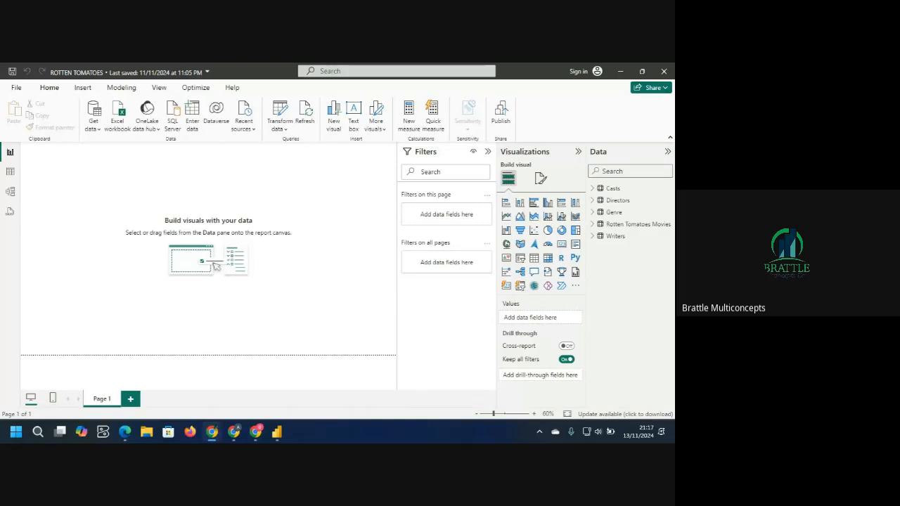
key("super+d")
key("super+d")
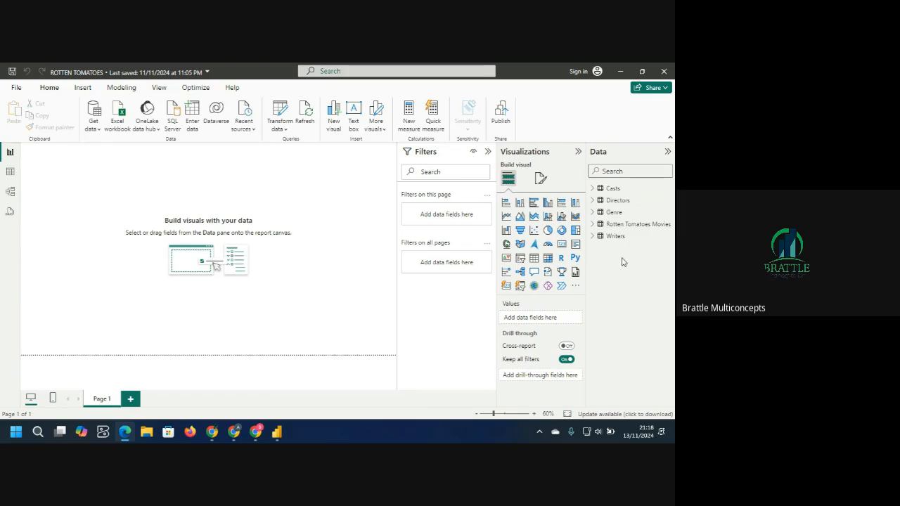
Look through the data rows of the Directors, Genre and Writers tables, and return to the report canvas.
left_click(617, 190)
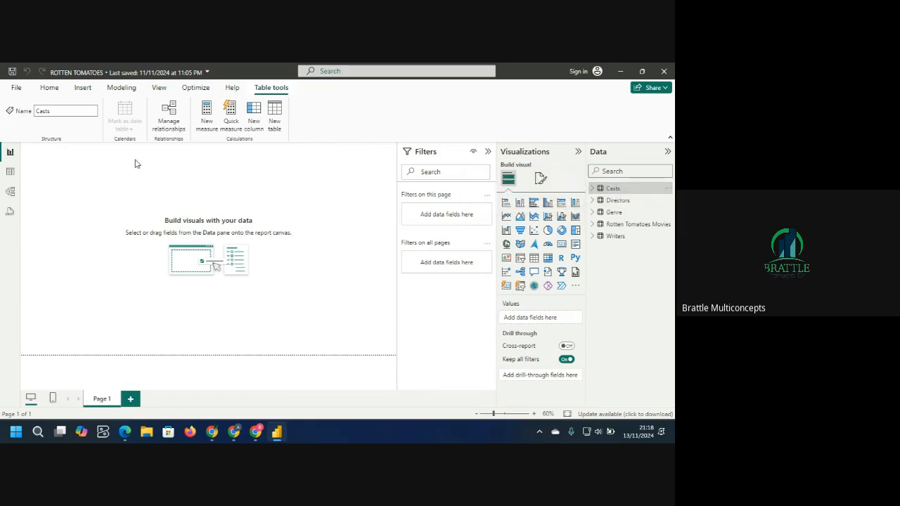
left_click(10, 172)
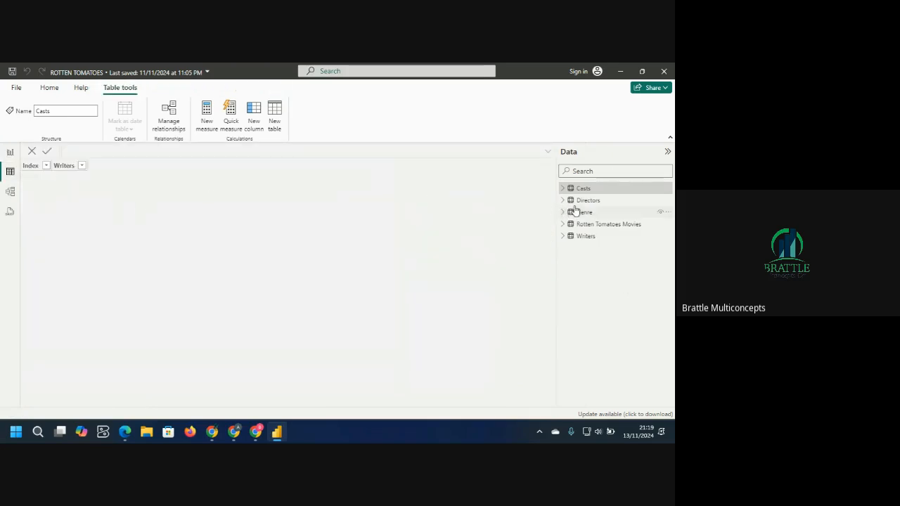
left_click(598, 201)
left_click(595, 212)
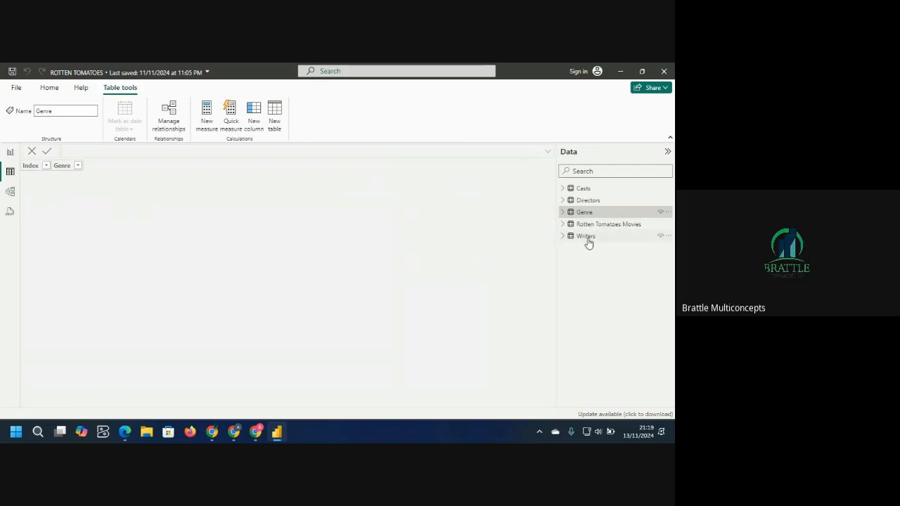
left_click(588, 237)
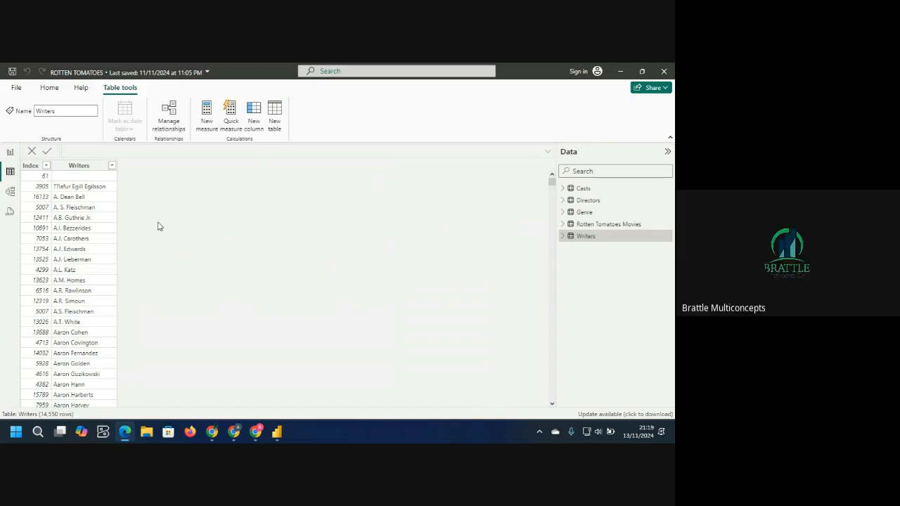
left_click(13, 154)
left_click(12, 154)
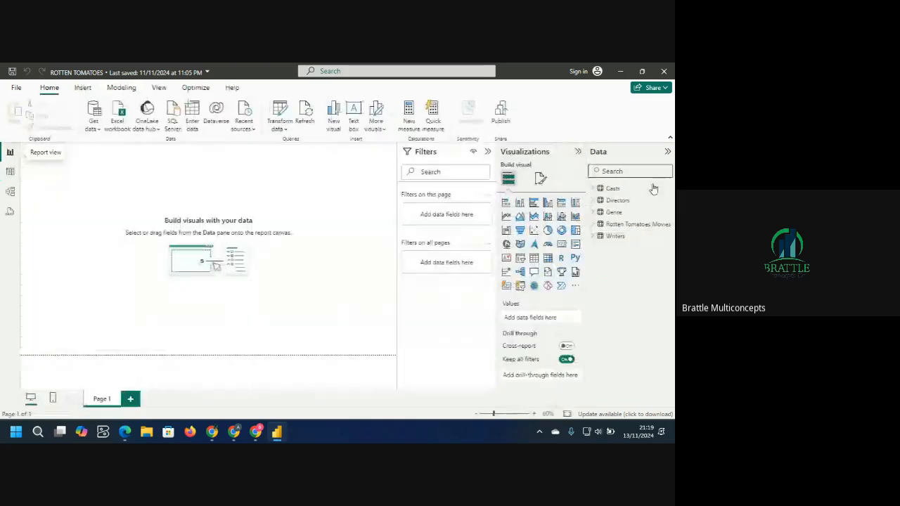
Review the columns and rows of the Casts, Directors, Genre and Writers tables in Table view.
left_click(615, 189)
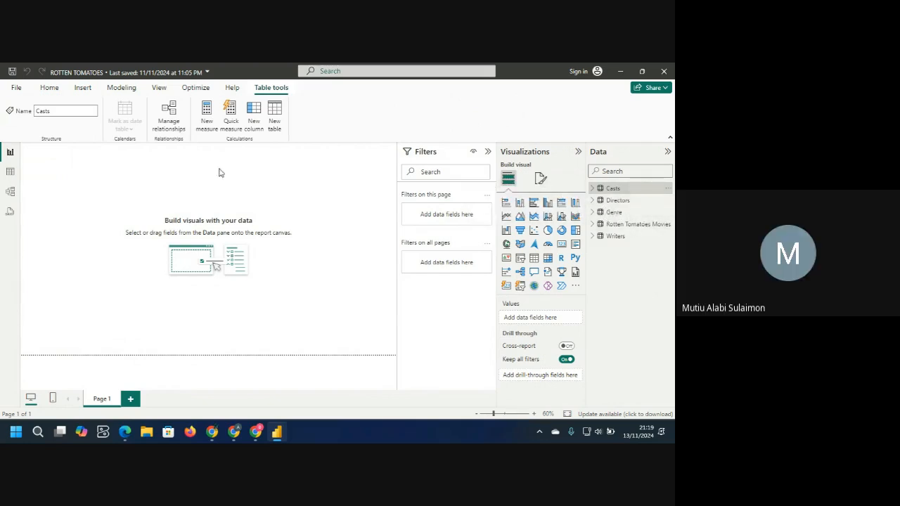
left_click(20, 173)
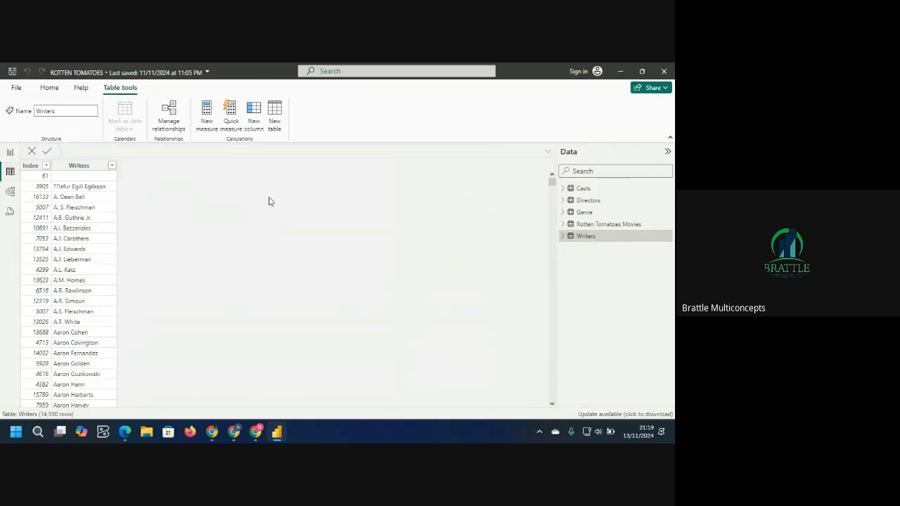
left_click(588, 190)
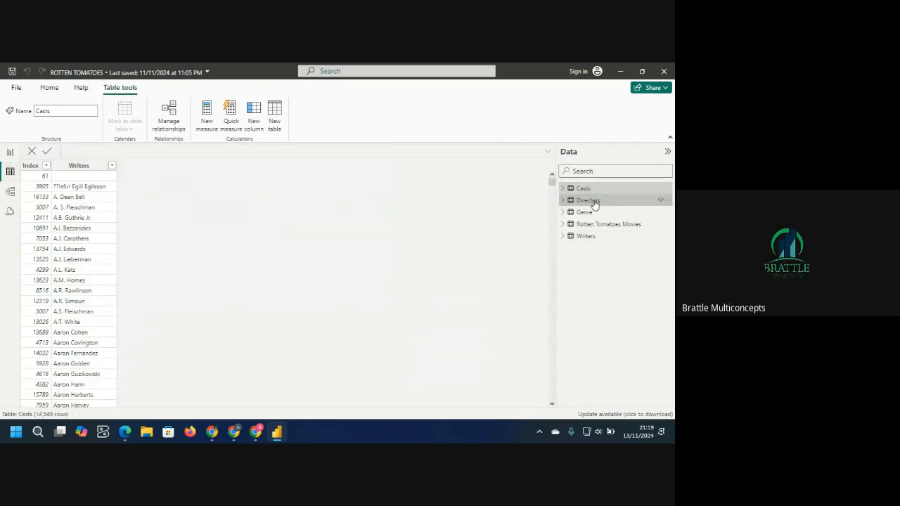
left_click(594, 201)
left_click(593, 213)
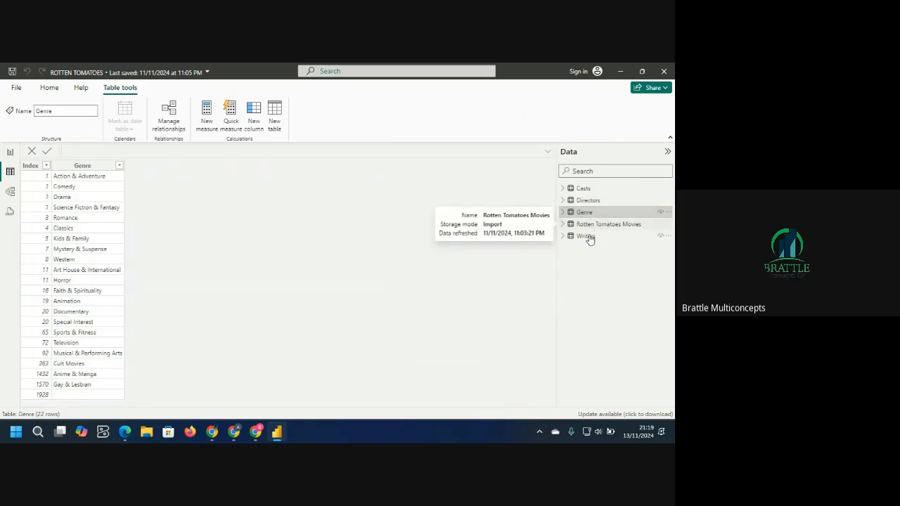
left_click(587, 237)
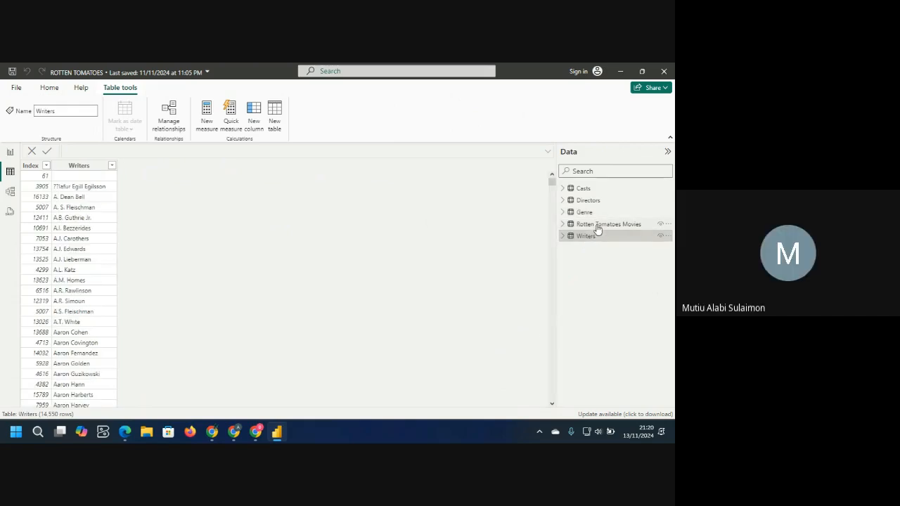
Show the Rotten Tomatoes Movies table's data and narrow its movie_title column.
left_click(597, 225)
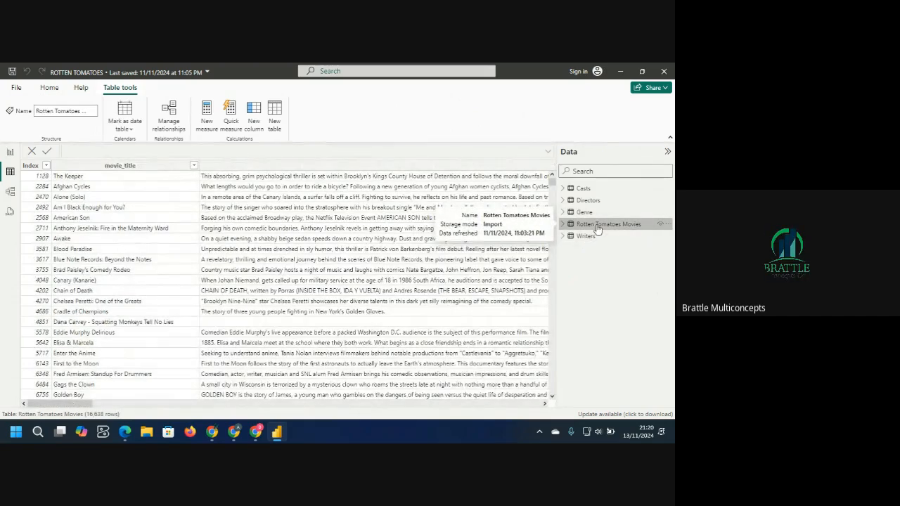
left_click(196, 168)
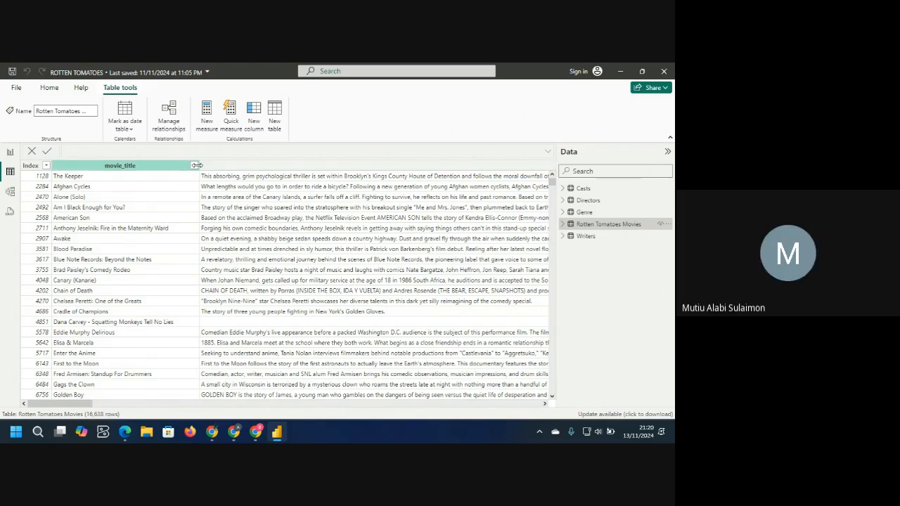
left_click_drag(196, 169, 145, 176)
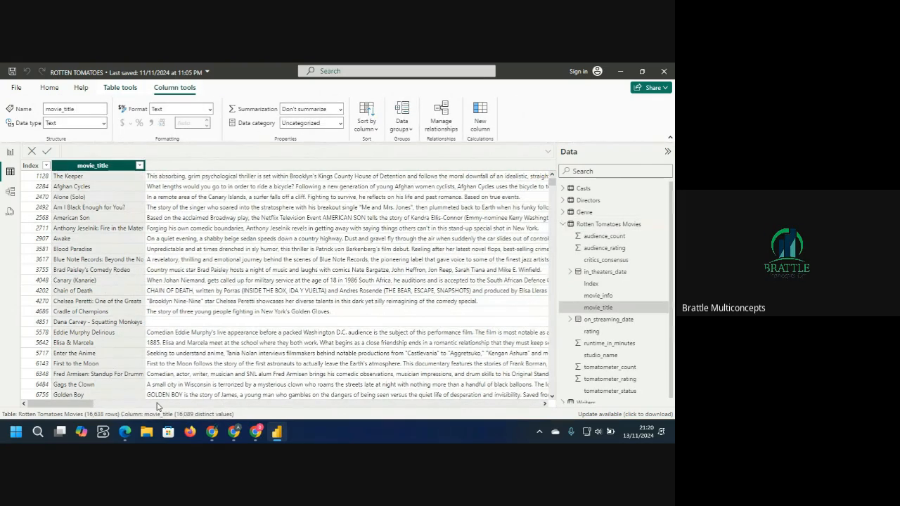
Hide the movie_info column of the Rotten Tomatoes Movies table from the report view.
left_click_drag(88, 404, 467, 374)
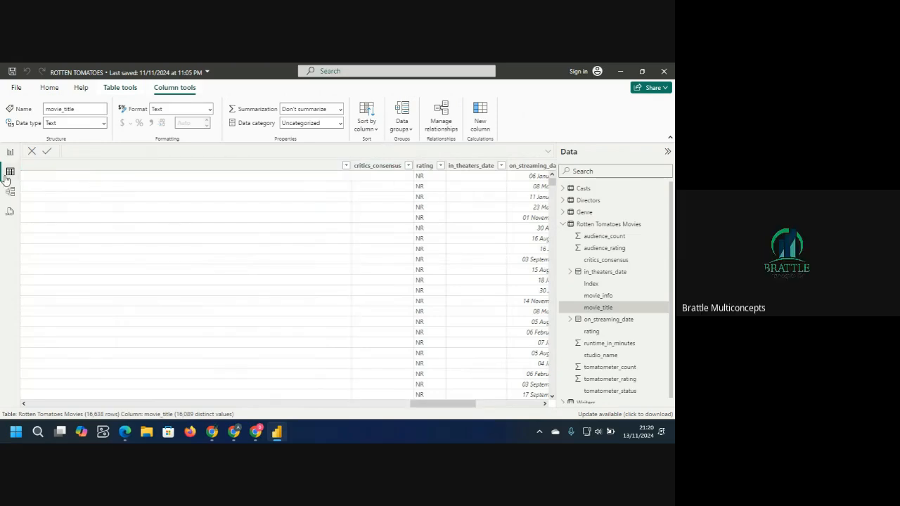
left_click(341, 169)
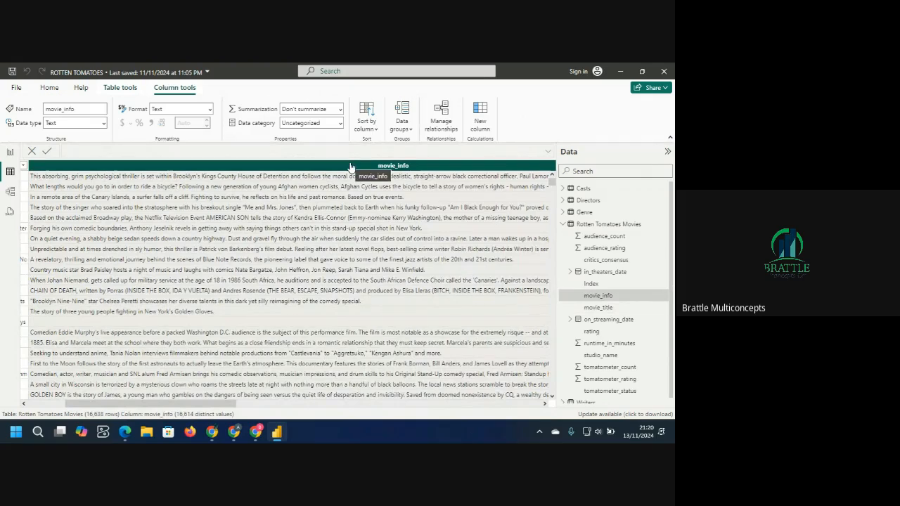
right_click(352, 166)
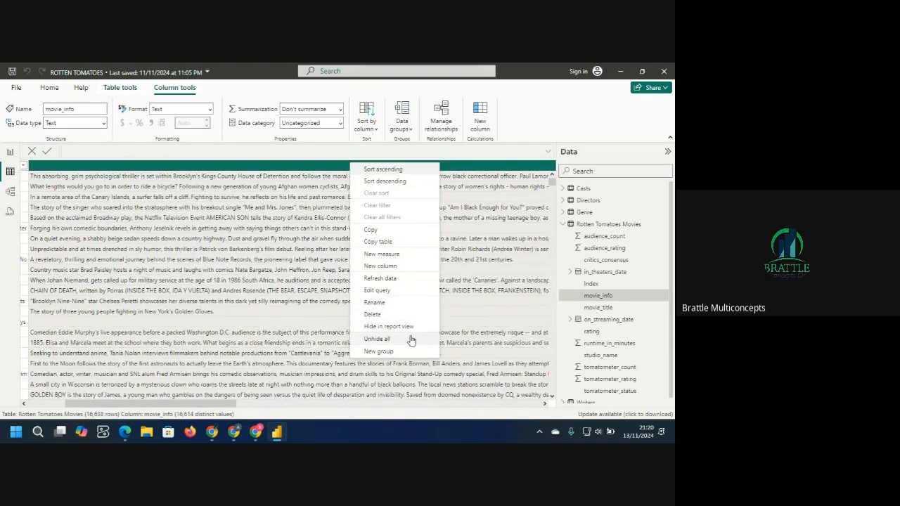
left_click(485, 239)
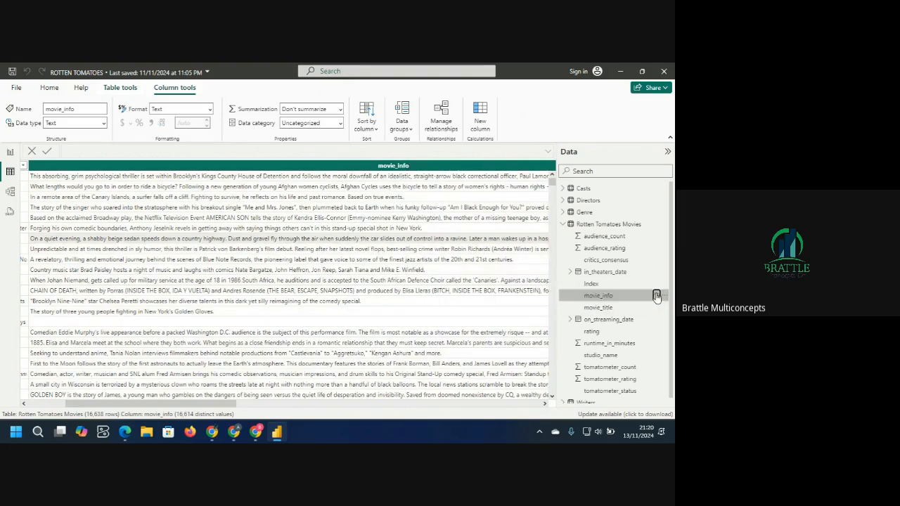
left_click(656, 295)
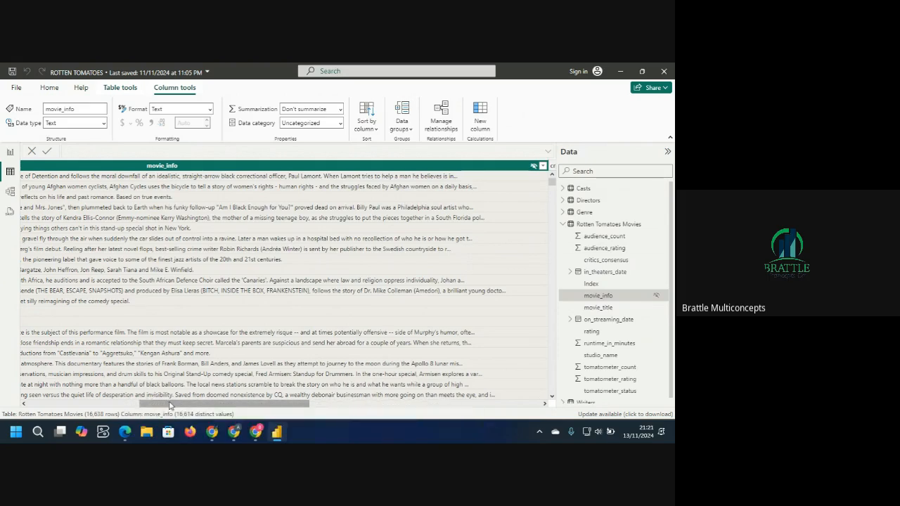
Examine the remaining Rotten Tomatoes Movies columns, and check the table's expanded field list in Report view.
left_click_drag(188, 406, 74, 406)
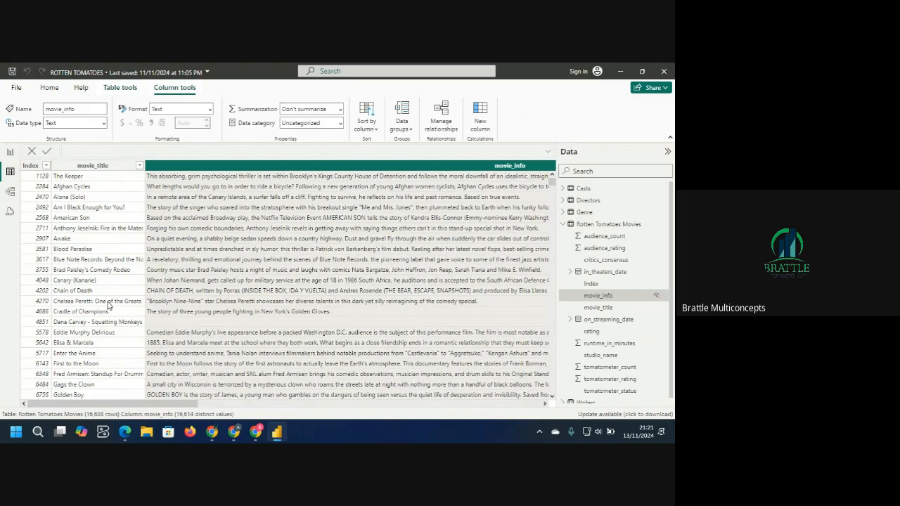
left_click_drag(161, 406, 333, 413)
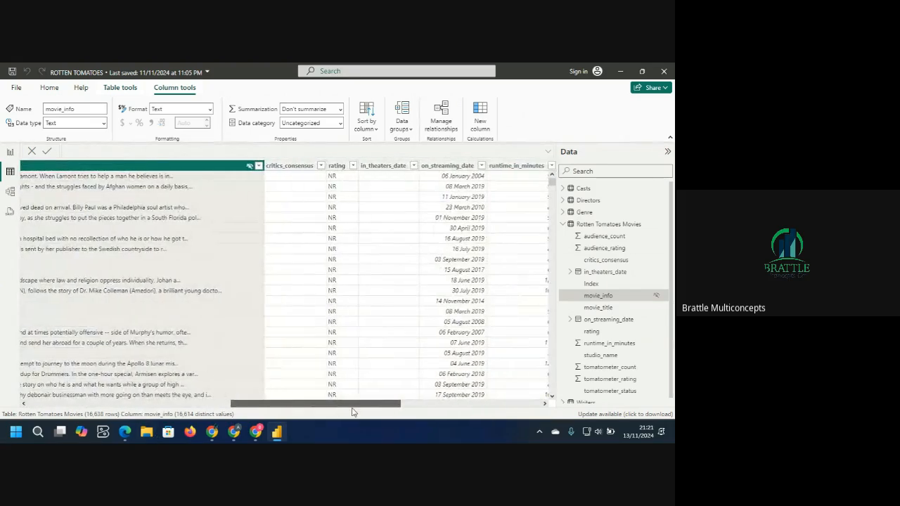
left_click_drag(353, 412, 462, 411)
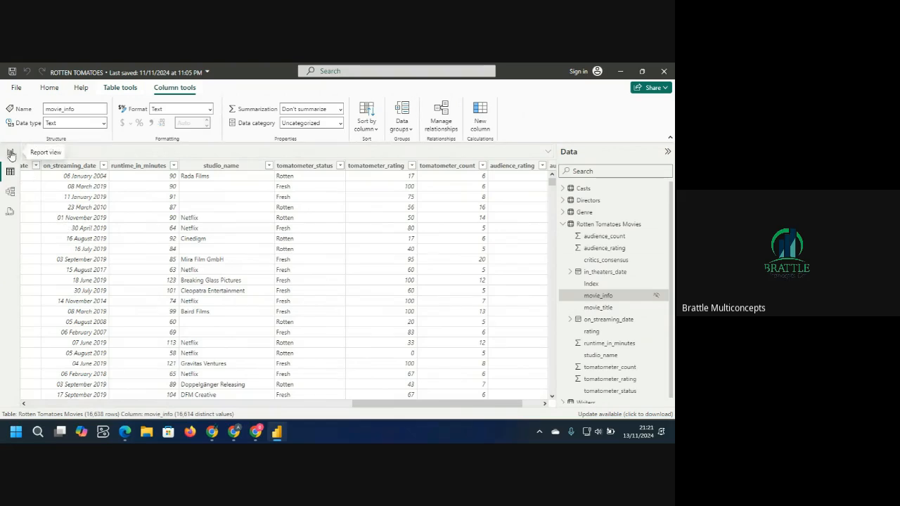
left_click(10, 153)
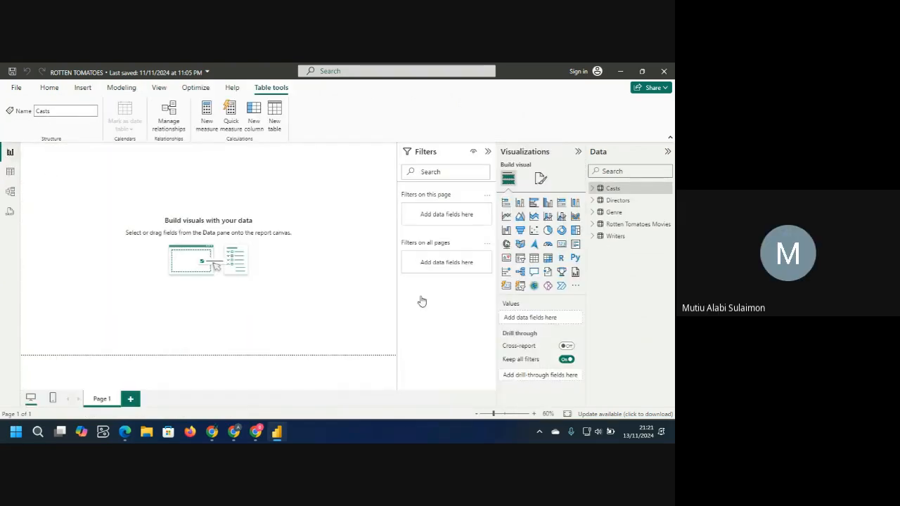
left_click(592, 224)
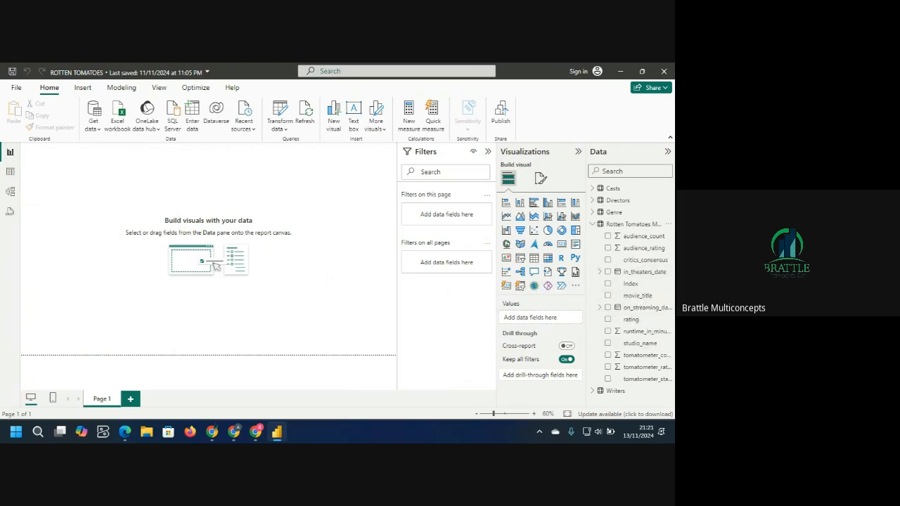
Compare the Rotten Tomatoes Movies fields between Table view and Report view to check the hidden movie_info column.
left_click(125, 432)
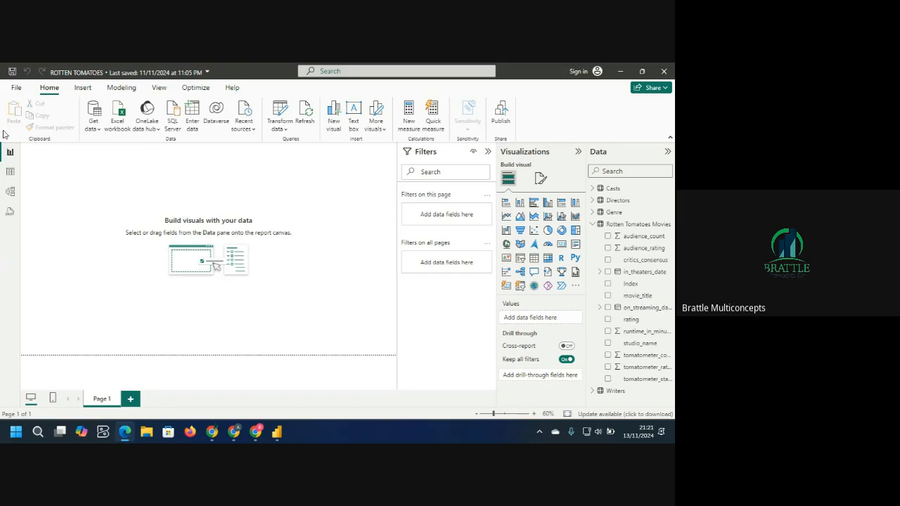
left_click(11, 176)
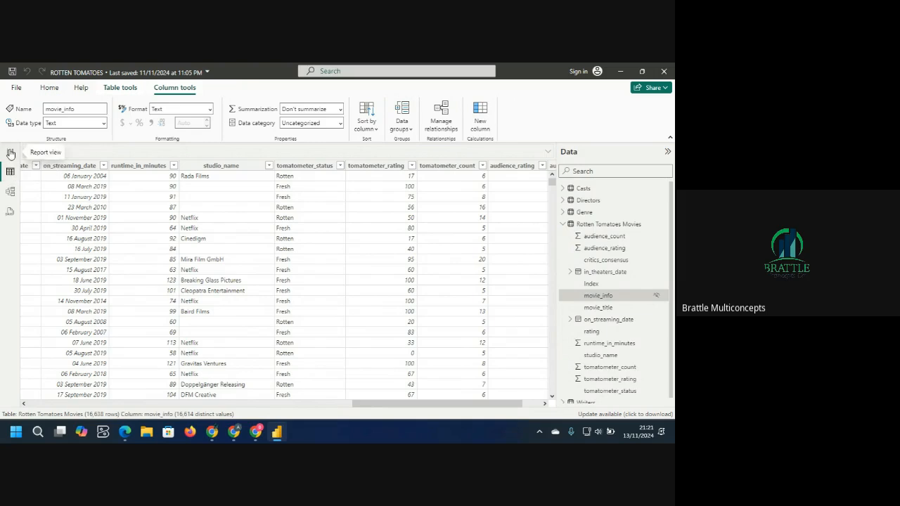
left_click(11, 153)
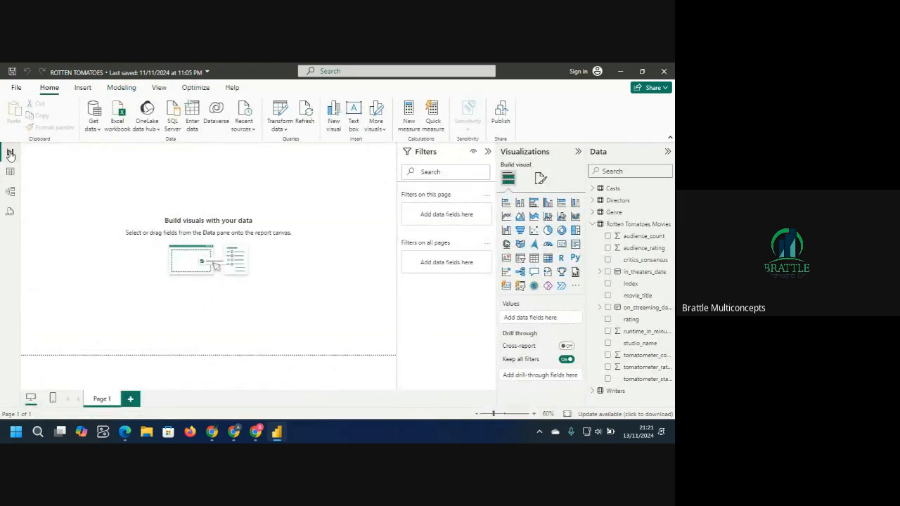
left_click(10, 172)
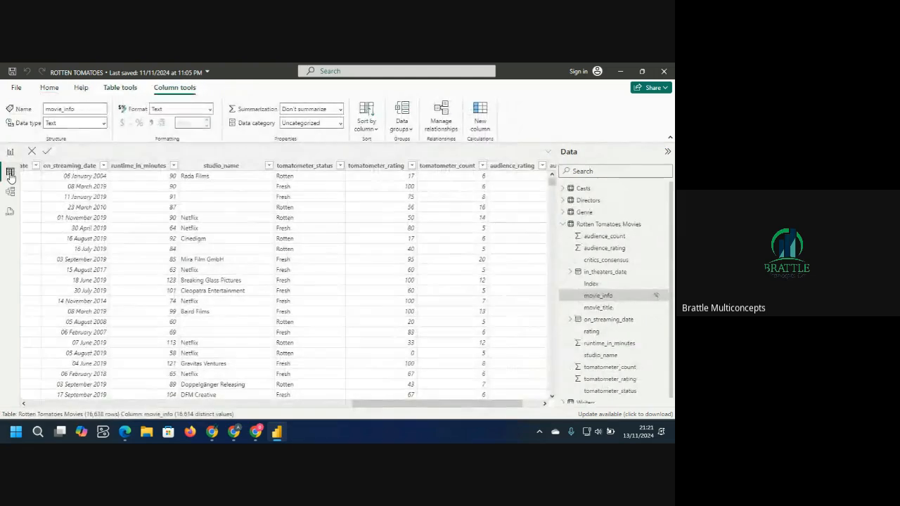
left_click(10, 152)
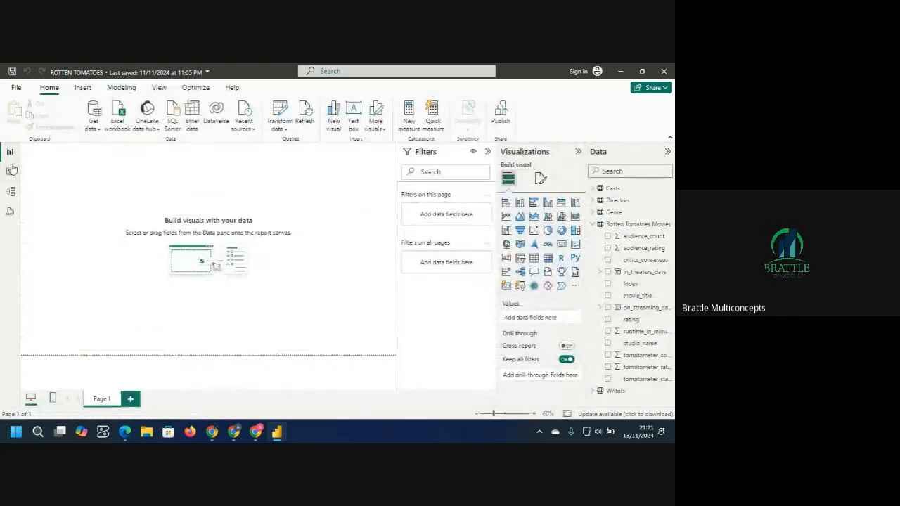
left_click(12, 173)
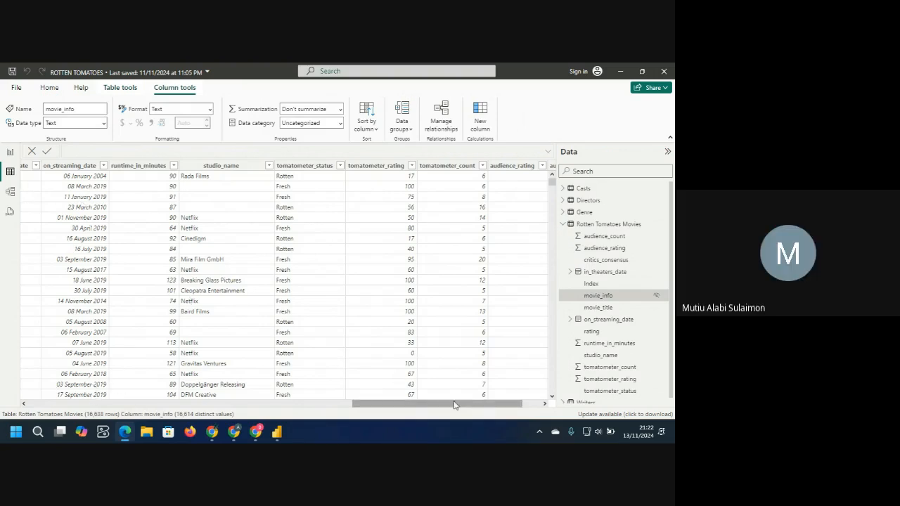
left_click(10, 172)
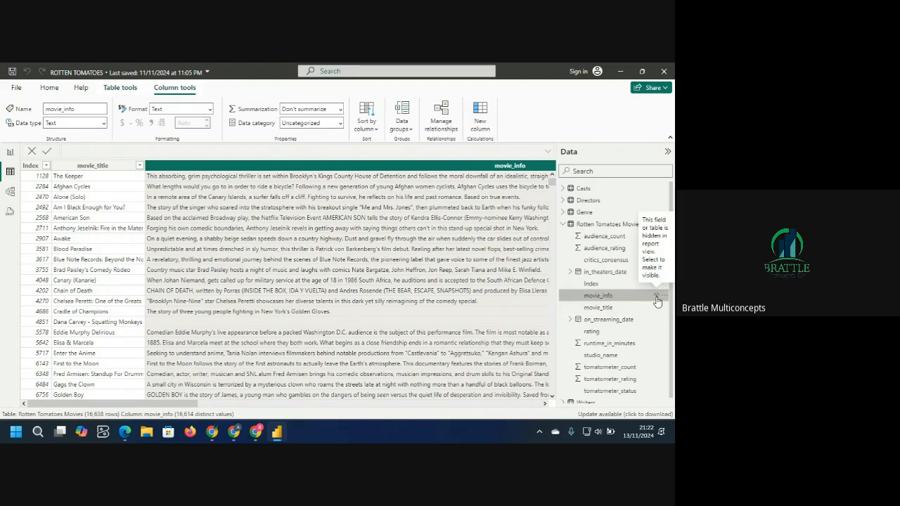
left_click(10, 153)
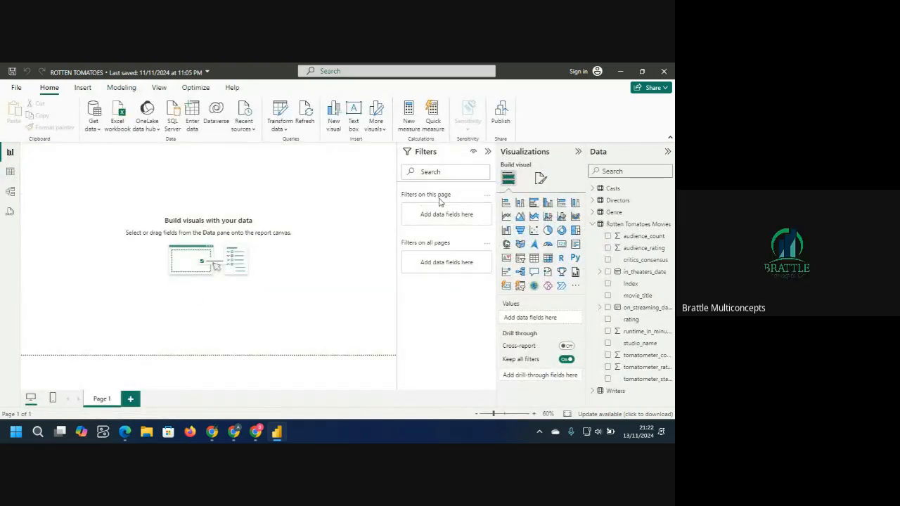
Collapse the Filters pane and the Rotten Tomatoes Movies field list, leaving that table selected.
left_click(489, 151)
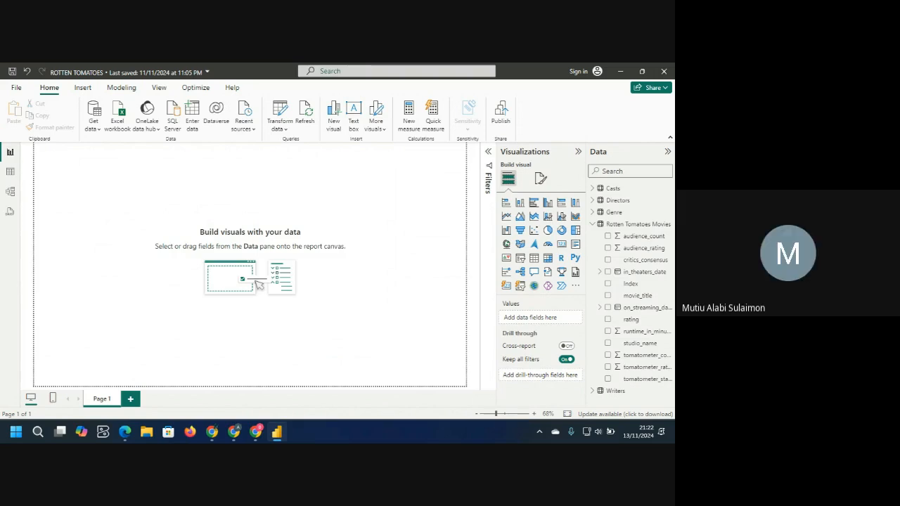
left_click(595, 224)
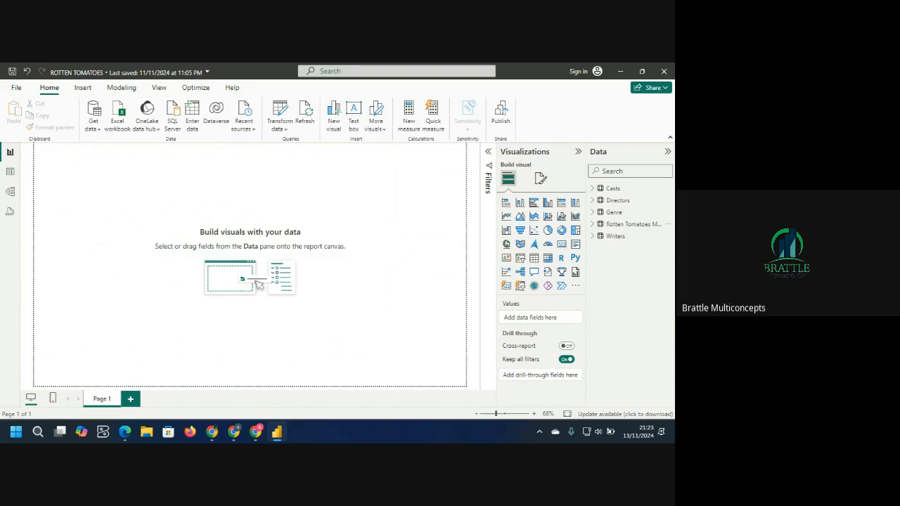
key("alt+Tab")
left_click(619, 225)
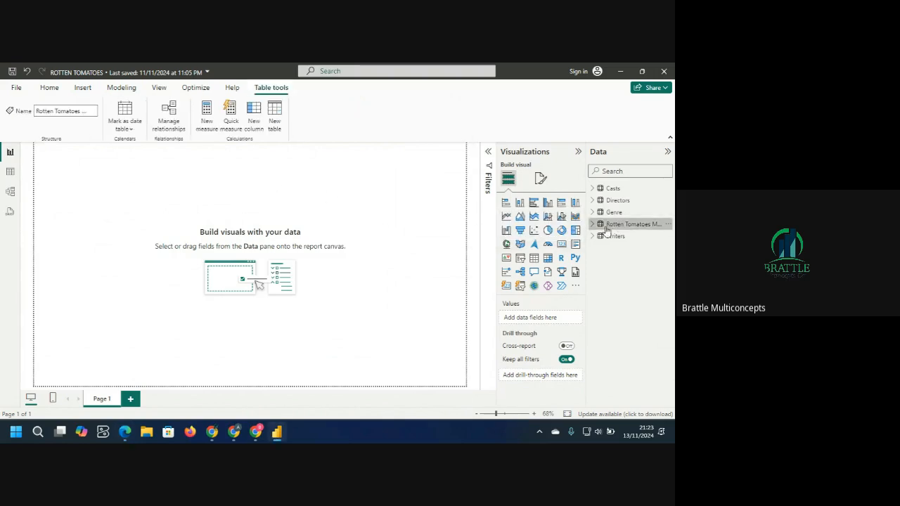
Examine the Rotten Tomatoes Movies columns from critics_consensus through audience_count in Table view, and return to the report canvas.
left_click(9, 173)
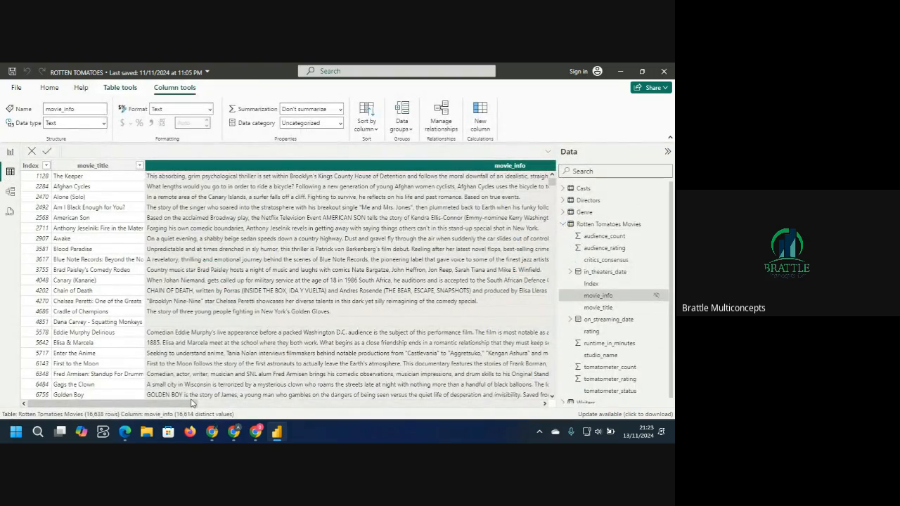
left_click_drag(192, 403, 496, 387)
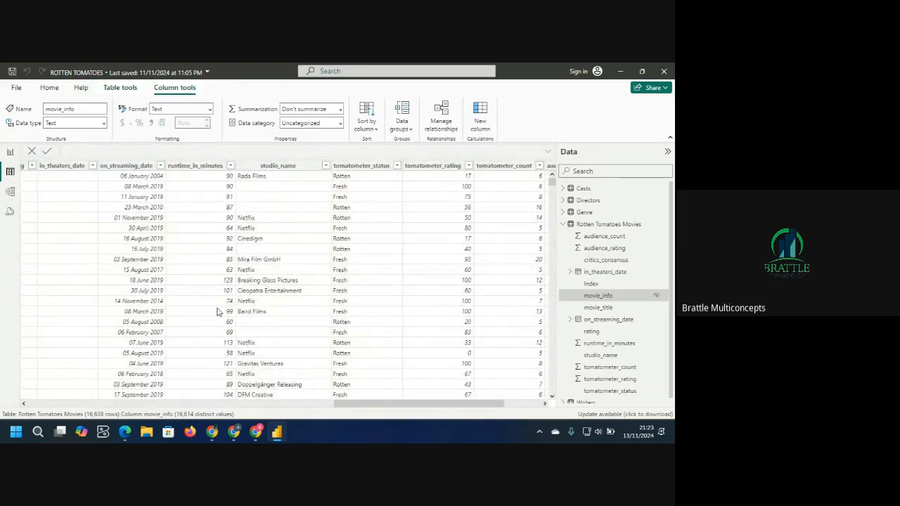
left_click_drag(399, 407, 350, 405)
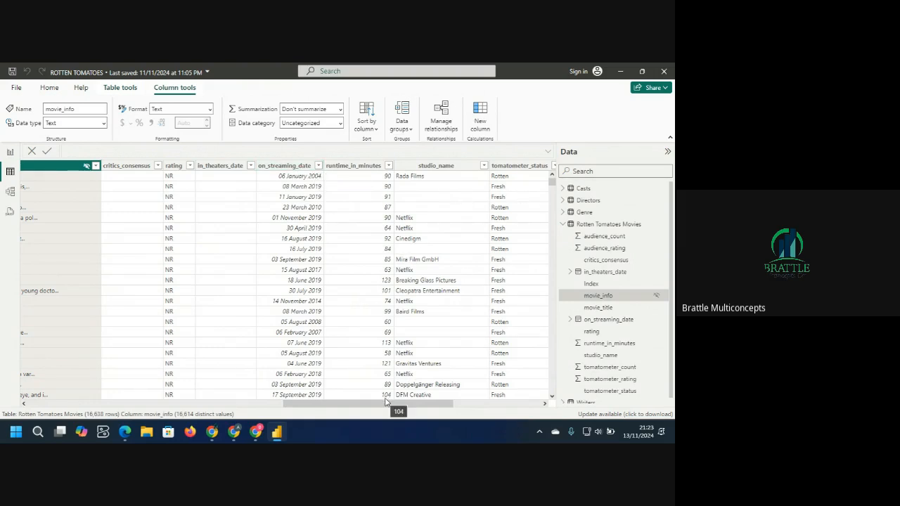
left_click_drag(387, 403, 513, 393)
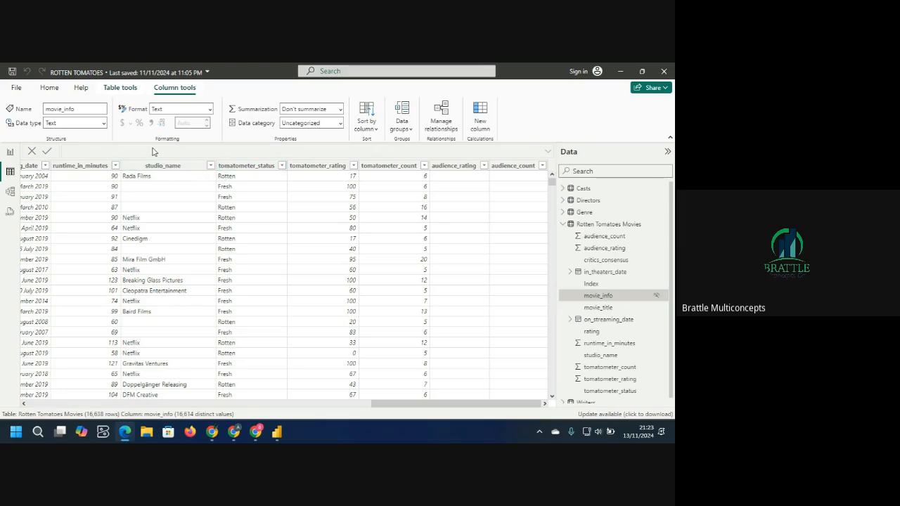
left_click(10, 153)
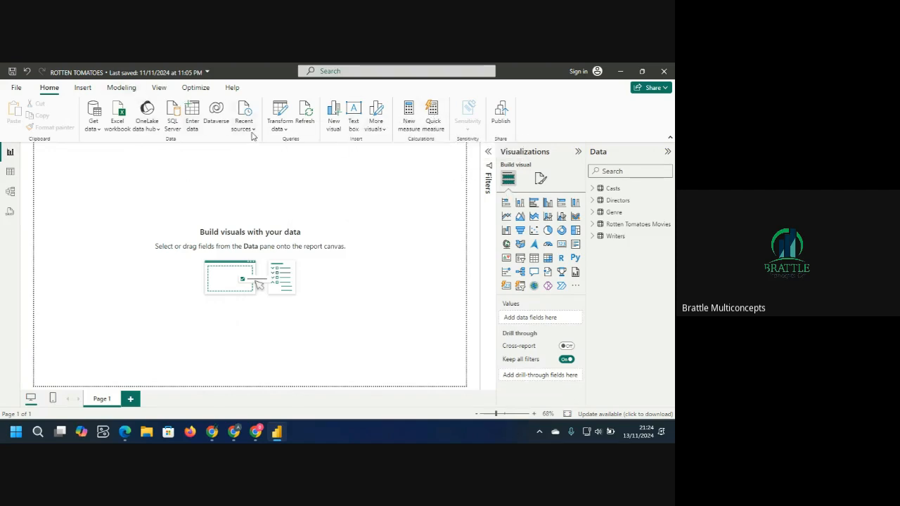
Create a new calculated table from Table view and name it Date in its formula.
left_click(10, 171)
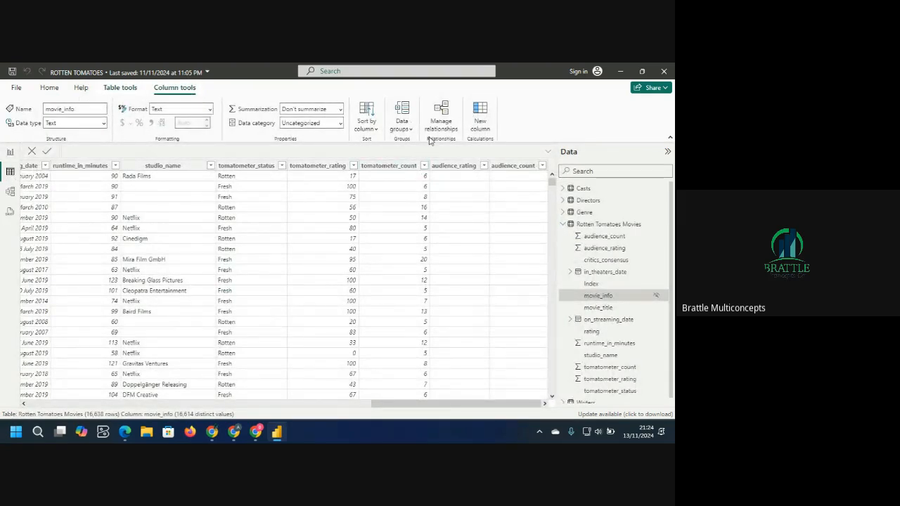
left_click(43, 89)
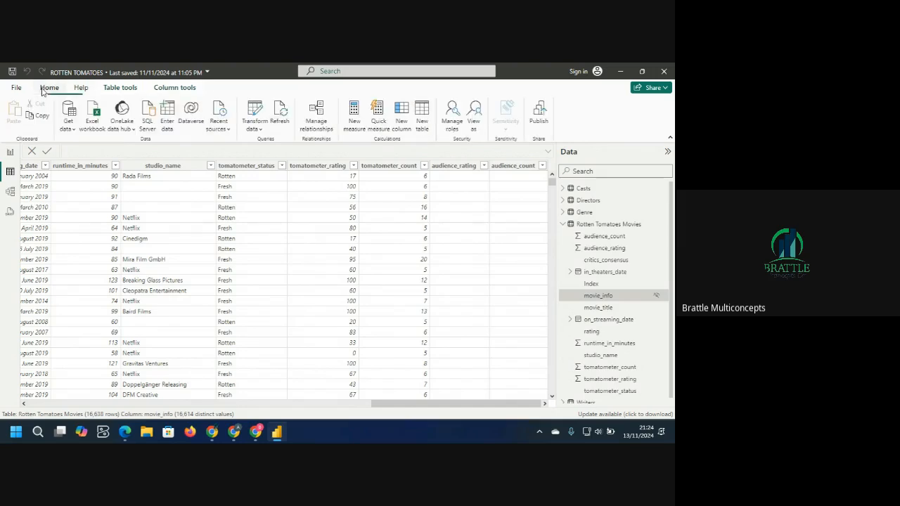
left_click(424, 112)
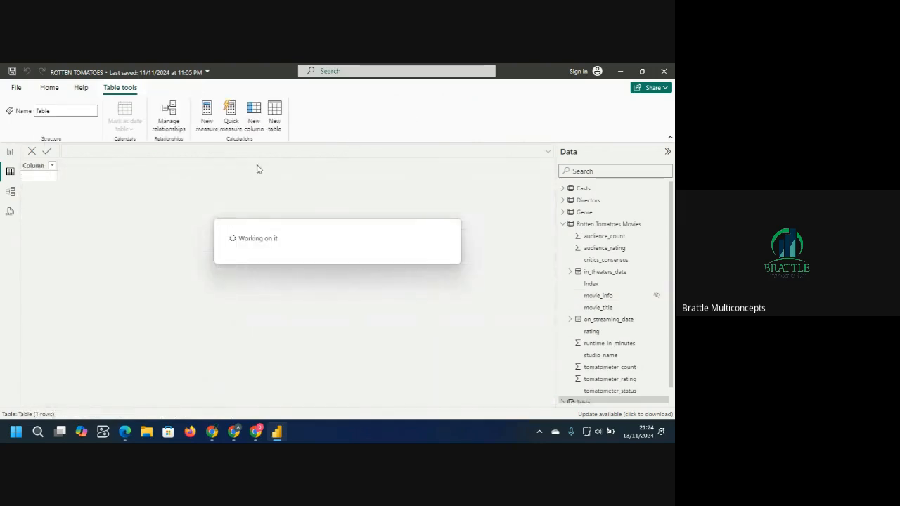
double_click(87, 149)
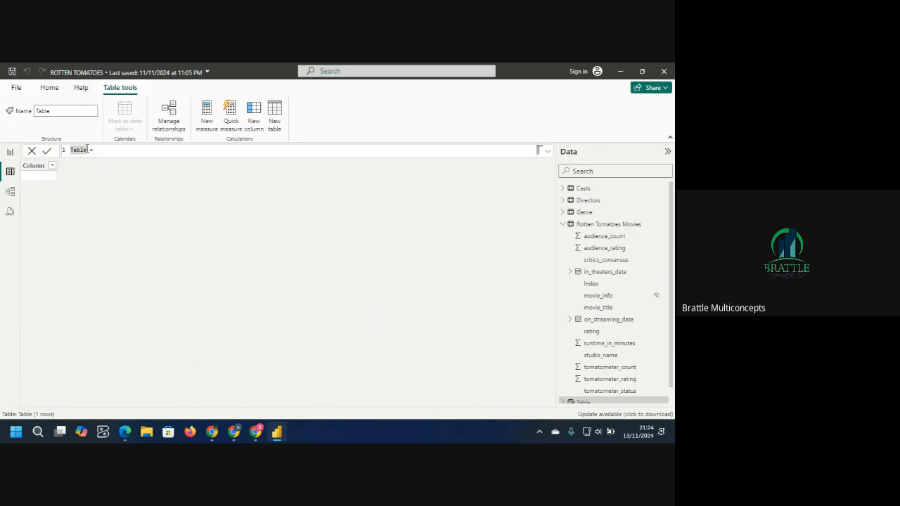
left_click(87, 149)
type("A")
key("BackSpace")
key("BackSpace")
key("BackSpace")
key("BackSpace")
key("BackSpace")
key("BackSpace")
key("BackSpace")
type("Date")
Define the Date table with the CALENDAR function, using DATE(1900,1,1) as the start date.
left_click(100, 149)
type("cal")
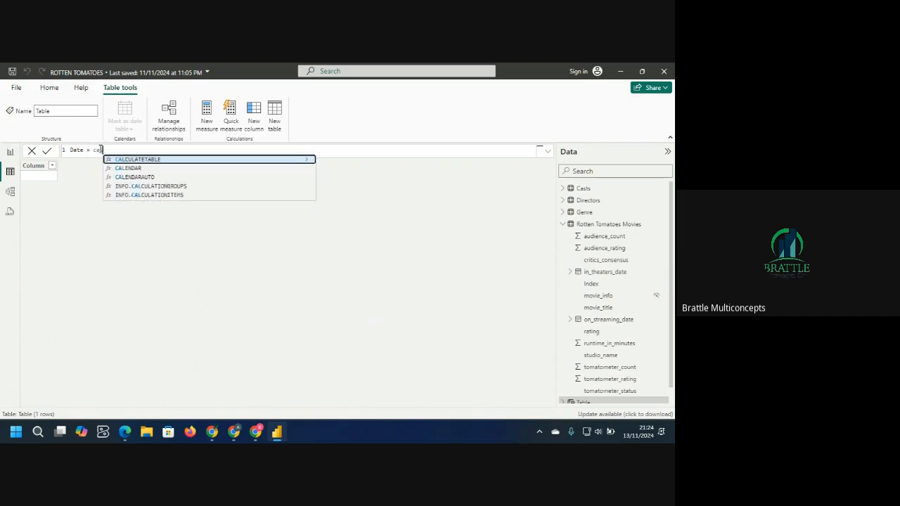
type("en")
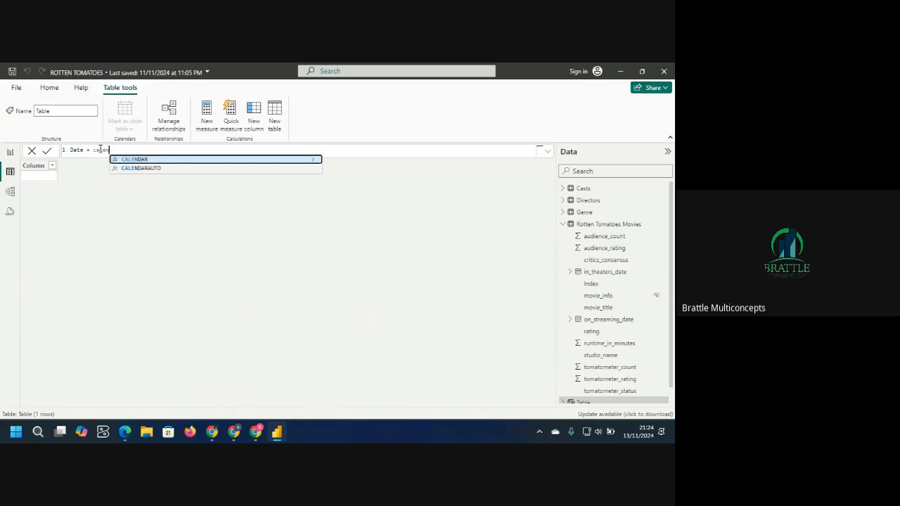
key("Tab")
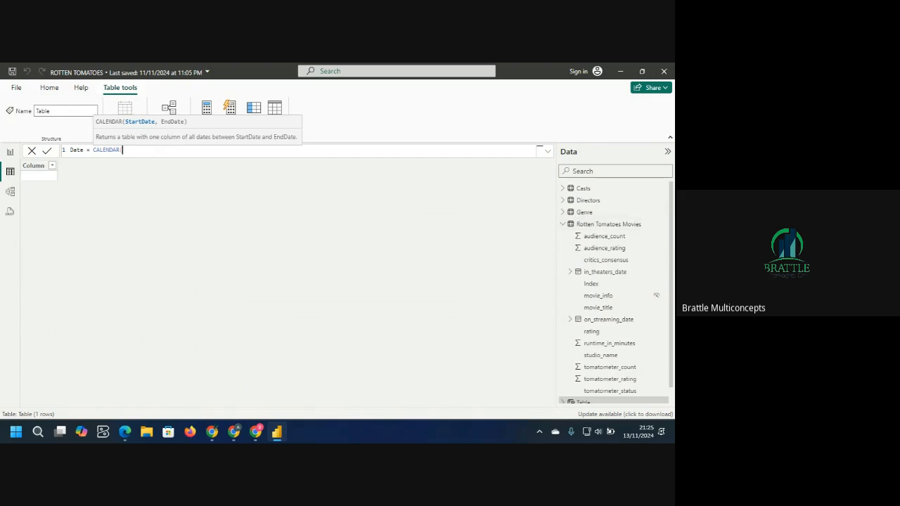
key("alt+Tab")
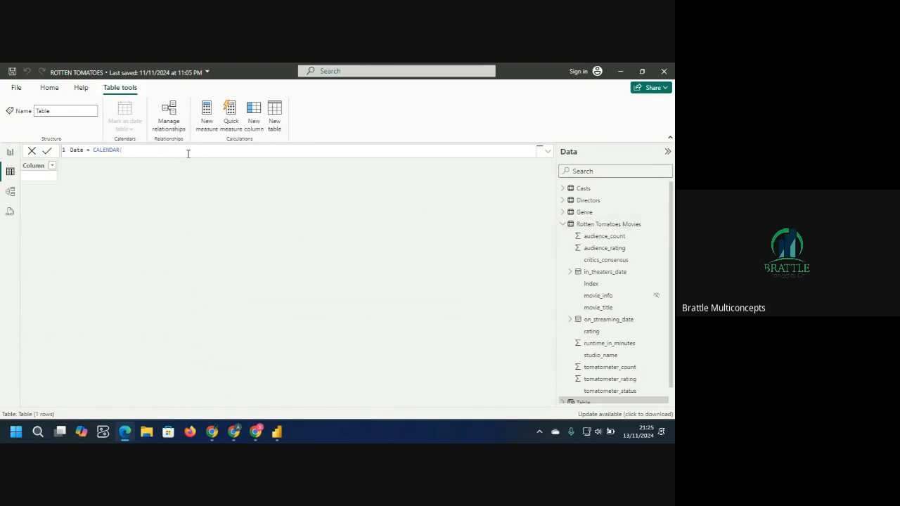
left_click(159, 152)
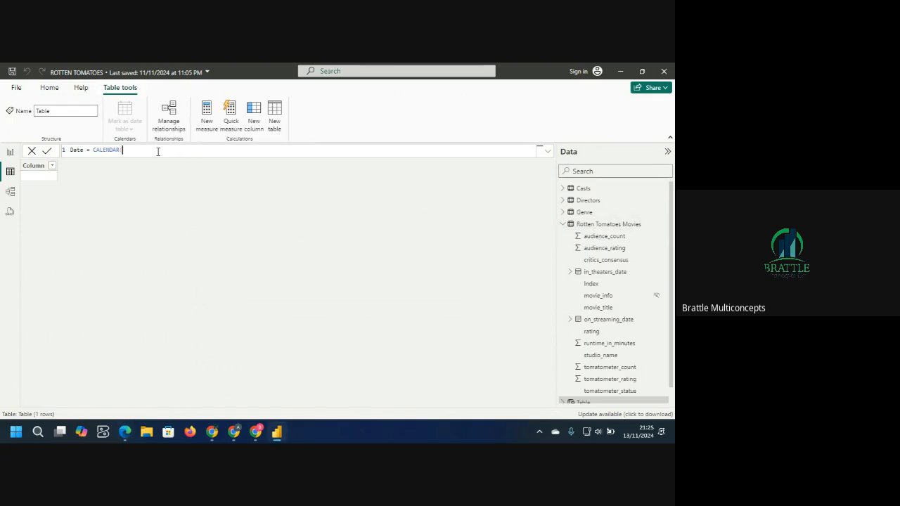
type("date")
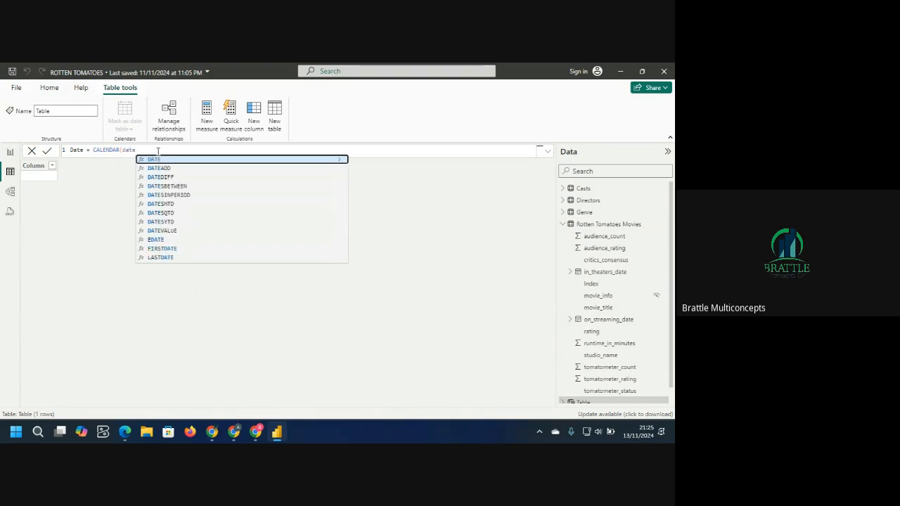
key("Tab")
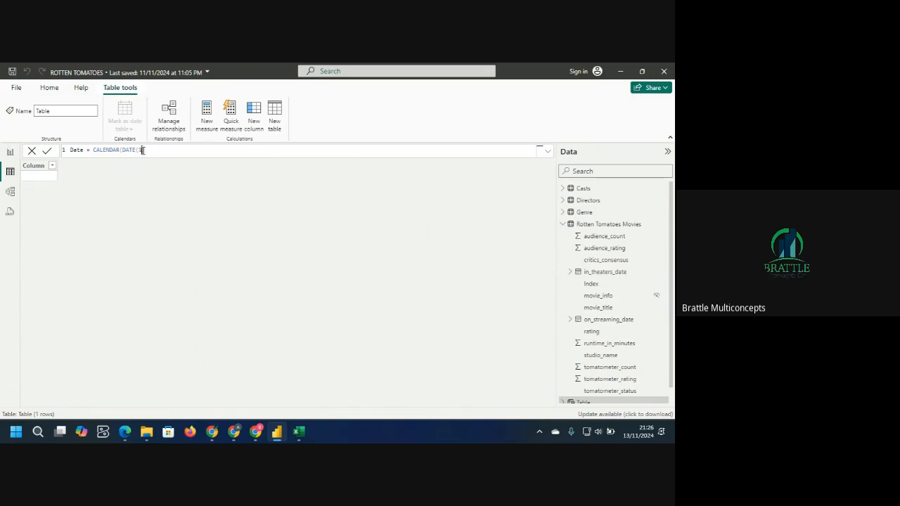
type("1900,")
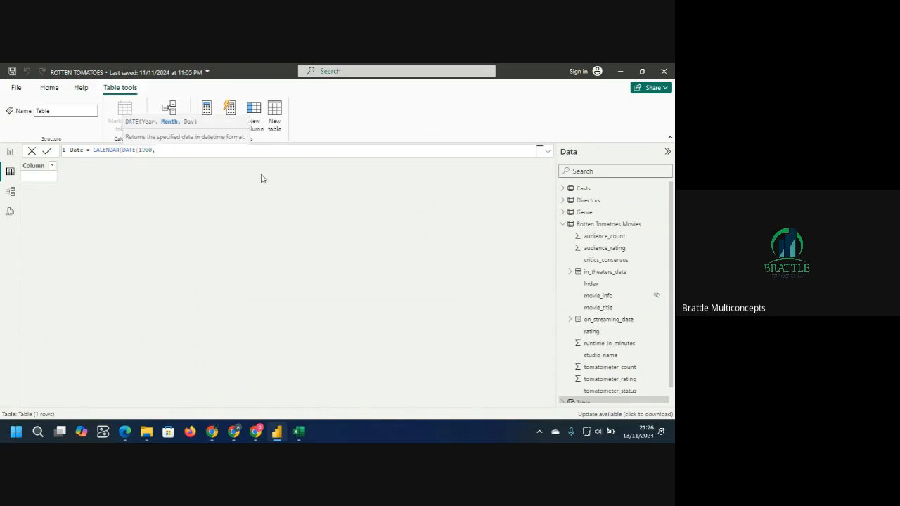
type("1,1)")
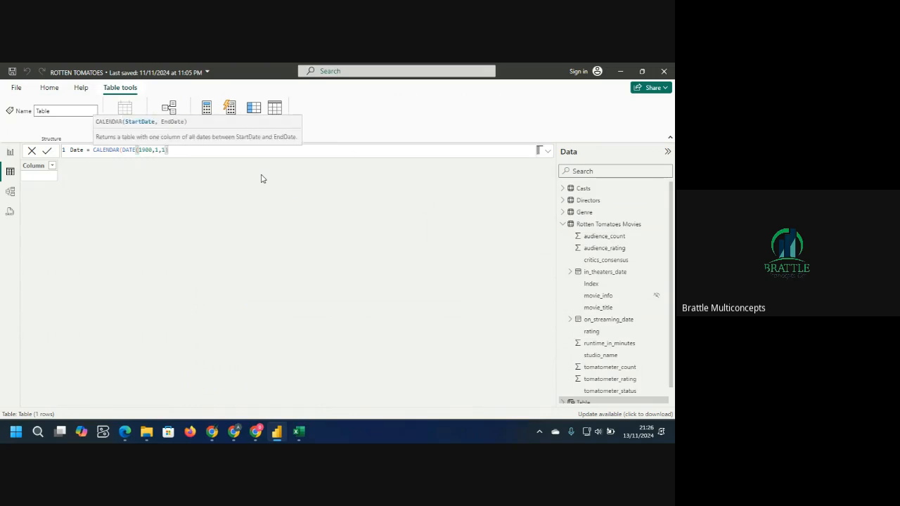
Complete the CALENDAR formula with DATE(2023,12,31) as the end date and commit it.
type(",")
type("date")
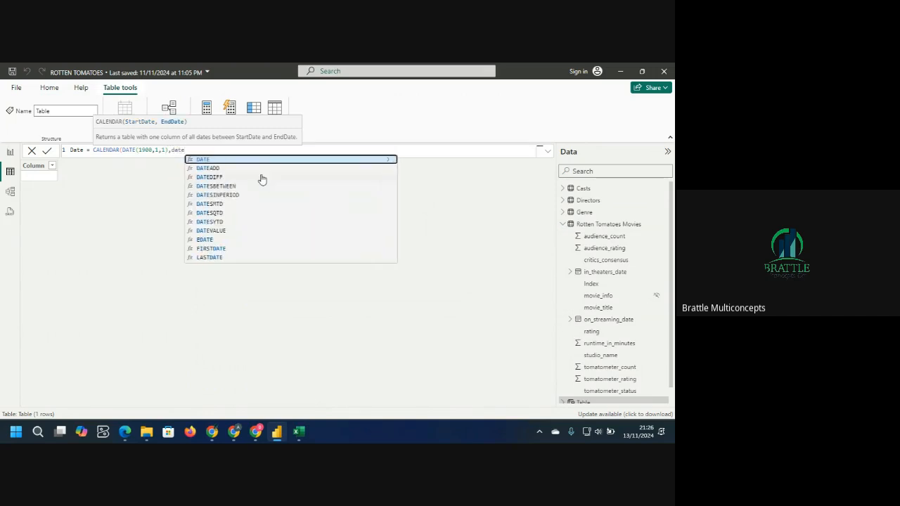
key("Tab")
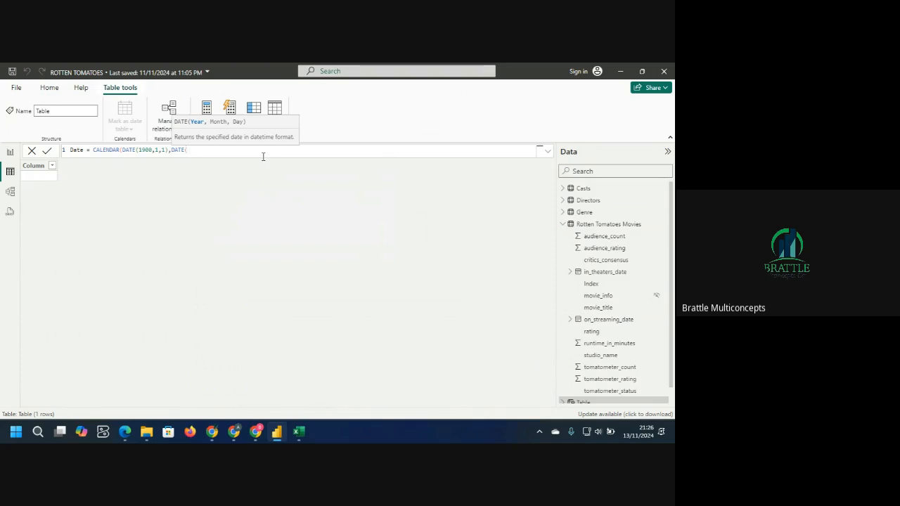
type("2023,12,31)")
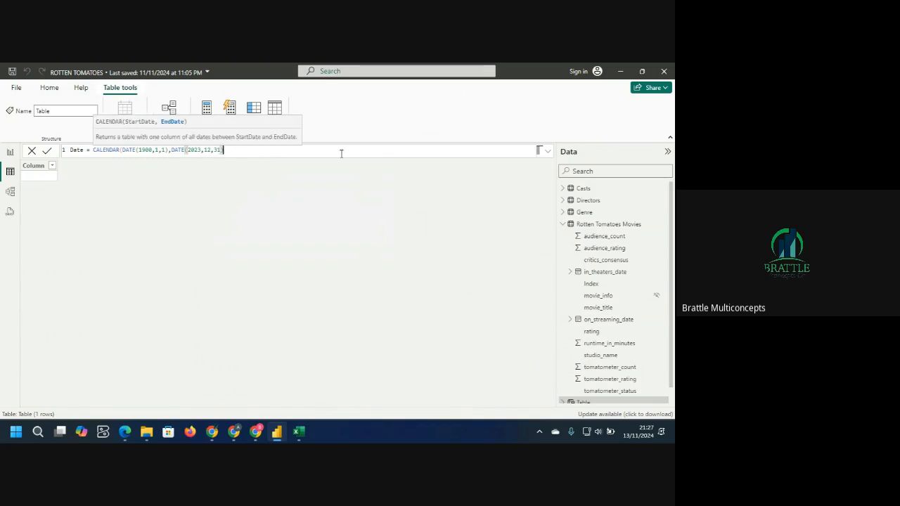
type(")")
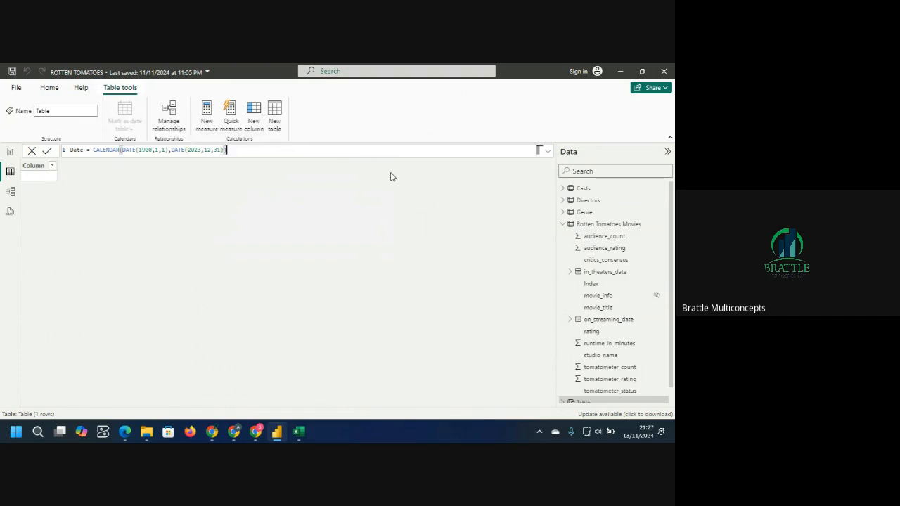
key("Return")
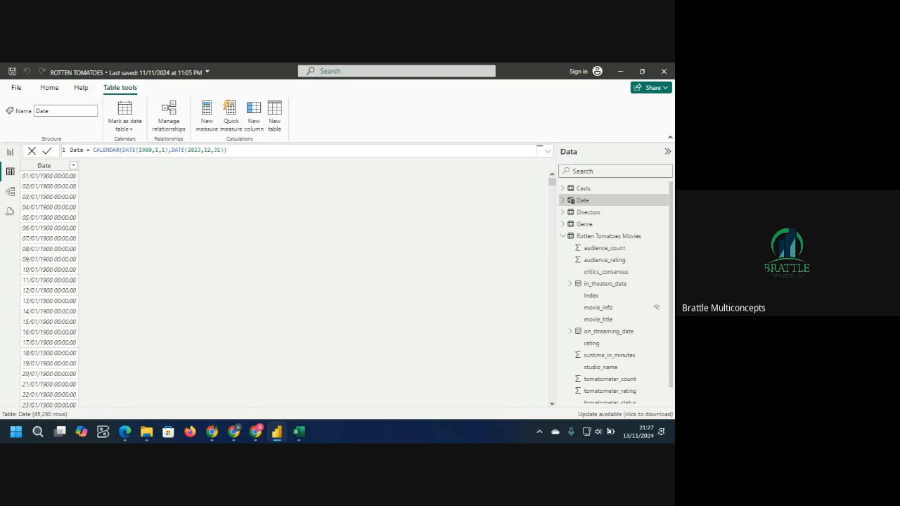
Switch to the Rotten Tomatoes Movies workbook in Excel, maximize its window, and widen the in_theaters_date column to show full dates.
left_click(299, 432)
left_click_drag(413, 215, 289, 134)
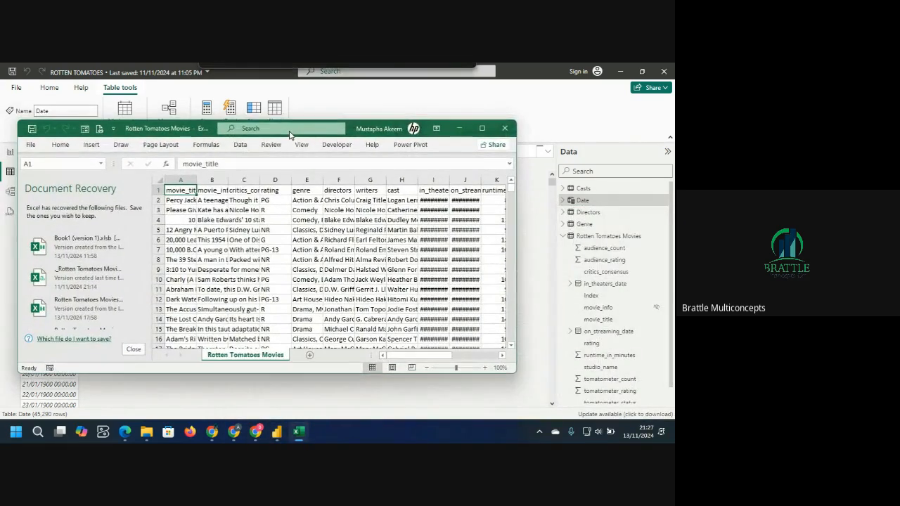
left_click(482, 128)
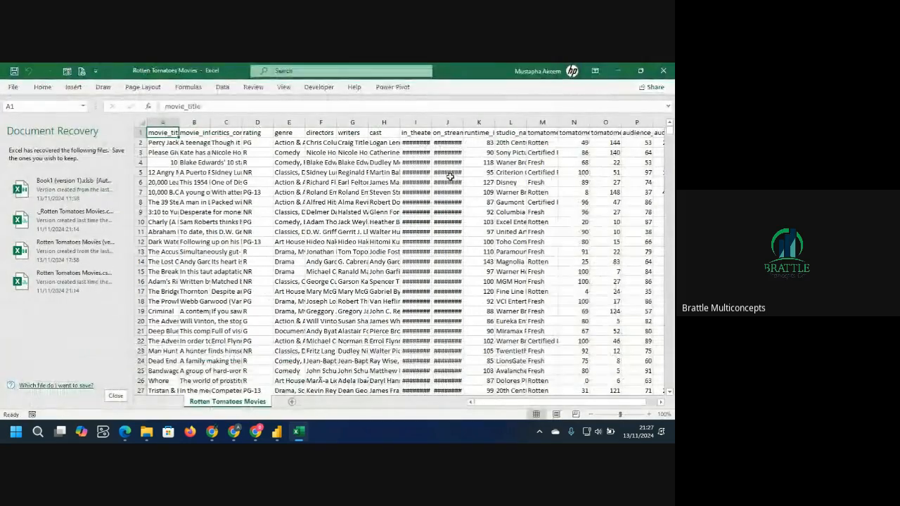
left_click_drag(431, 121, 461, 122)
Sort the movie rows by in_theaters_date from newest to oldest.
left_click(440, 122)
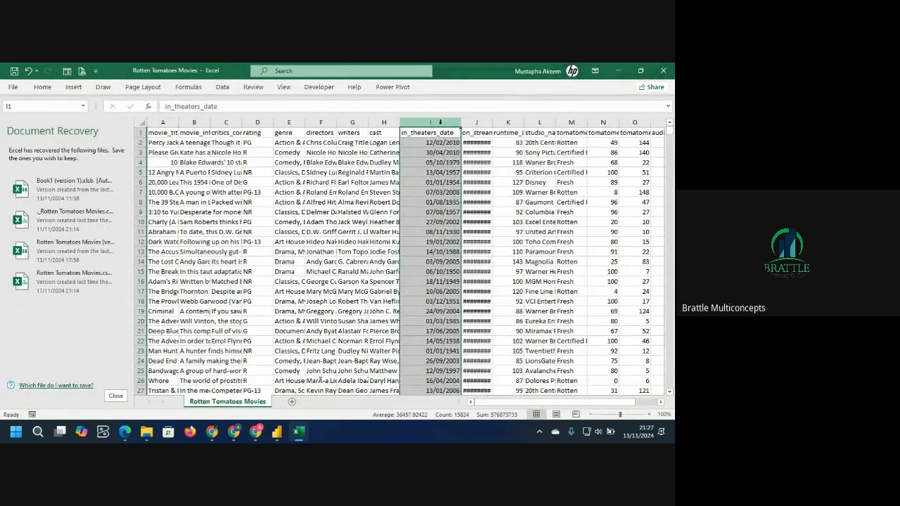
right_click(440, 121)
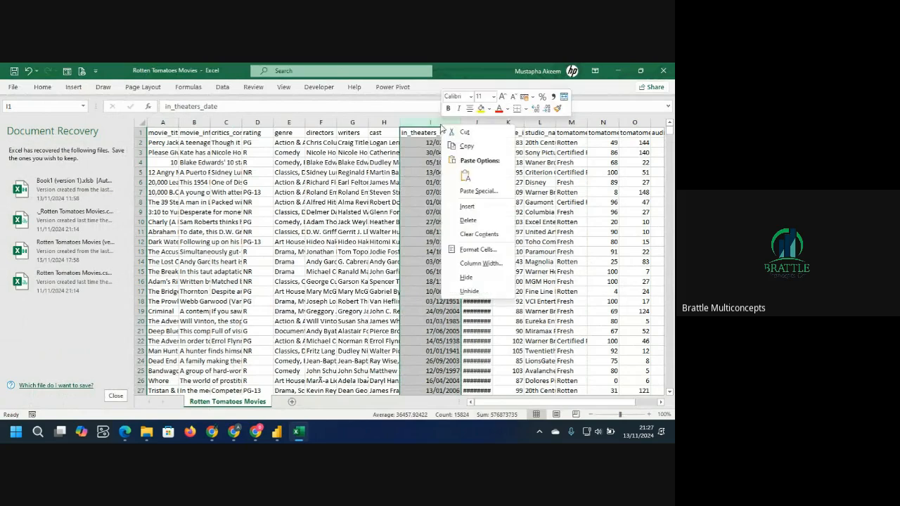
left_click(435, 182)
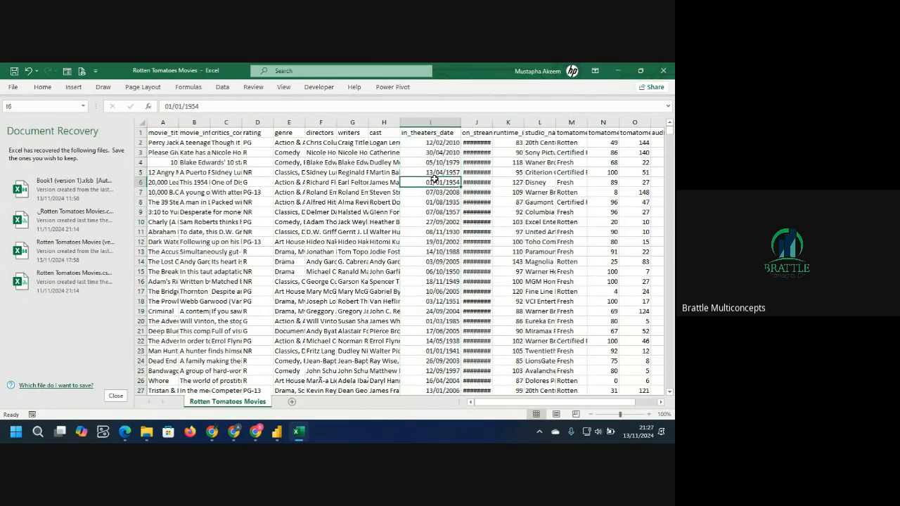
right_click(436, 182)
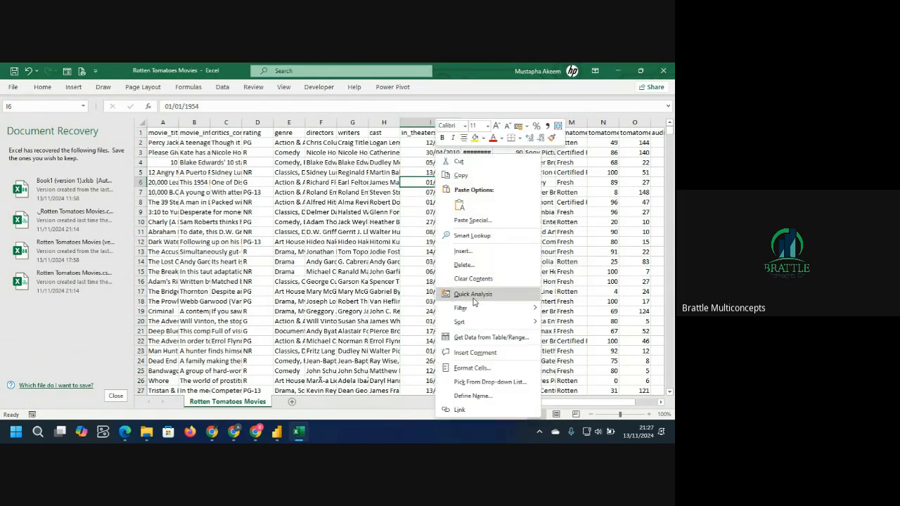
mouse_move(469, 323)
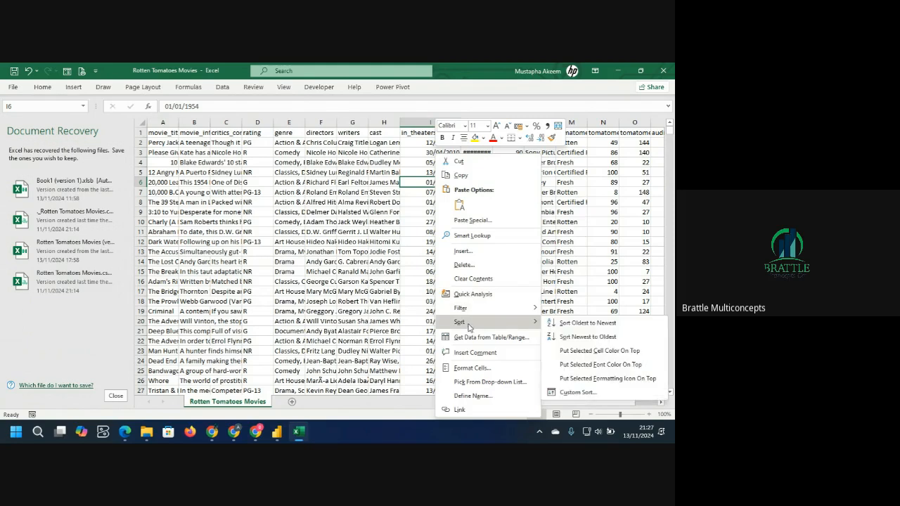
left_click(588, 337)
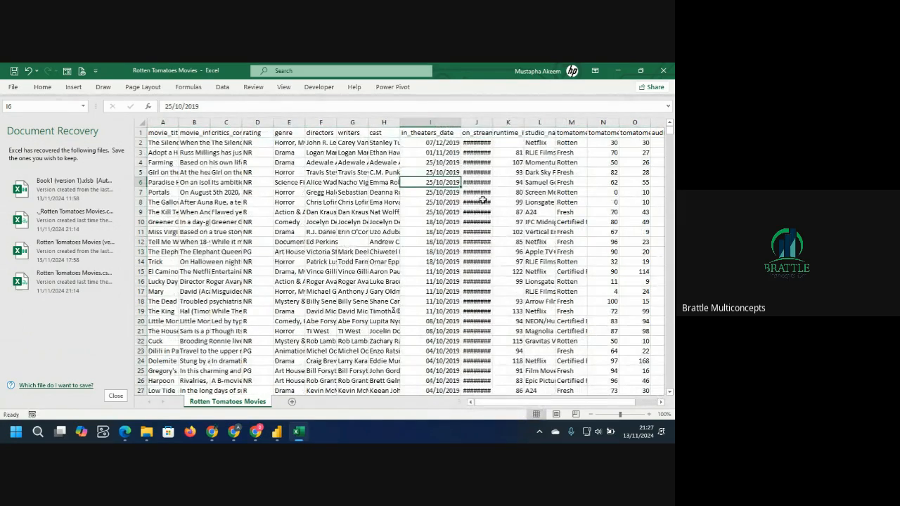
Examine the newest and oldest in_theaters_date entries and the rows below the last date.
key("Up")
key("Up")
key("Up")
key("Up")
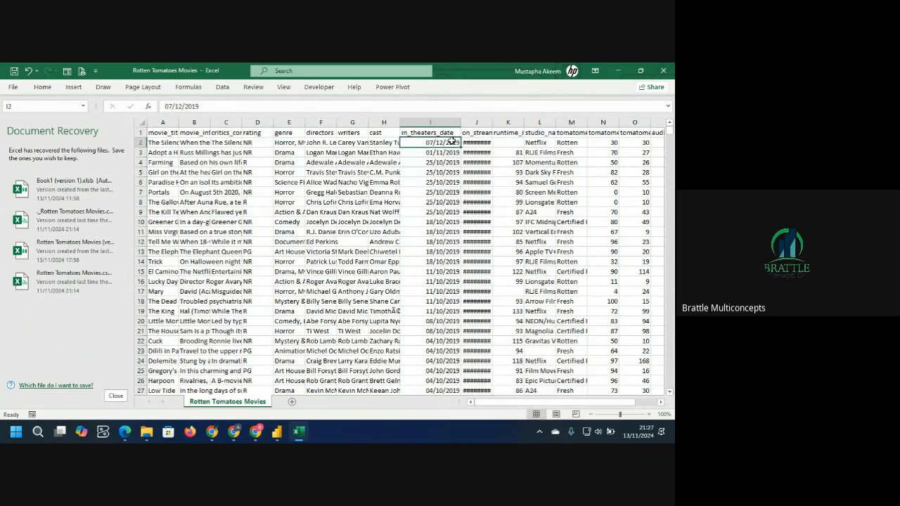
key("ctrl+Down")
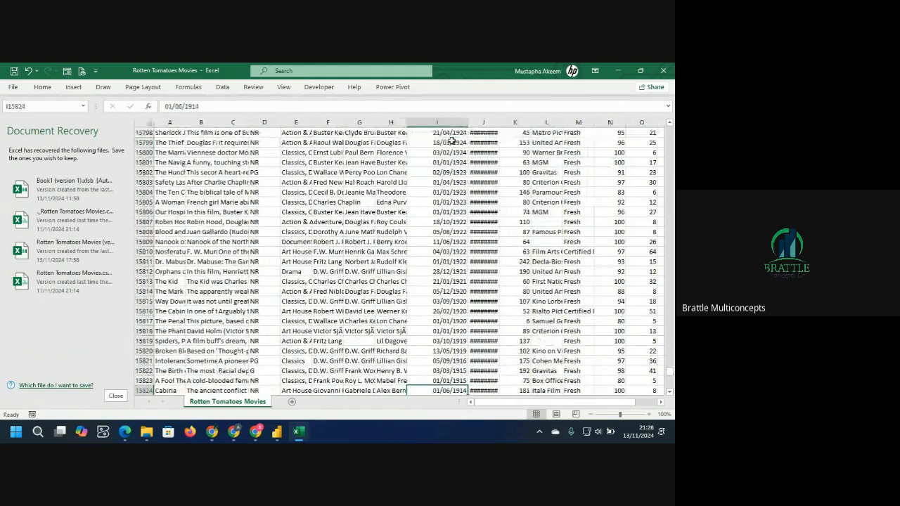
key("Down")
key("Down")
key("Down")
key("Down")
key("Down")
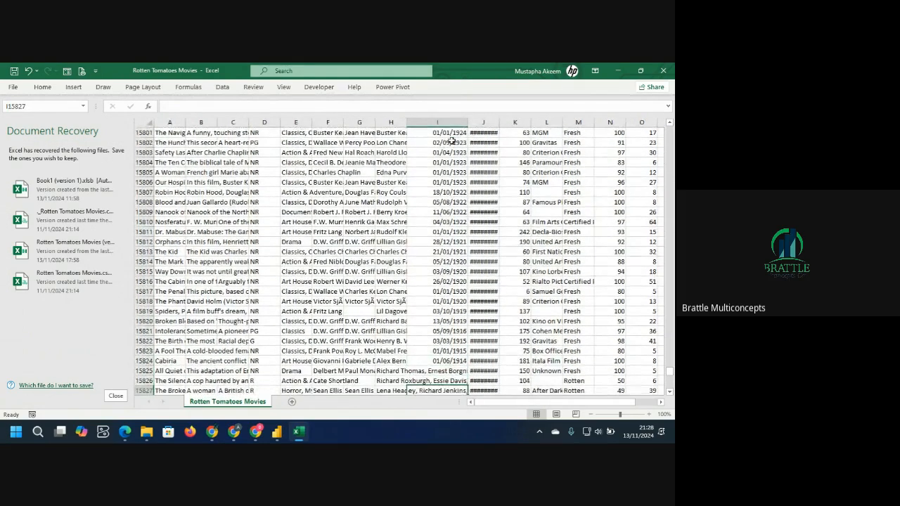
key("Down")
key("Down")
key("Down")
key("Down")
key("Down")
key("Down")
key("Down")
key("Down")
key("Down")
key("Down")
key("Down")
key("Down")
key("Down")
key("Down")
key("Down")
key("Down")
key("Down")
key("Down")
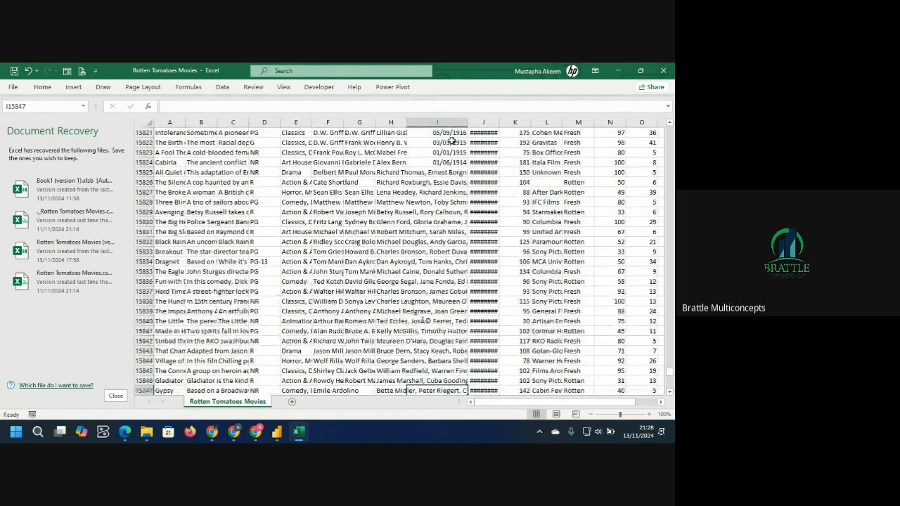
Review the in_theaters_date values of the oldest movies, working upward from the last dated row into the 1920s.
key("ctrl+Down")
key("ctrl+Up")
key("Up")
key("Up")
key("Up")
key("Up")
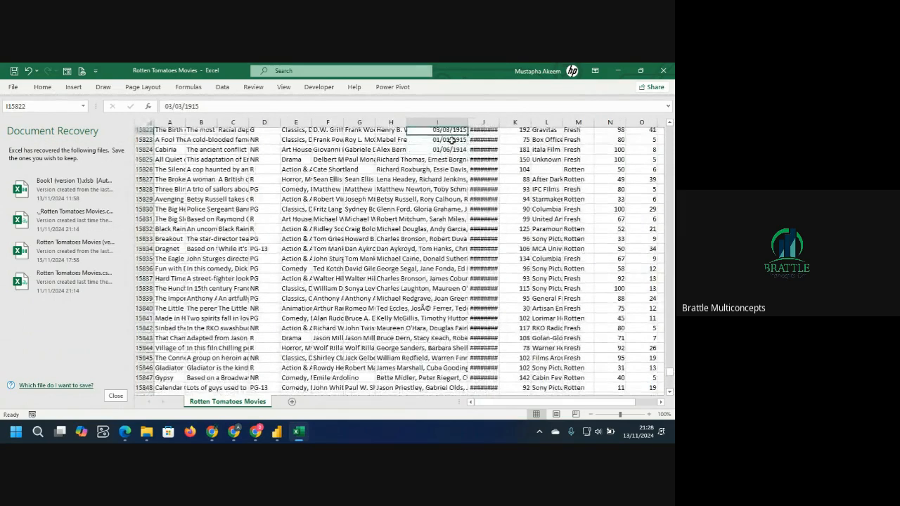
key("Up")
key("Up")
key("Up")
key("Up")
key("Up")
key("Up")
key("Up")
key("Up")
key("Up")
key("Up")
key("Up")
key("Up")
key("Up")
key("Up")
key("Up")
key("Up")
key("Up")
key("Up")
key("Up")
key("Up")
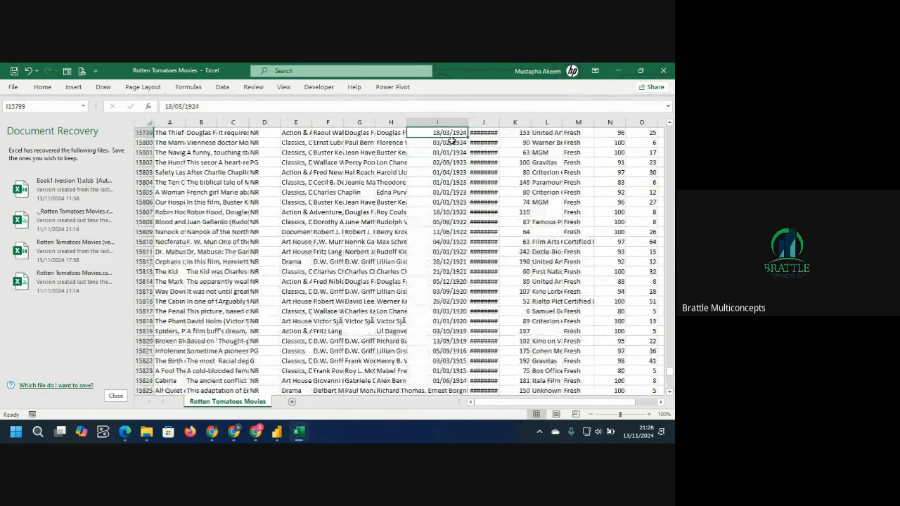
Cancel closing the movies workbook and minimize it to return to Power BI.
left_click(665, 72)
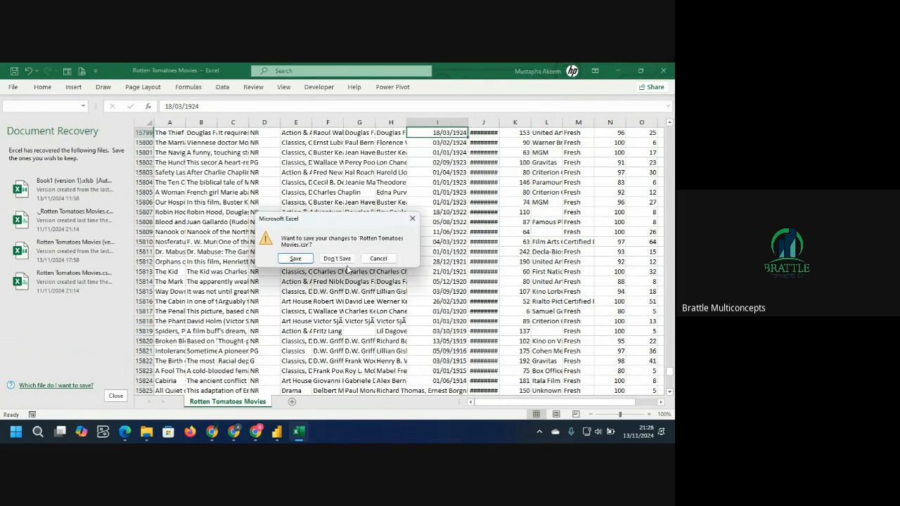
left_click(378, 258)
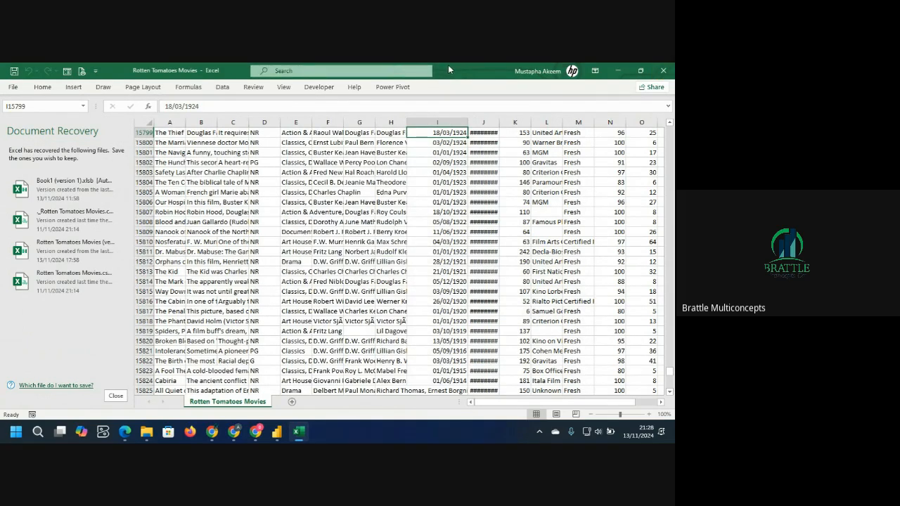
left_click(618, 70)
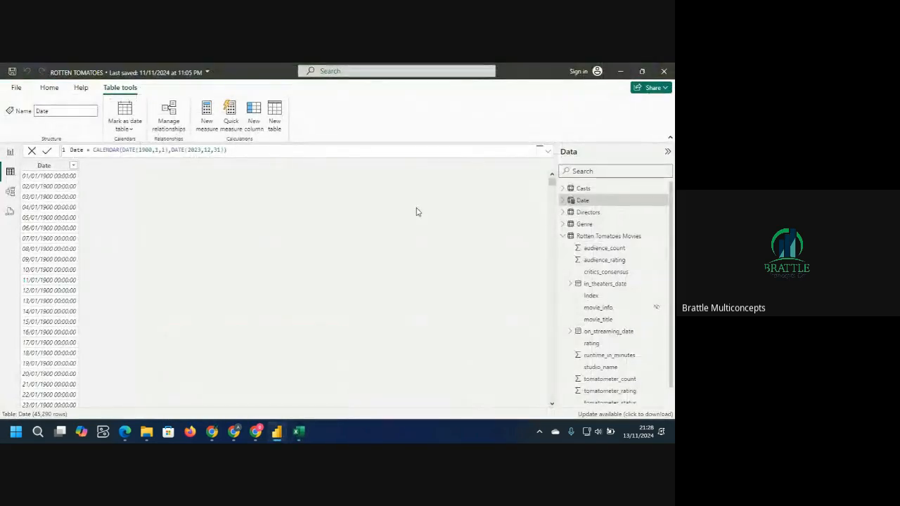
Change the Date table's CALENDAR range to DATE(1914,1,1) through DATE(2019,12,31) and commit the formula.
double_click(151, 150)
type("19")
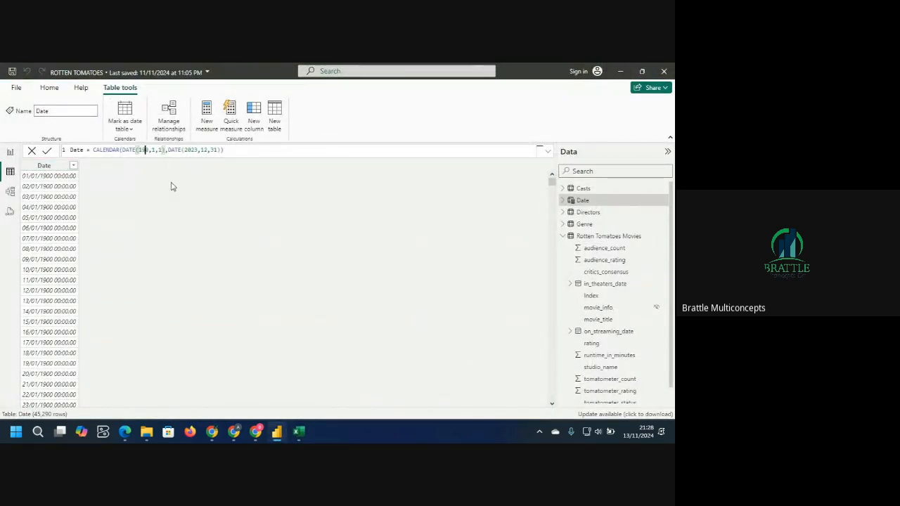
type("14")
double_click(200, 150)
type("2019")
left_click(45, 151)
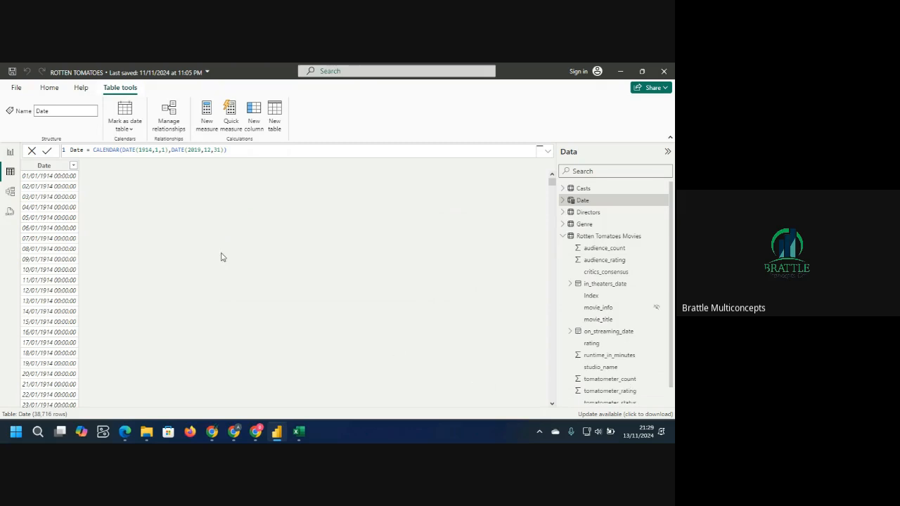
Add a calculated column to the Date table and name it Date2 in its formula.
left_click(257, 121)
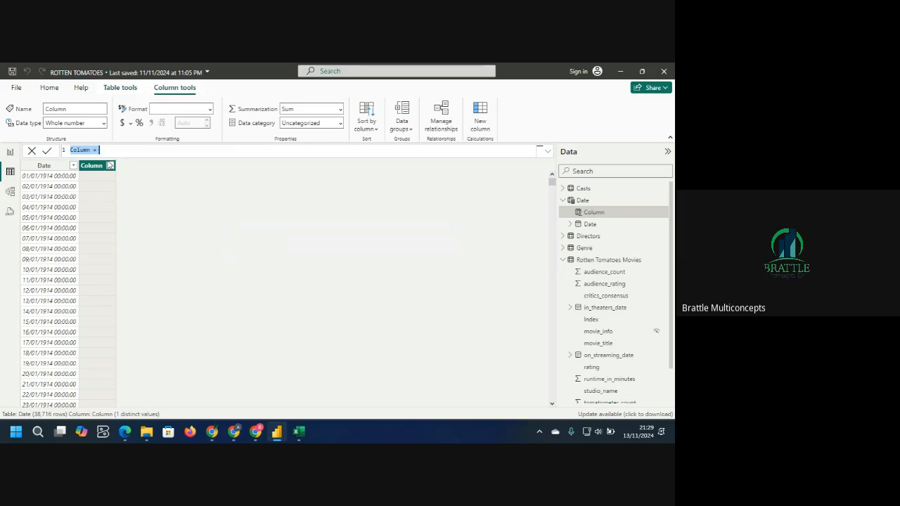
type("date")
key("BackSpace")
key("BackSpace")
key("BackSpace")
key("BackSpace")
type("Date = =")
key("BackSpace")
key("BackSpace")
key("BackSpace")
type("2 =")
key("alt+Tab")
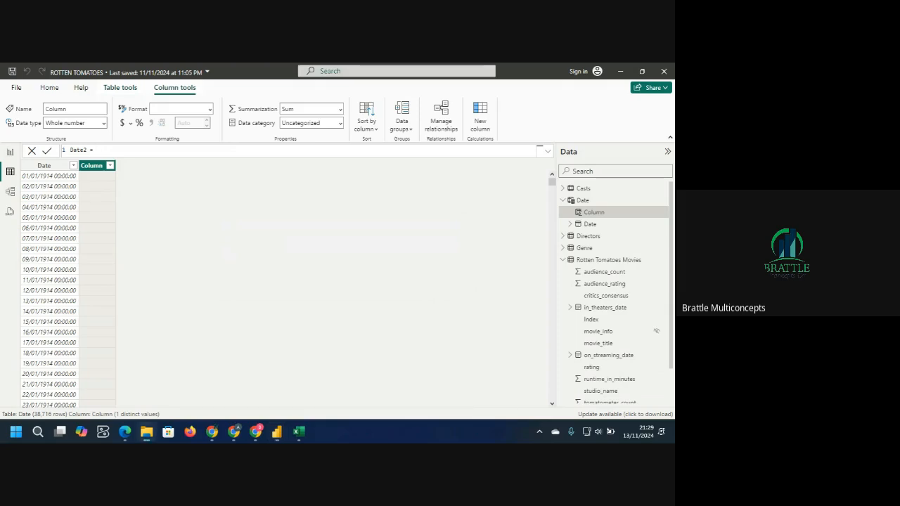
key("alt+Tab")
Begin the Date2 formula with CALENDAR, using MIN('Rotten Tomatoes Movies'[in_theaters_date]) as the start date.
type("cale")
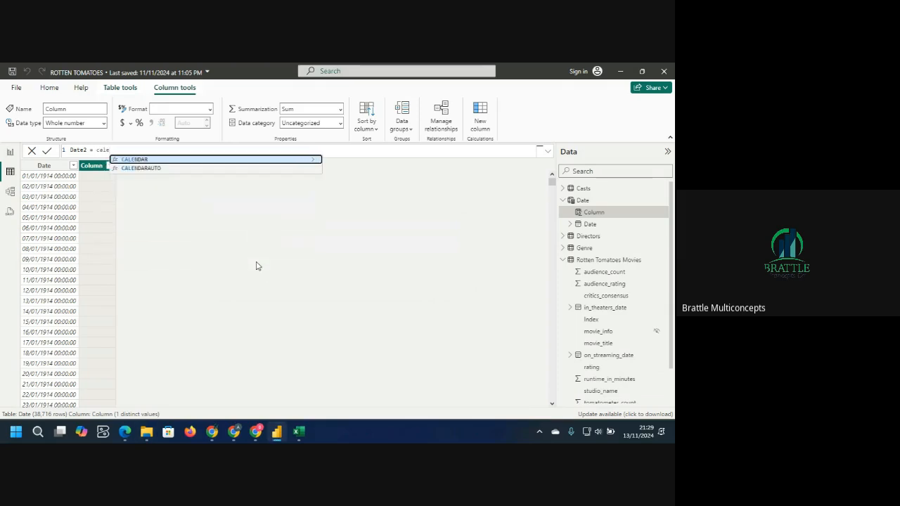
key("Tab")
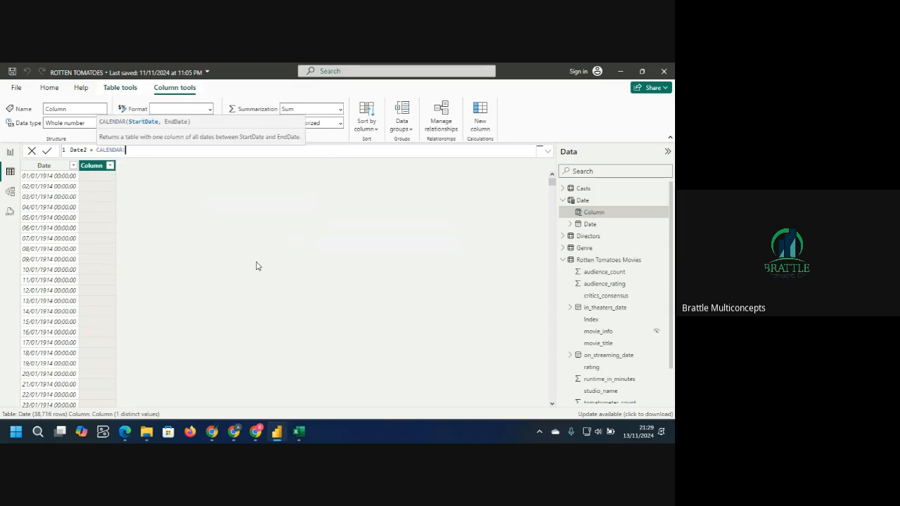
type("min")
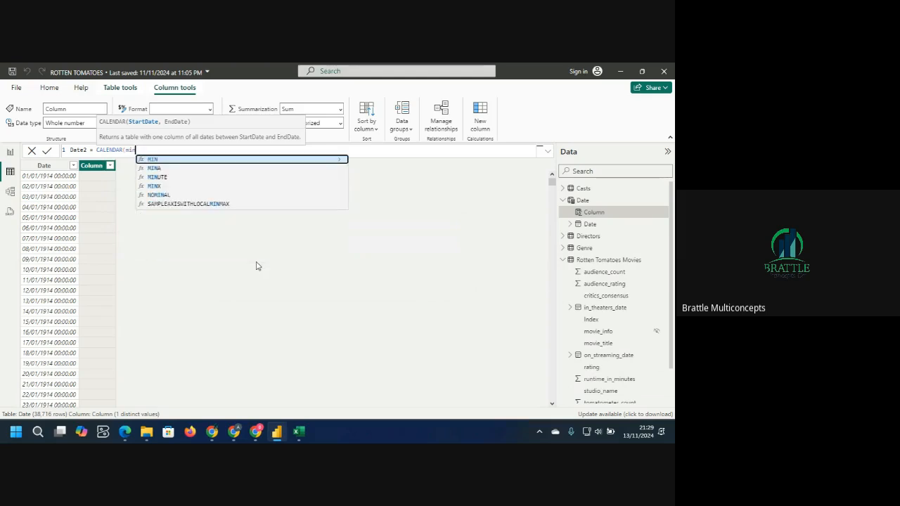
key("Tab")
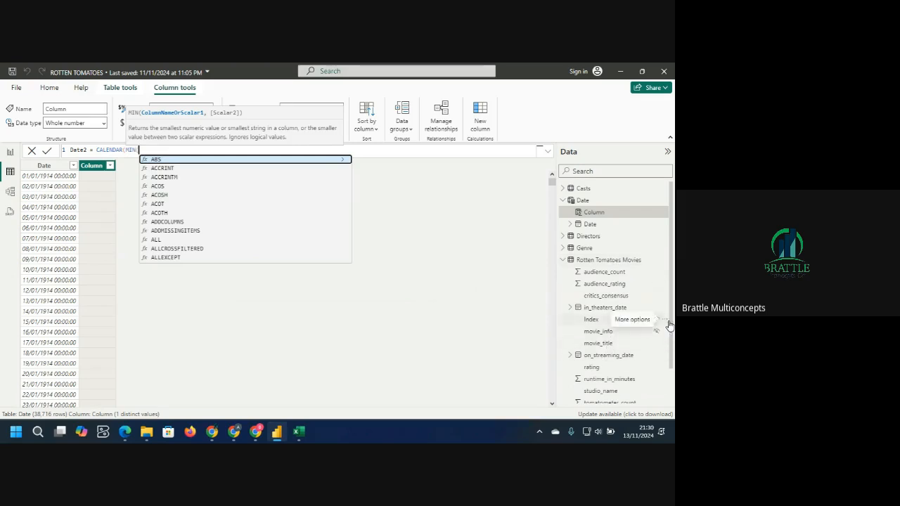
left_click_drag(672, 323, 673, 358)
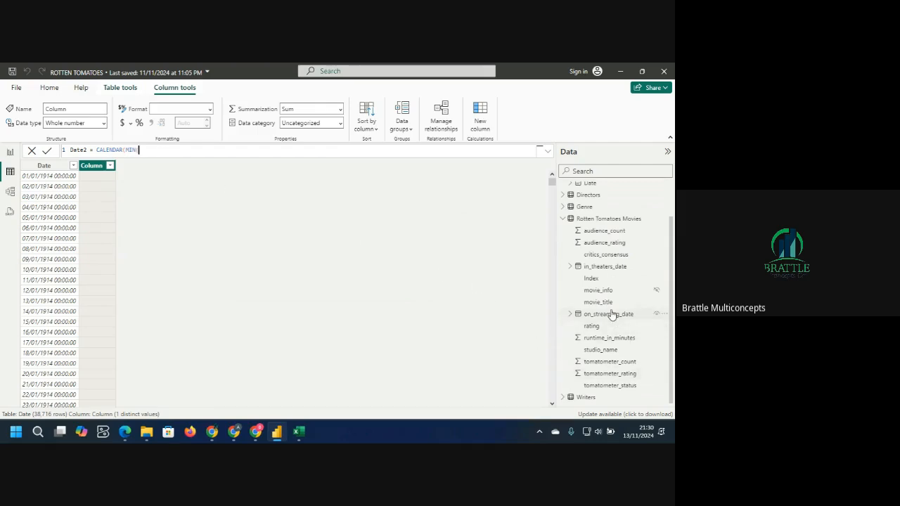
type("in")
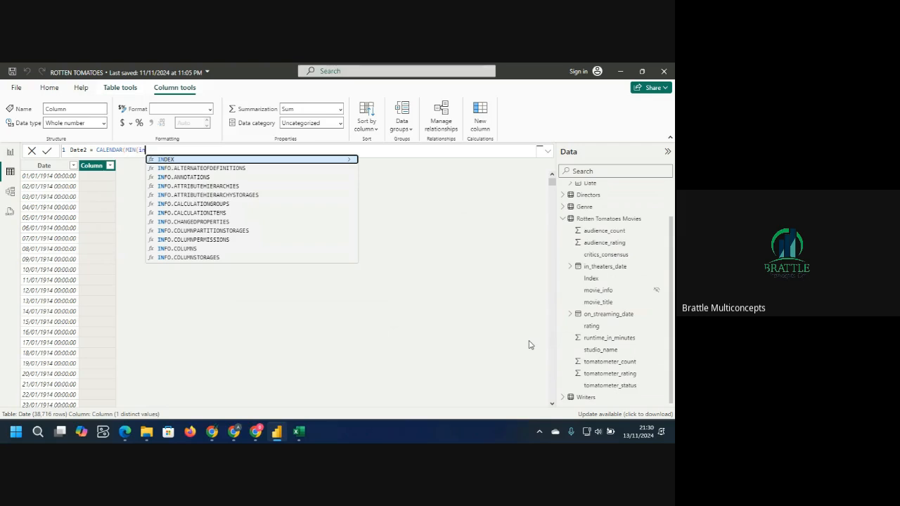
type("_t")
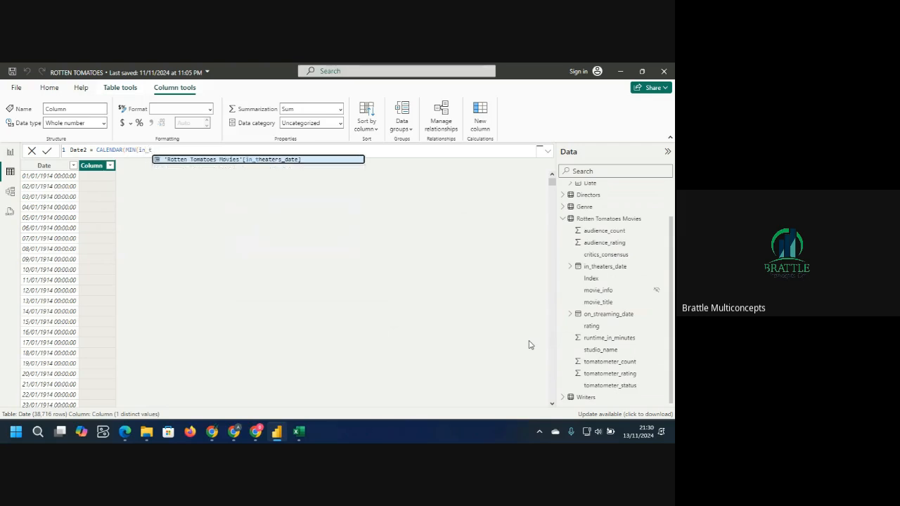
left_click(276, 160)
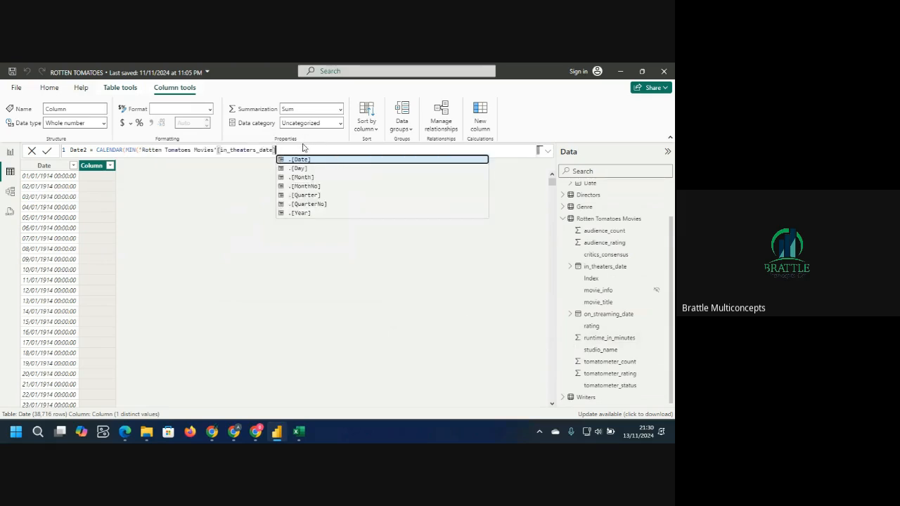
key("Escape")
type(")")
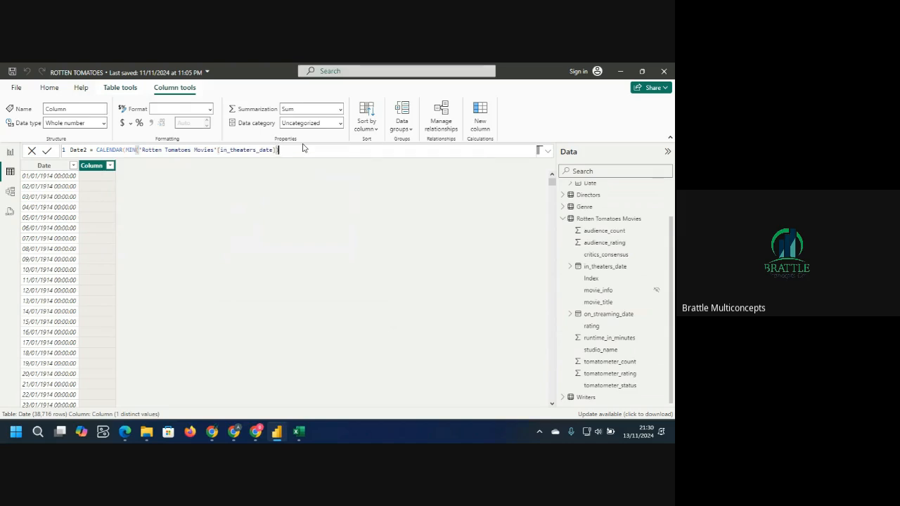
Complete the Date2 formula with max('Rotten Tomatoes Movies'[in_theaters_date]) as the end date and commit it.
type(",")
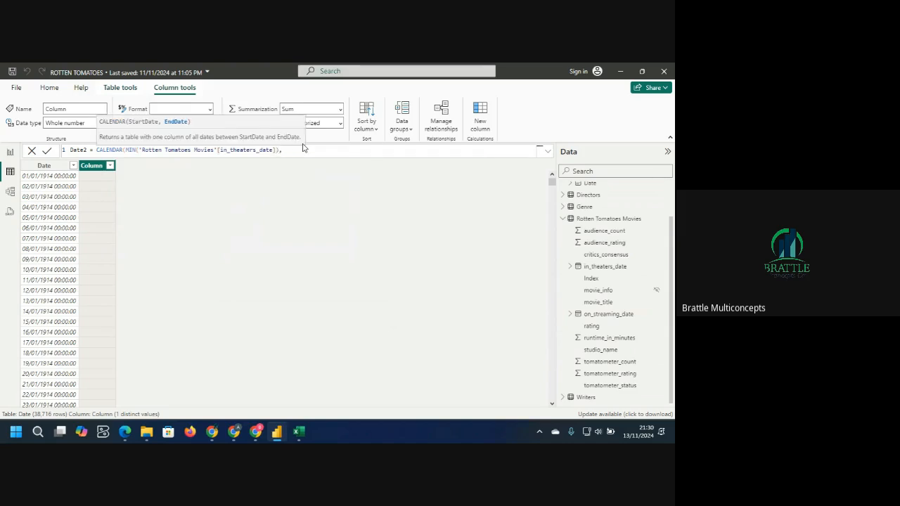
type("max")
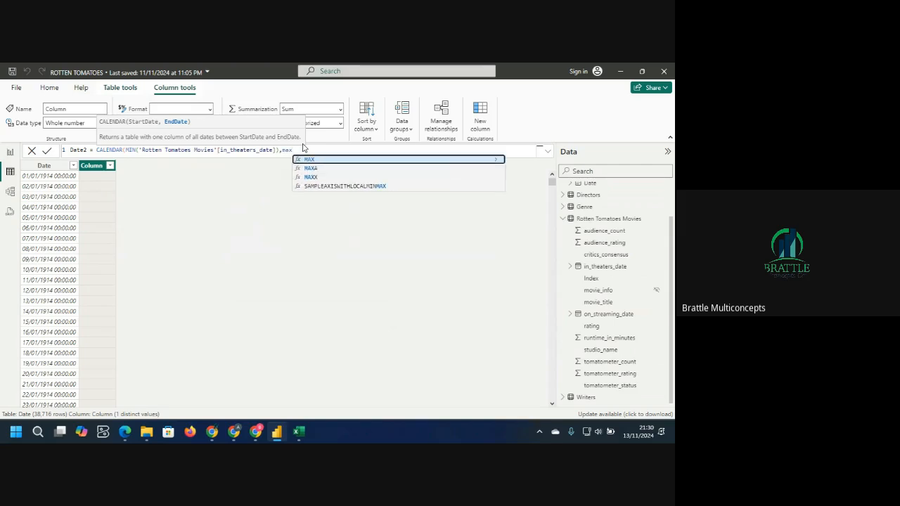
type("(")
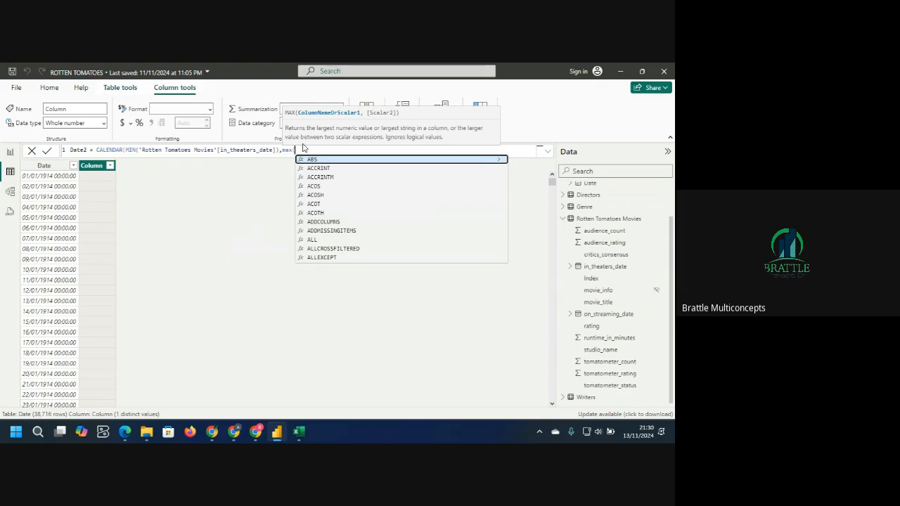
type("in")
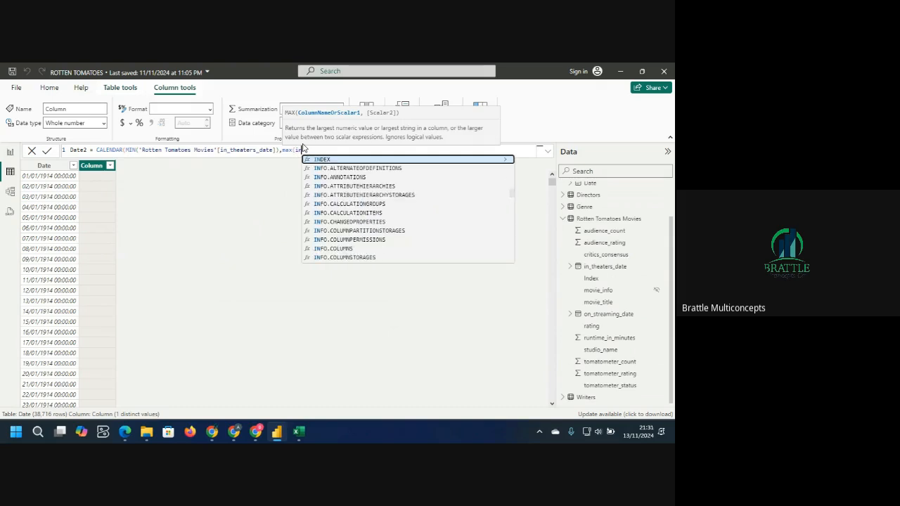
type("_t")
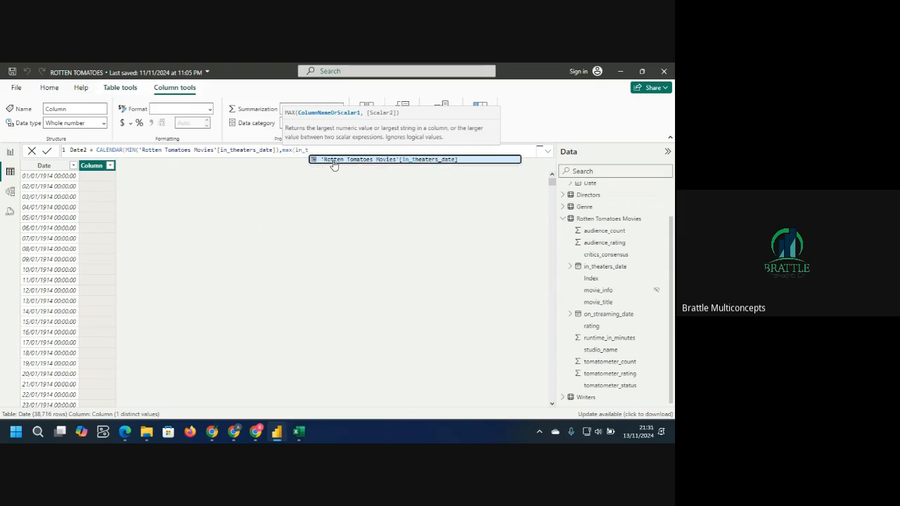
left_click(333, 160)
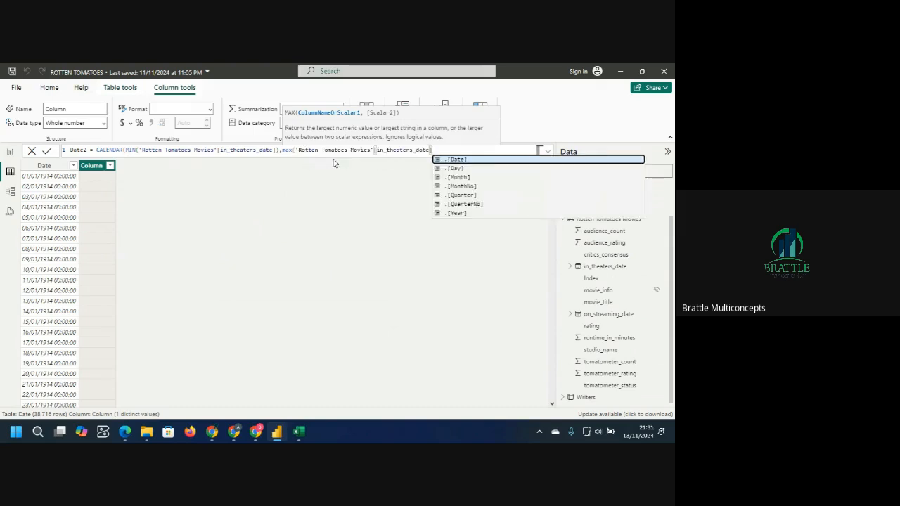
type(")")
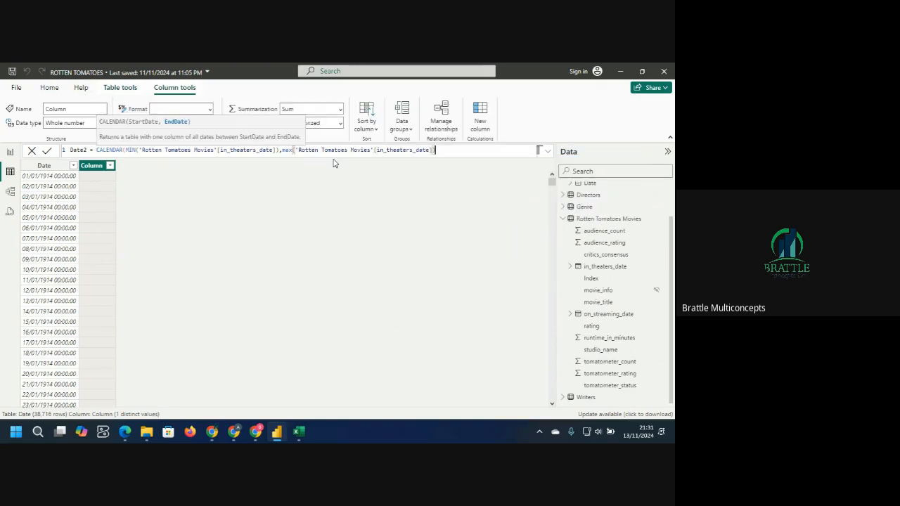
type(")")
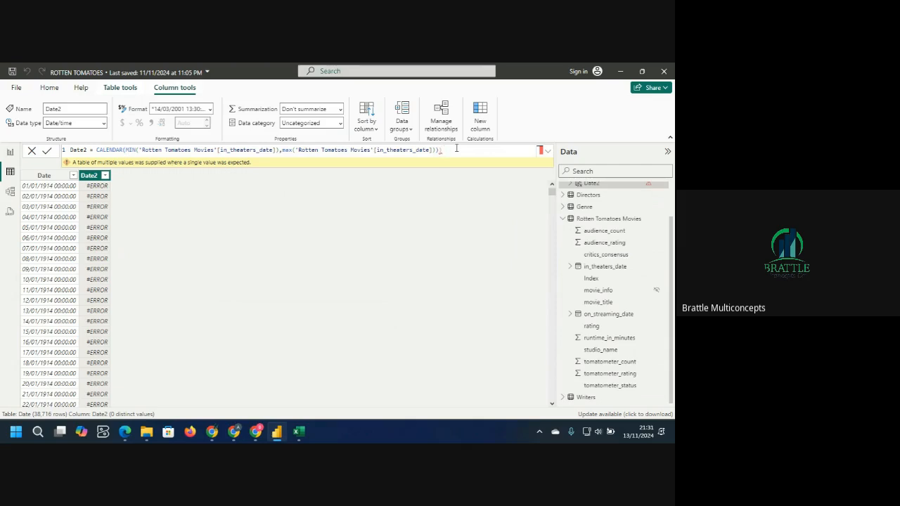
Recheck and tidy the comma and closing parentheses in the Date2 formula.
key("BackSpace")
left_click(441, 150)
left_click(278, 150)
type(",")
left_click(433, 151)
left_click(269, 151)
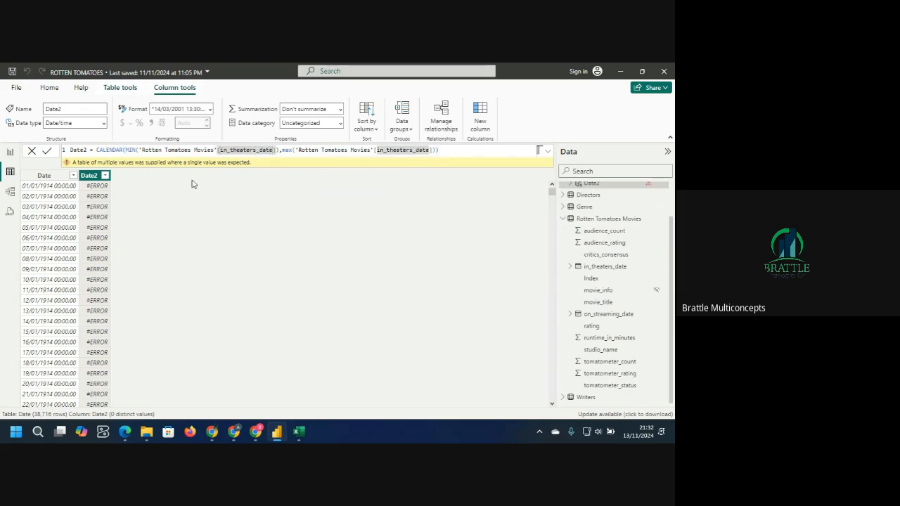
Examine the Date2 formula's MIN function, table and column references, and matching parentheses for the cause of the error.
left_click(460, 149)
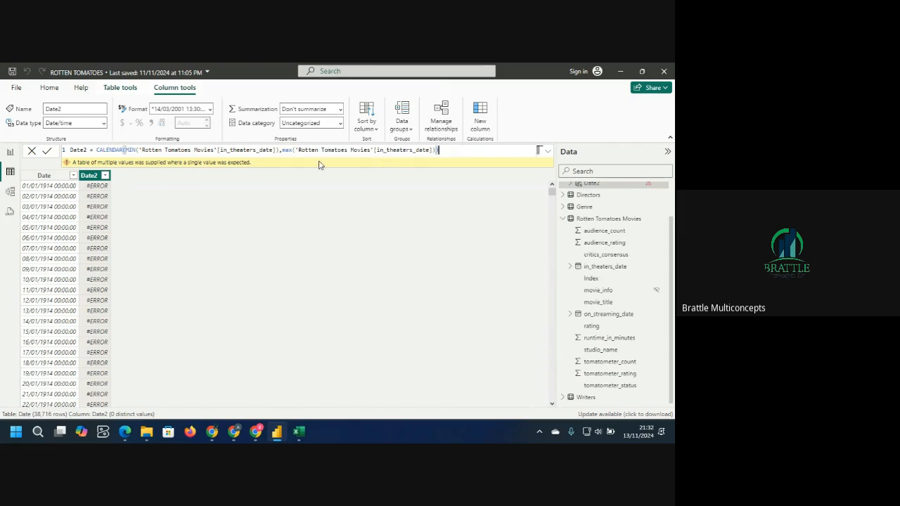
left_click(135, 151)
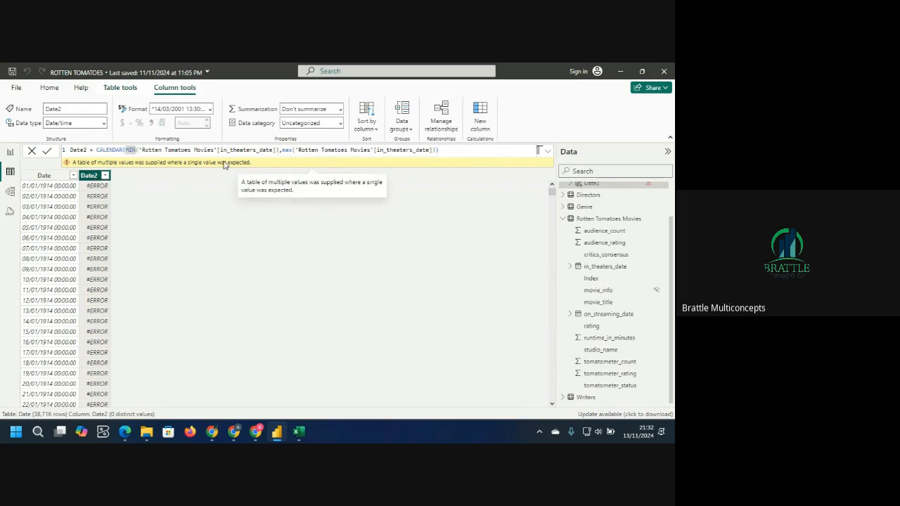
left_click(444, 150)
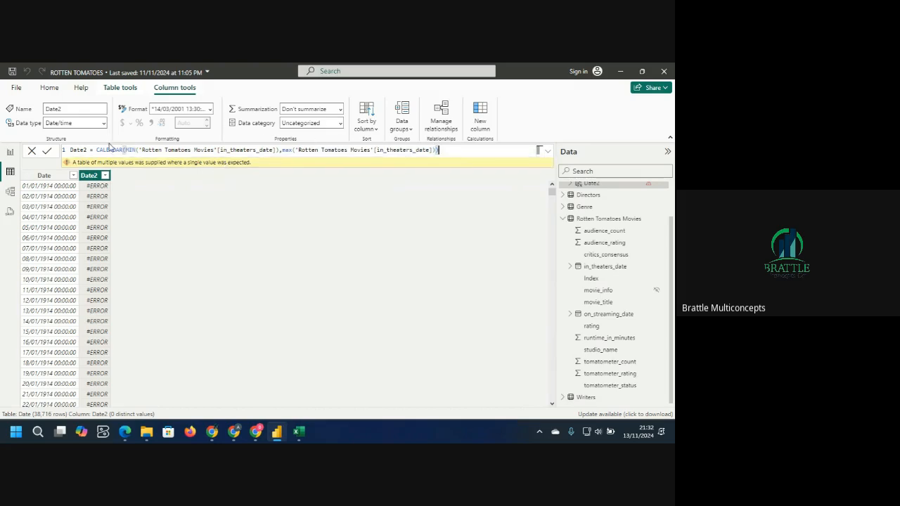
left_click(233, 151)
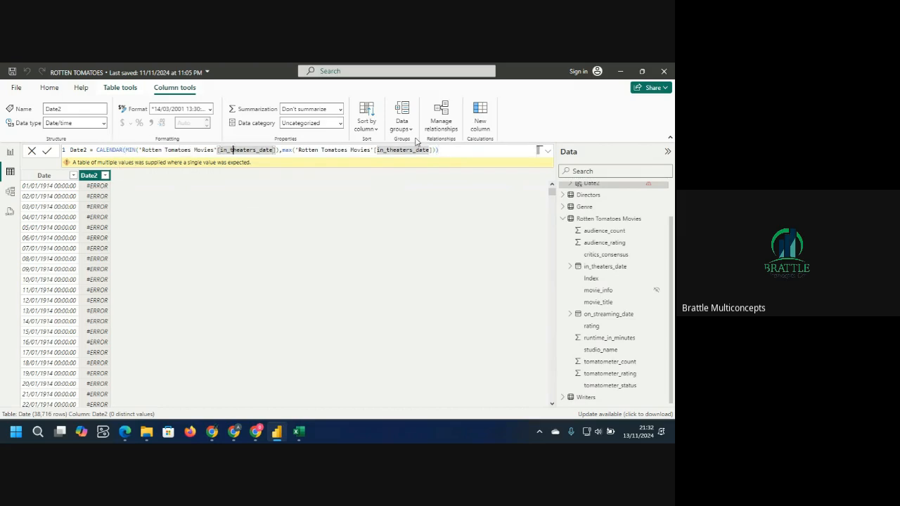
left_click(445, 149)
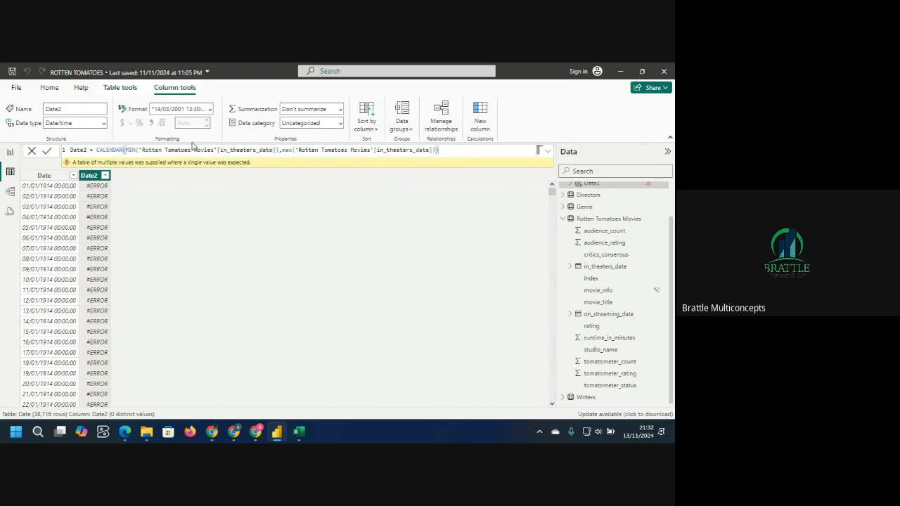
left_click(139, 150)
left_click(141, 150)
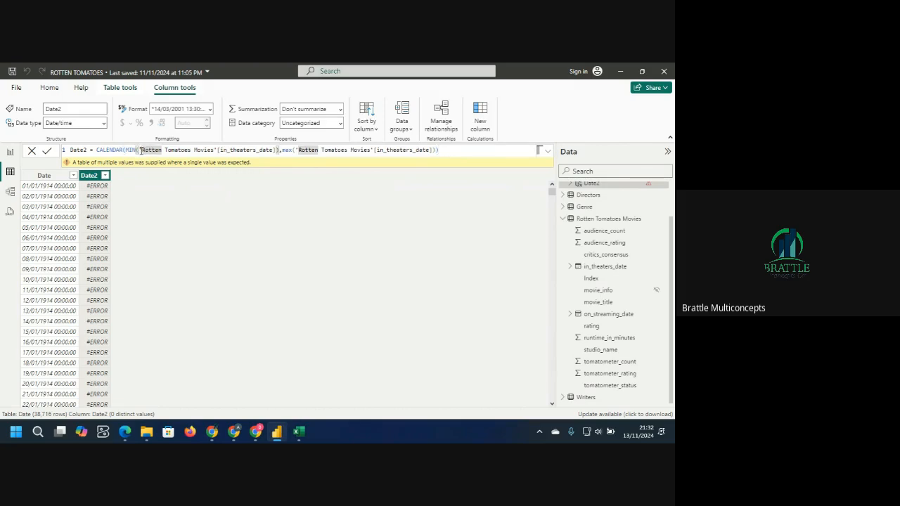
left_click(139, 150)
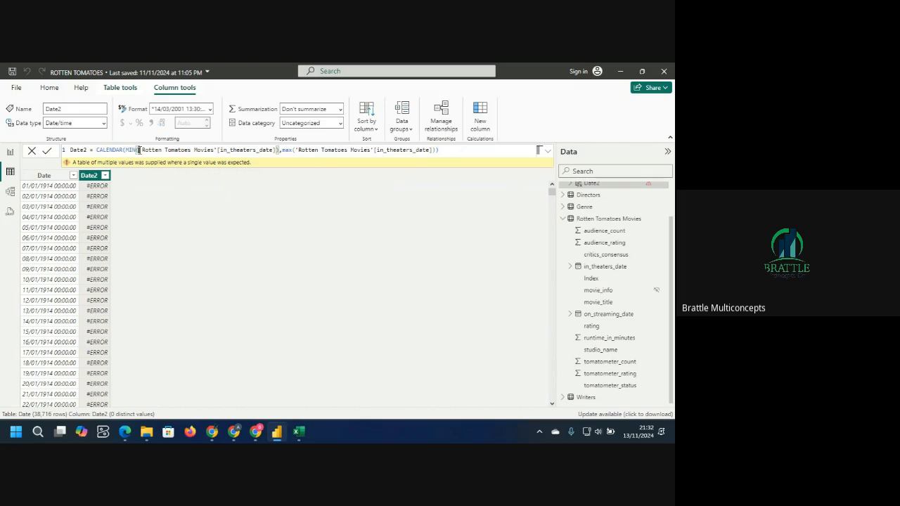
Remove the MIN and max arguments from the Date2 formula and replace CALENDAR with the CALENDARAUTO function.
type("'")
left_click(450, 150)
left_click(126, 150, "shift")
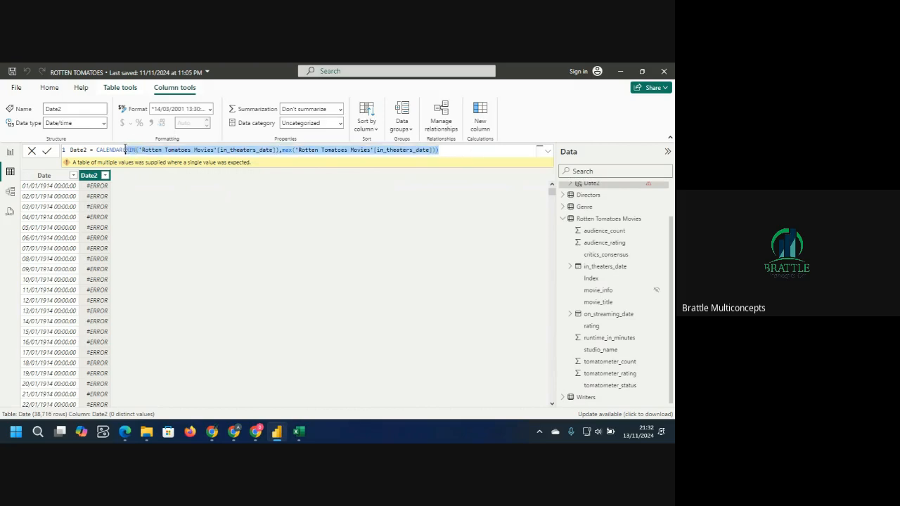
key("BackSpace")
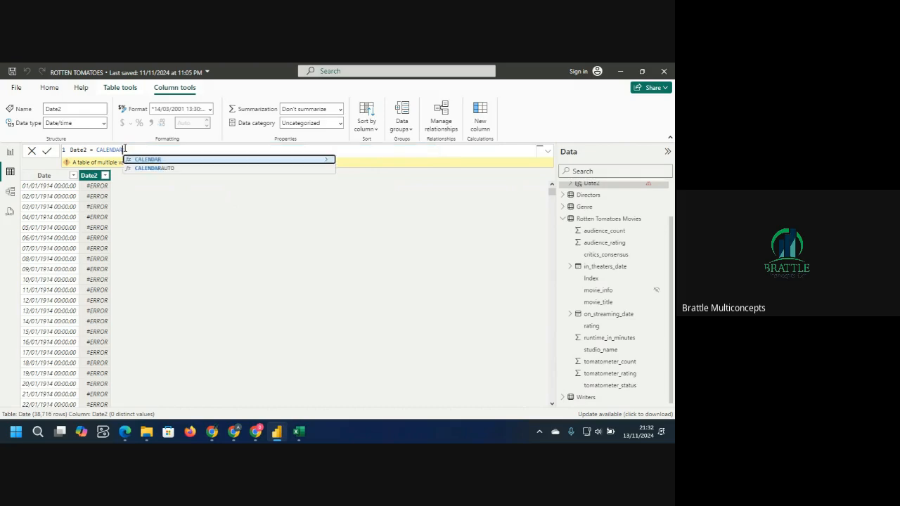
type("(")
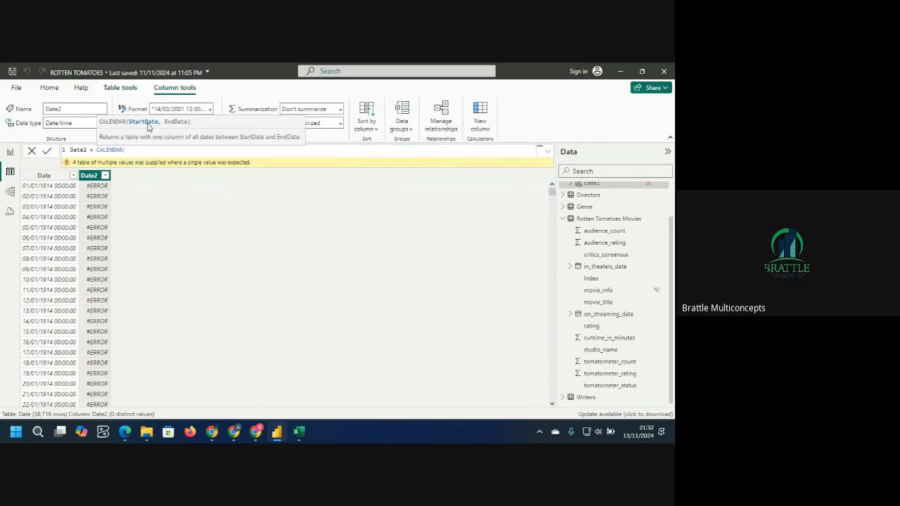
key("BackSpace")
left_click(156, 168)
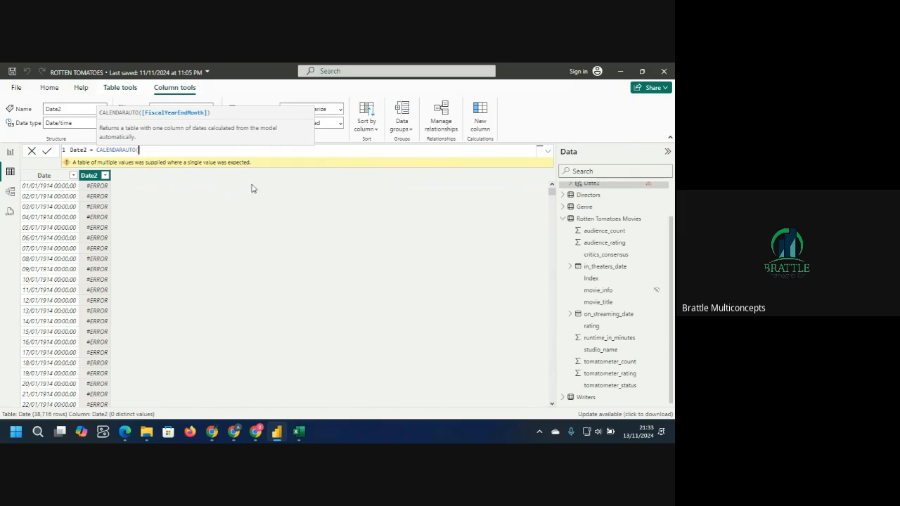
Try to reference the in_theaters_date column as the argument of CALENDARAUTO in the Date2 formula.
type("in")
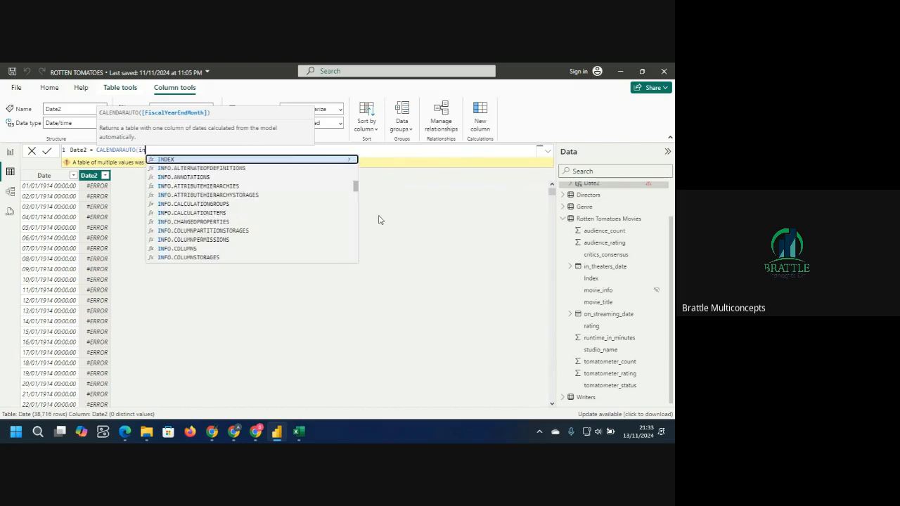
type("_th")
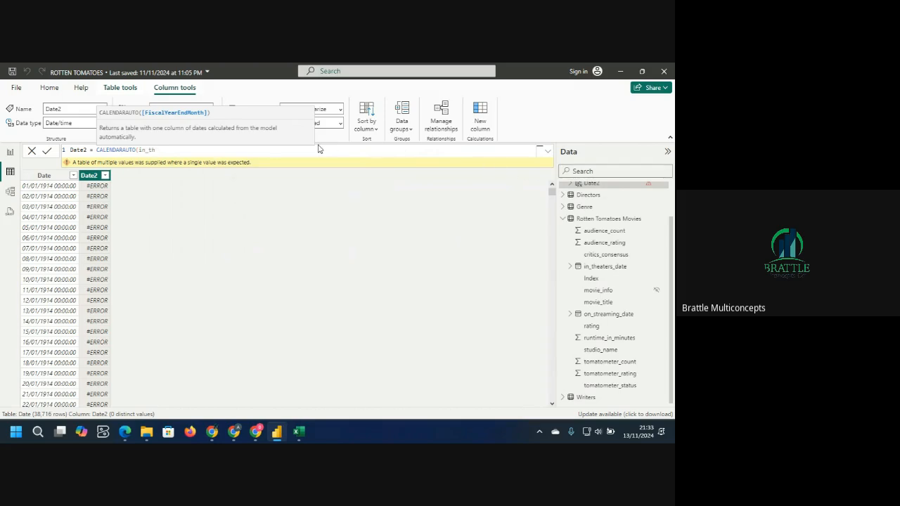
key("BackSpace")
key("BackSpace")
key("BackSpace")
key("BackSpace")
key("BackSpace")
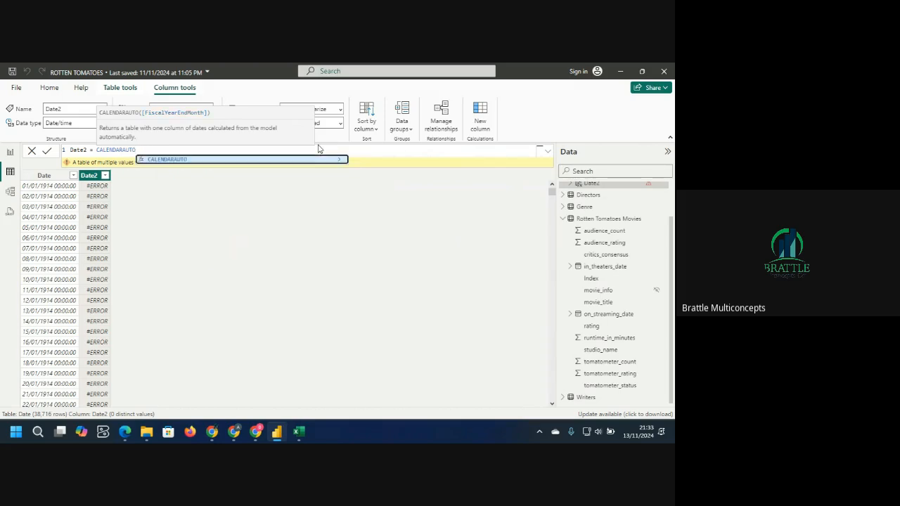
type("(")
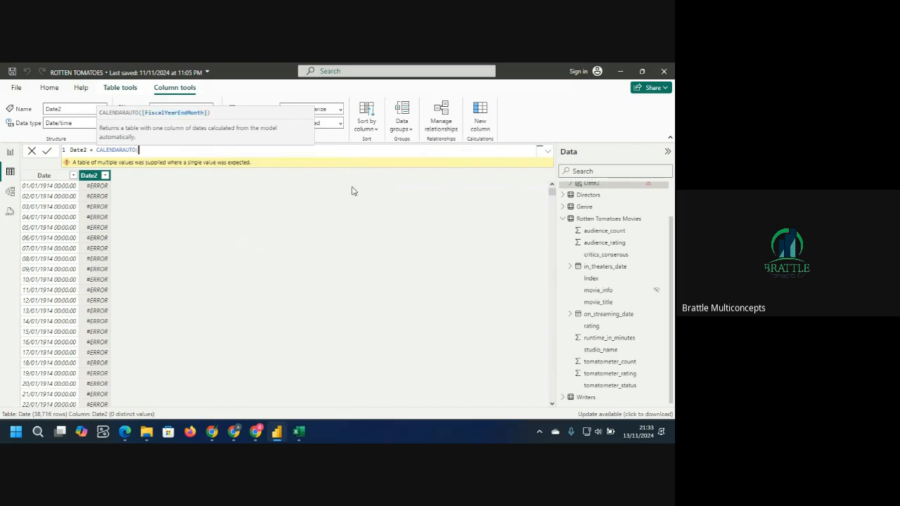
type("in")
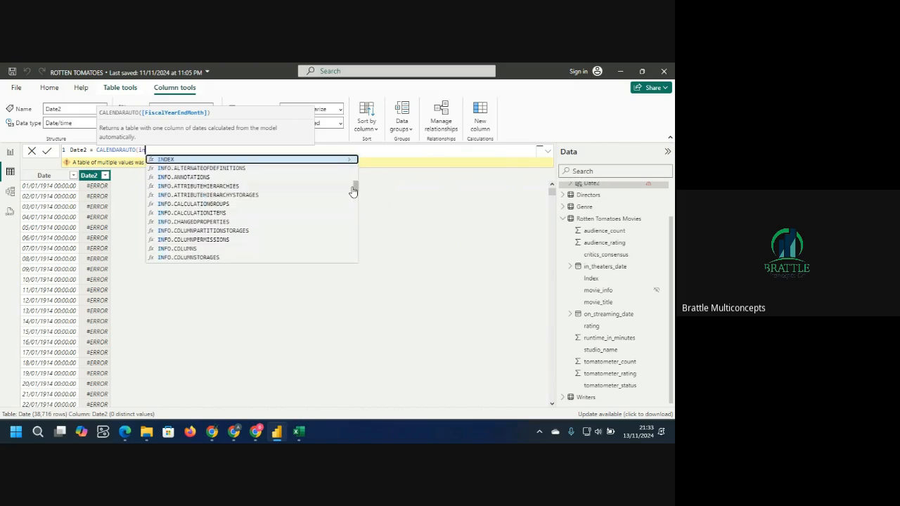
type("_t")
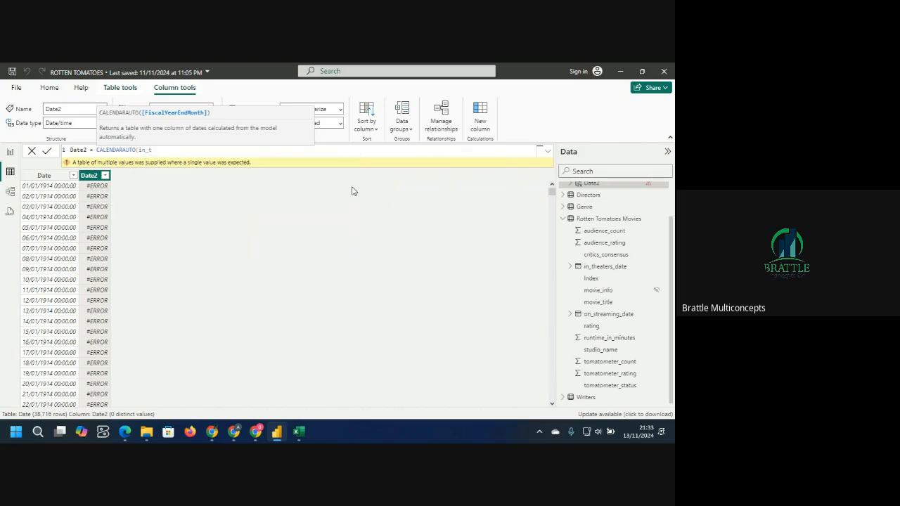
type("he")
key("BackSpace")
key("BackSpace")
key("BackSpace")
key("BackSpace")
key("BackSpace")
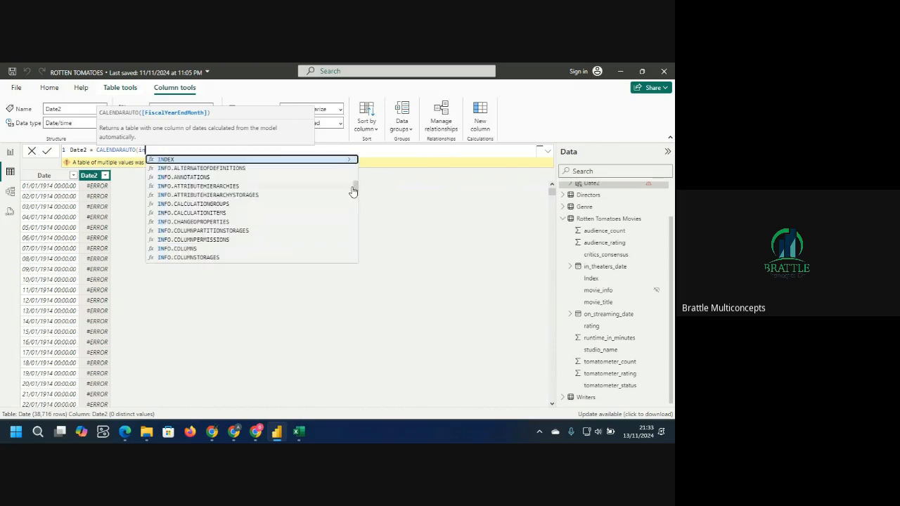
key("BackSpace")
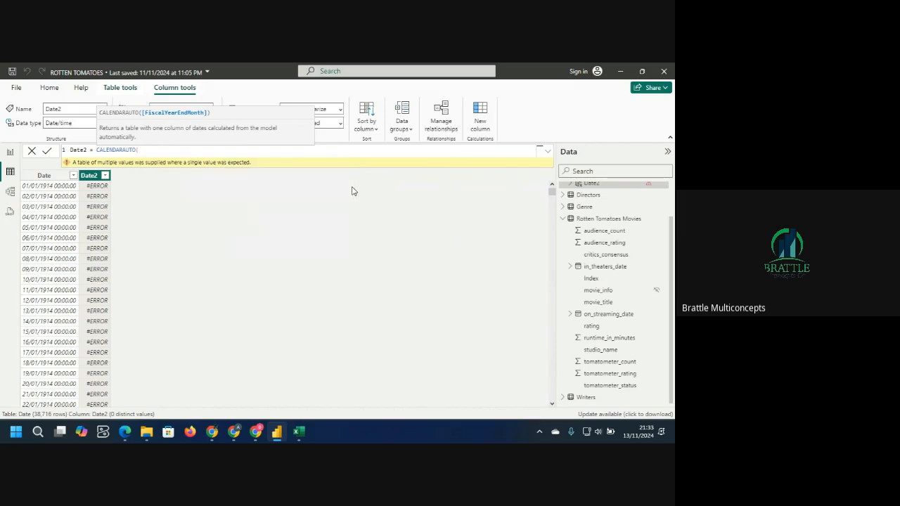
Try a reference starting with "rot" in CALENDARAUTO, and clear everything after the equals sign in the Date2 formula.
type("rot")
key("BackSpace")
key("BackSpace")
key("BackSpace")
key("BackSpace")
key("BackSpace")
key("BackSpace")
key("BackSpace")
key("BackSpace")
key("BackSpace")
key("BackSpace")
key("BackSpace")
key("BackSpace")
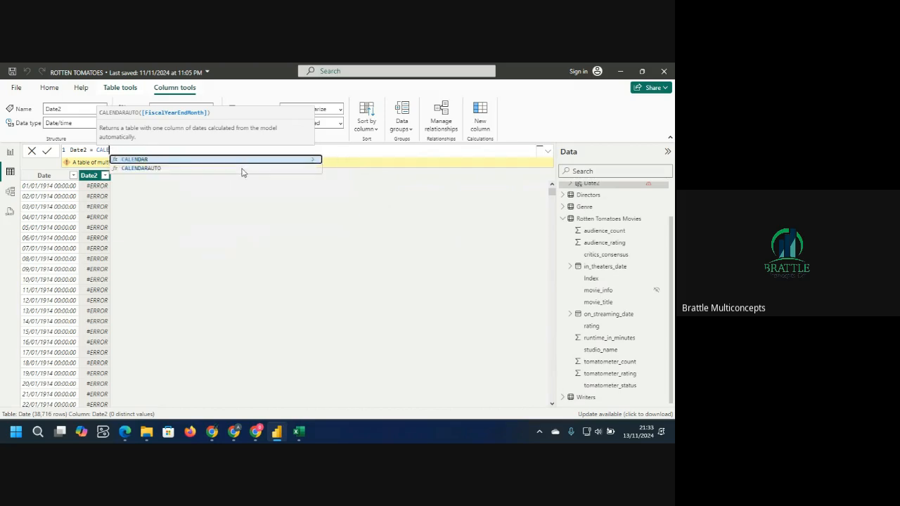
key("BackSpace")
key("BackSpace")
key("BackSpace")
key("BackSpace")
key("BackSpace")
key("BackSpace")
key("BackSpace")
key("BackSpace")
key("BackSpace")
key("BackSpace")
key("BackSpace")
key("BackSpace")
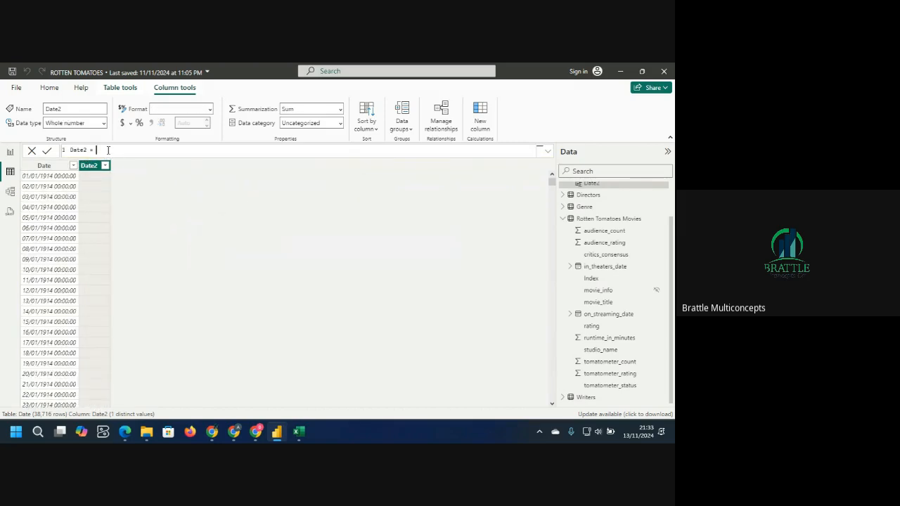
Define the Date2 column as CALENDARAUTO(12) and commit the formula.
type("calendar")
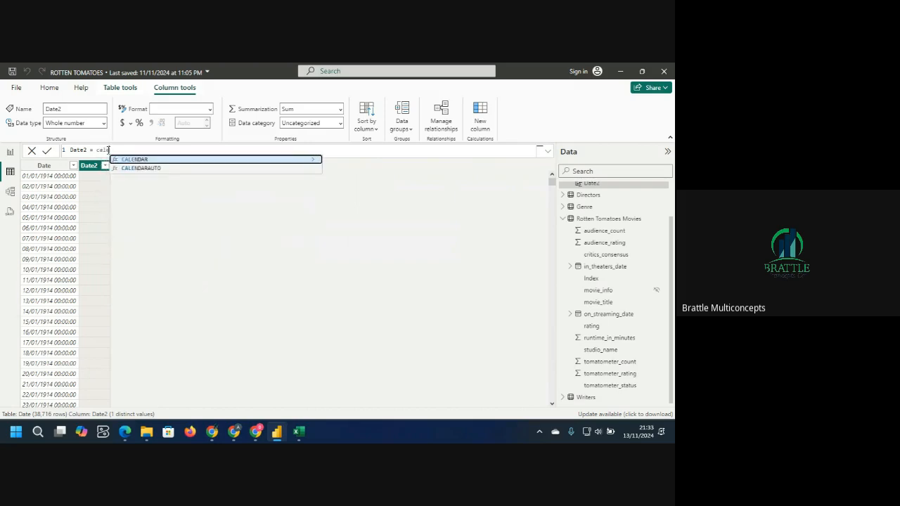
left_click(151, 169)
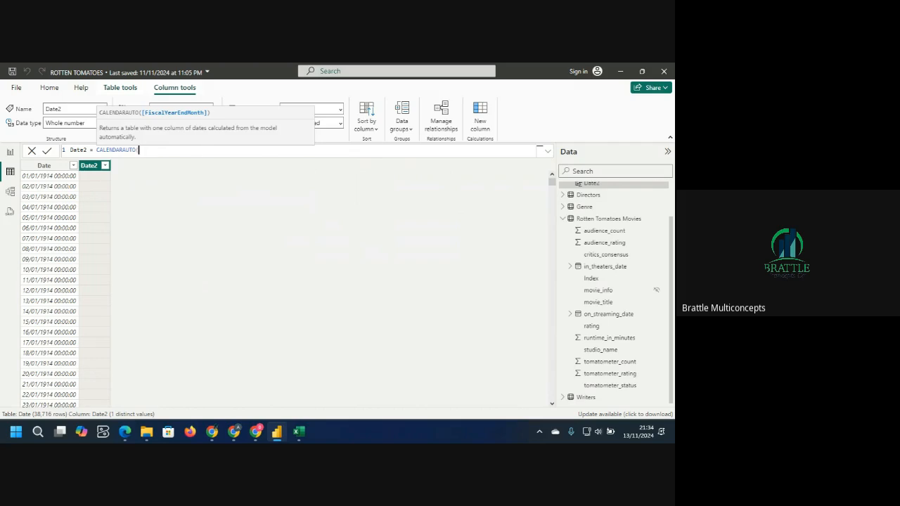
key("alt+Tab")
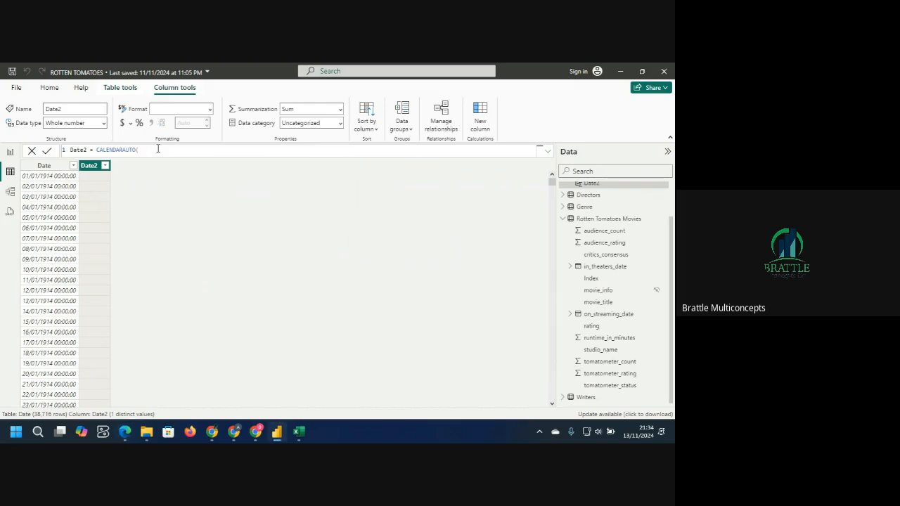
type("12)")
key("Return")
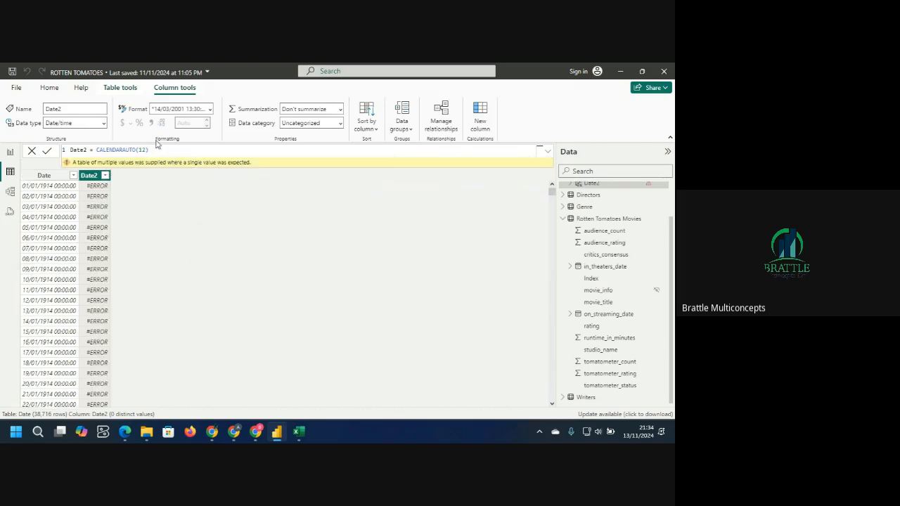
Delete the Date2 column from the Date table.
right_click(96, 175)
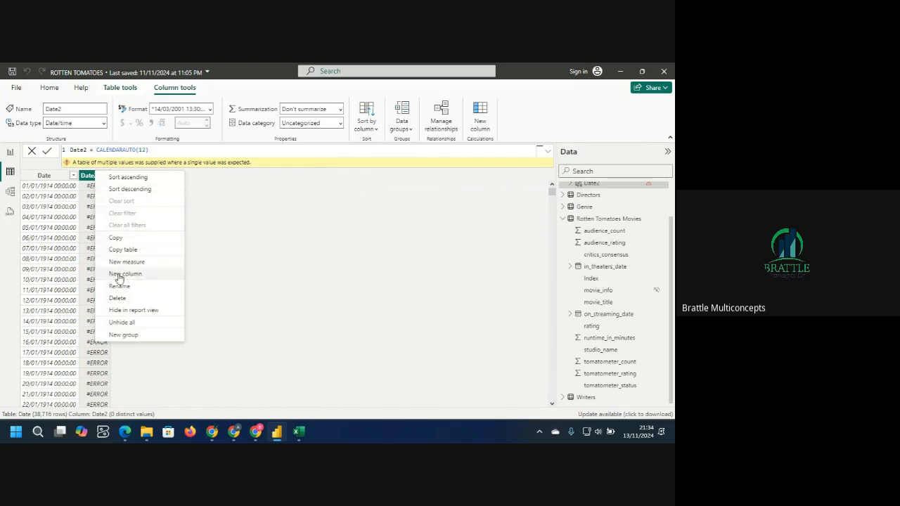
left_click(118, 299)
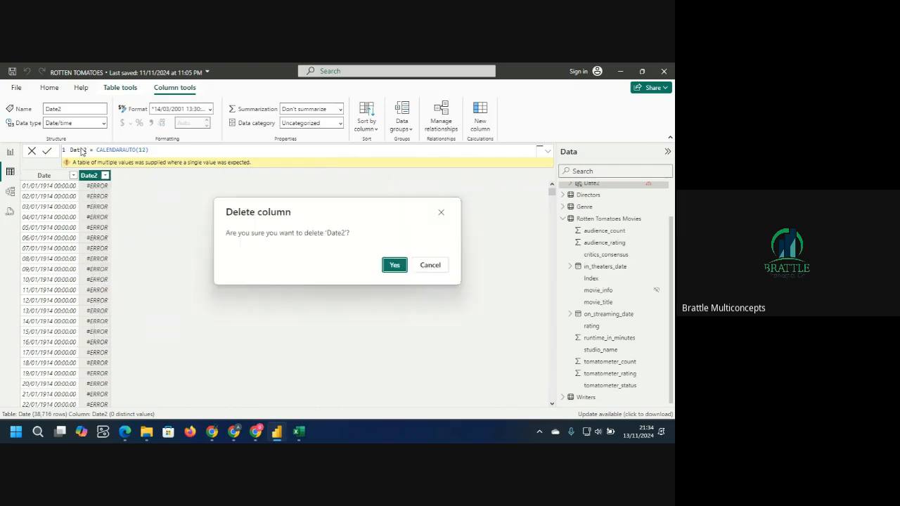
left_click(390, 265)
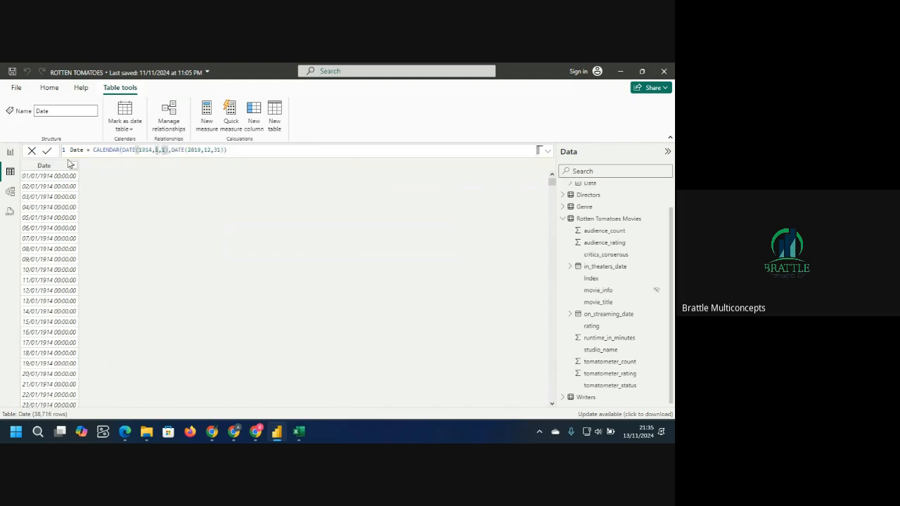
Add a new calculated column to the Date table and place the cursor in its formula's name.
left_click(39, 166)
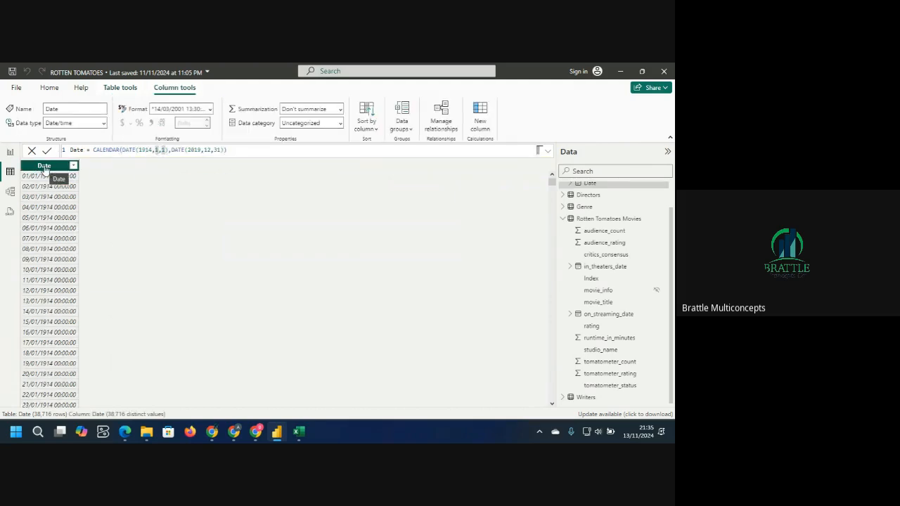
left_click(479, 114)
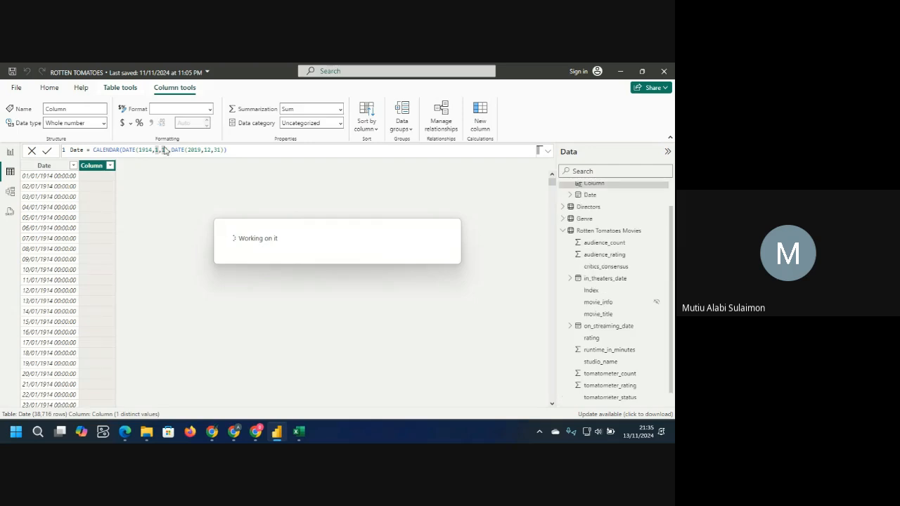
left_click(90, 149)
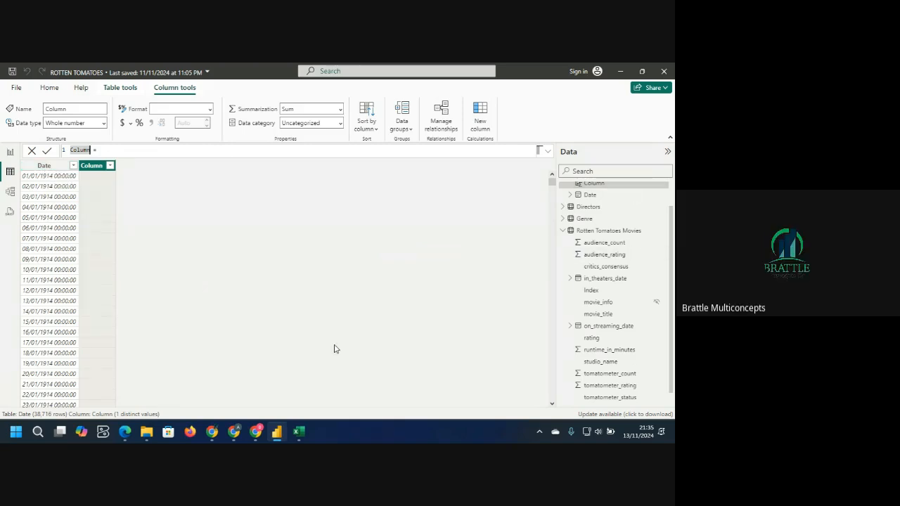
Switch to the Rotten Tomatoes Movies workbook in Excel, examine the column I dates down to row 15824, and return to Power BI.
mouse_move(303, 430)
left_click(304, 409)
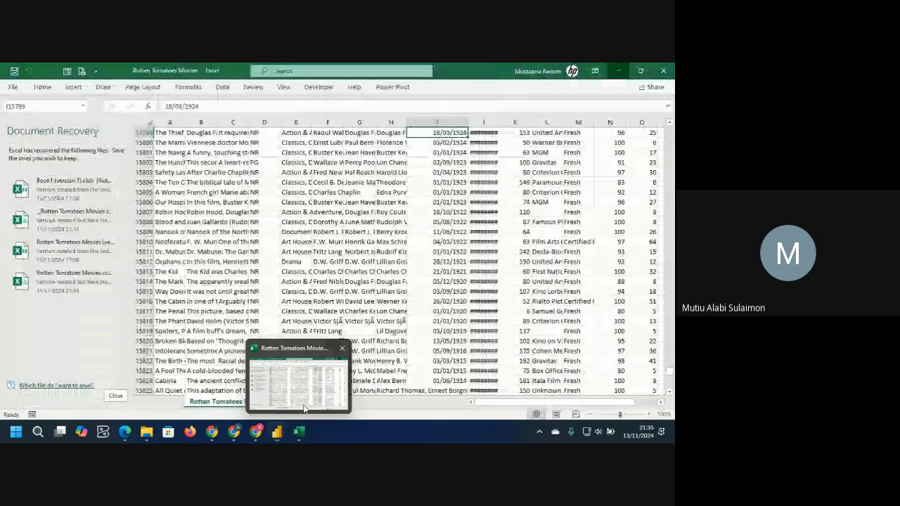
left_click(448, 172)
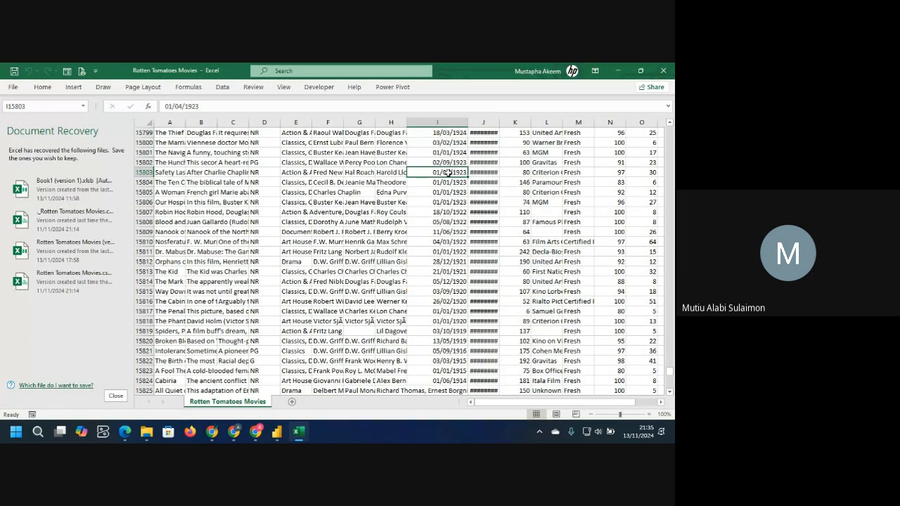
key("Down")
key("Down")
key("Down")
key("Down")
key("Down")
key("Down")
key("Down")
key("Down")
key("Down")
key("Down")
key("Down")
key("Down")
key("Down")
key("Down")
key("Down")
key("Down")
key("Down")
key("Down")
key("Down")
key("Down")
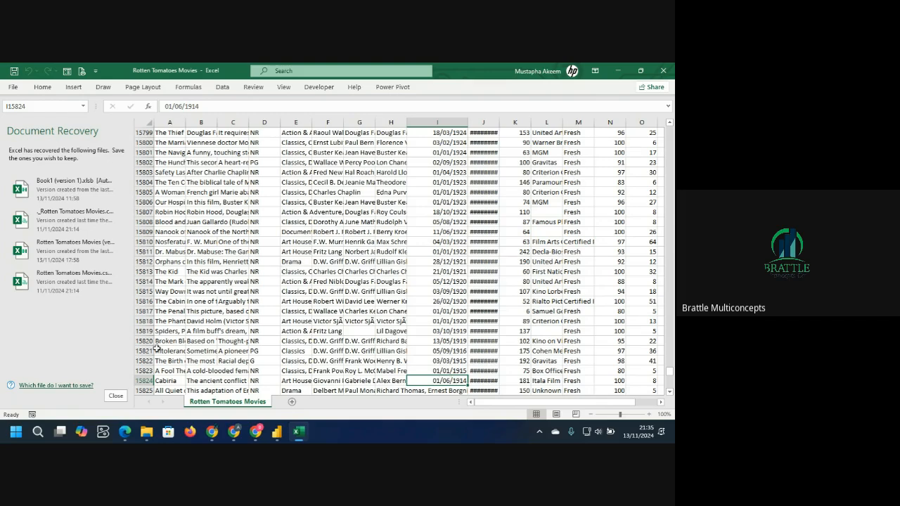
left_click(622, 71)
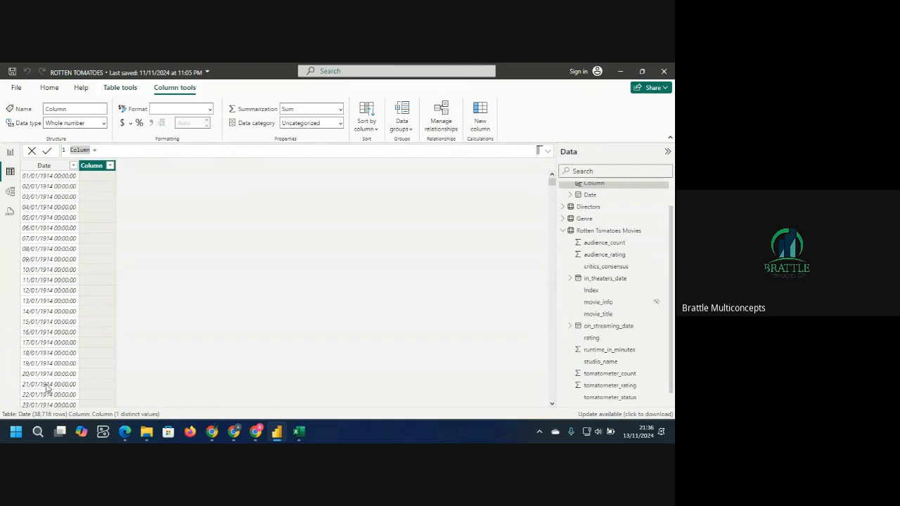
mouse_move(299, 434)
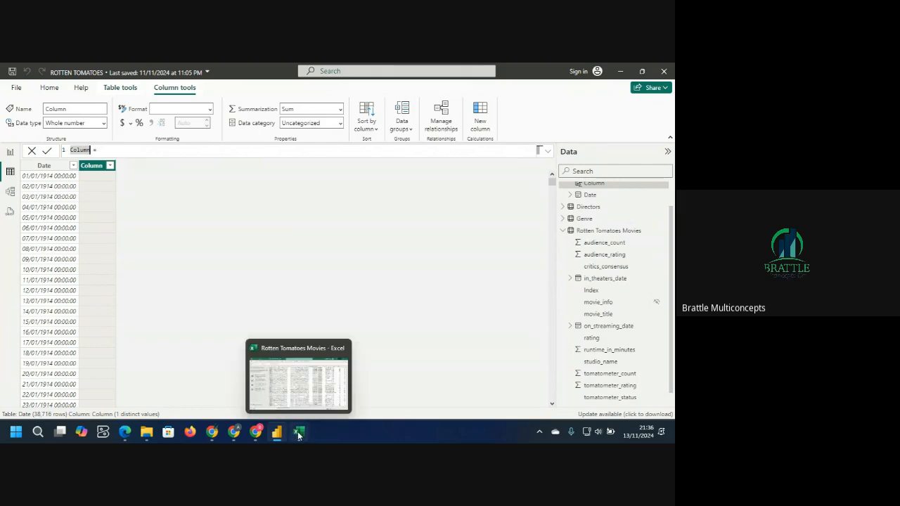
left_click(303, 383)
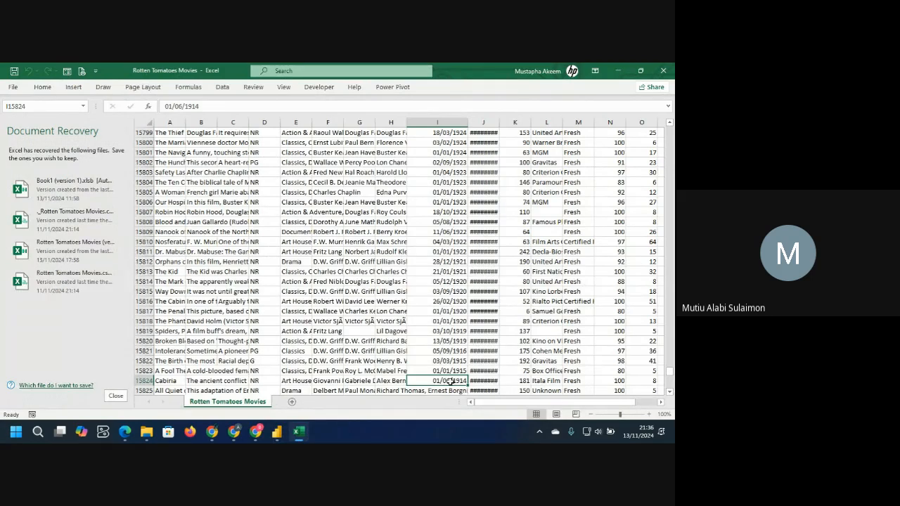
left_click(618, 70)
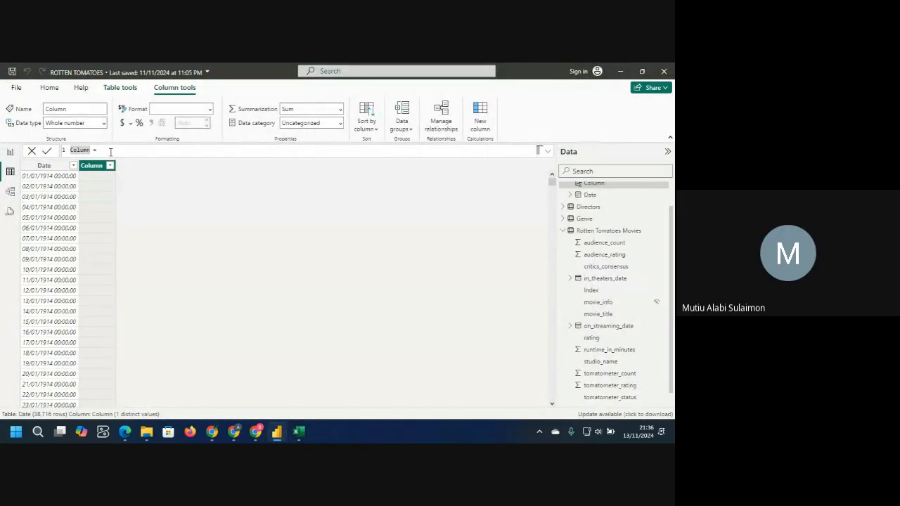
Try to name the Date table's new calculated column Year in its formula.
key("Right")
type("Year")
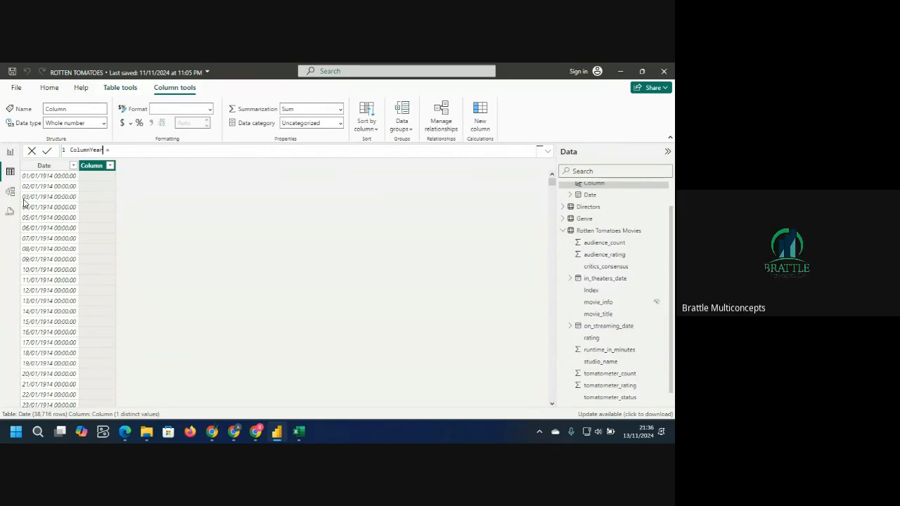
left_click(44, 167)
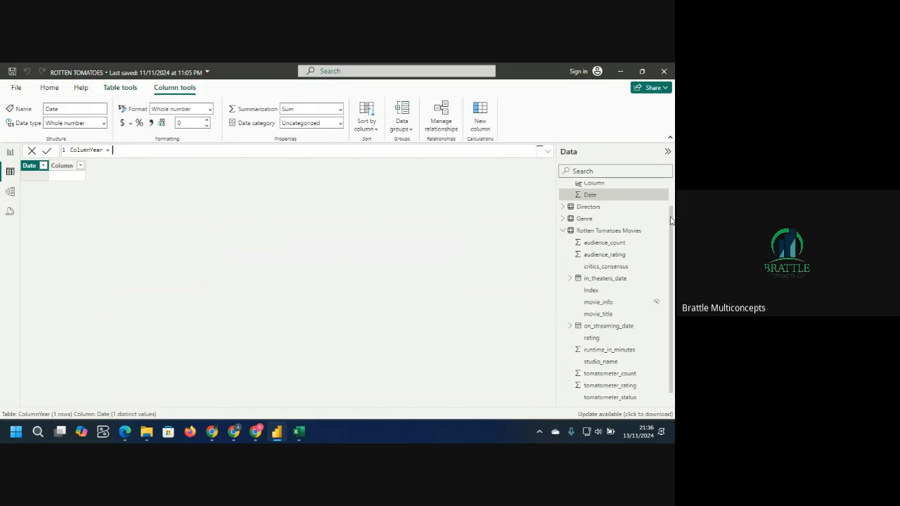
left_click_drag(671, 220, 668, 192)
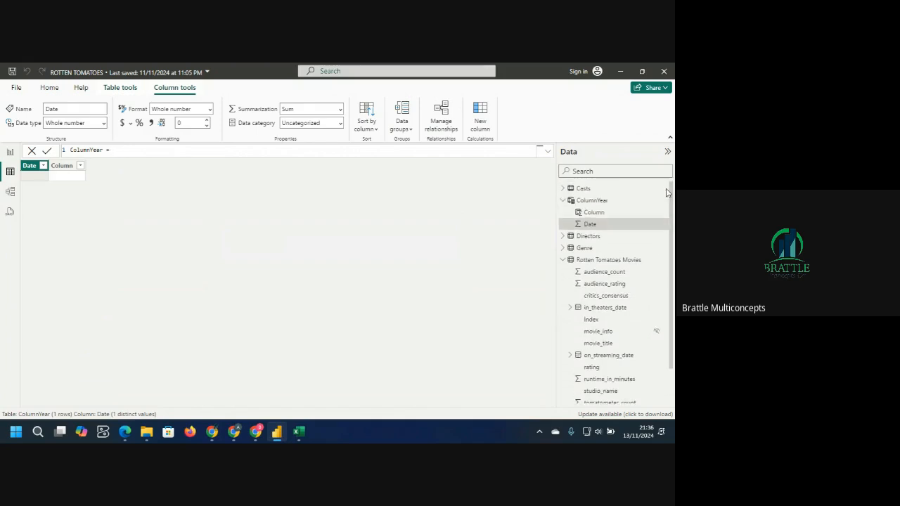
left_click(591, 201)
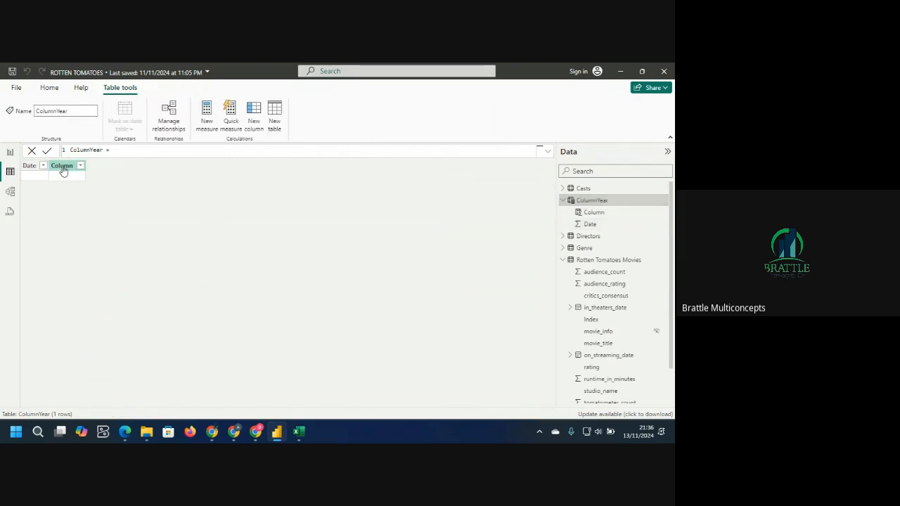
left_click(31, 167)
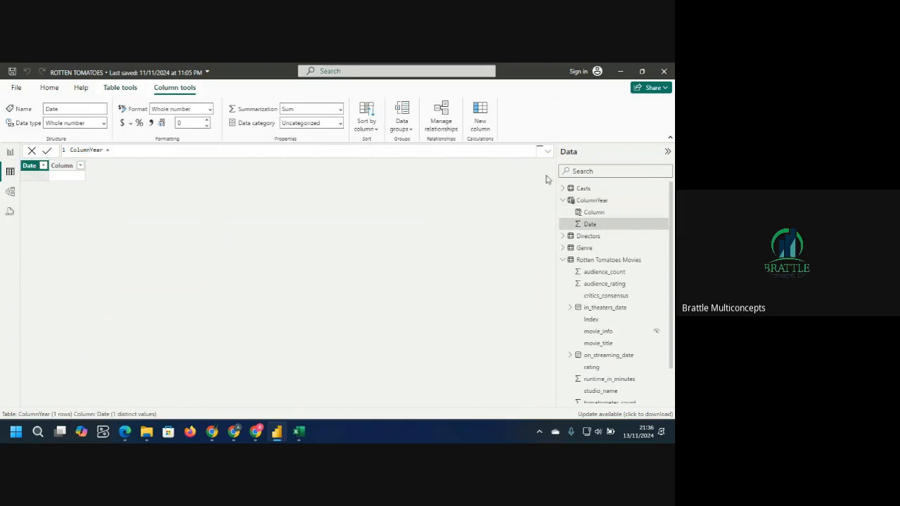
left_click(594, 212)
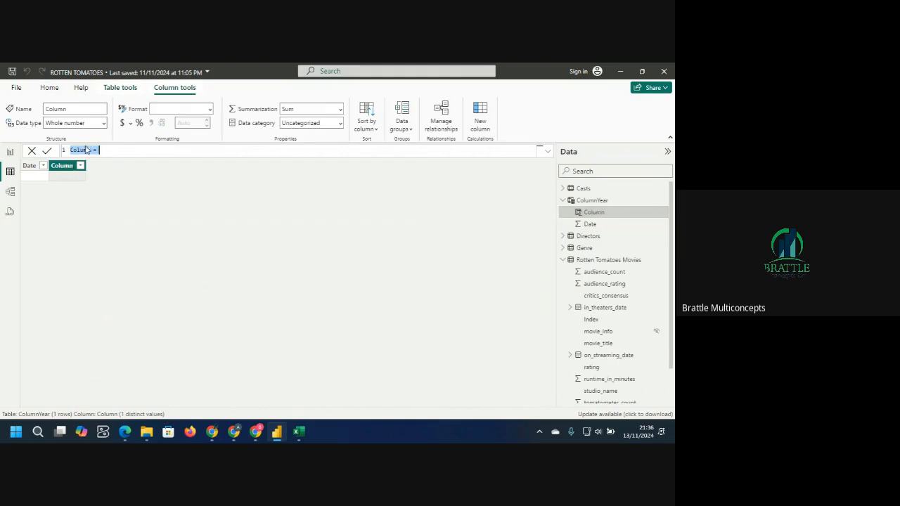
left_click(29, 174)
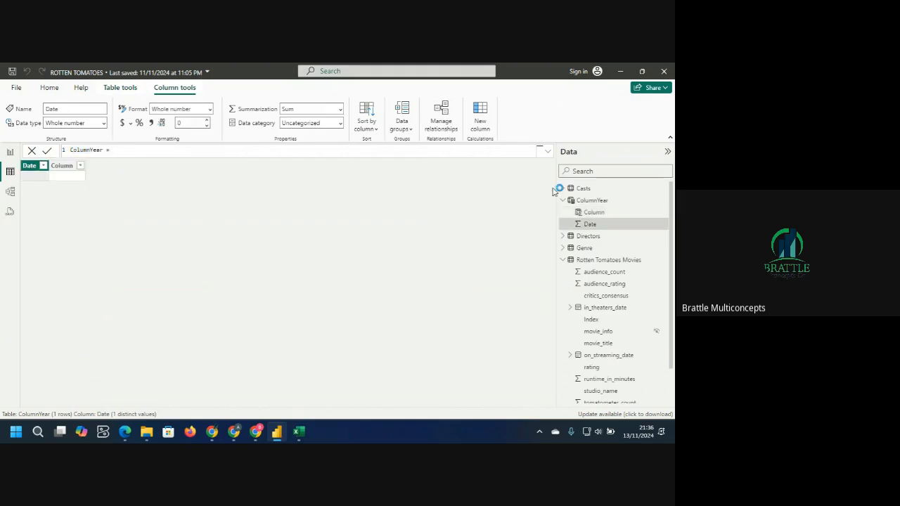
left_click(593, 230)
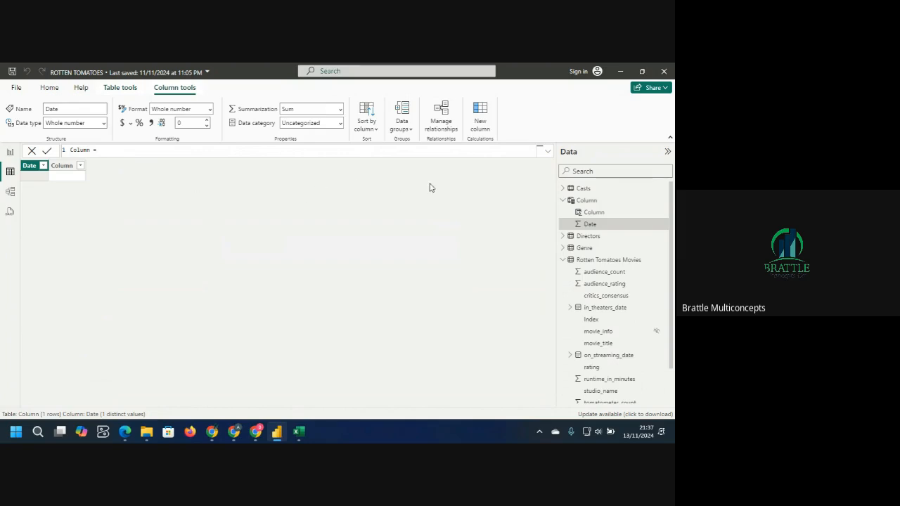
right_click(609, 227)
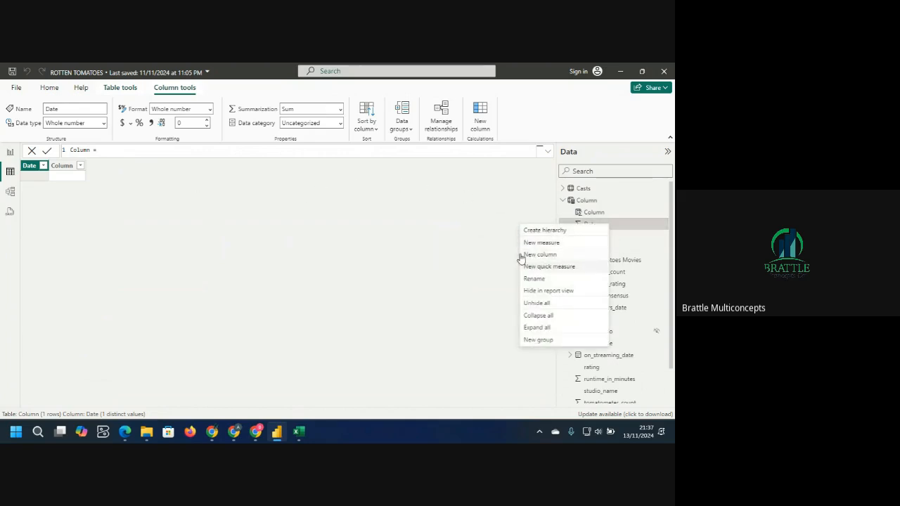
Rewrite the table formula with the name Date and a CALENDAR function starting at DATE(1914,6,1).
left_click(90, 150)
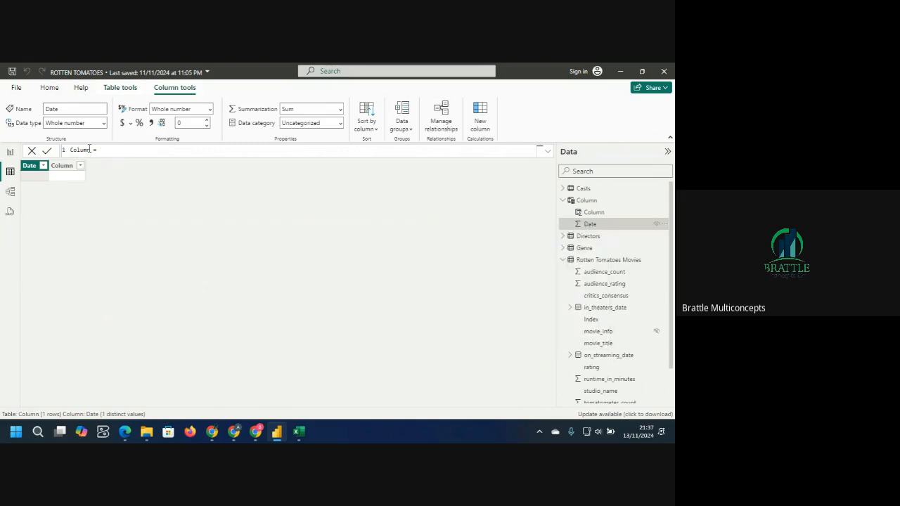
left_click_drag(90, 150, 58, 151)
type("Date = cal")
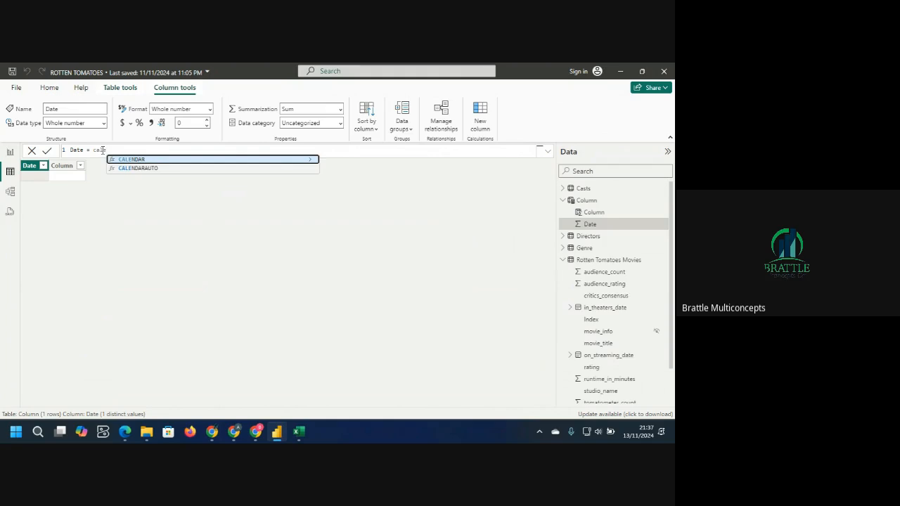
key("Tab")
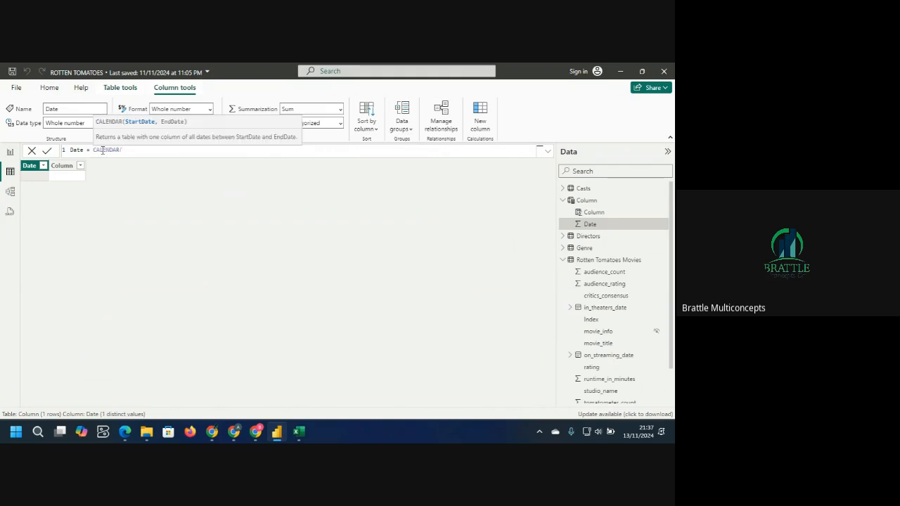
type("date")
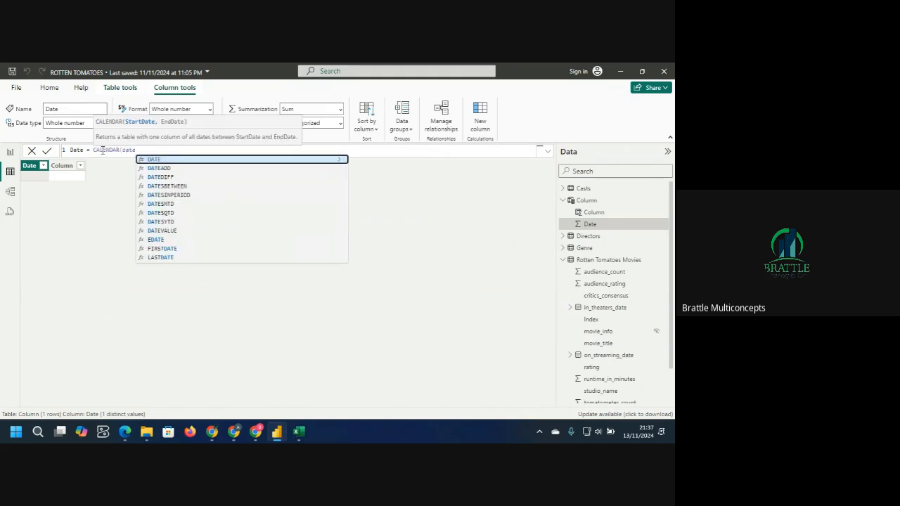
key("Tab")
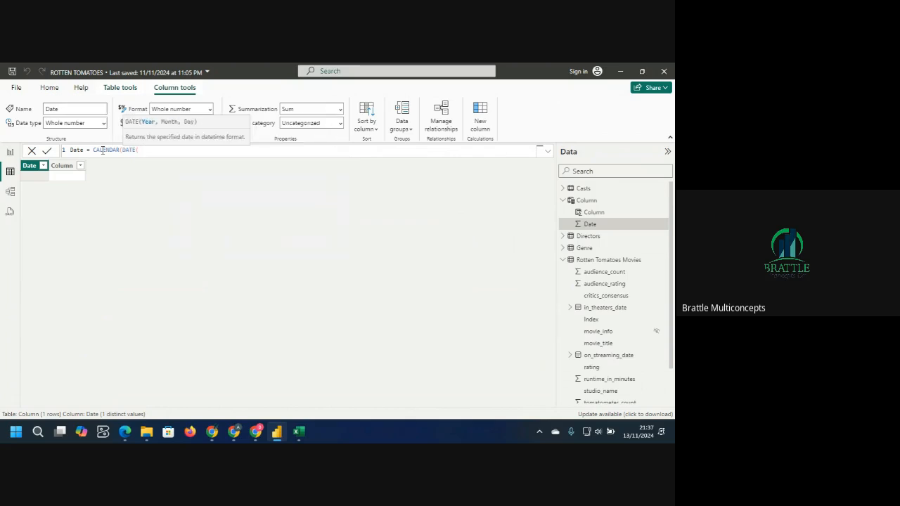
type("1914,8,1")
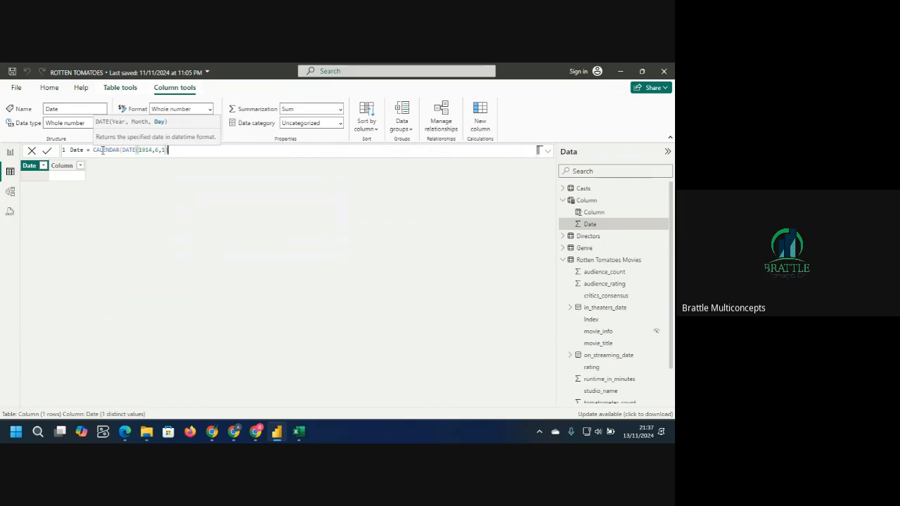
type(")")
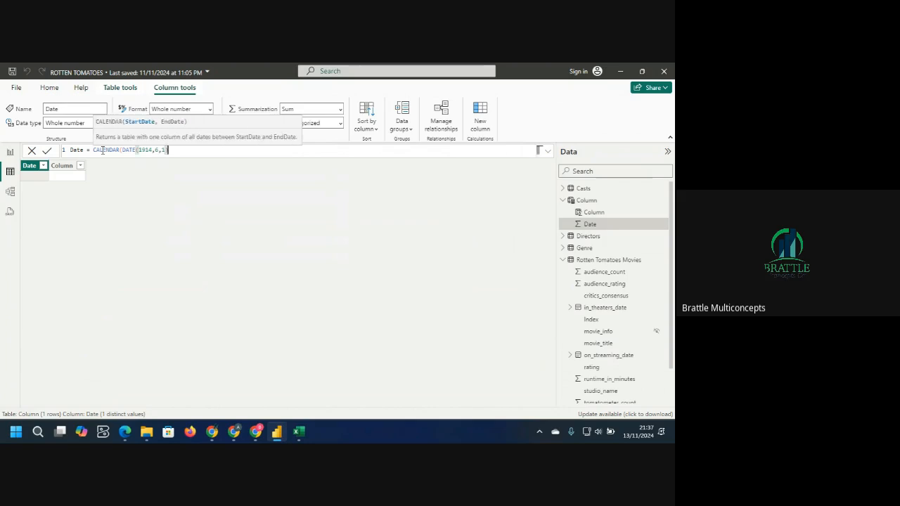
Complete the Date table's CALENDAR formula with the end date DATE(2019,12,31) and commit it.
type(",")
type("date")
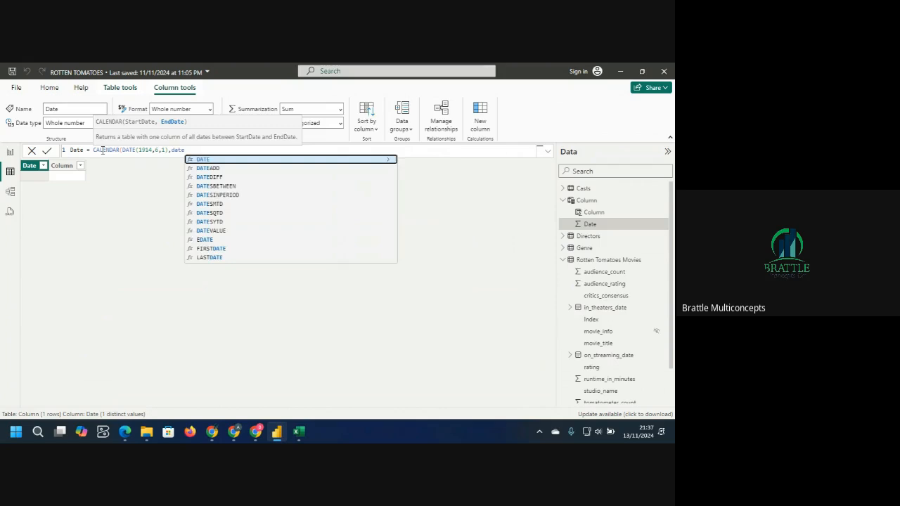
key("Tab")
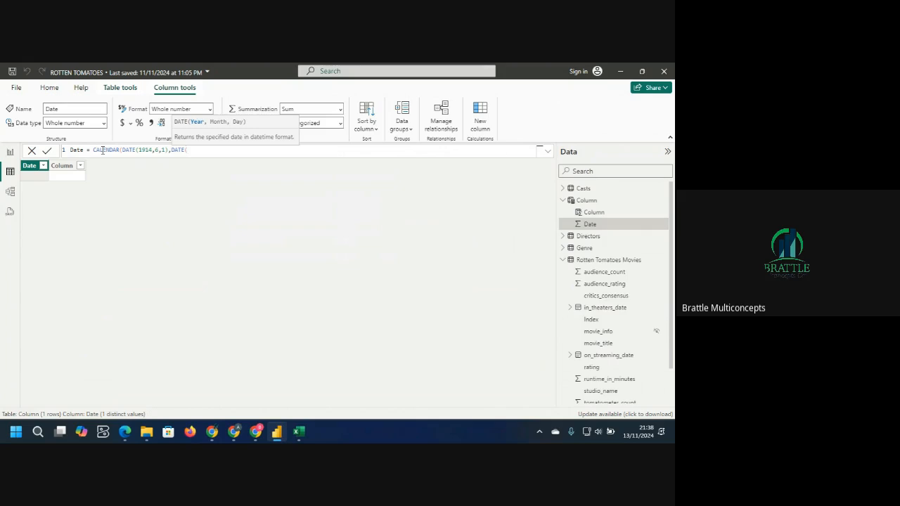
type("2019,12,31))")
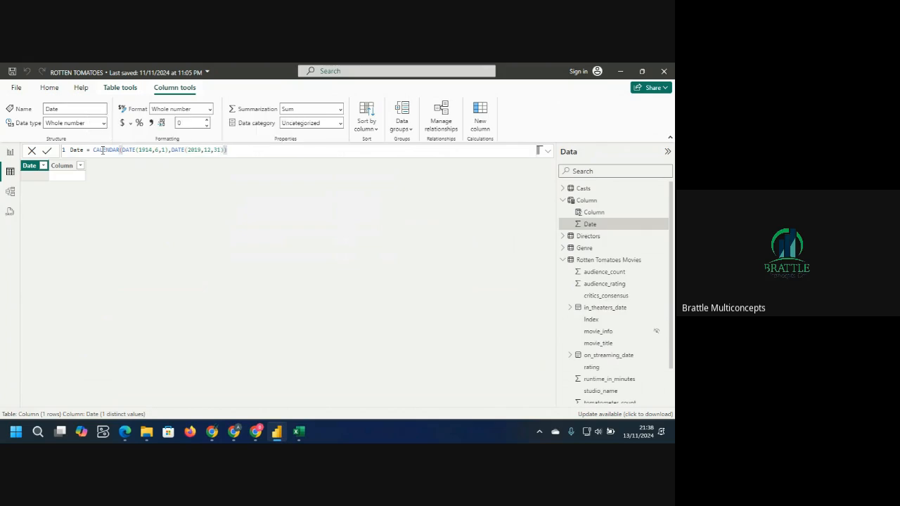
key("Return")
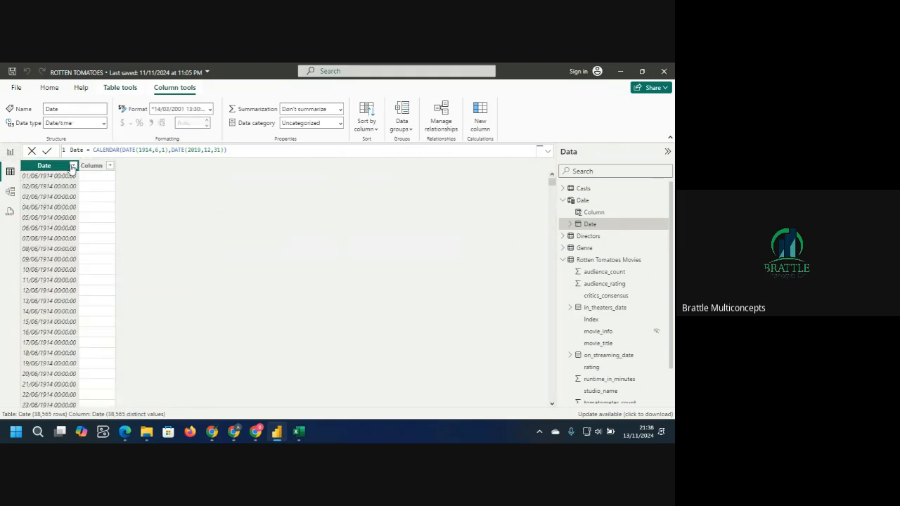
Change the name in the blank calculated column's formula to Year.
left_click(98, 167)
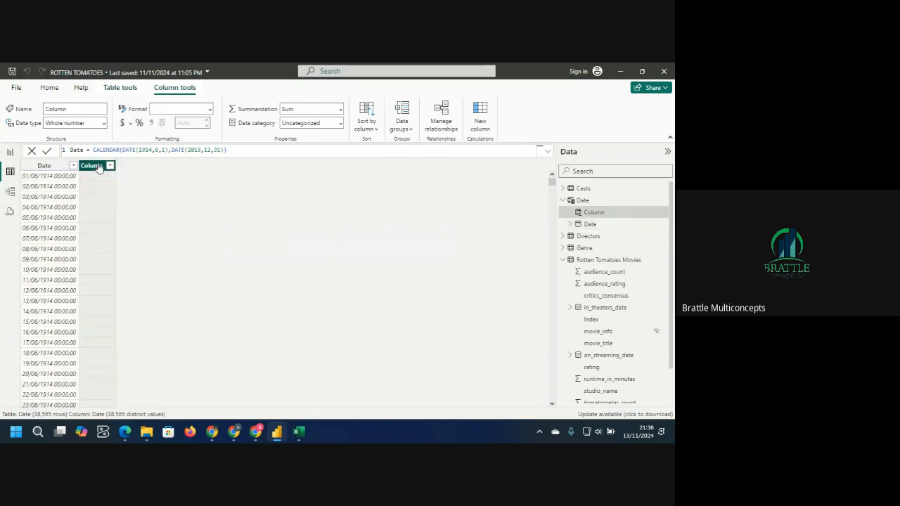
left_click(89, 150)
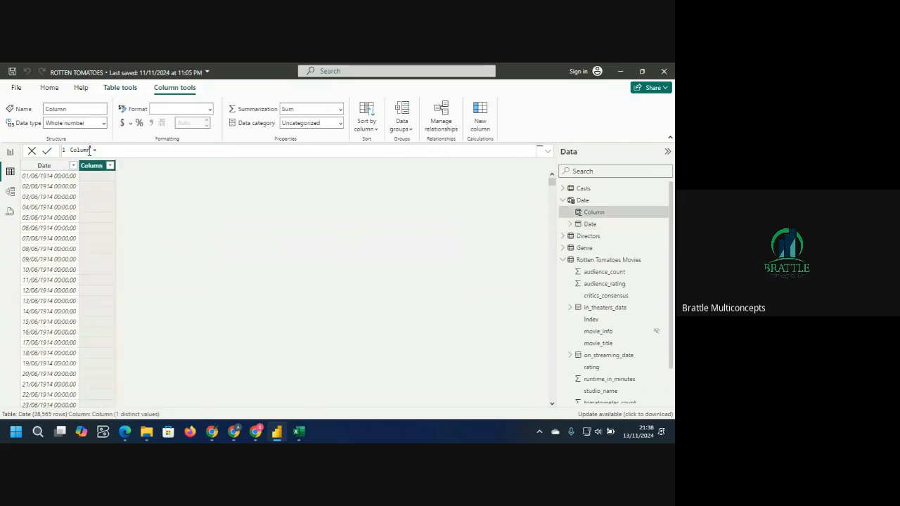
key("BackSpace")
key("BackSpace")
key("BackSpace")
key("BackSpace")
key("BackSpace")
key("BackSpace")
type("Year")
Define the Year column as YEAR('Date'[Date]) and commit the formula.
left_click(103, 153)
type("year")
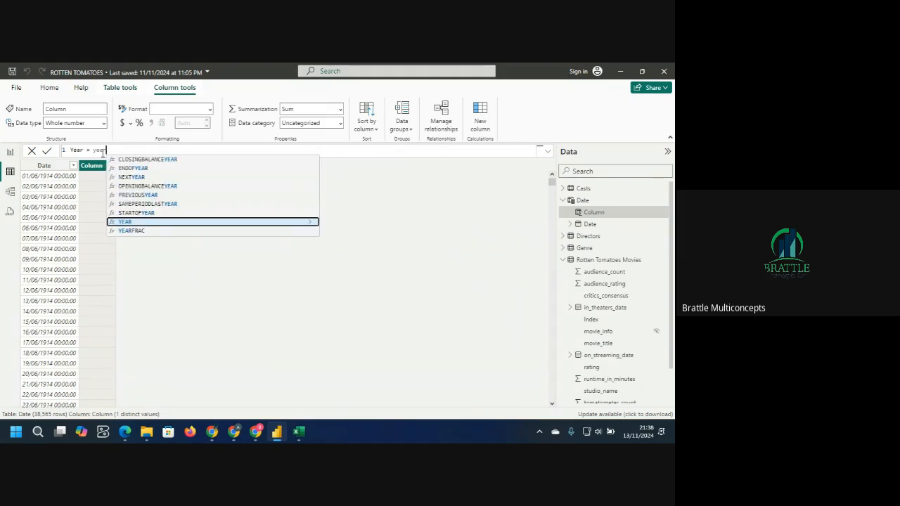
key("Tab")
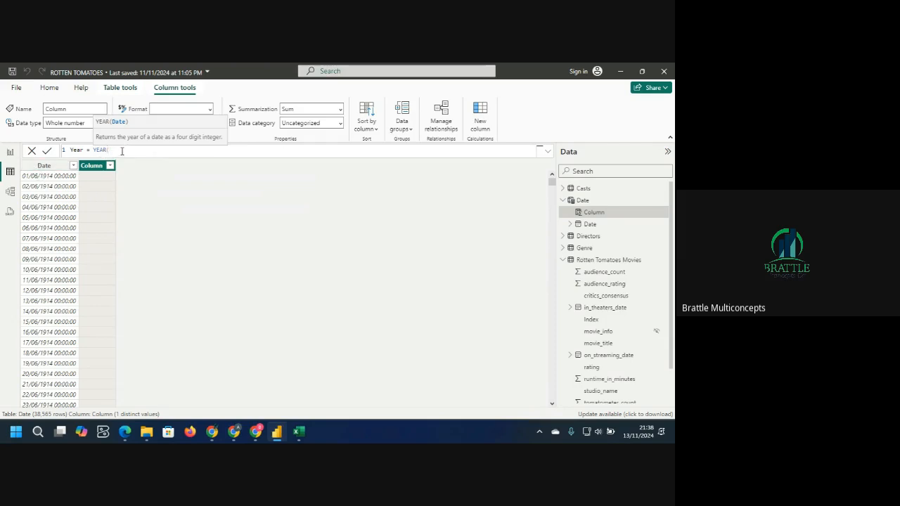
type("da")
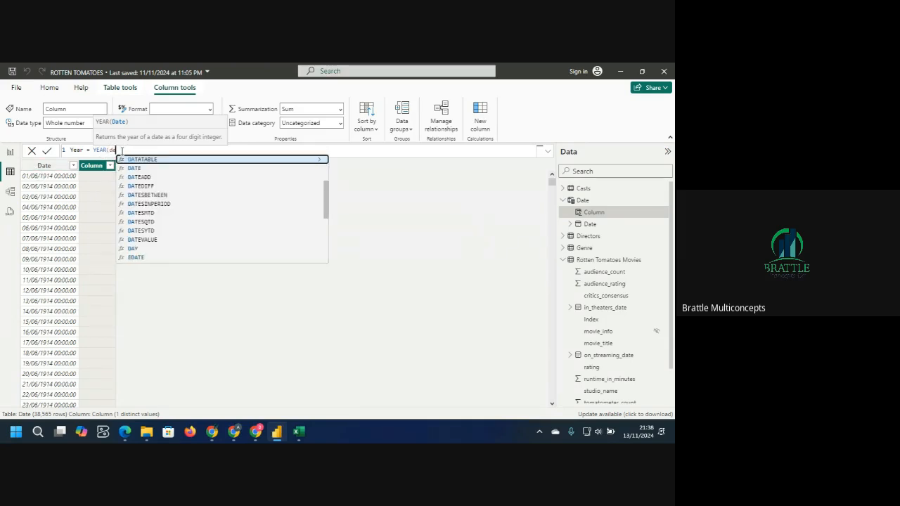
type("te")
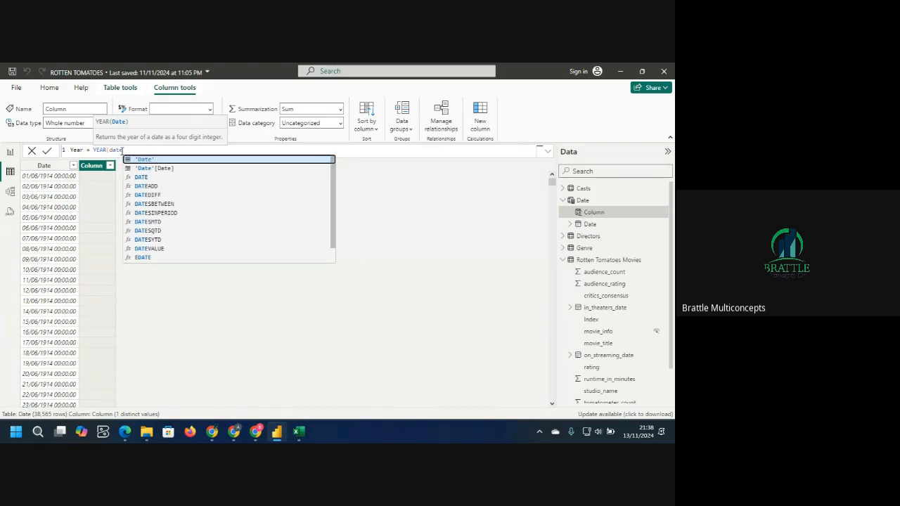
left_click(153, 168)
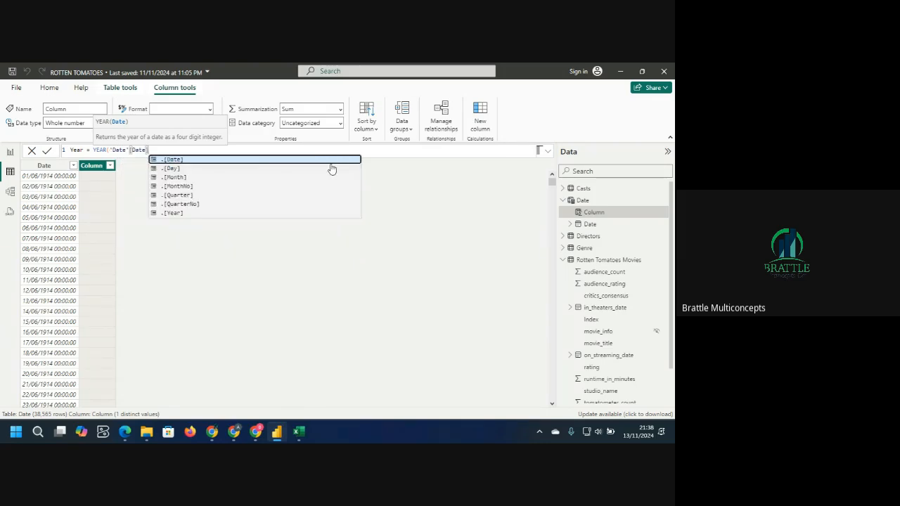
type("])")
key("Return")
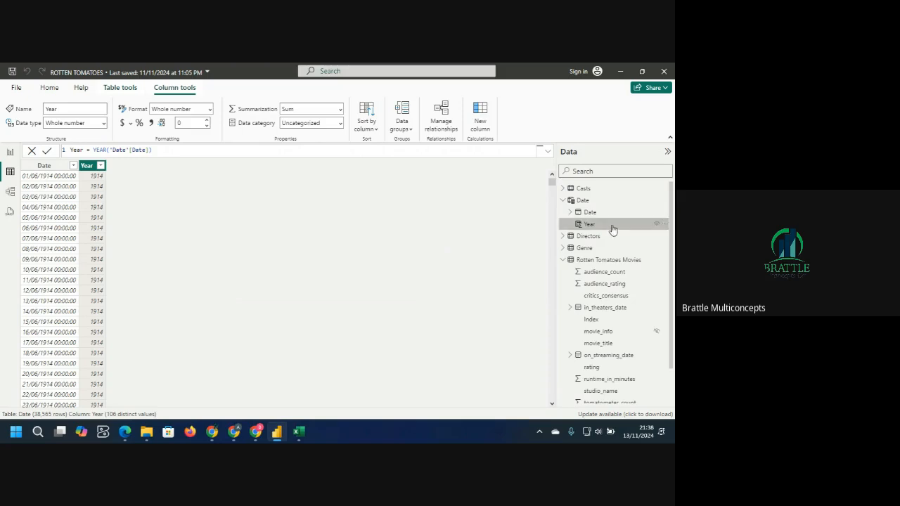
Rename the Date table as Calendar.
left_click(590, 213)
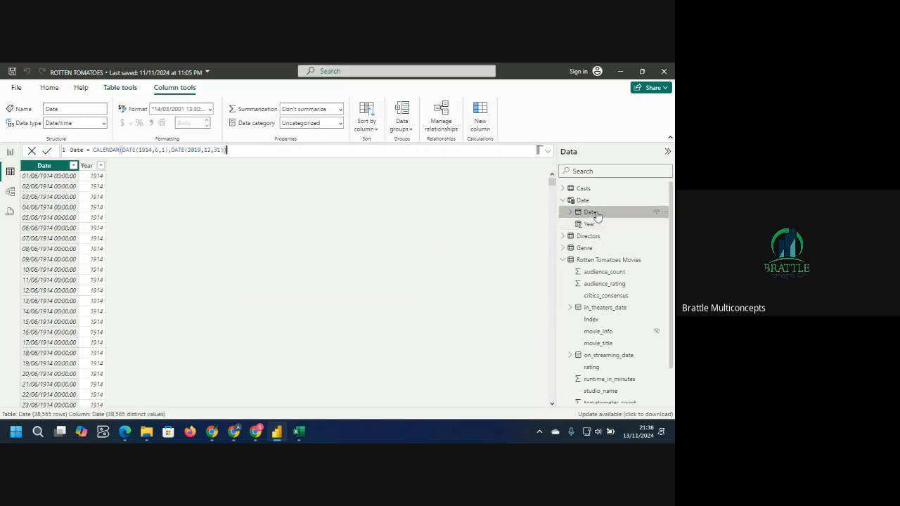
left_click(664, 202)
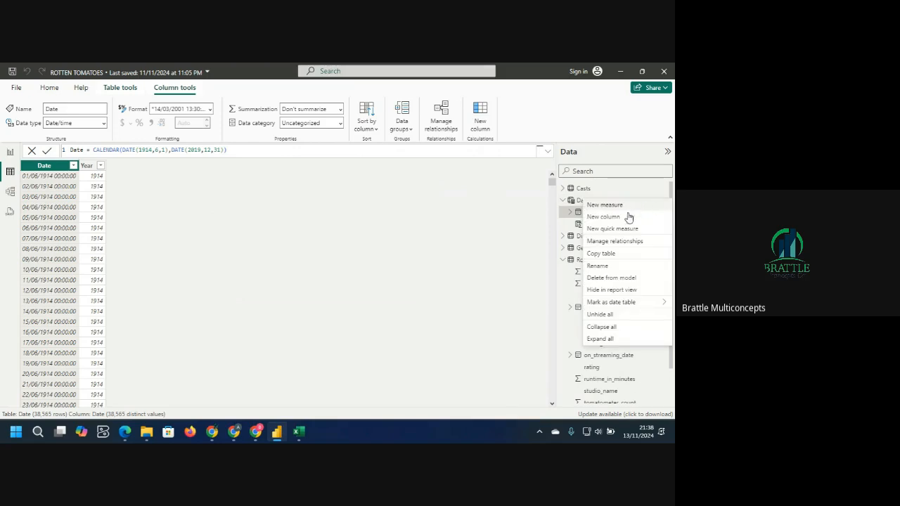
left_click(598, 266)
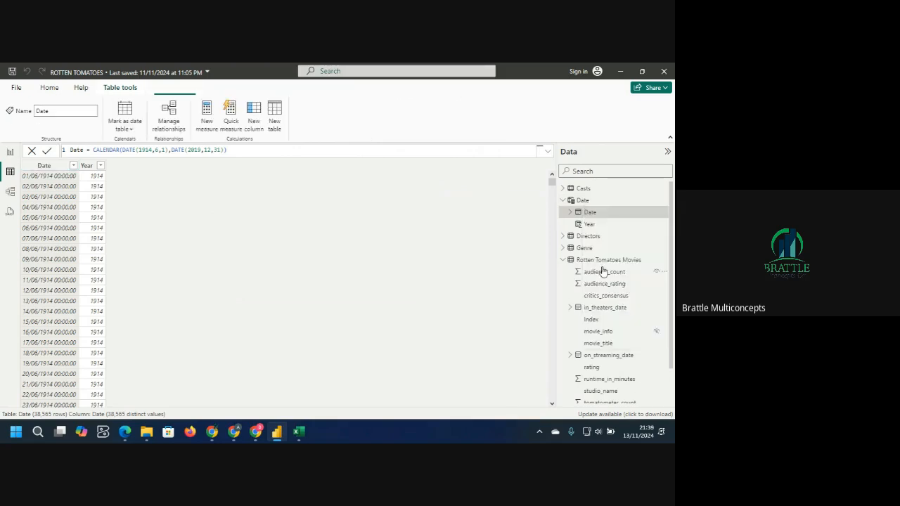
type("Ca")
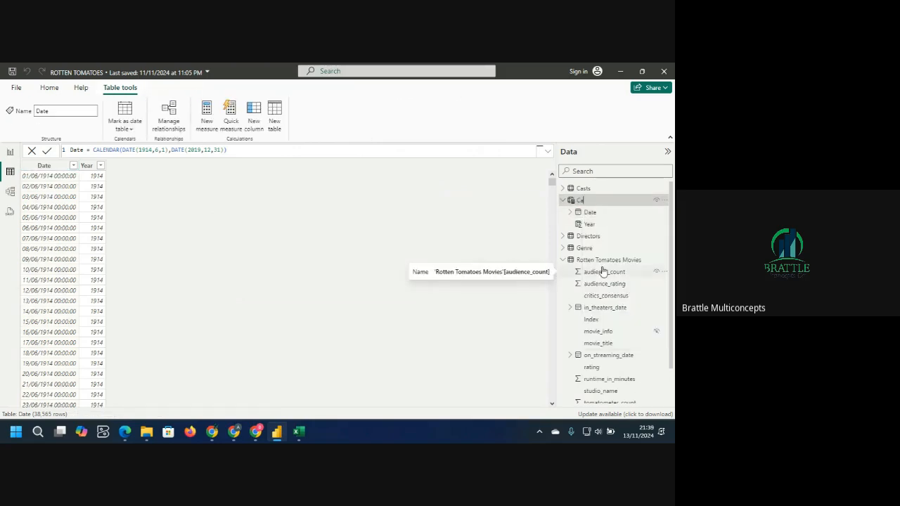
type("lendar")
key("Return")
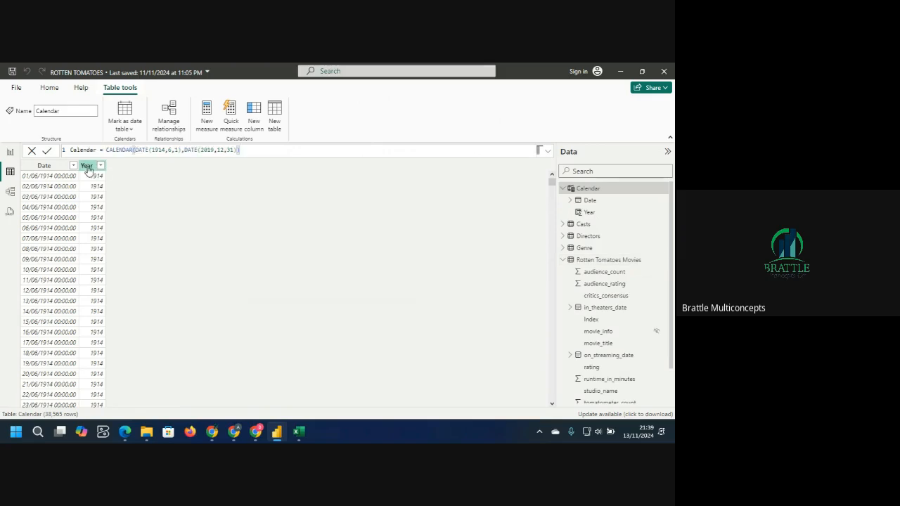
left_click(87, 167)
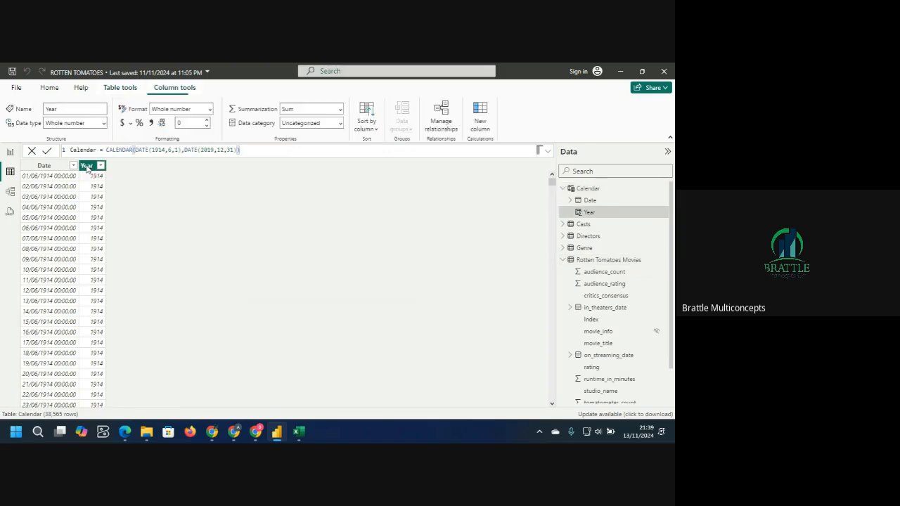
left_click(480, 117)
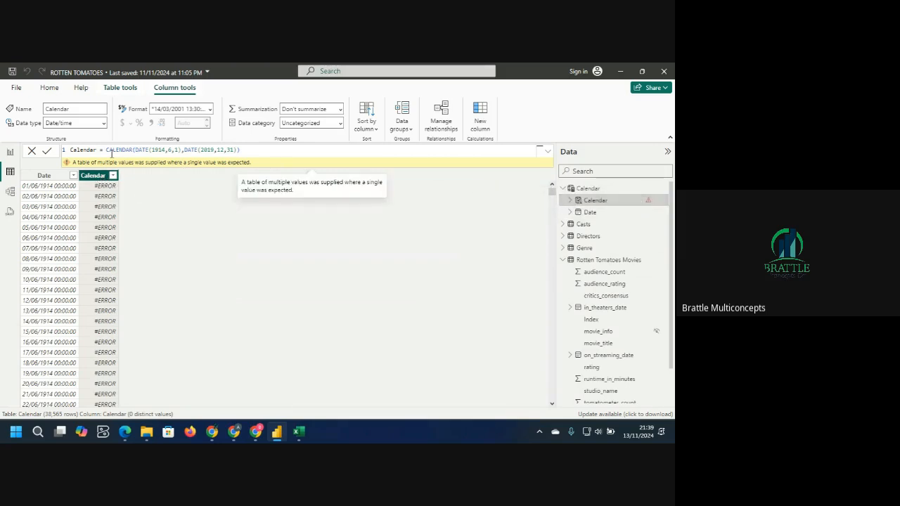
left_click(596, 211)
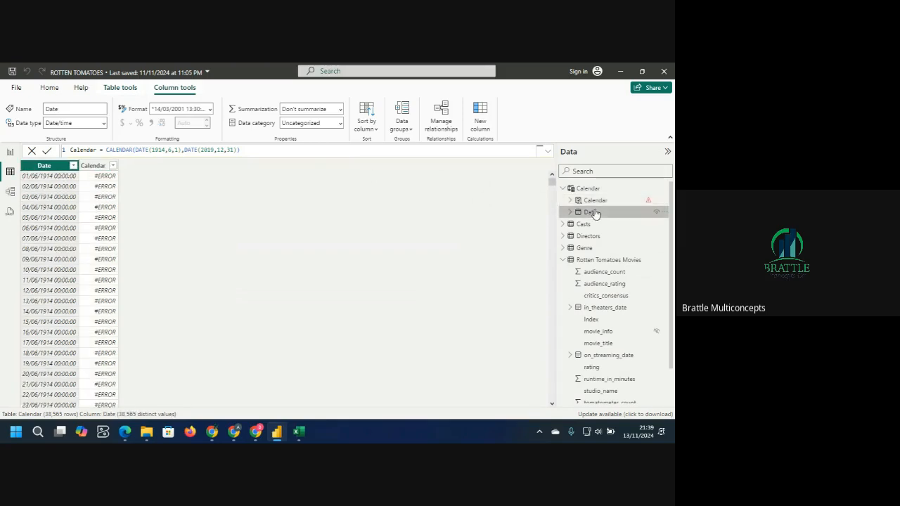
Redefine the Calendar table's errored Calendar column as year = YEAR('Calendar'[Date]) and commit the formula.
left_click(596, 202)
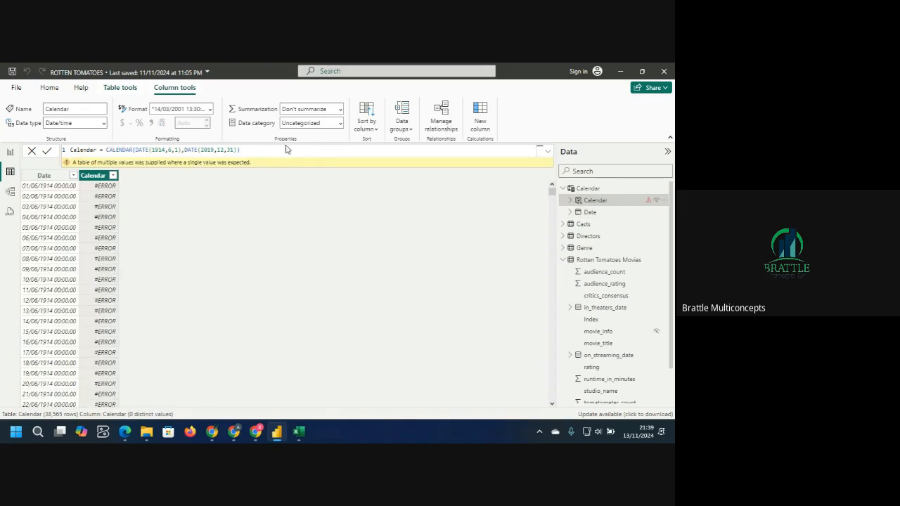
left_click_drag(282, 150, 11, 144)
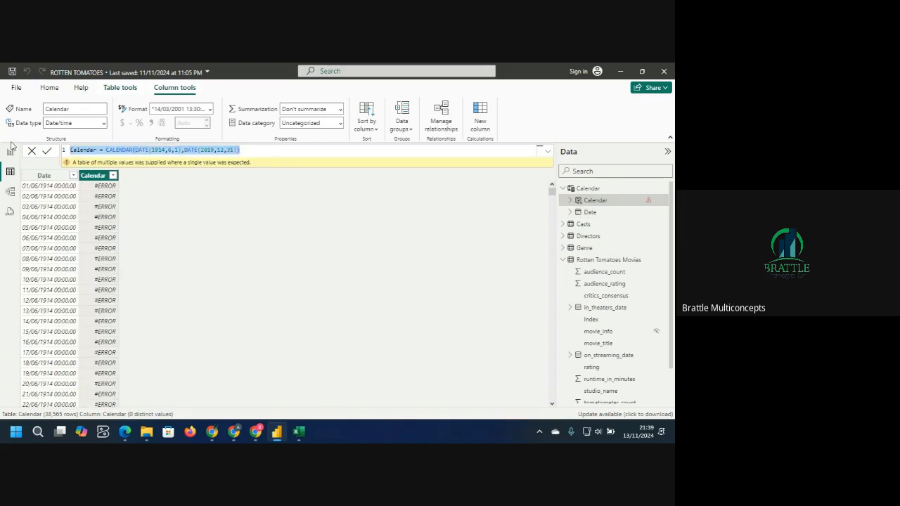
type("year")
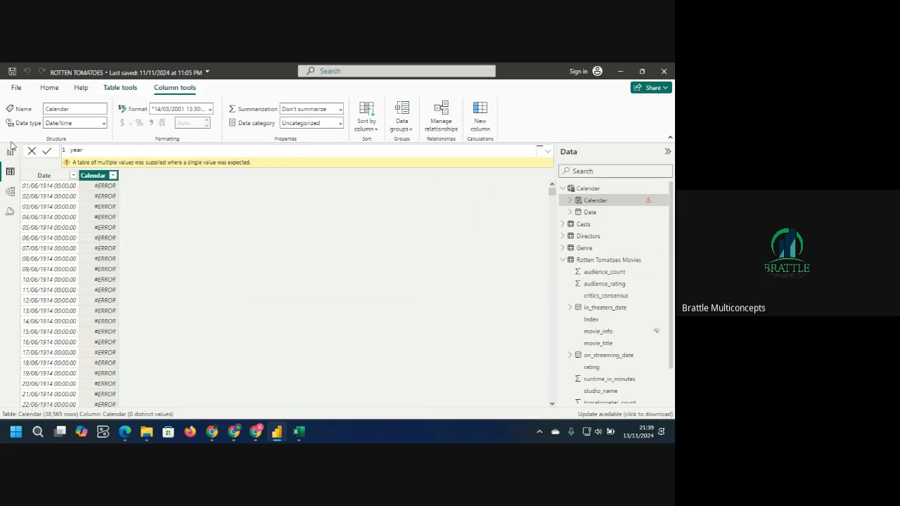
type(" = year")
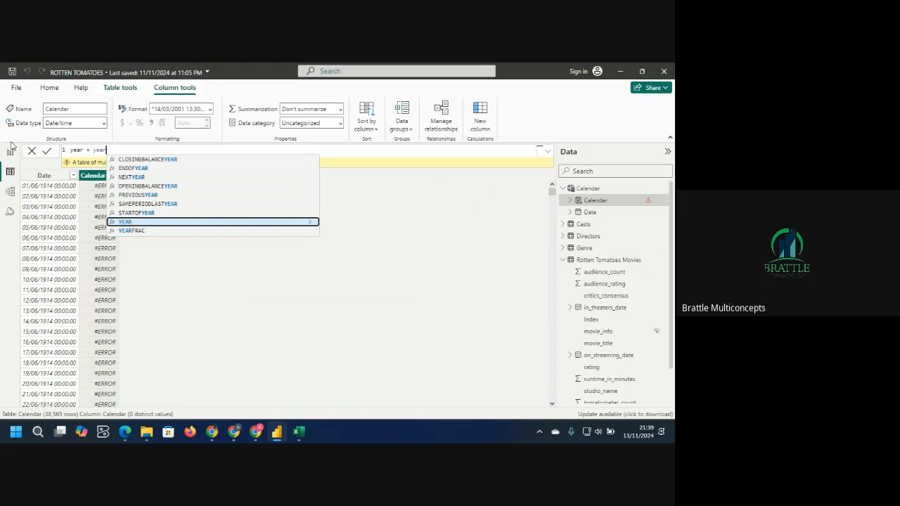
key("Tab")
type("cale")
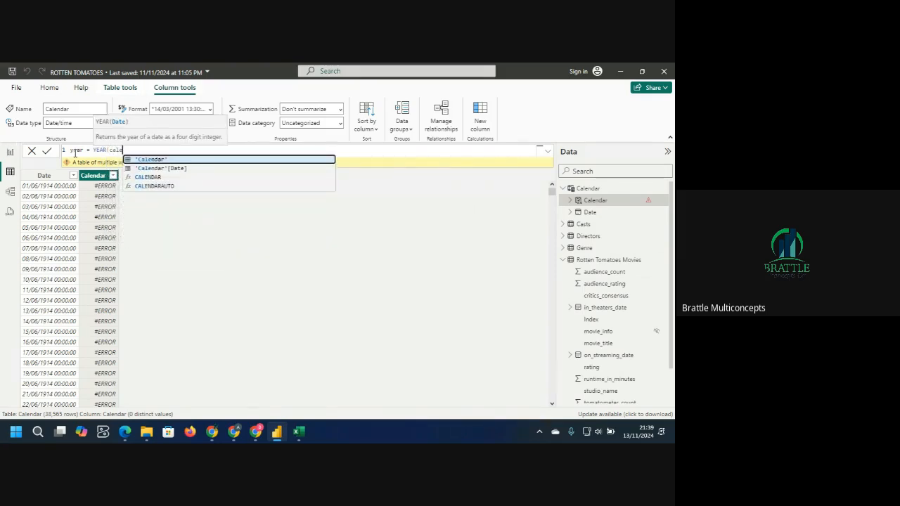
left_click(158, 169)
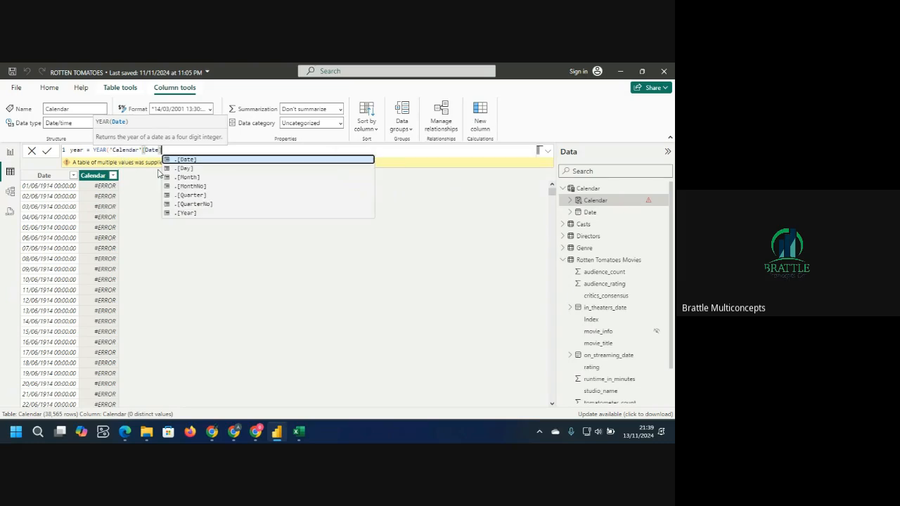
type(")")
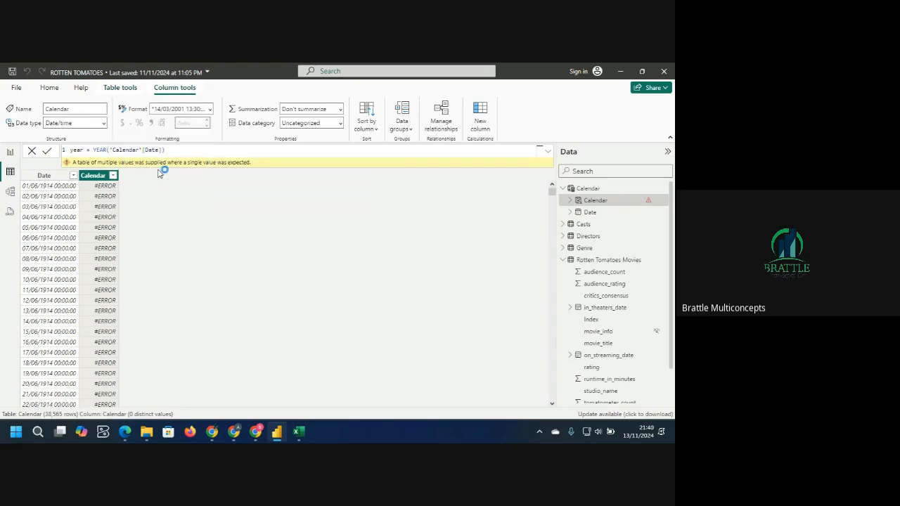
key("Return")
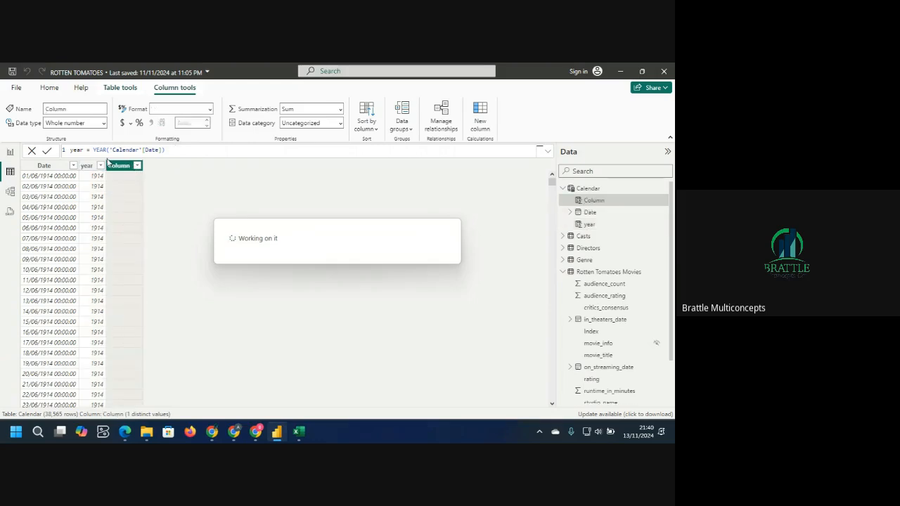
Define the blank calculated column in the Calendar table as Month = MONTH('Calendar'[Date]) and commit it.
double_click(81, 150)
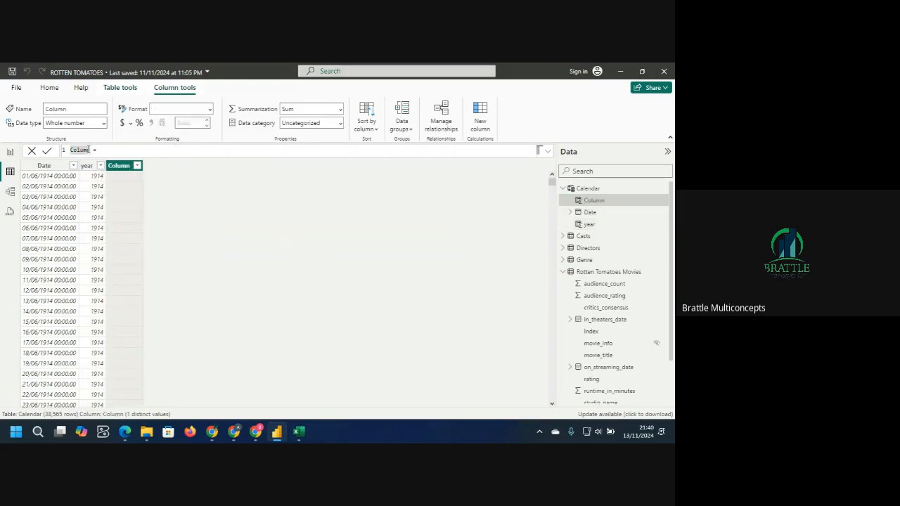
left_click_drag(91, 151, 65, 152)
type("Month")
type("Mont")
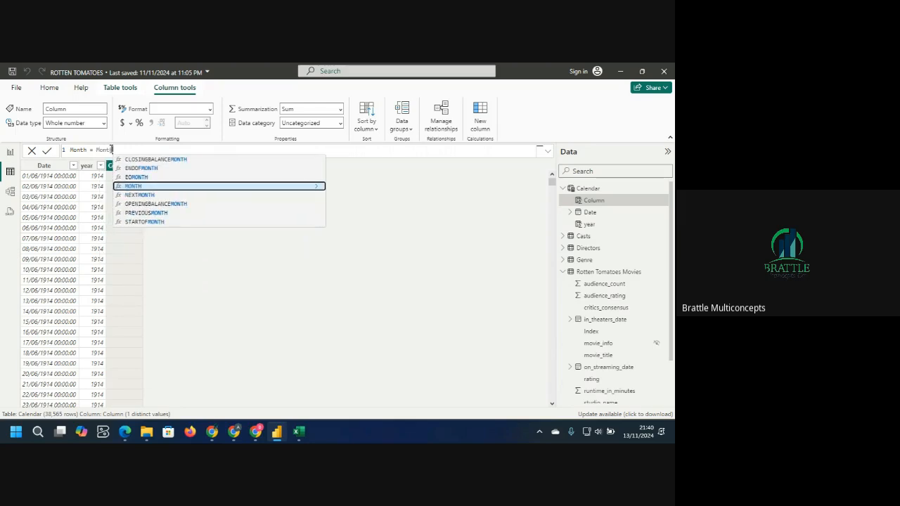
key("Tab")
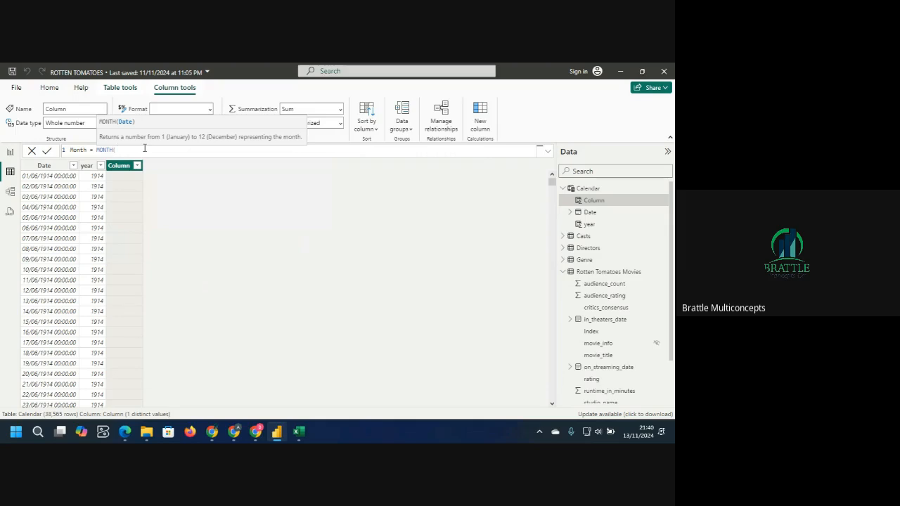
type("cale")
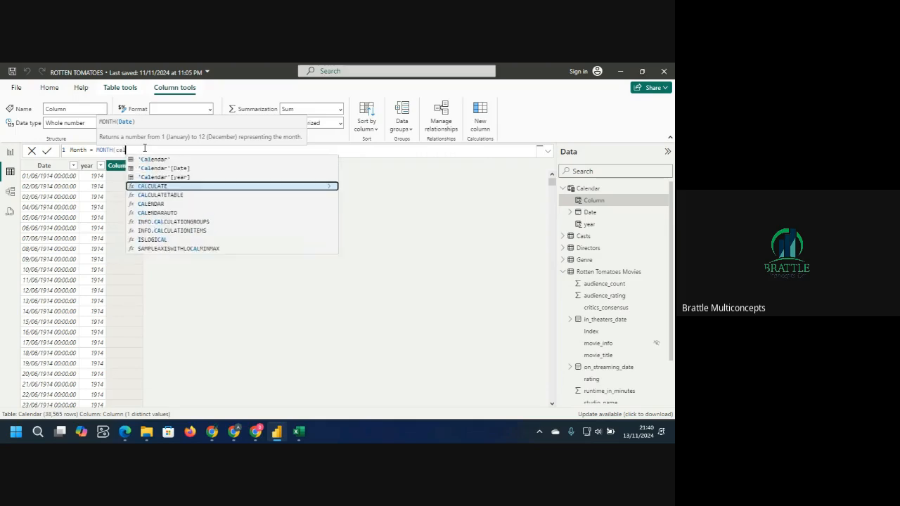
double_click(181, 169)
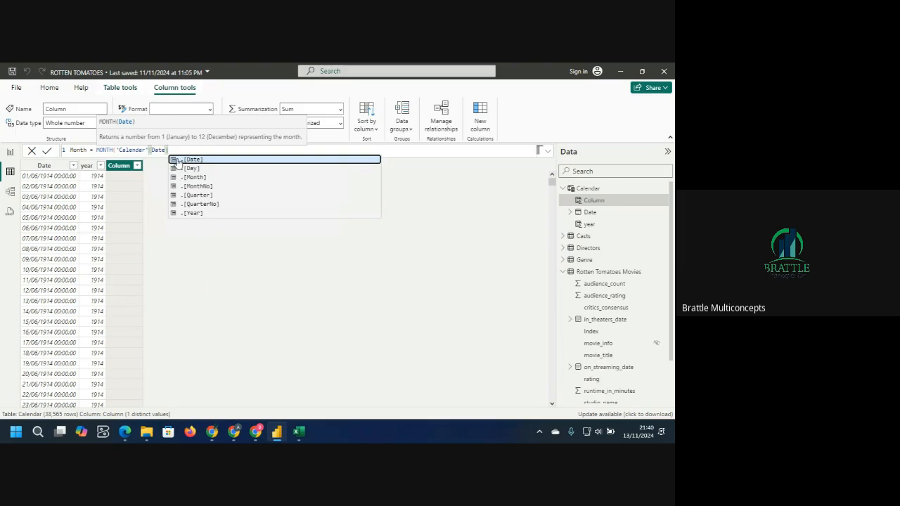
type(")")
key("Return")
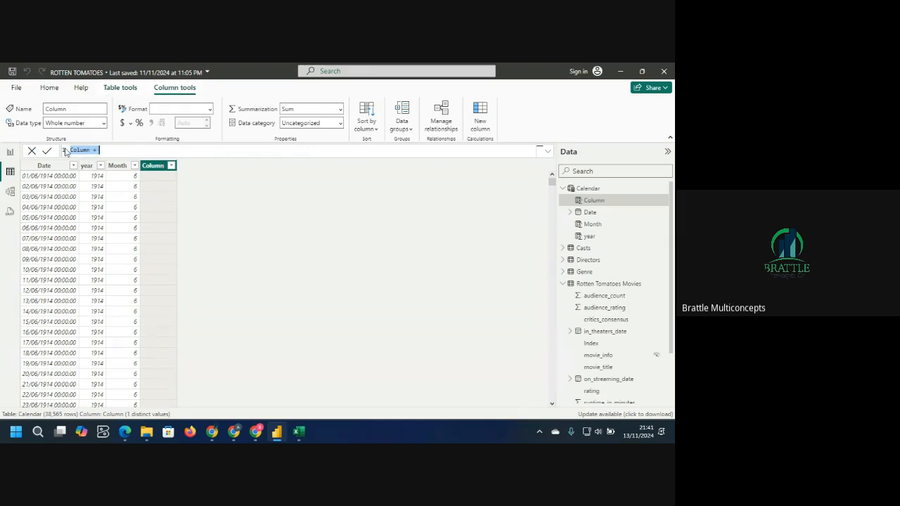
Change the name in the blank calculated column's formula to Month Name.
left_click(91, 150)
key("BackSpace")
key("BackSpace")
key("BackSpace")
key("BackSpace")
key("BackSpace")
key("BackSpace")
type("Month Name")
Define the Month Name column as FORMAT('Calendar'[Date],"Mmm") and commit the formula.
left_click(126, 150)
type("for")
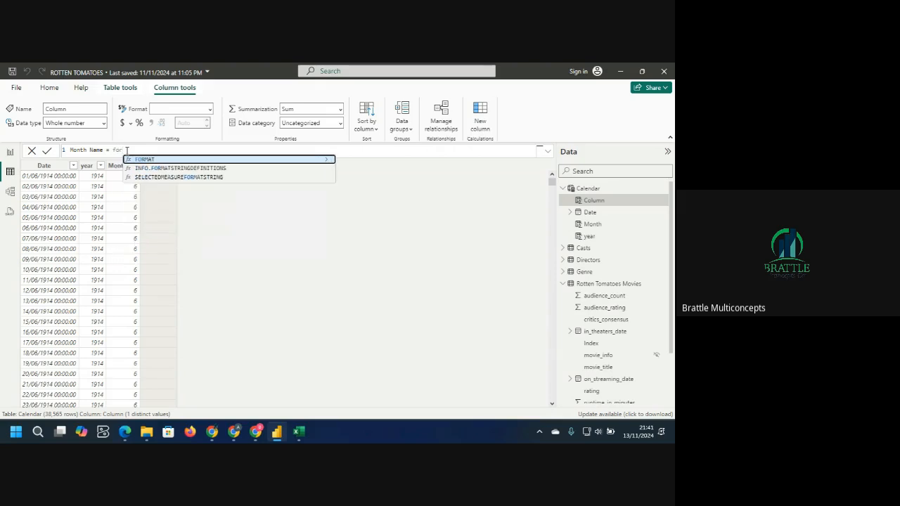
key("Tab")
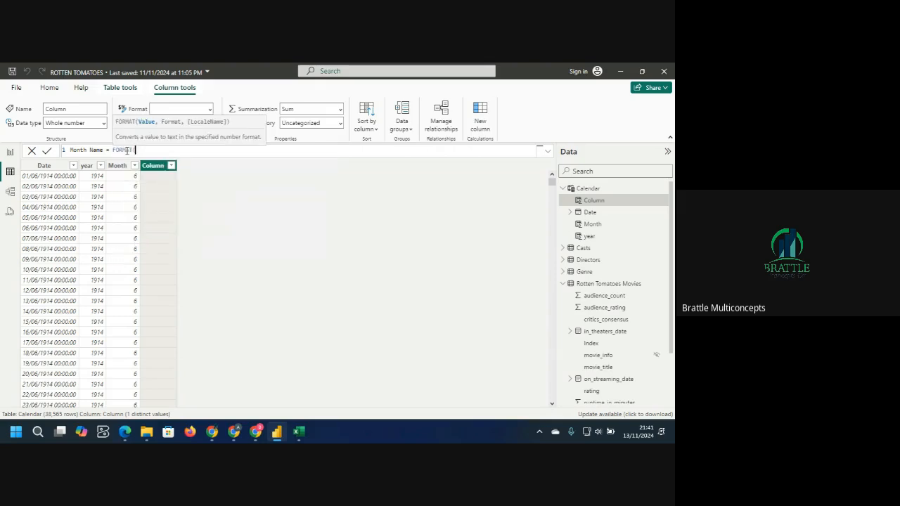
type("calend")
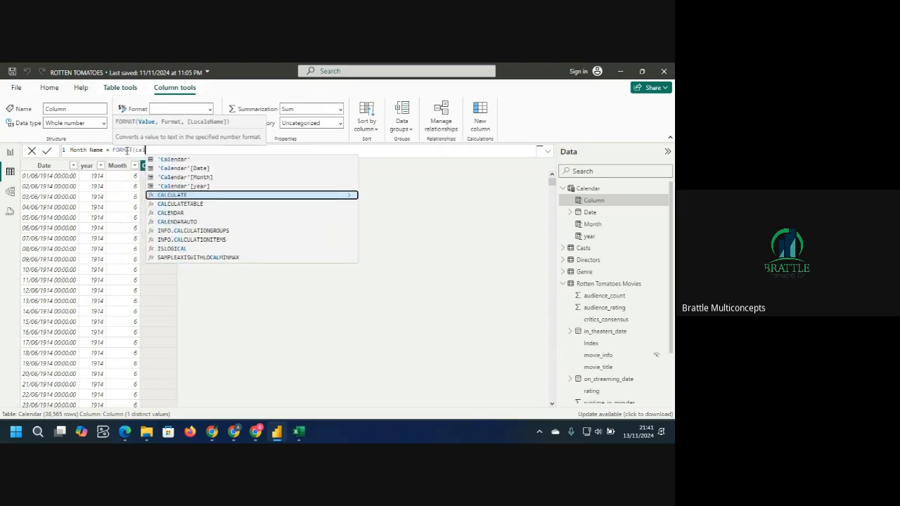
left_click(191, 169)
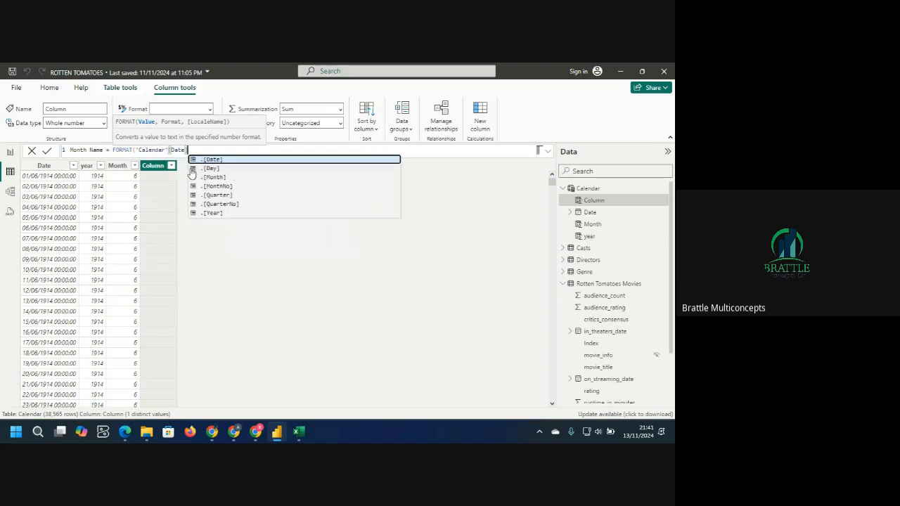
type("],")
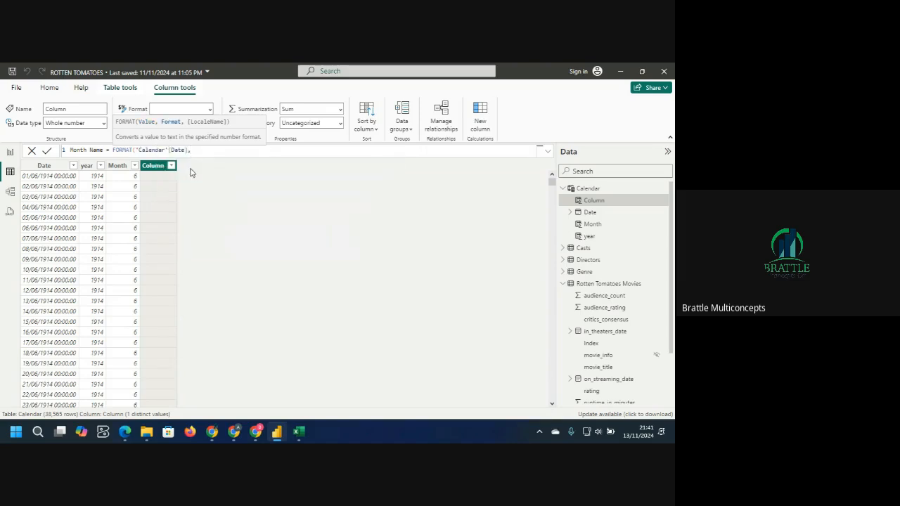
type("\"Mmm\")")
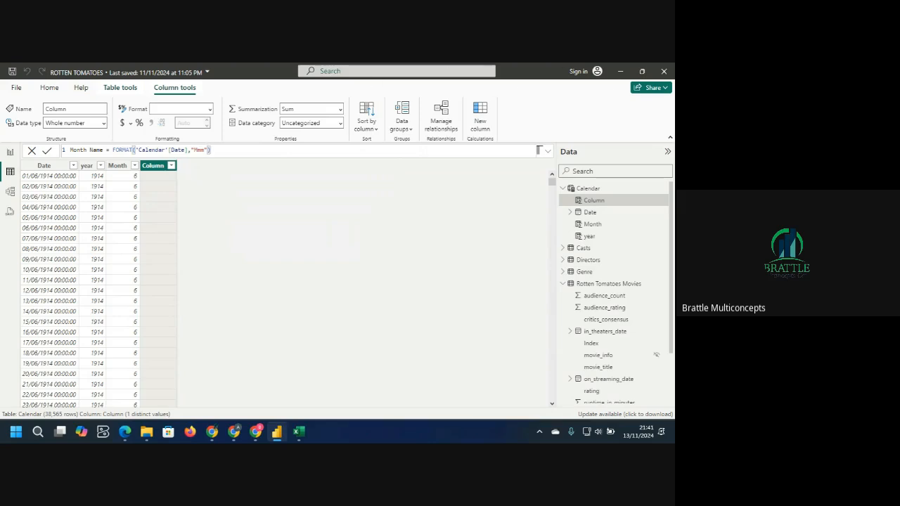
key("Return")
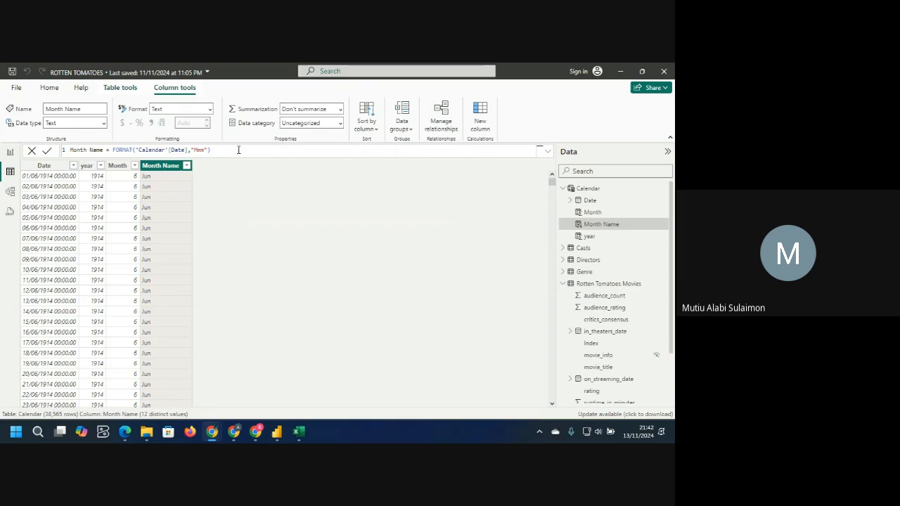
Change the format string in the Month Name formula to "Mmmm" and commit it.
double_click(201, 149)
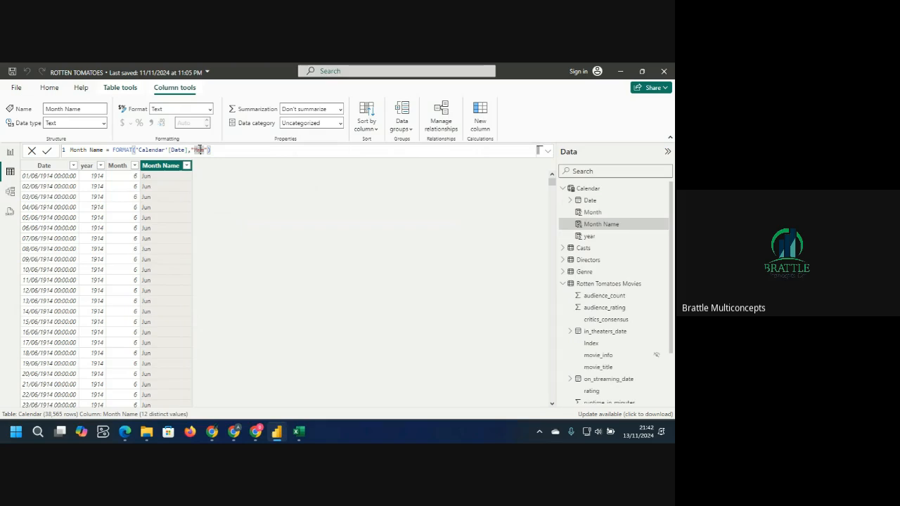
type("Mmmm")
left_click(48, 155)
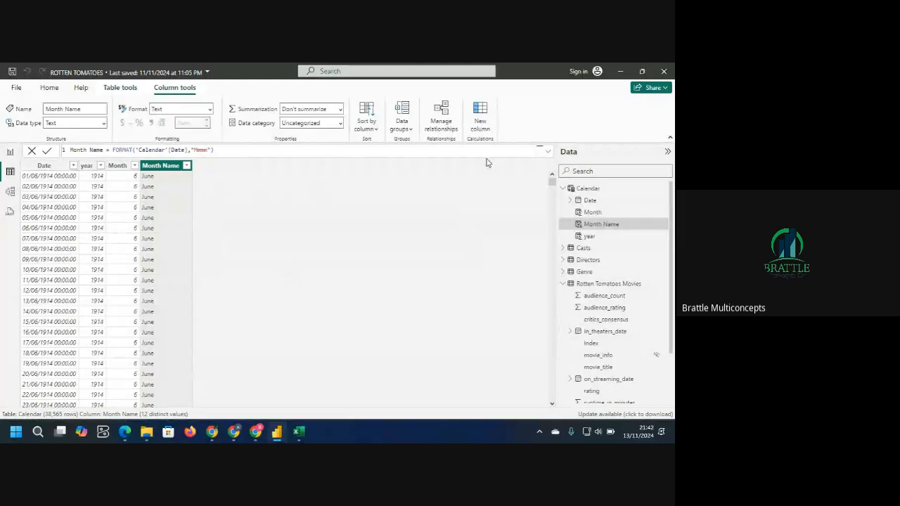
Add another calculated column to the Calendar table and change the name in its formula to Day.
left_click(480, 118)
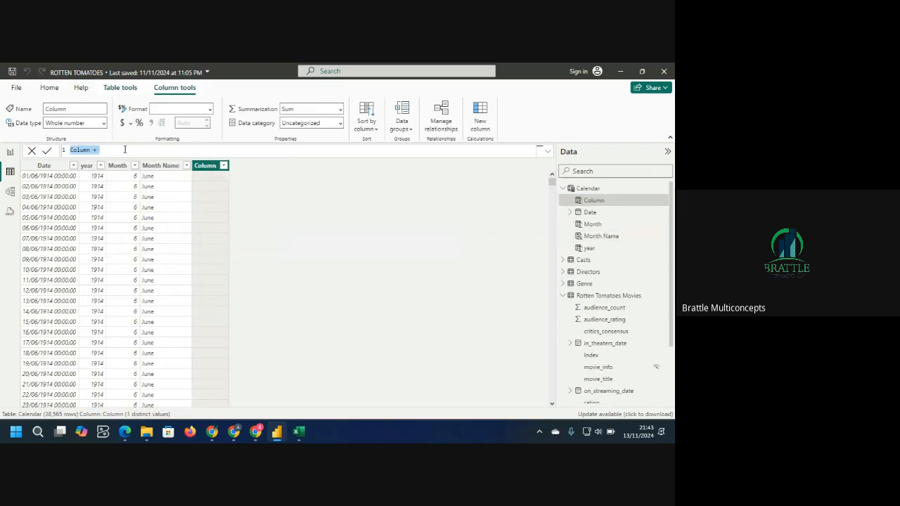
left_click(90, 150)
double_click(90, 149)
left_click_drag(90, 150, 80, 150)
type("Day")
key("BackSpace")
key("BackSpace")
key("BackSpace")
key("BackSpace")
key("BackSpace")
key("BackSpace")
type("Day")
Define the Day column as DAY('Calendar'[Date]) and commit the formula.
left_click(123, 151)
type("day")
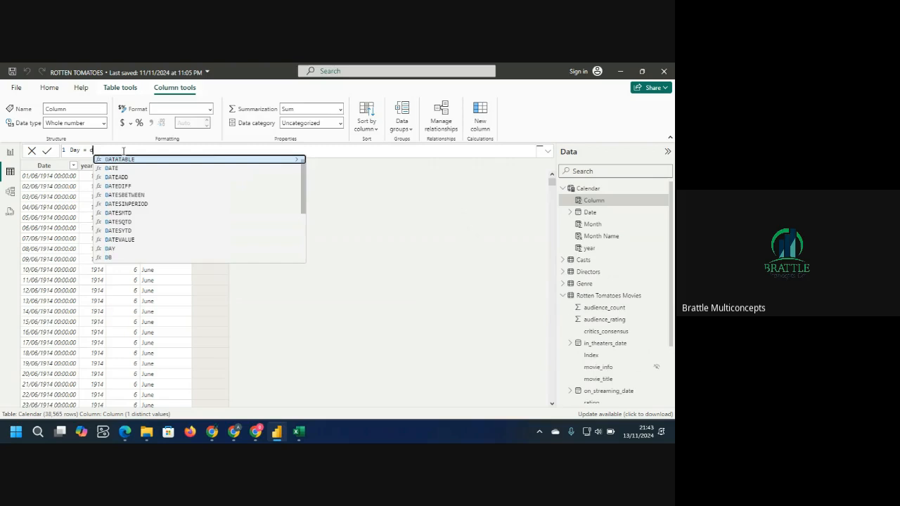
key("Tab")
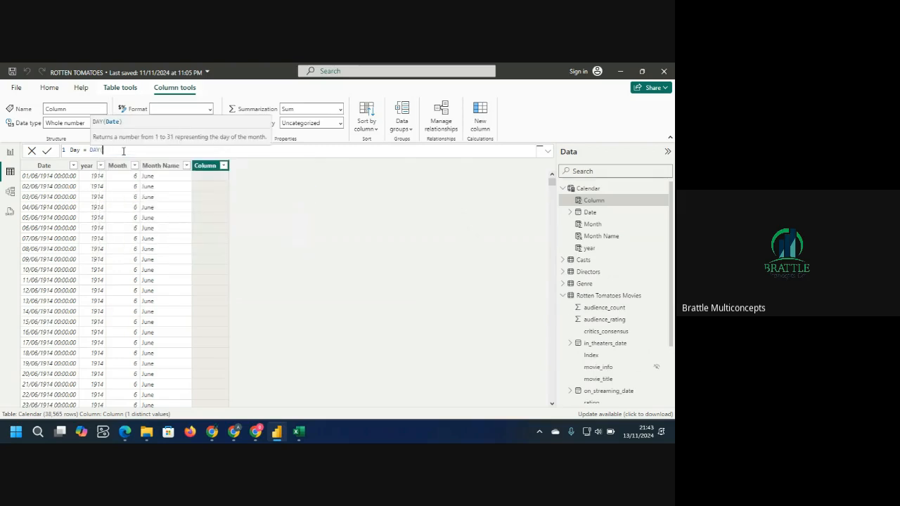
type("calen")
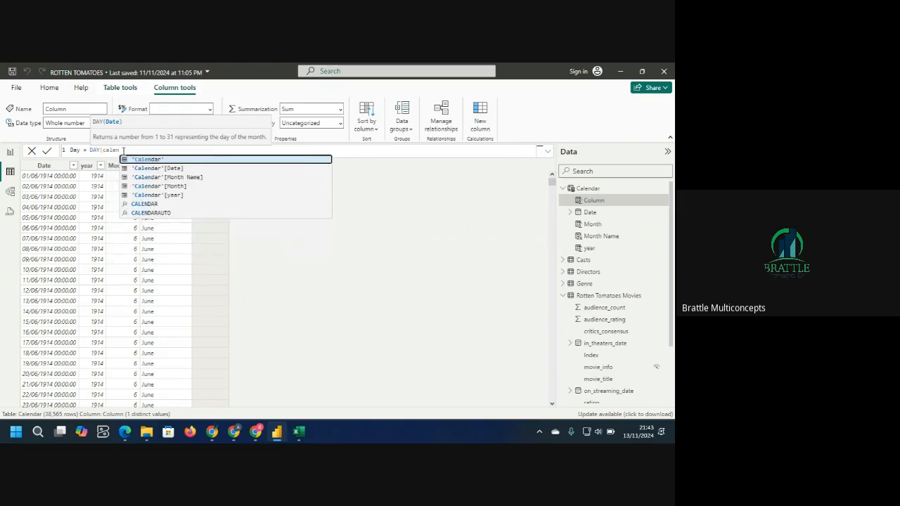
left_click(175, 170)
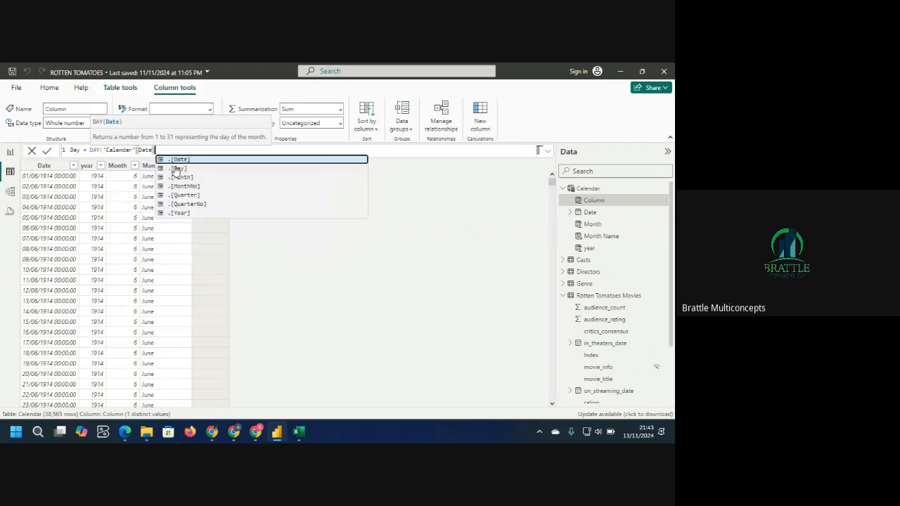
type(")")
key("Return")
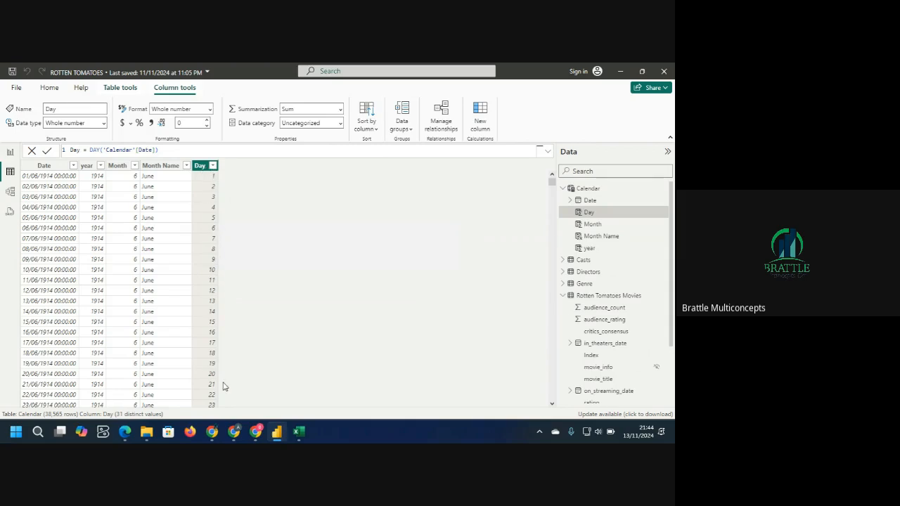
Replace the DAY function in the Day column's formula so it reads WEEKDAY('Calendar'[Date]), and commit it.
left_click(179, 150)
left_click(91, 150)
type("Wee")
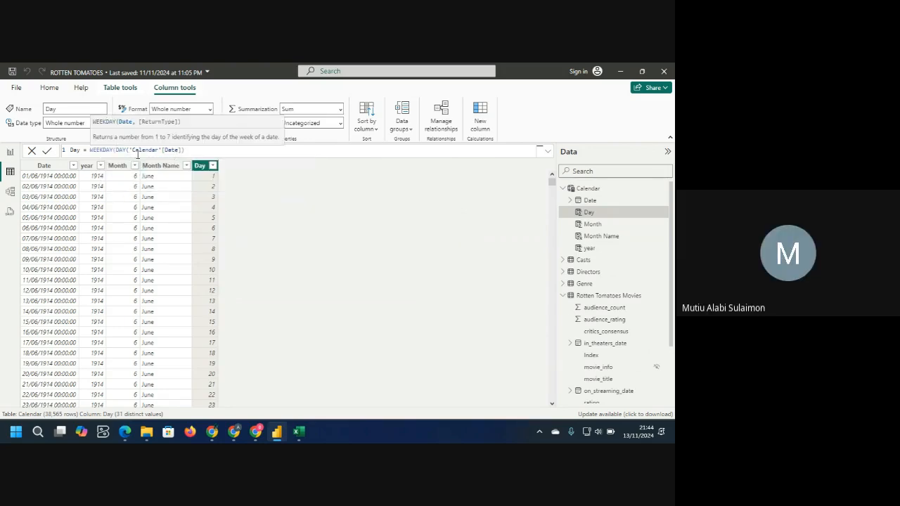
left_click(129, 150)
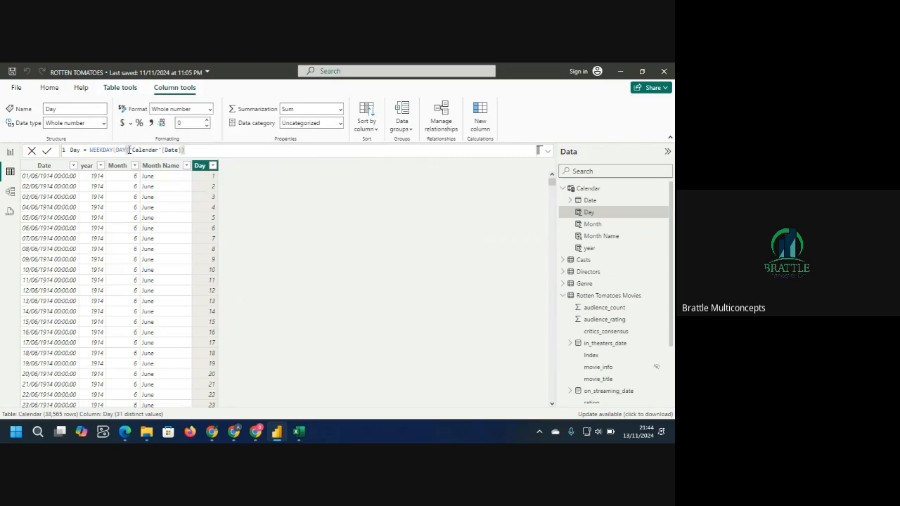
key("BackSpace")
key("BackSpace")
key("BackSpace")
key("BackSpace")
left_click(224, 149)
key("Return")
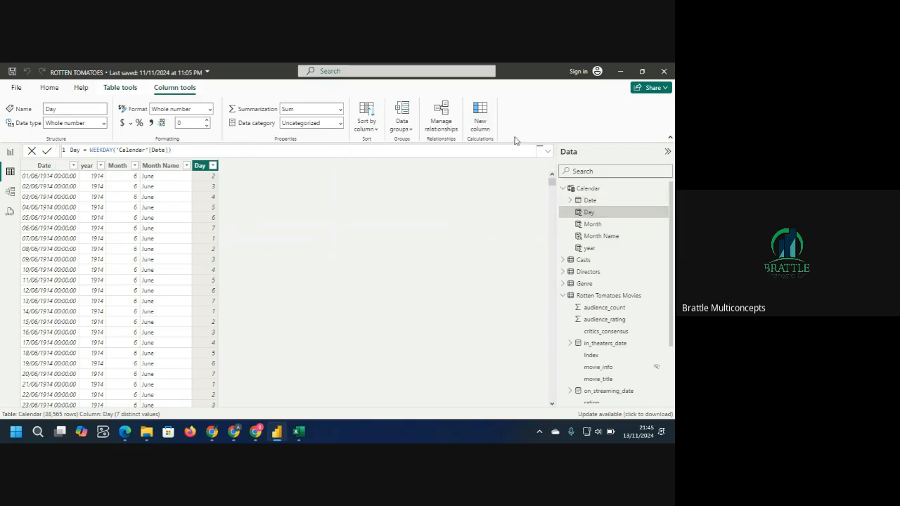
Add another calculated column to the Calendar table, name it Day Name in the formula, and begin its definition with the FORMAT function.
left_click(482, 116)
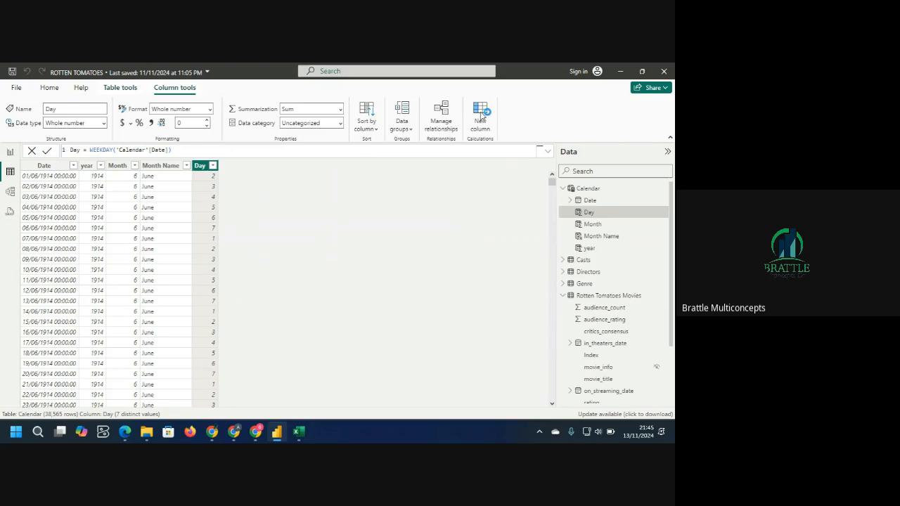
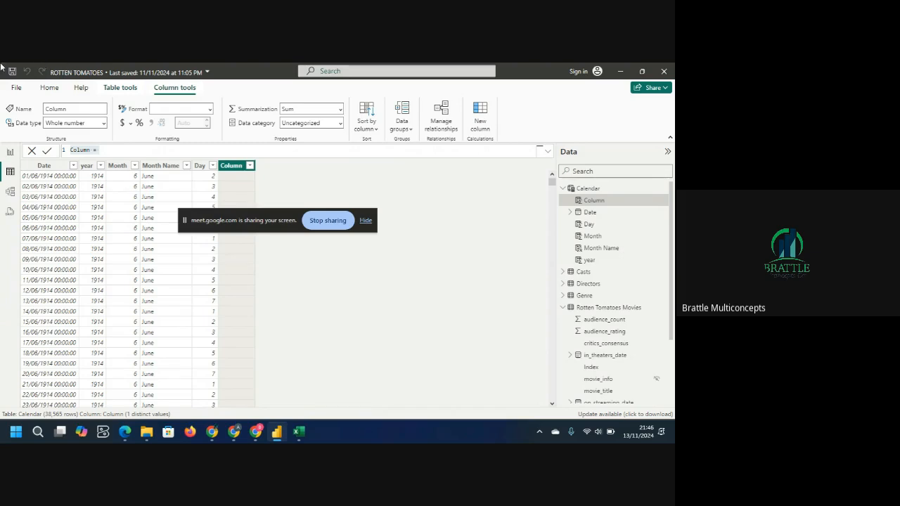
left_click(365, 221)
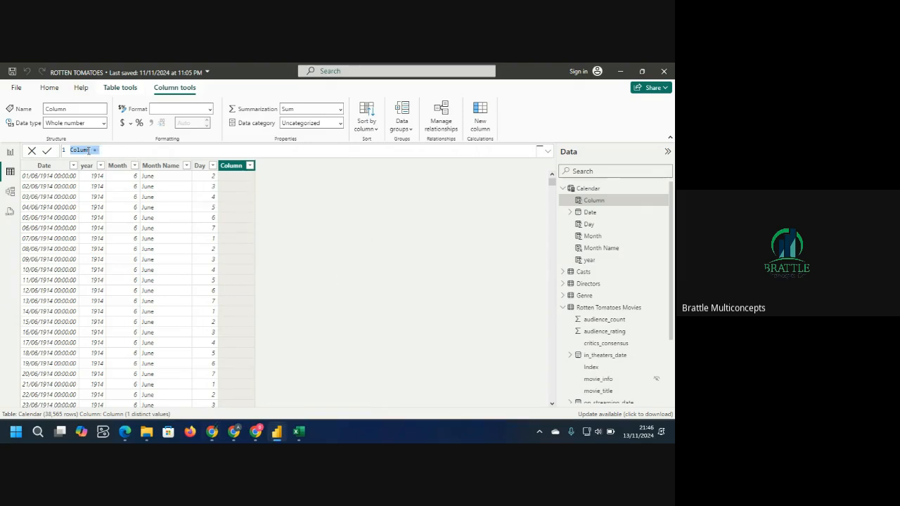
type("day =")
type("ame")
left_click_drag(106, 149, 67, 150)
type("Day N")
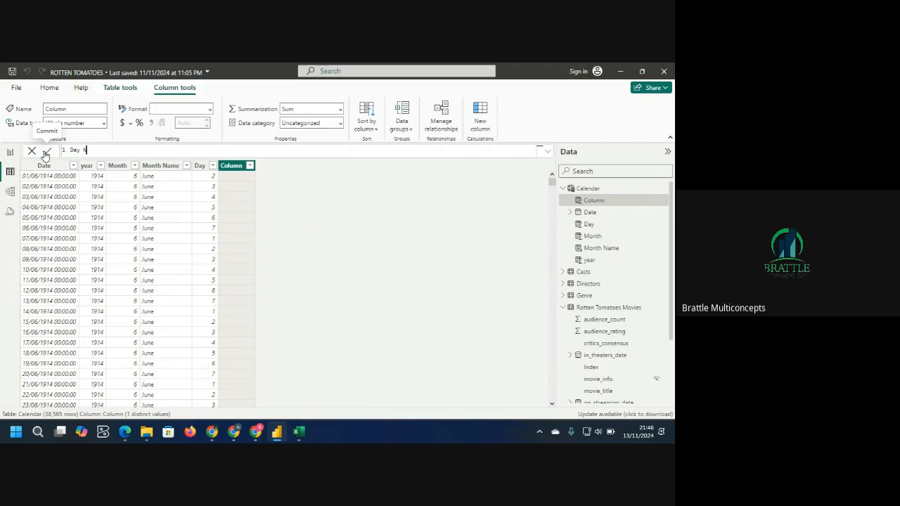
type("ame = for")
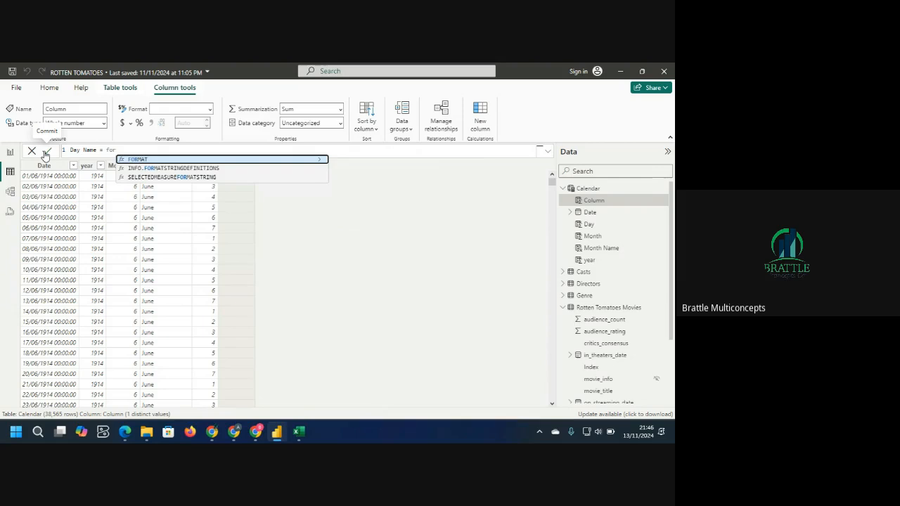
Complete the Day Name formula as FORMAT of 'Calendar'[Date] with the format string Ddd, and commit it.
key("Tab")
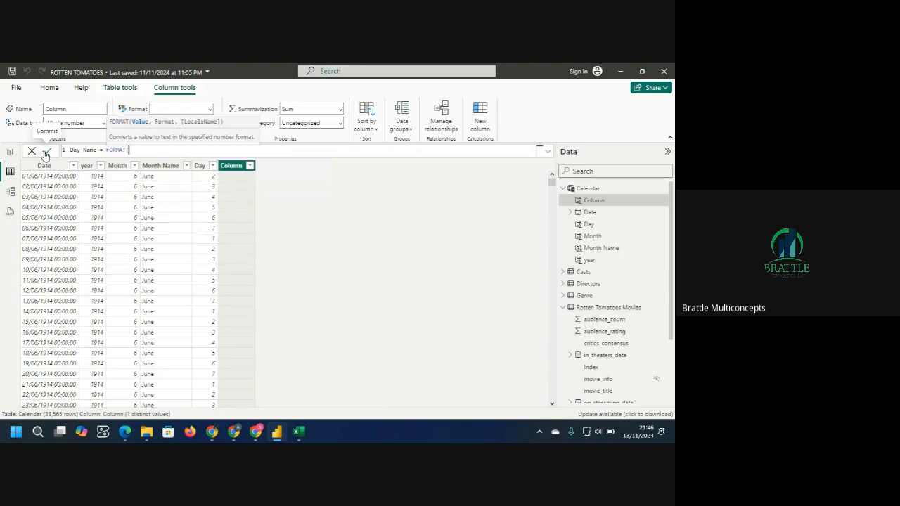
type("cale")
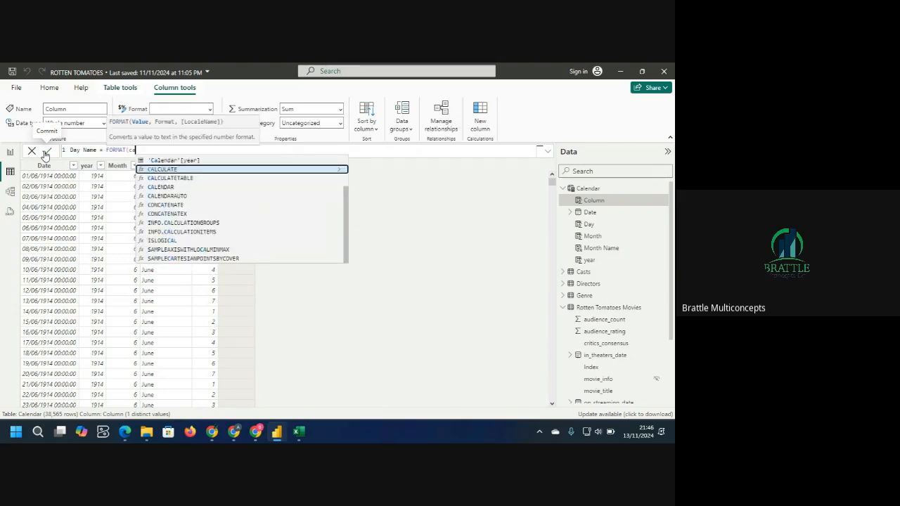
type("b")
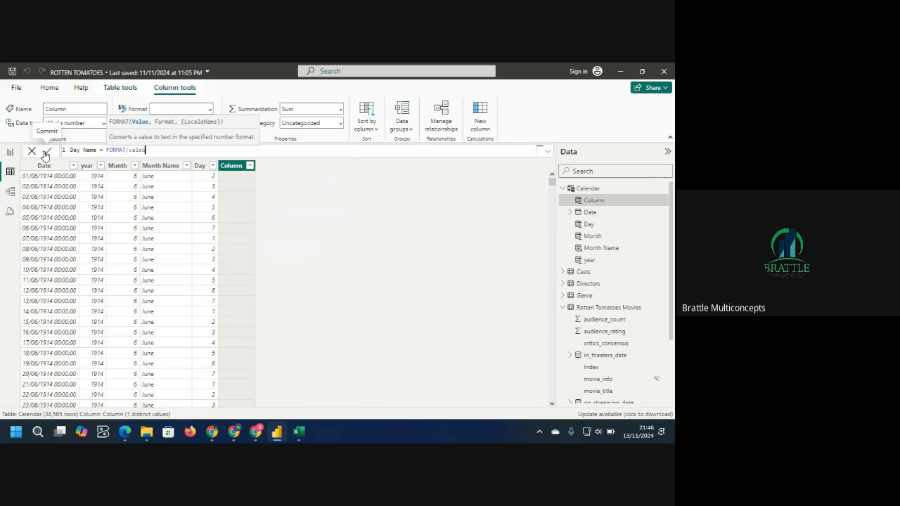
key("BackSpace")
type("n")
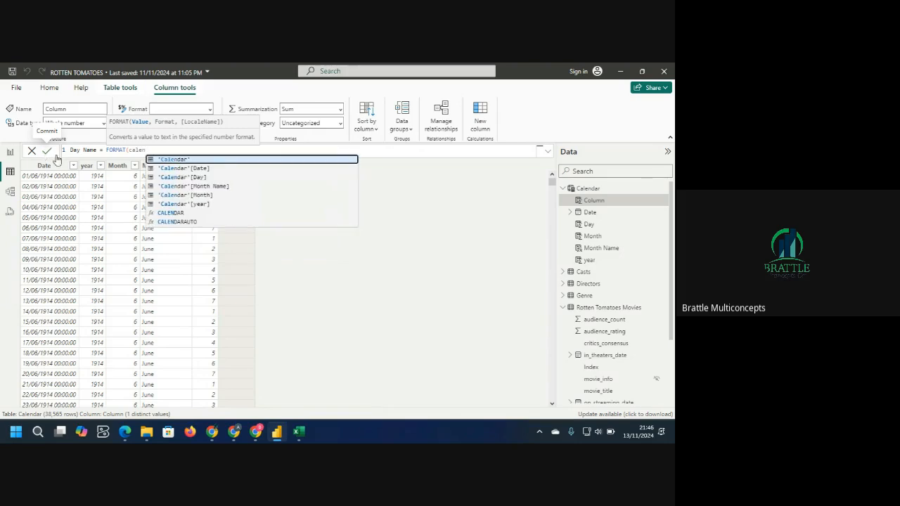
left_click(170, 169)
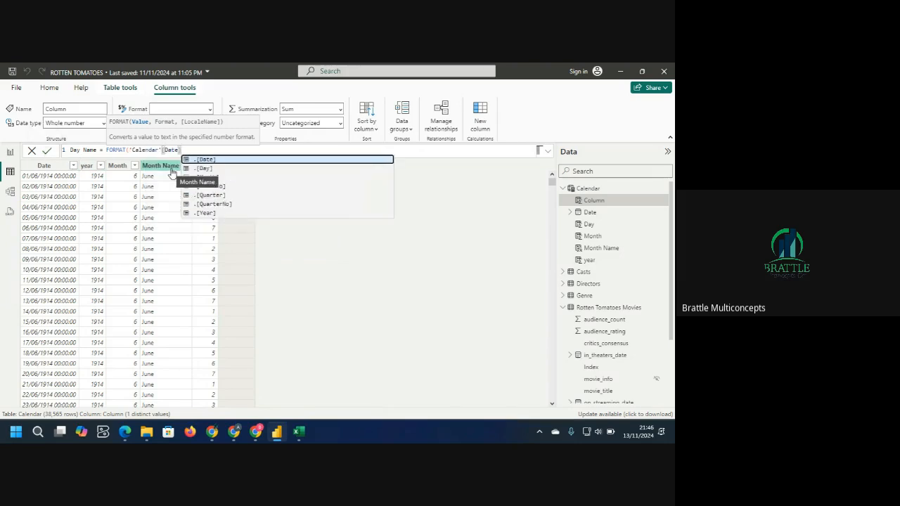
key("Tab")
type(",")
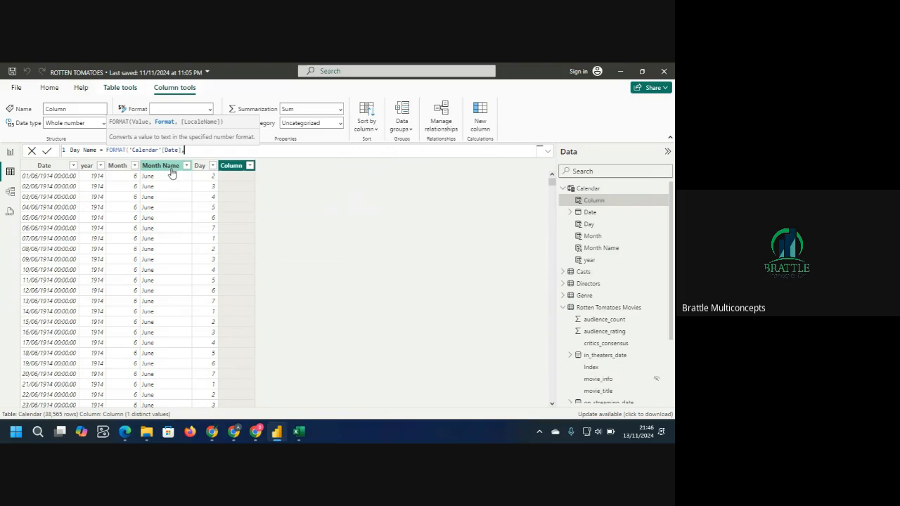
type("\"dddd")
key("BackSpace")
type(")")
key("Return")
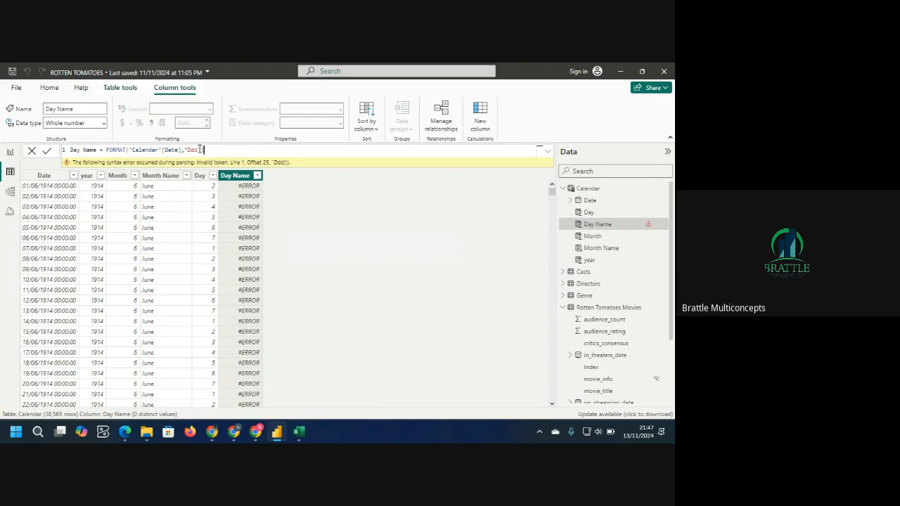
Correct the quotation marks and parentheses so the Day Name formula reads FORMAT('Calendar'[Date],"Ddd"), and commit it.
double_click(198, 150)
left_click(201, 150)
type("\"")
key("Left")
type("\")")
key("Return")
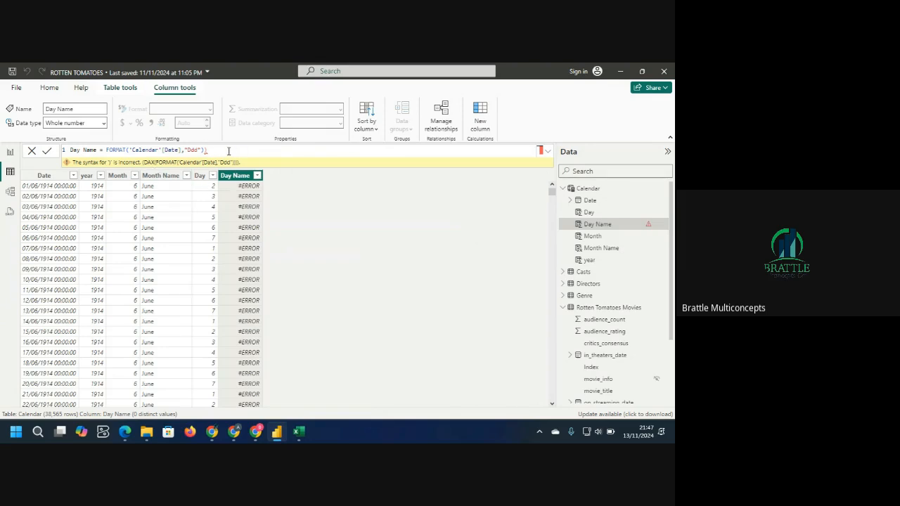
key("BackSpace")
key("Return")
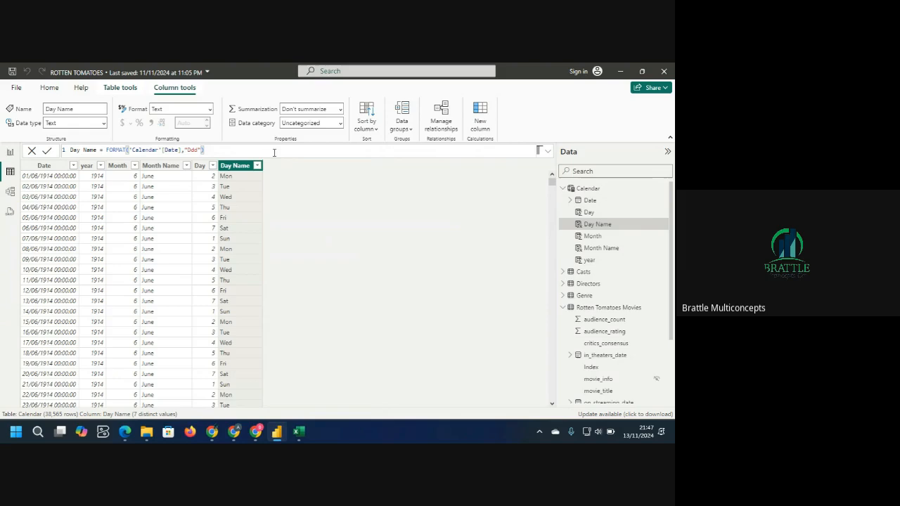
In the model diagram, shift the Rotten Tomatoes Movies table slightly and move the Calendar table beside Writers, above Casts.
left_click(9, 196)
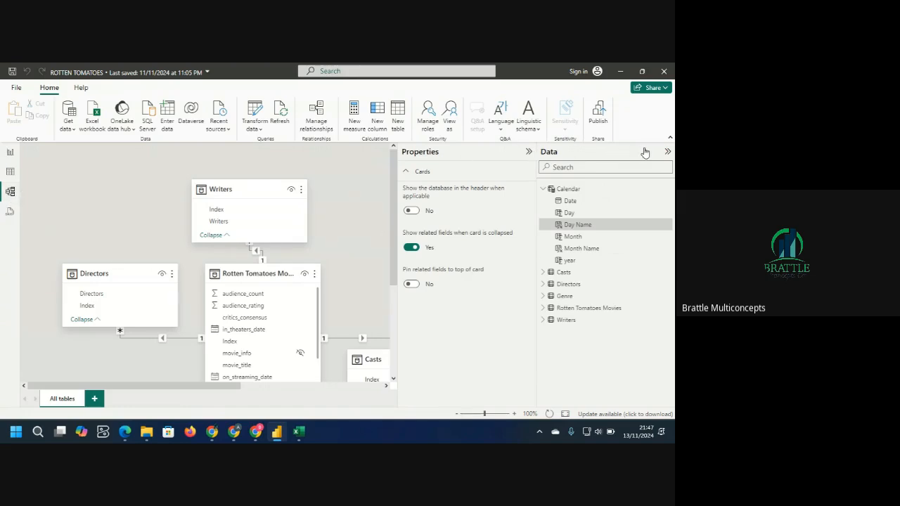
left_click(668, 153)
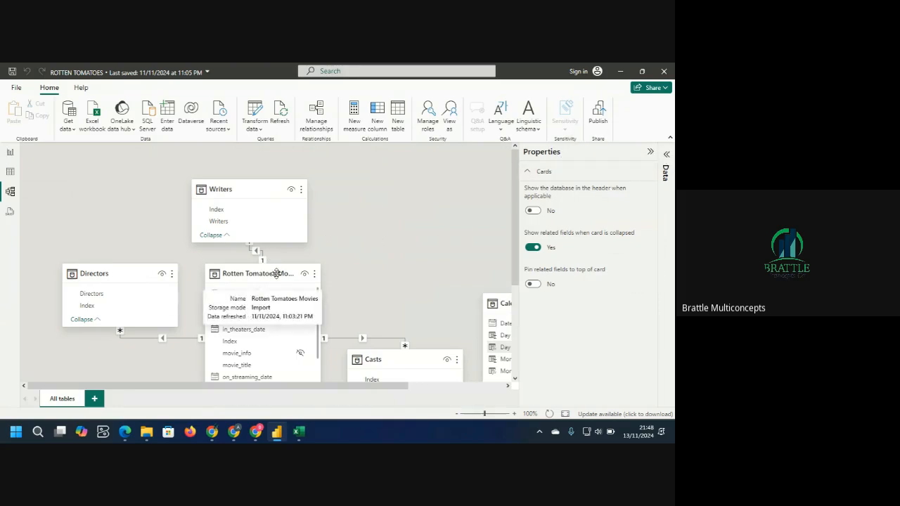
left_click_drag(276, 273, 252, 267)
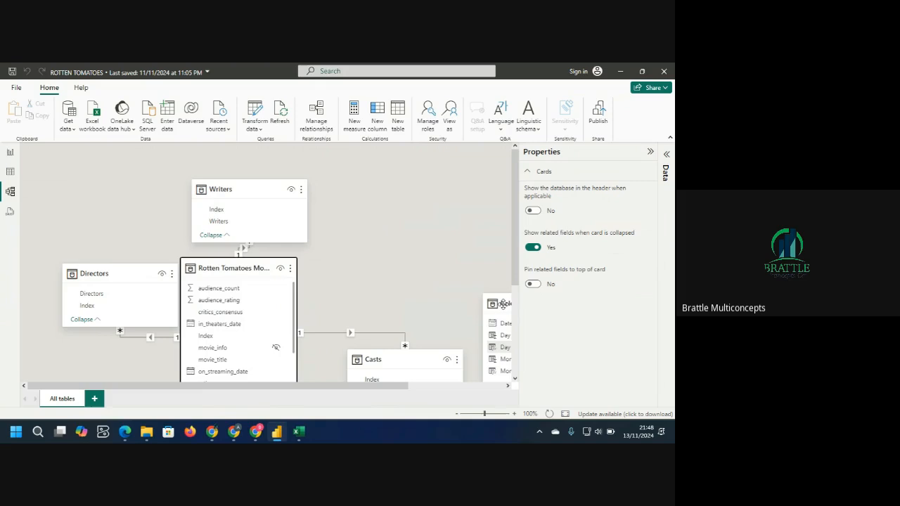
left_click_drag(502, 303, 378, 197)
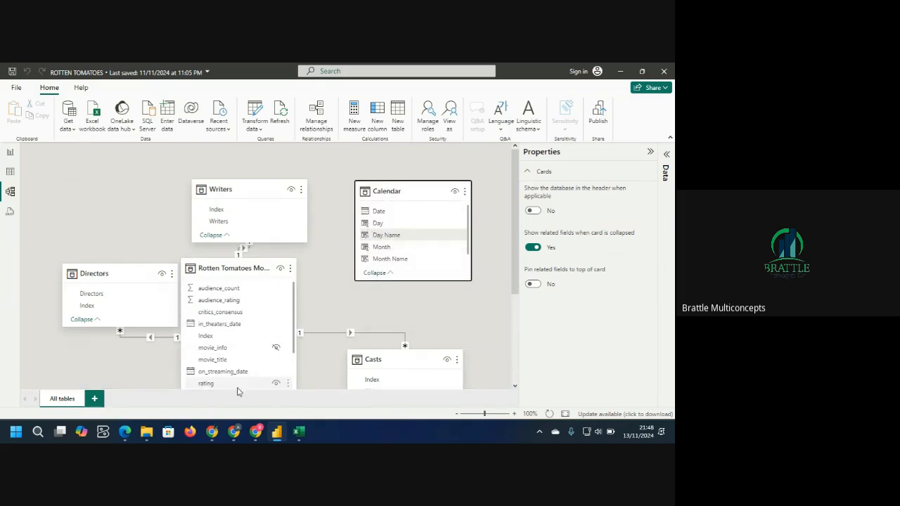
left_click(292, 317)
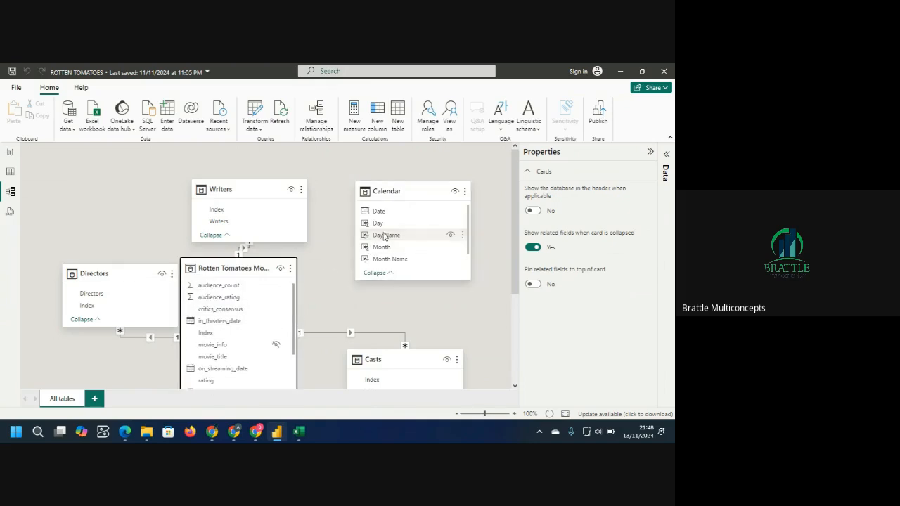
Relate the Calendar table's Date to in_theaters_date in Rotten Tomatoes Movies, and collapse the Calendar fields in the report view.
left_click_drag(382, 216, 212, 324)
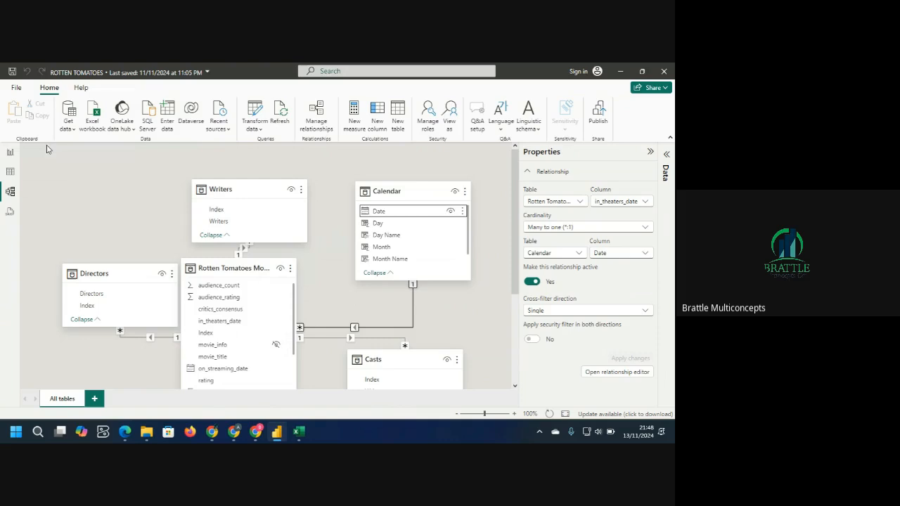
left_click(10, 153)
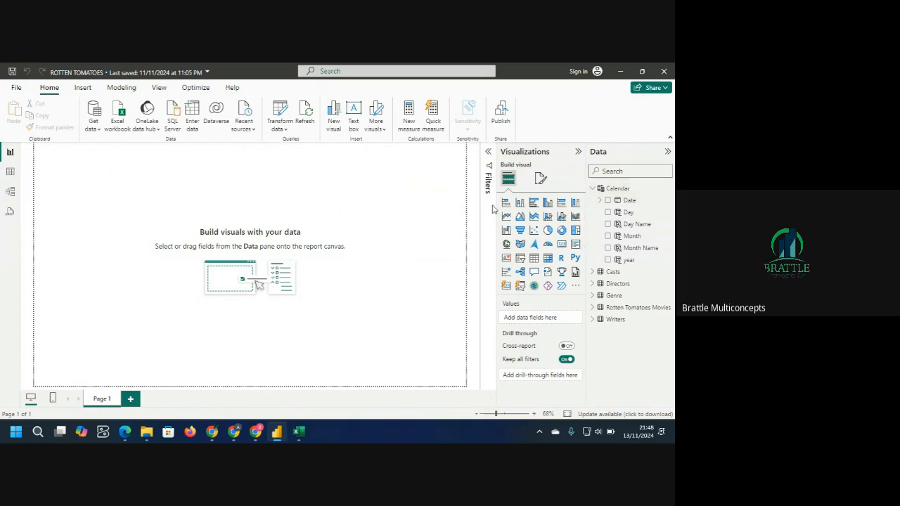
left_click(593, 189)
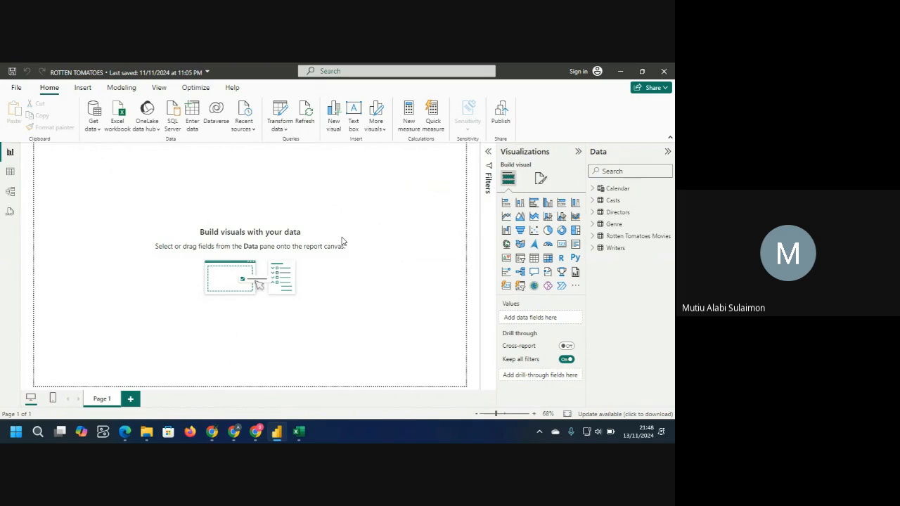
Delete the relationship between the Calendar table and Rotten Tomatoes Movies in the model diagram.
left_click(11, 193)
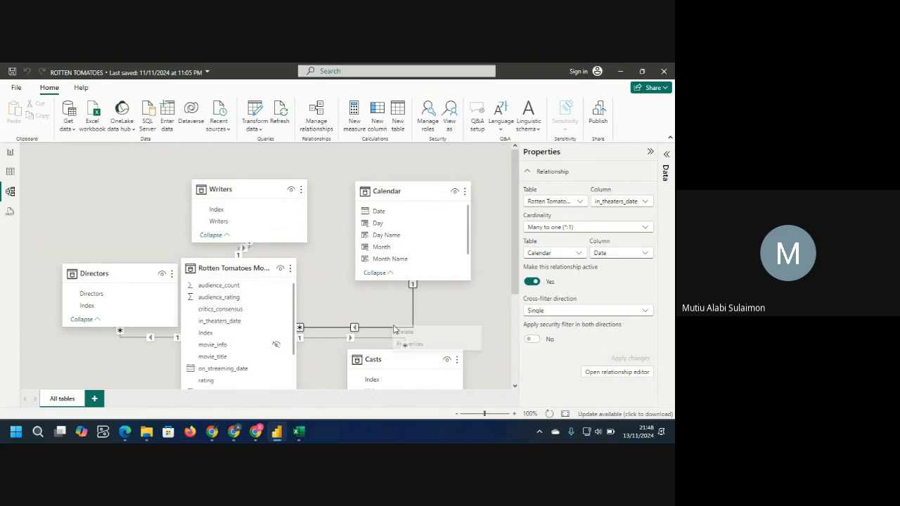
key("Delete")
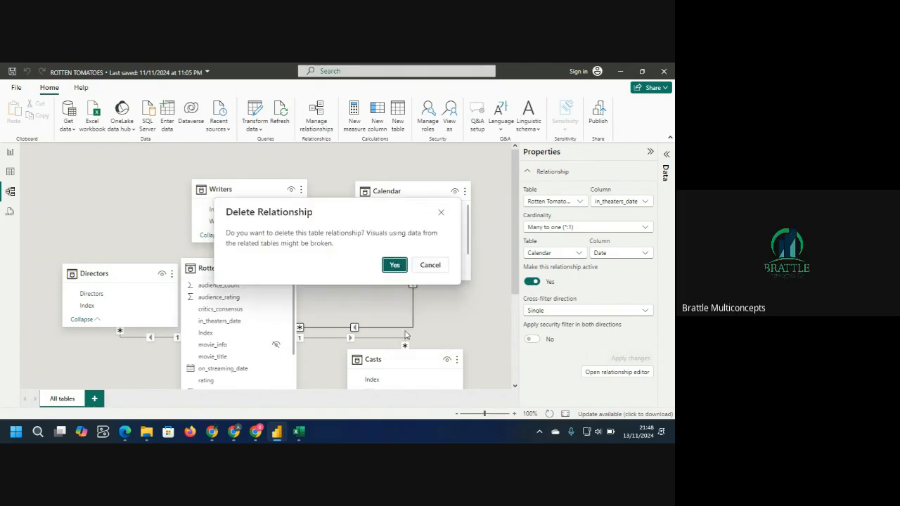
left_click(393, 265)
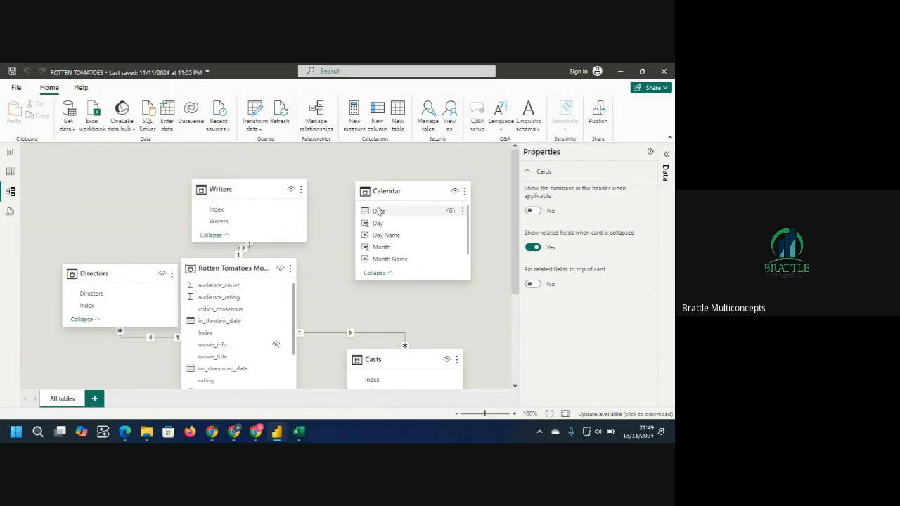
Create the relationship between Calendar's Date and in_theaters_date in Rotten Tomatoes Movies again, and return to the report view.
left_click_drag(383, 213, 209, 324)
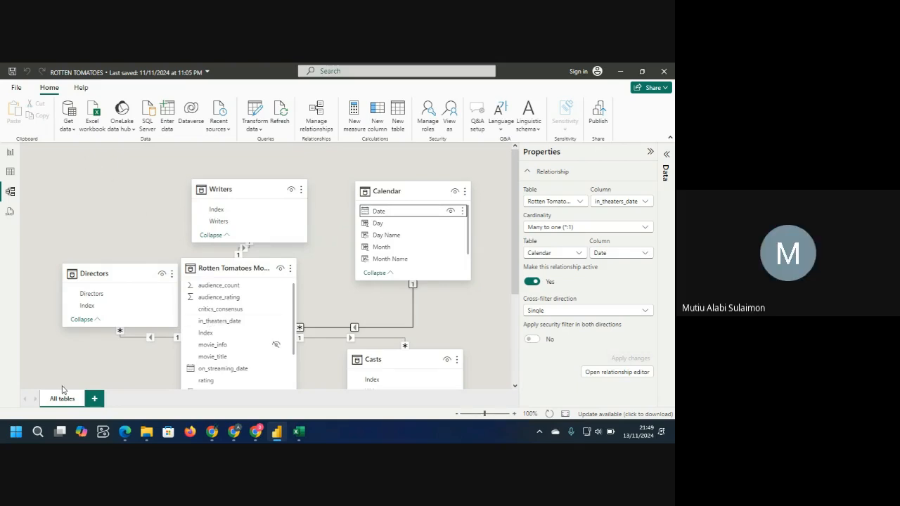
left_click(10, 152)
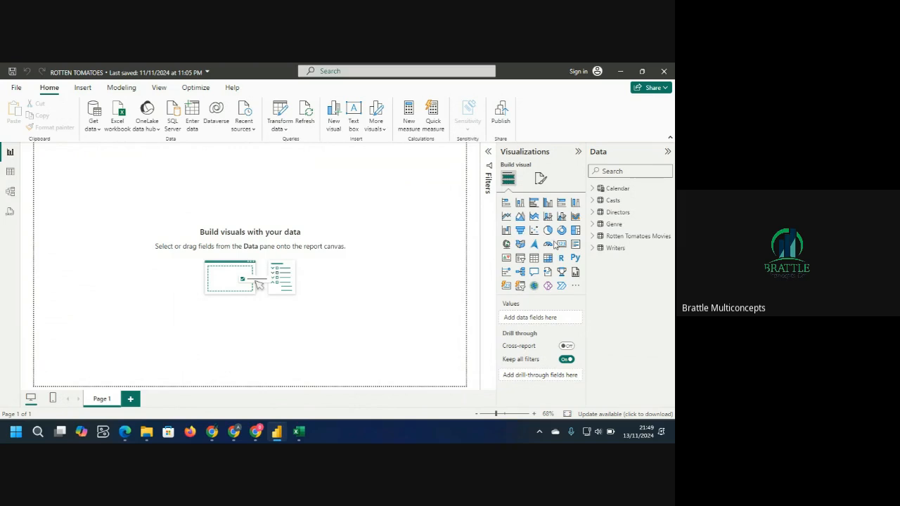
left_click(593, 237)
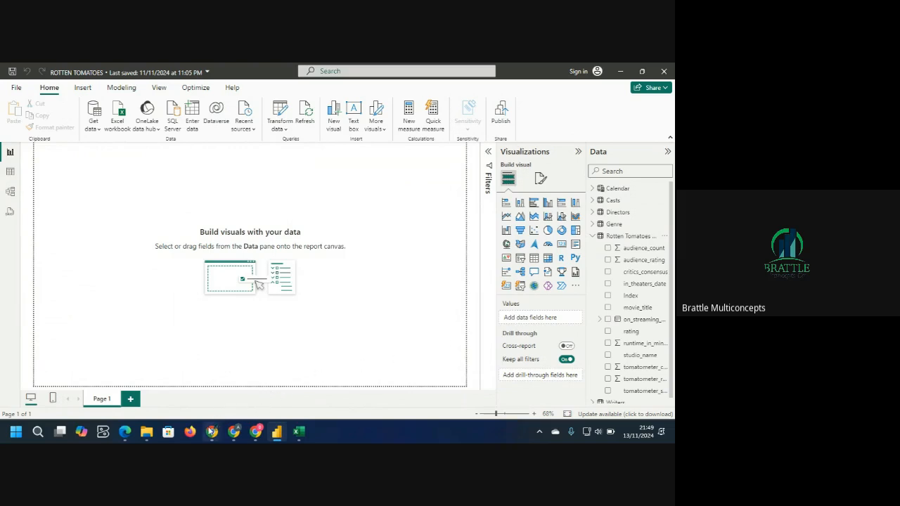
mouse_move(212, 433)
mouse_move(188, 403)
left_click(591, 236)
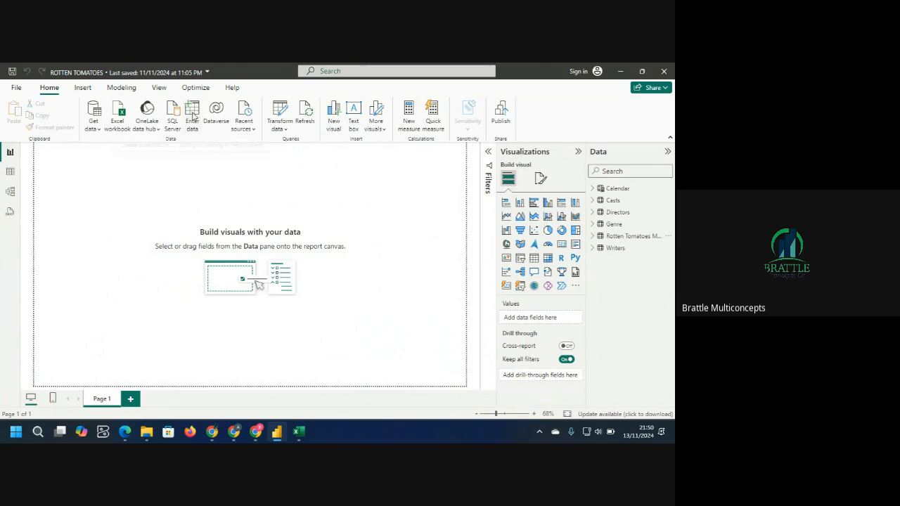
Create an empty manually entered table named All Dax and load it into the model.
left_click(194, 117)
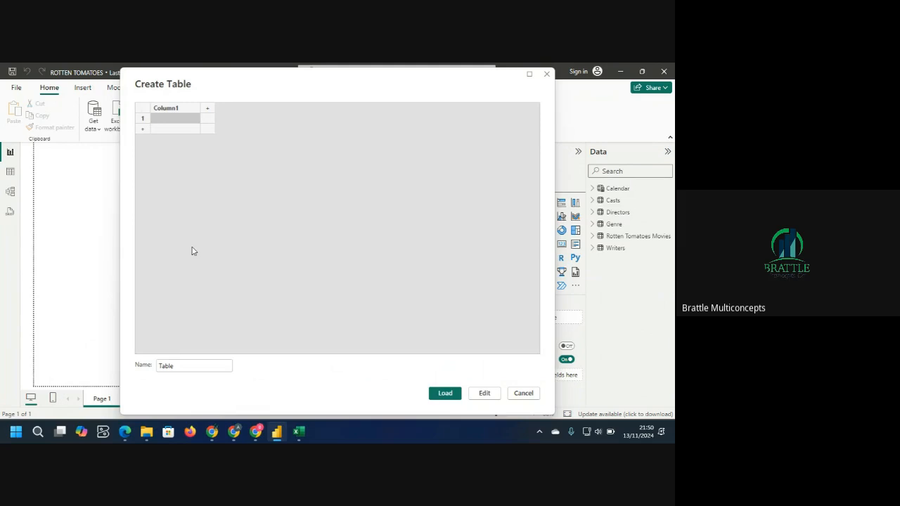
double_click(180, 362)
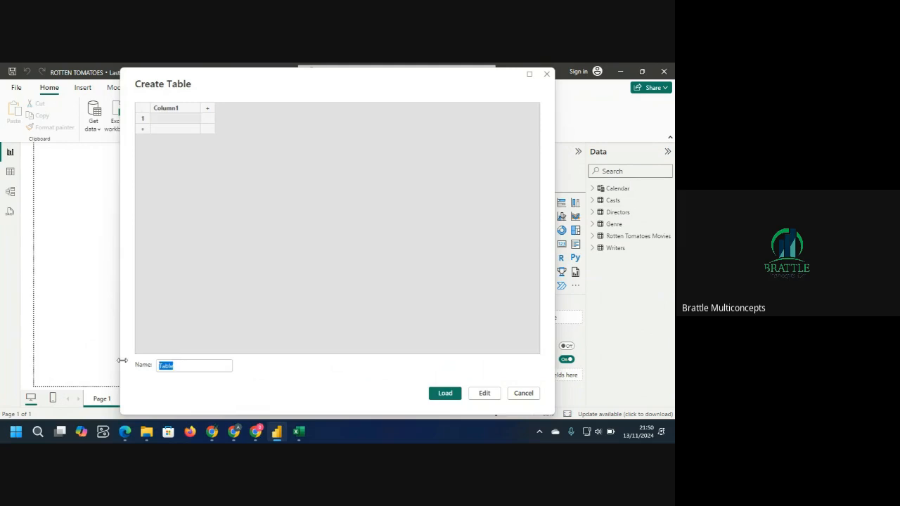
type("All Dax")
left_click(446, 394)
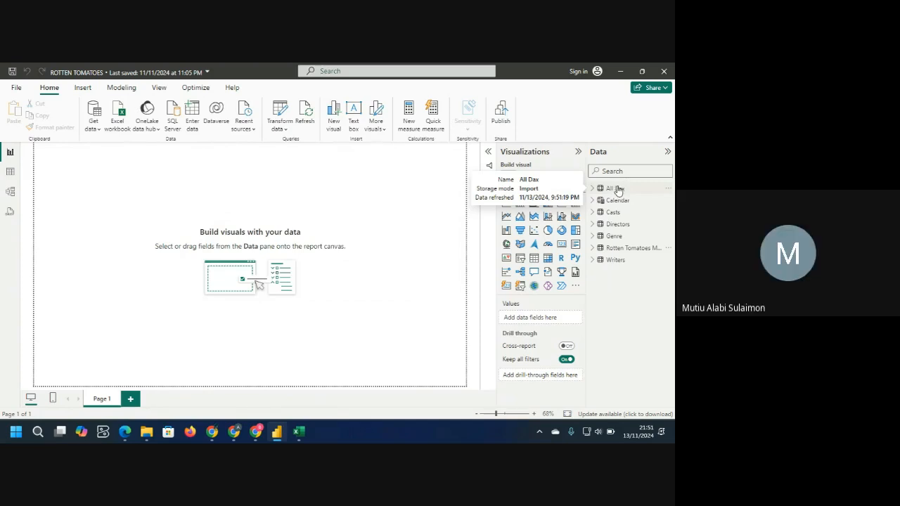
Create the measure Total Movies = COUNTROWS('Rotten Tomatoes Movies') in the All Dax table.
right_click(618, 190)
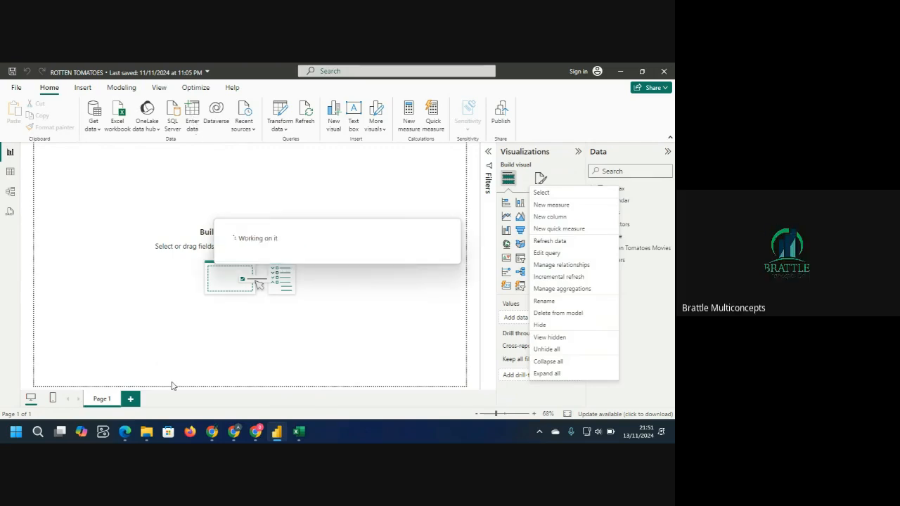
left_click(553, 206)
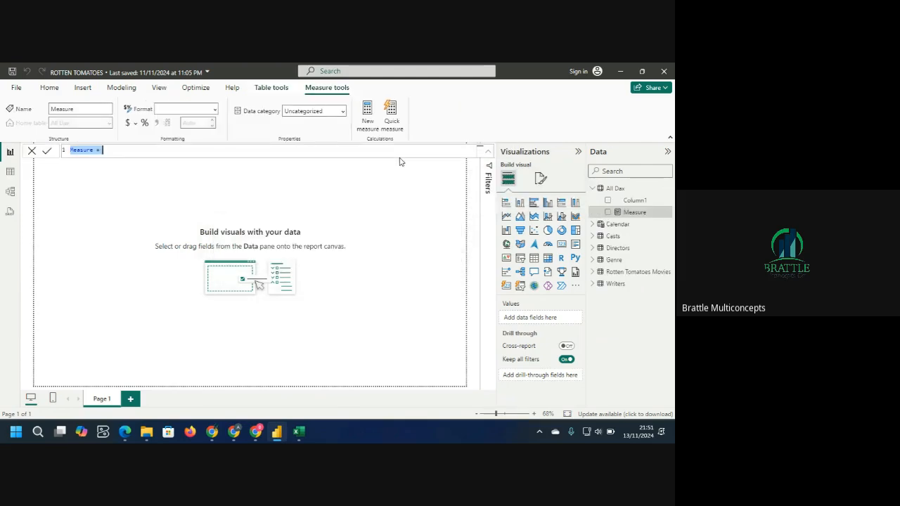
type("Te")
type("tal")
type(" Movie")
type("s = ")
type("Count")
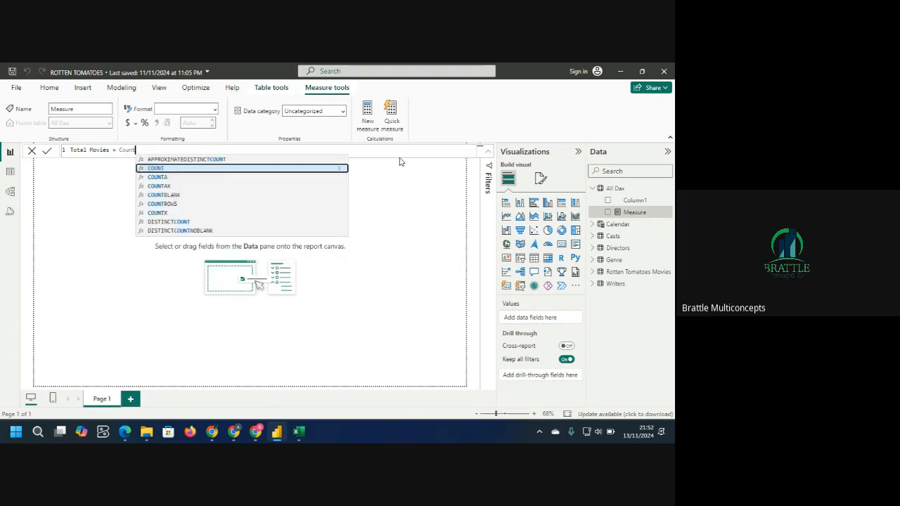
type("row")
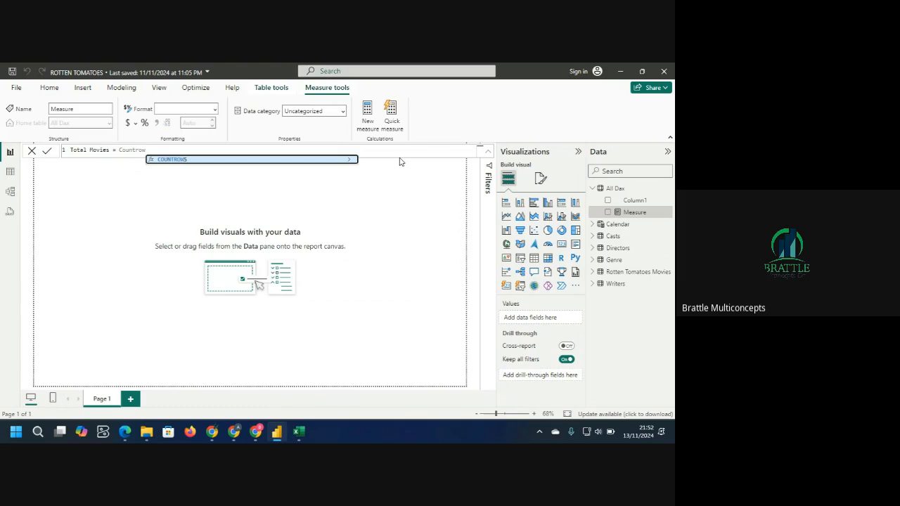
key("Tab")
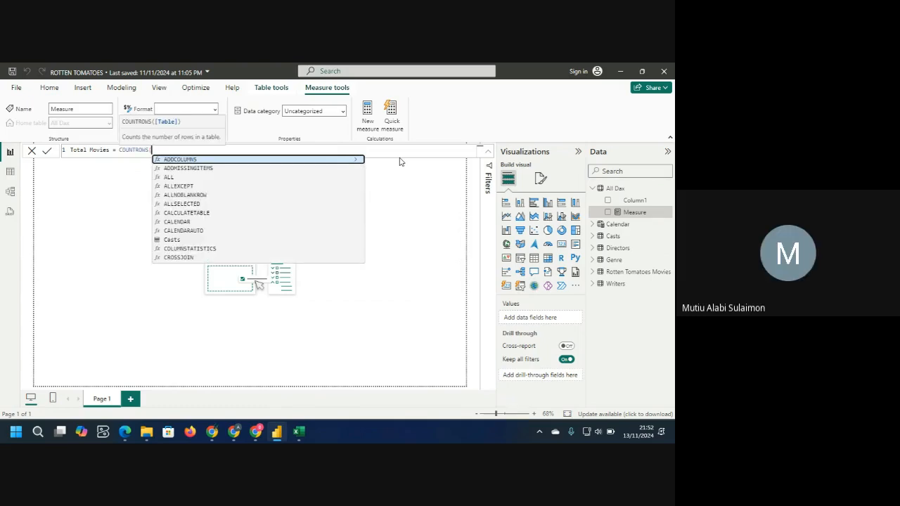
type("r")
type("ot")
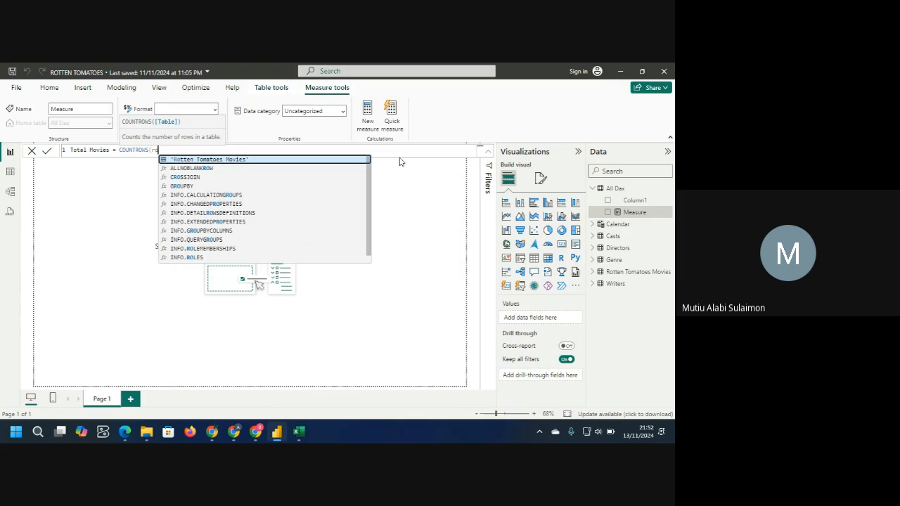
left_click(330, 160)
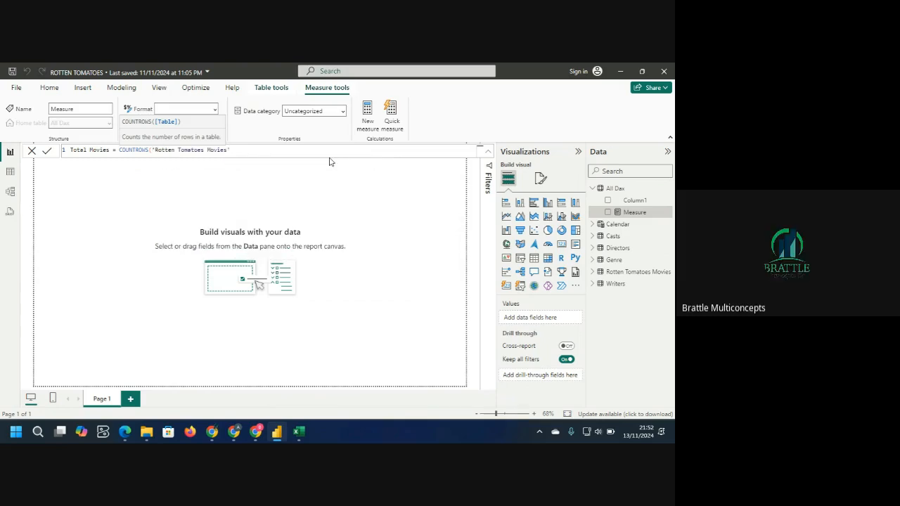
type(")")
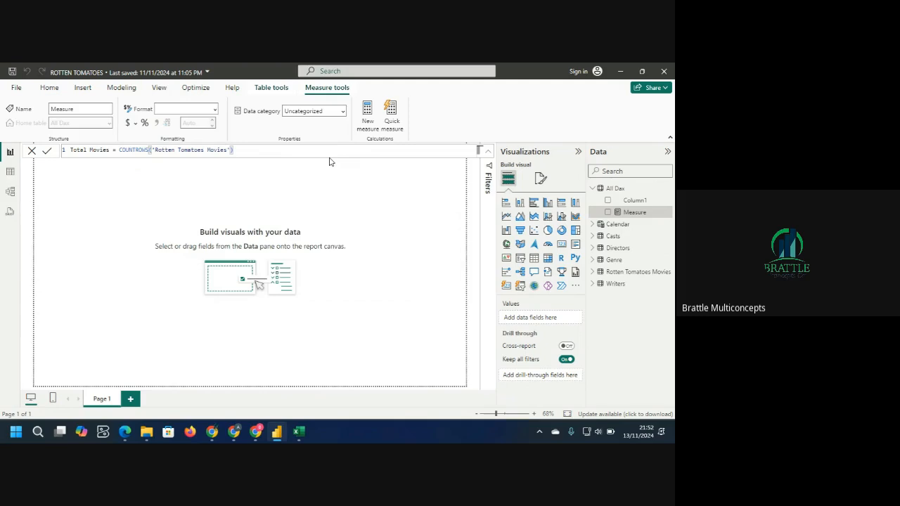
key("Return")
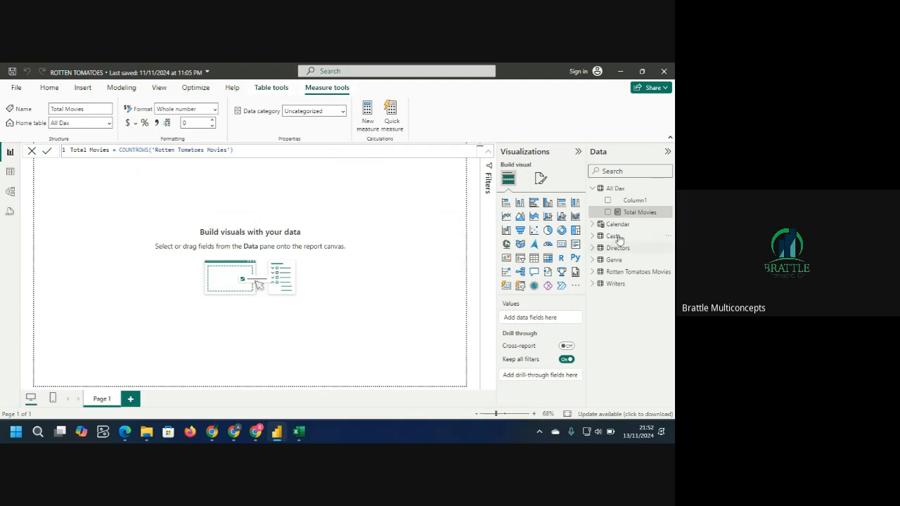
Add a small card for Total Movies in the page's upper-left corner and convert it to the new card visual.
left_click(560, 244)
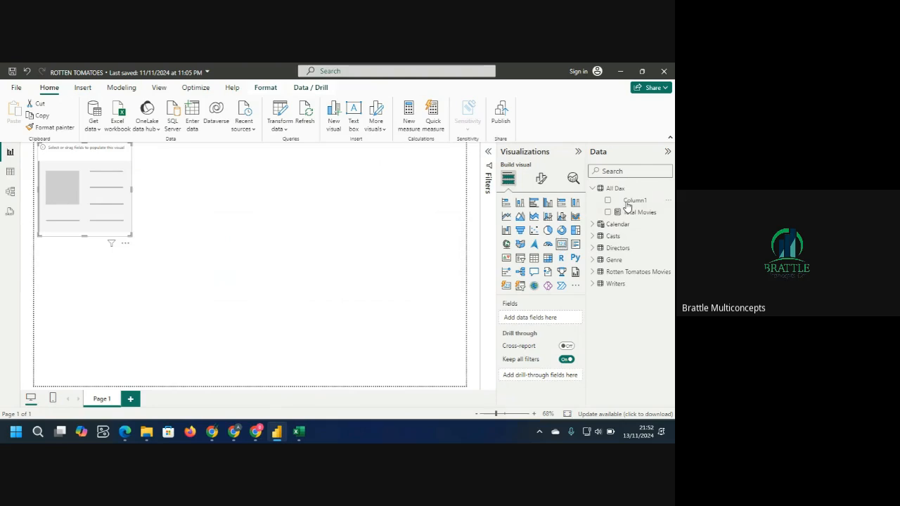
left_click(607, 212)
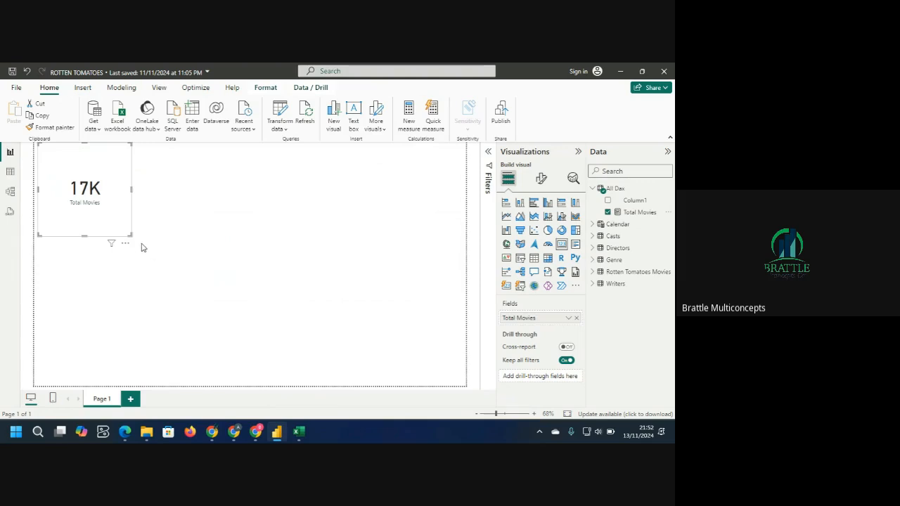
left_click_drag(129, 234, 103, 170)
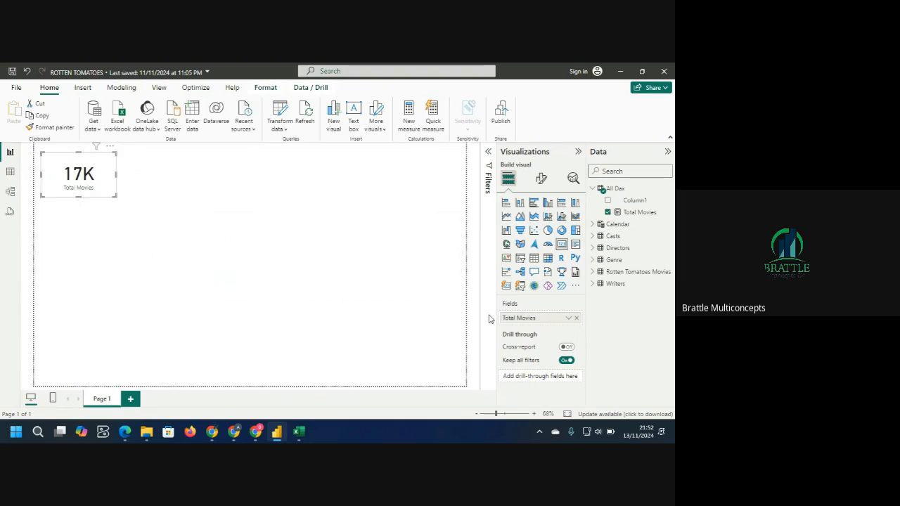
left_click(507, 287)
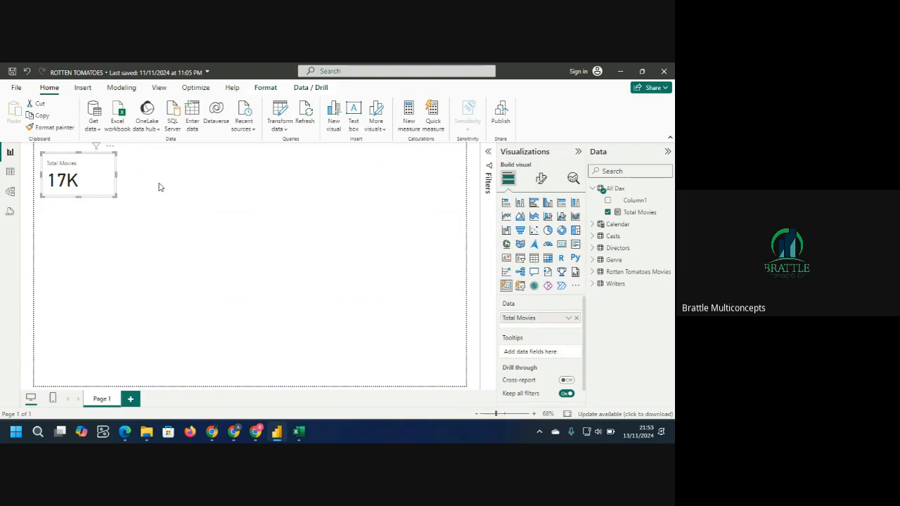
Create the measure No of Writers = COUNTROWS(Writers) in the All Dax table.
left_click(593, 284)
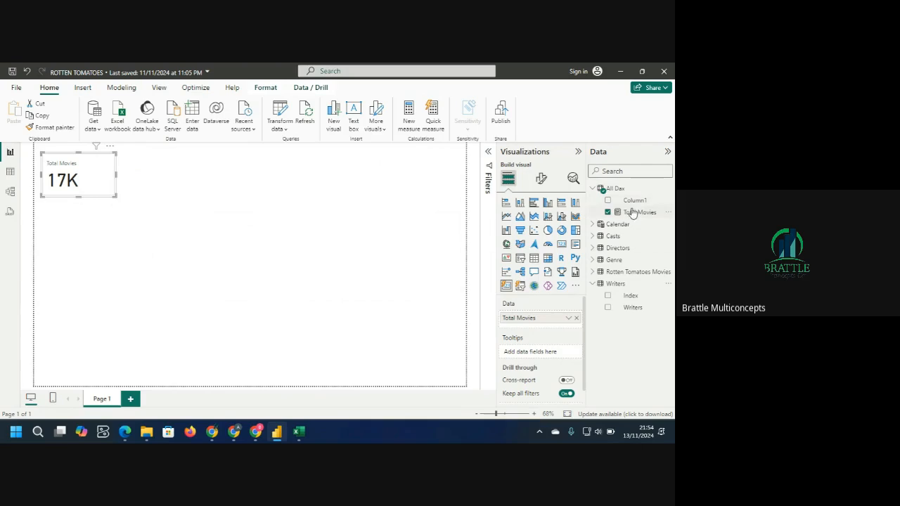
left_click(614, 190)
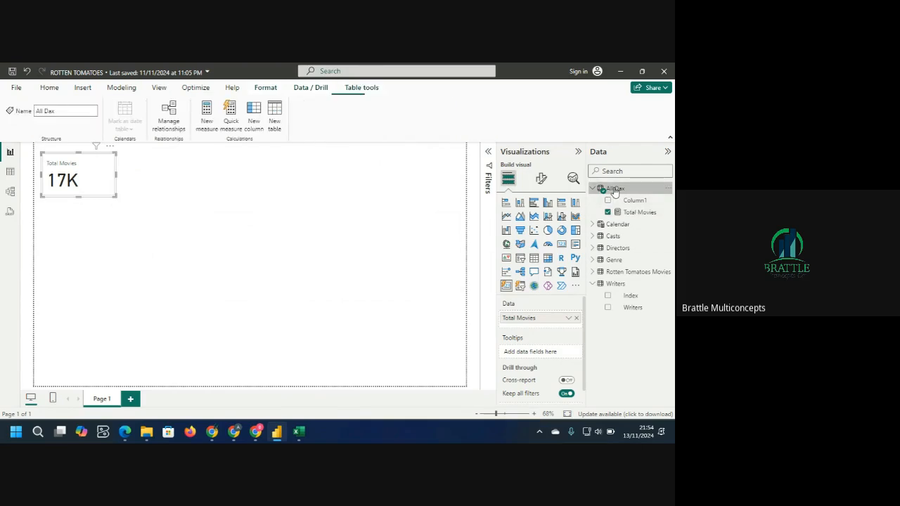
right_click(615, 190)
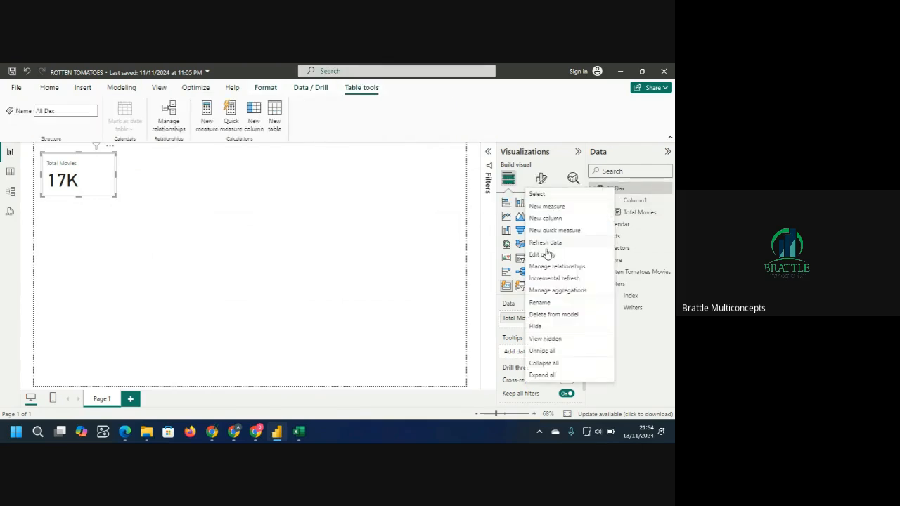
left_click(545, 210)
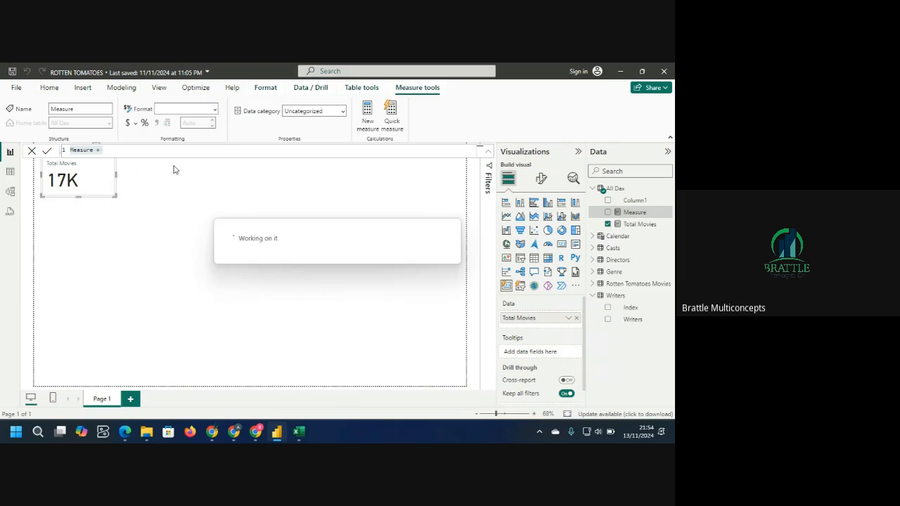
type("M")
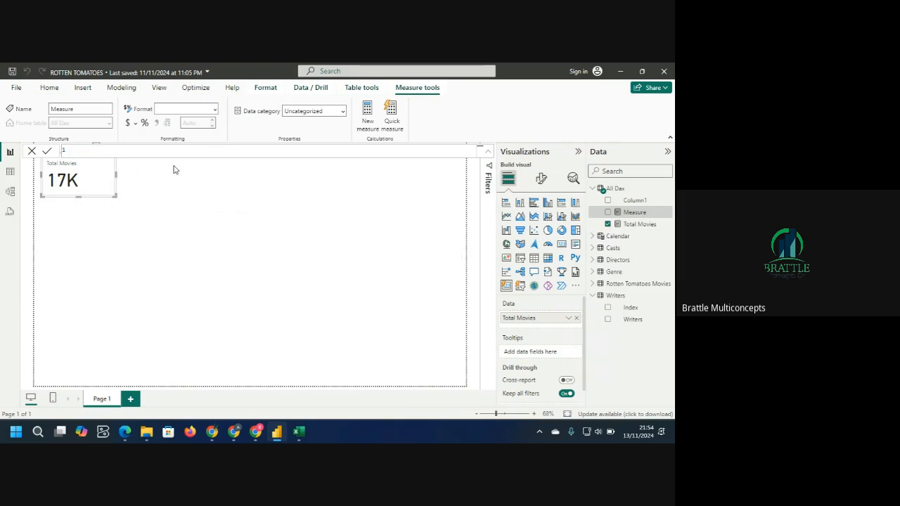
type("otal")
key("BackSpace")
type("of M")
type("riters")
type(" = ")
type("Count")
type("r")
key("BackSpace")
key("BackSpace")
key("BackSpace")
key("BackSpace")
key("BackSpace")
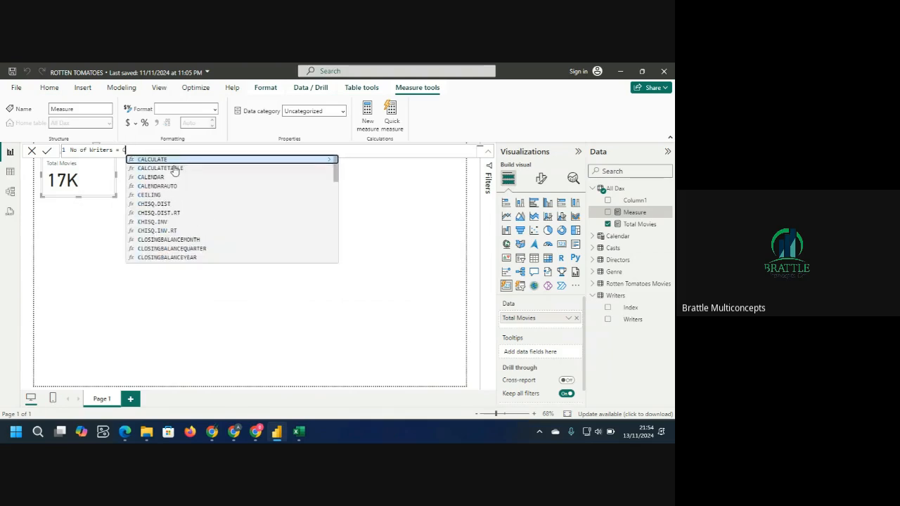
type("ount")
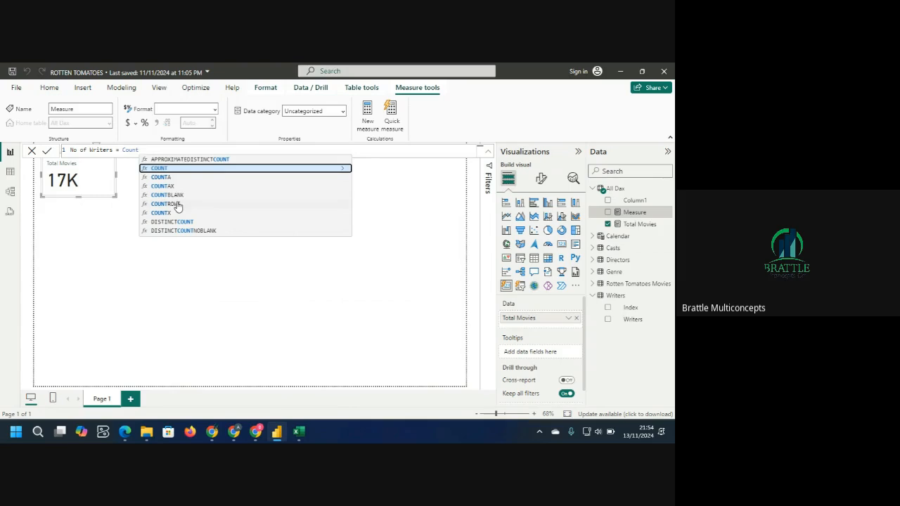
double_click(175, 204)
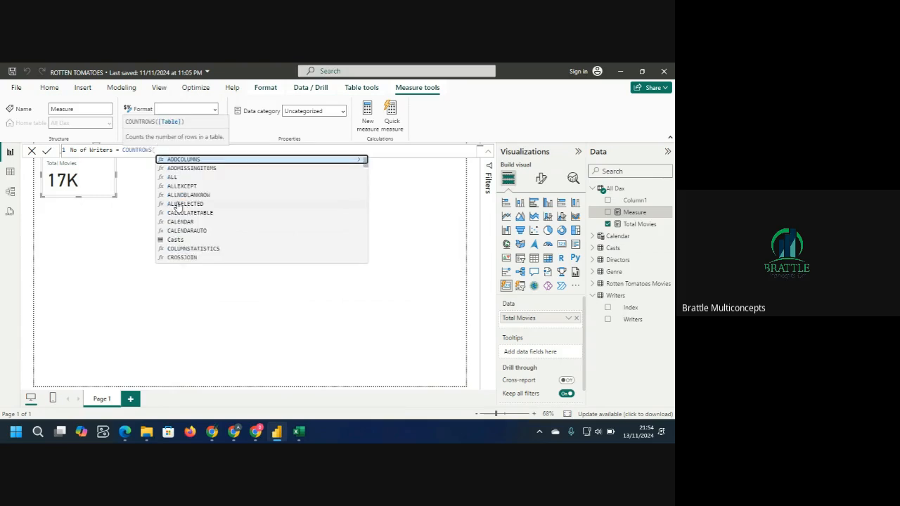
type("wri")
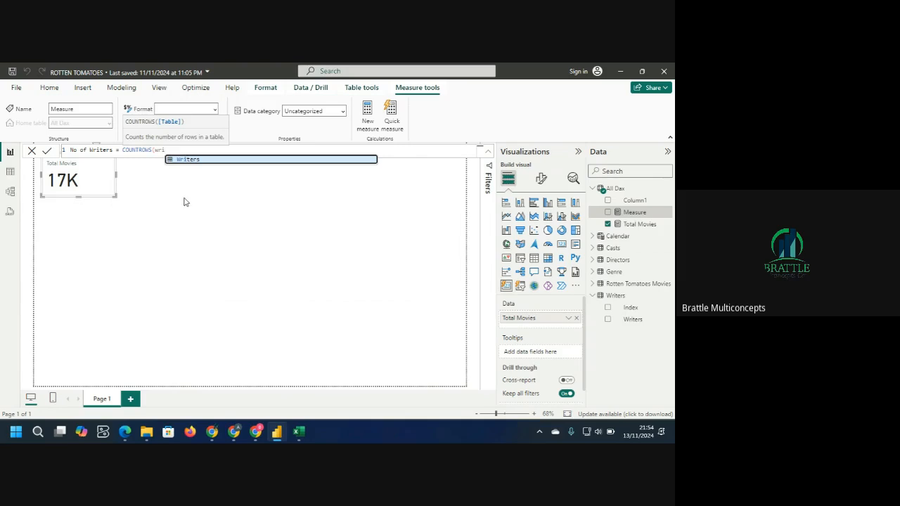
double_click(190, 161)
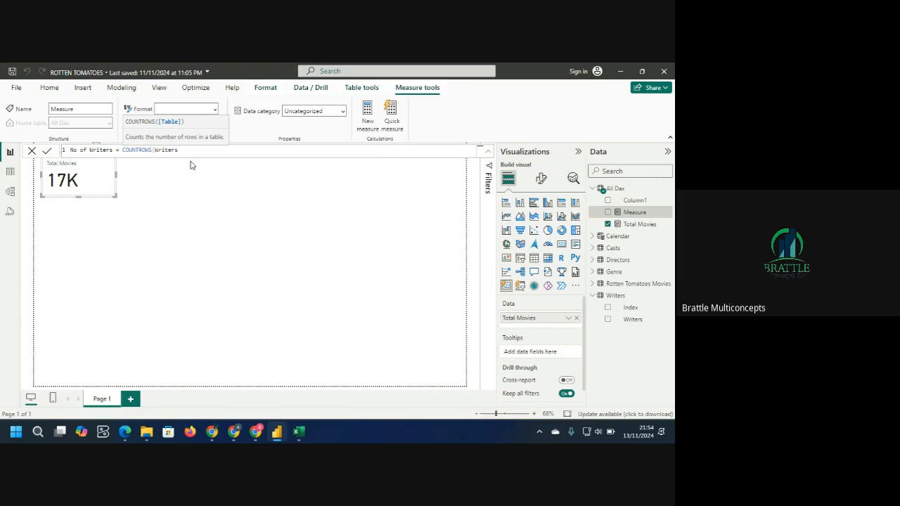
type(")")
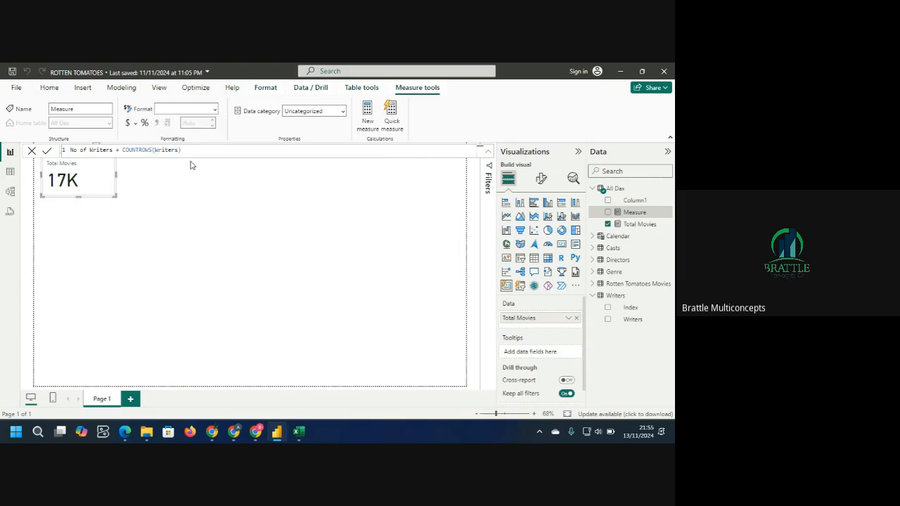
key("Return")
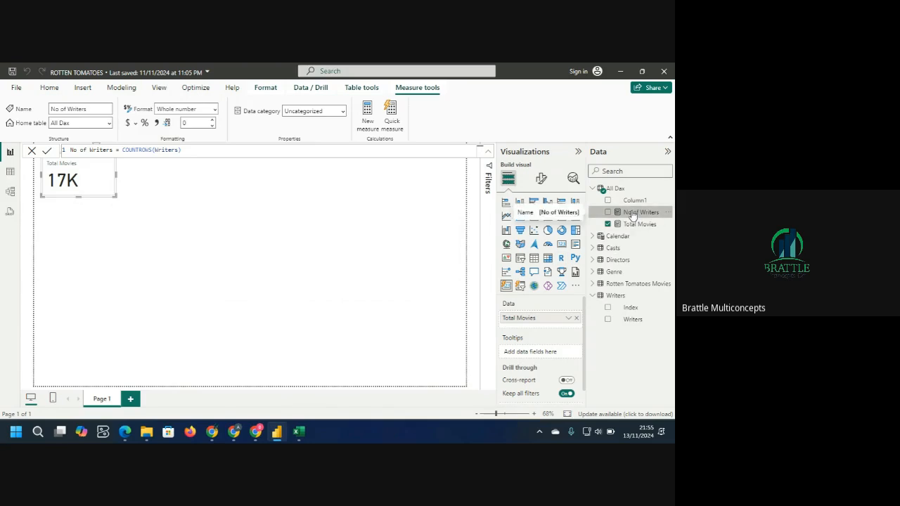
Add the No of Writers measure to the Total Movies card and widen the card to fit both values.
left_click_drag(632, 215, 546, 330)
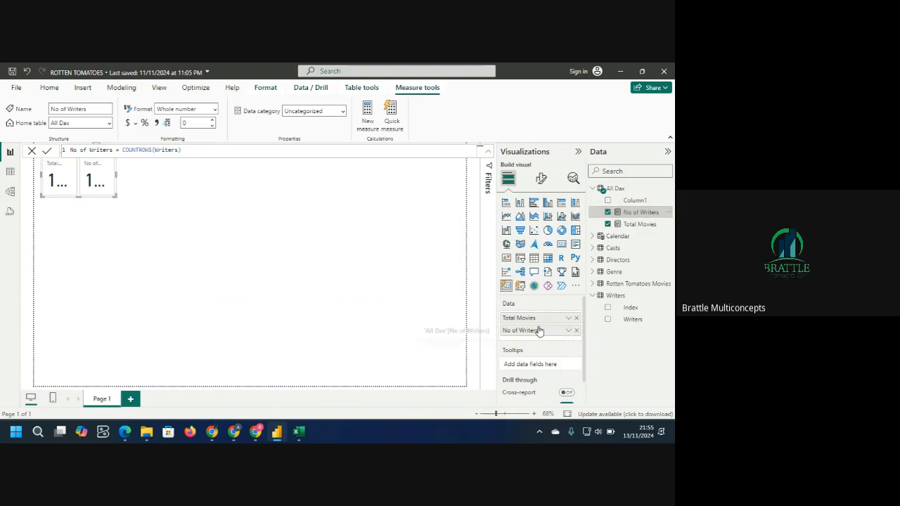
left_click_drag(117, 176, 156, 175)
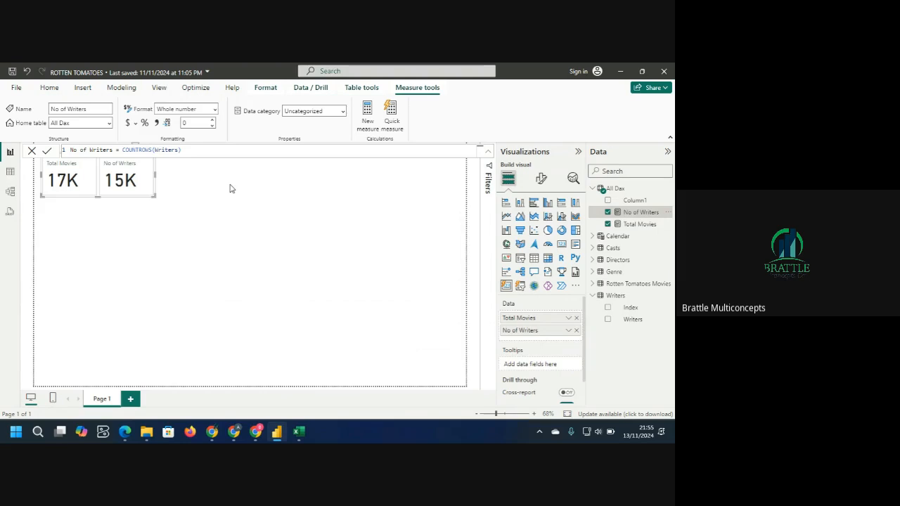
left_click(204, 190)
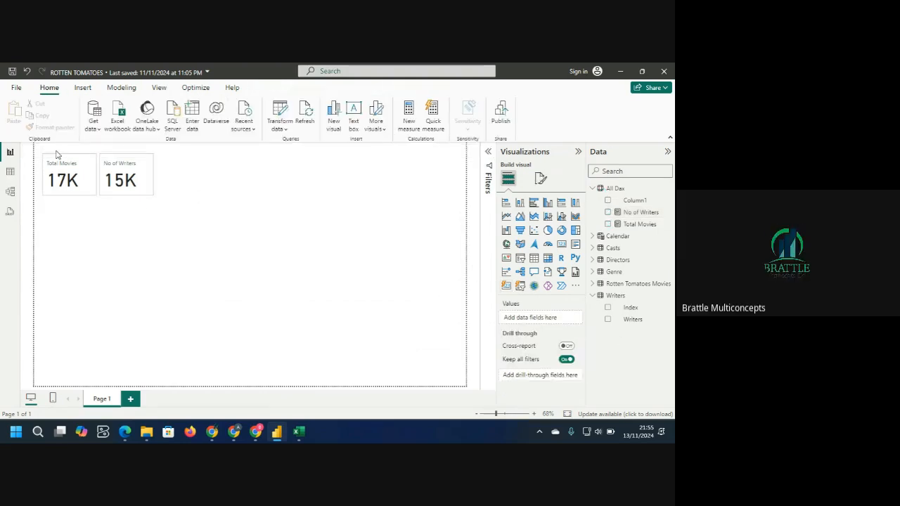
Remove No of Writers from the card and hide Column1 in the All Dax table.
left_click(75, 166)
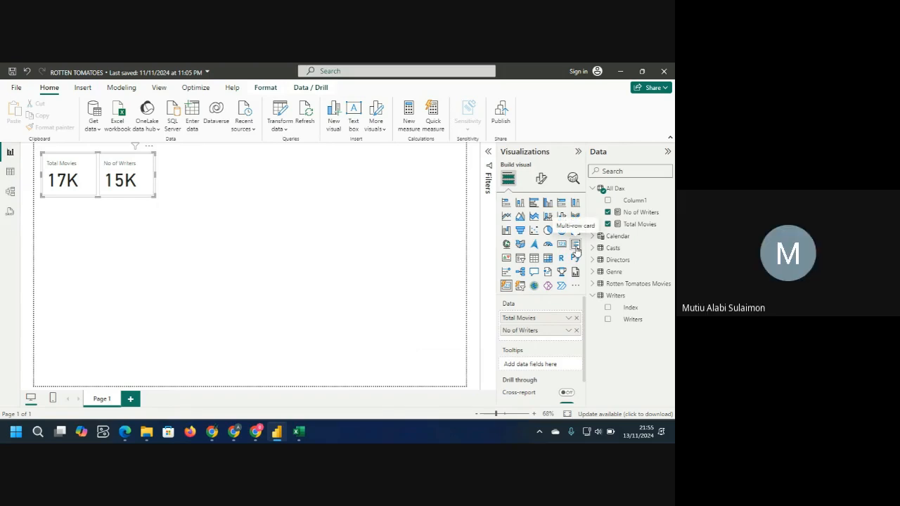
left_click(576, 331)
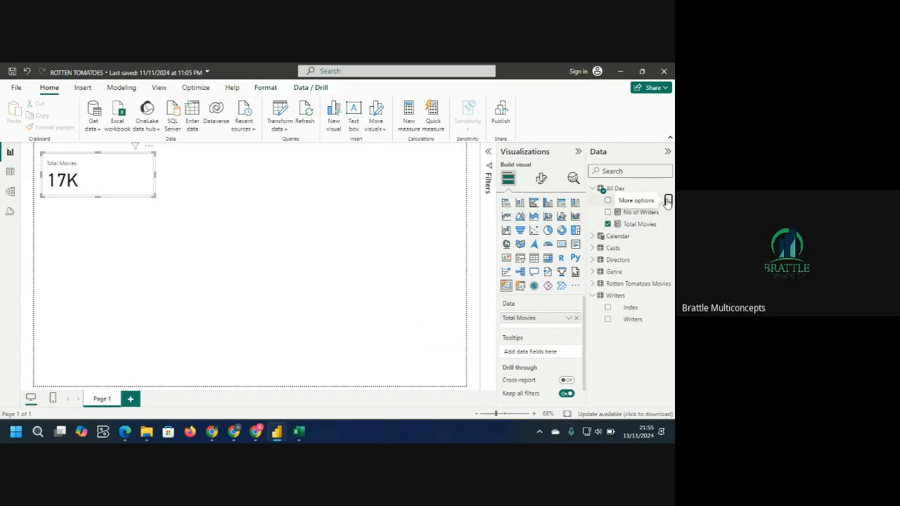
left_click(668, 200)
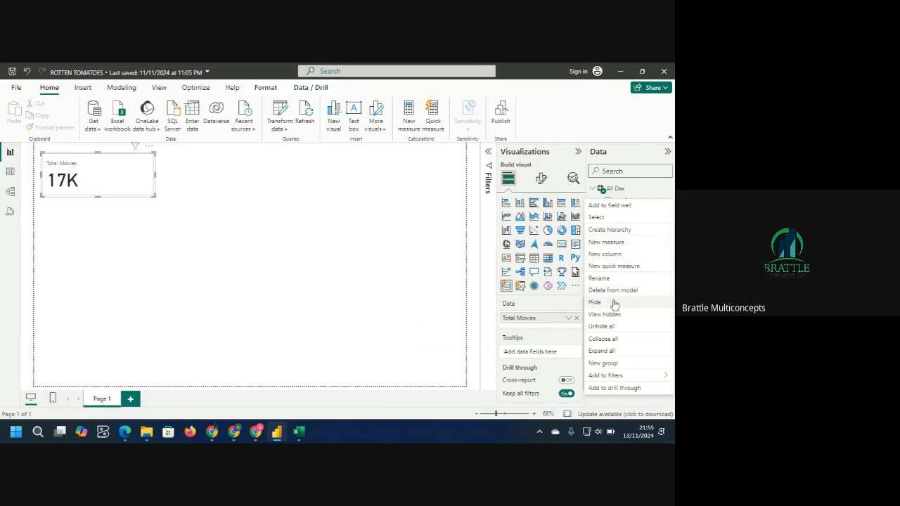
left_click(616, 303)
Add the No of Writers measure back to the card beside Total Movies.
left_click(636, 201)
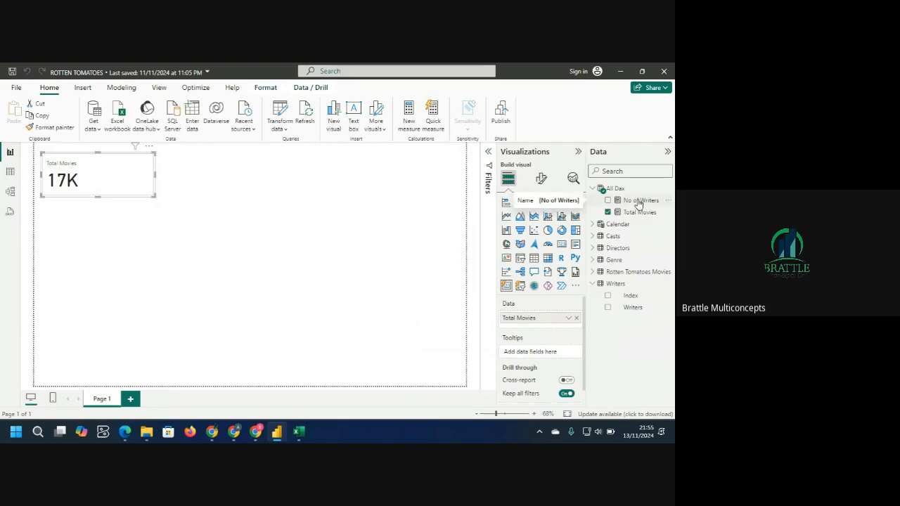
left_click_drag(638, 204, 553, 329)
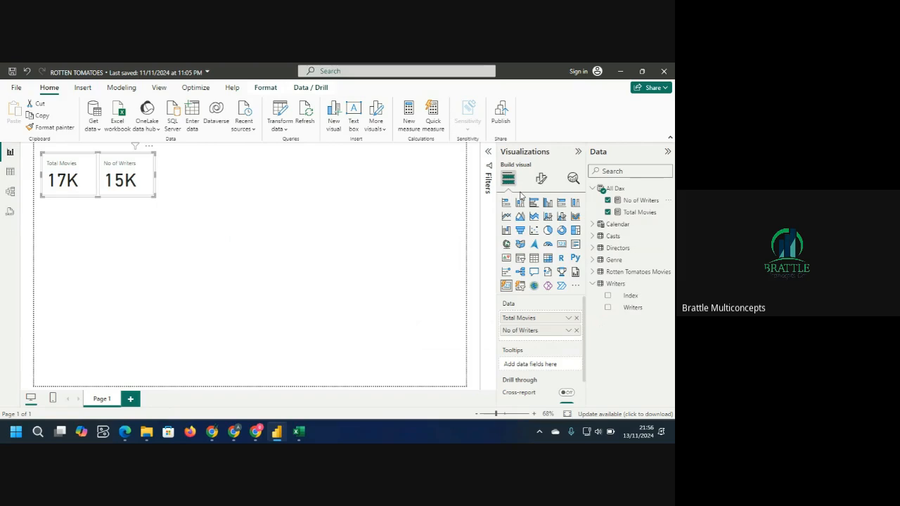
Open the No of Writers measure in the All Dax table and select its whole formula.
left_click(636, 202)
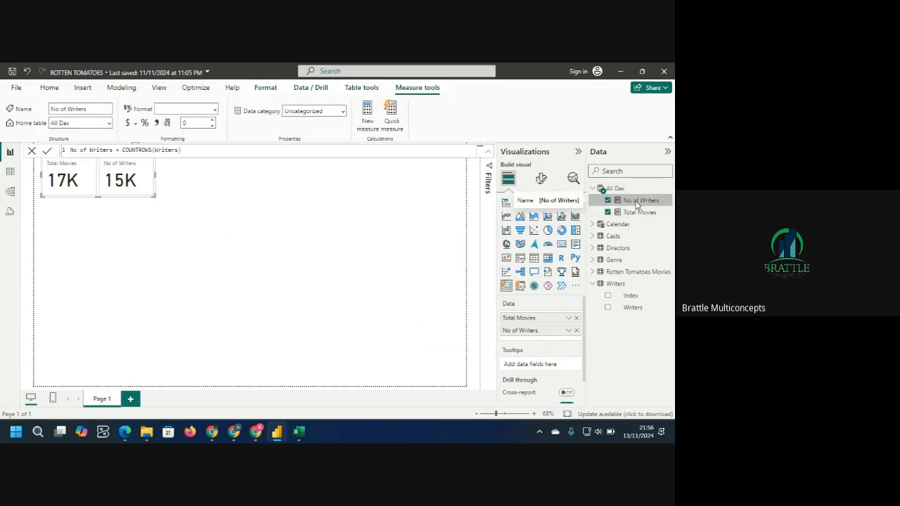
right_click(635, 204)
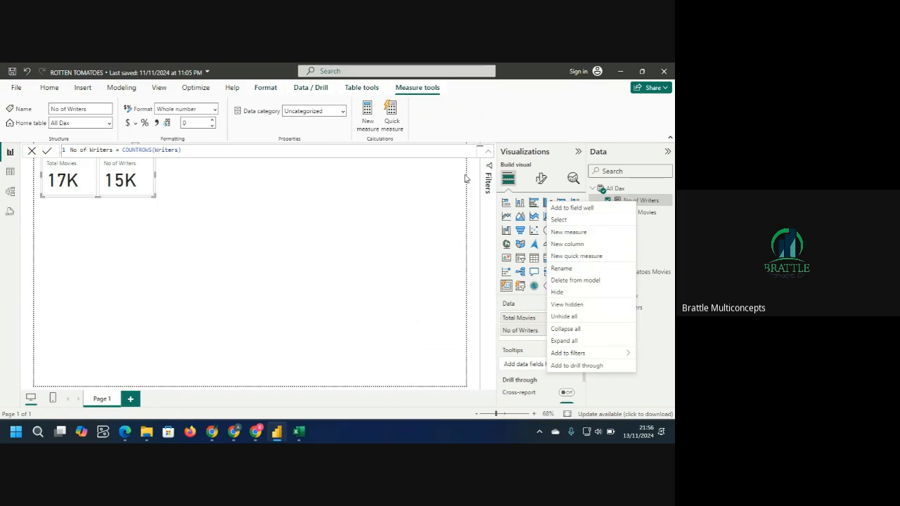
left_click(244, 153)
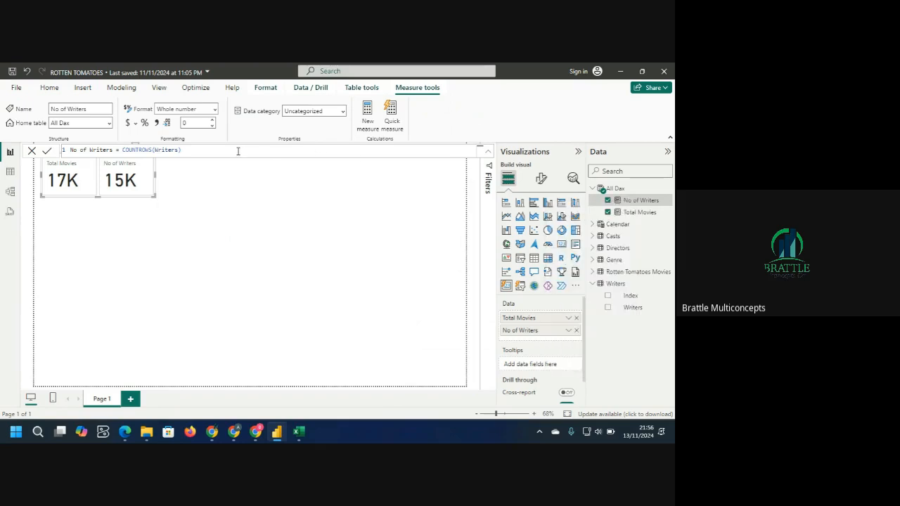
key("ctrl+a")
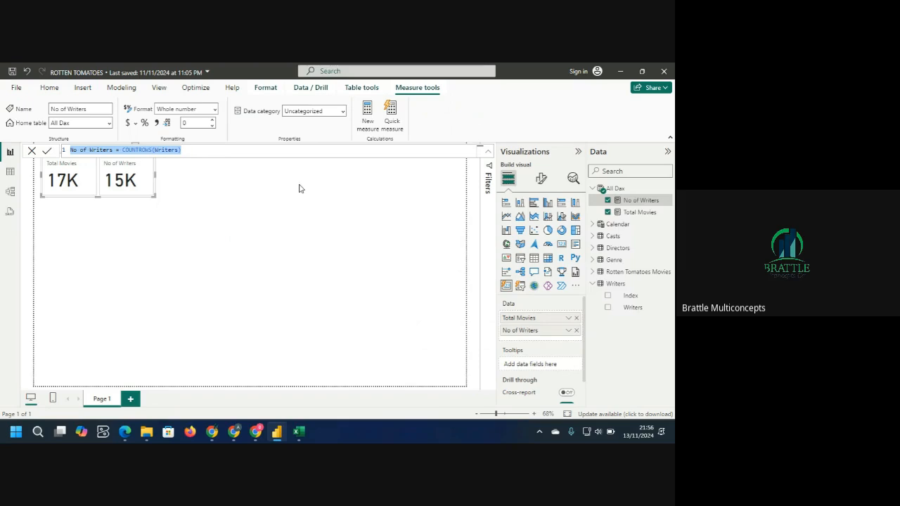
Start a new measure in the All Dax table and name it No of Directors.
left_click(368, 111)
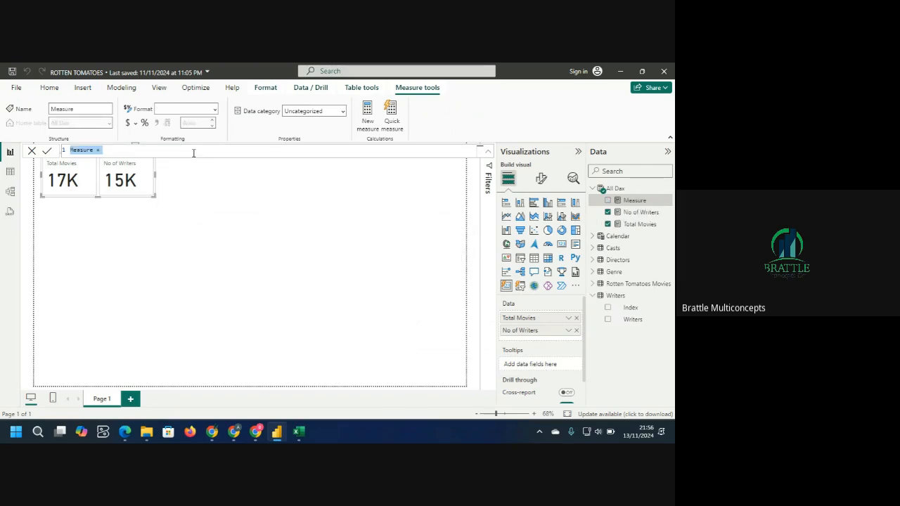
type("Ro o")
type("f dire")
type("ctors")
left_click(74, 150)
key("BackSpace")
type("N")
key("Right")
key("Right")
key("Right")
key("Right")
key("Right")
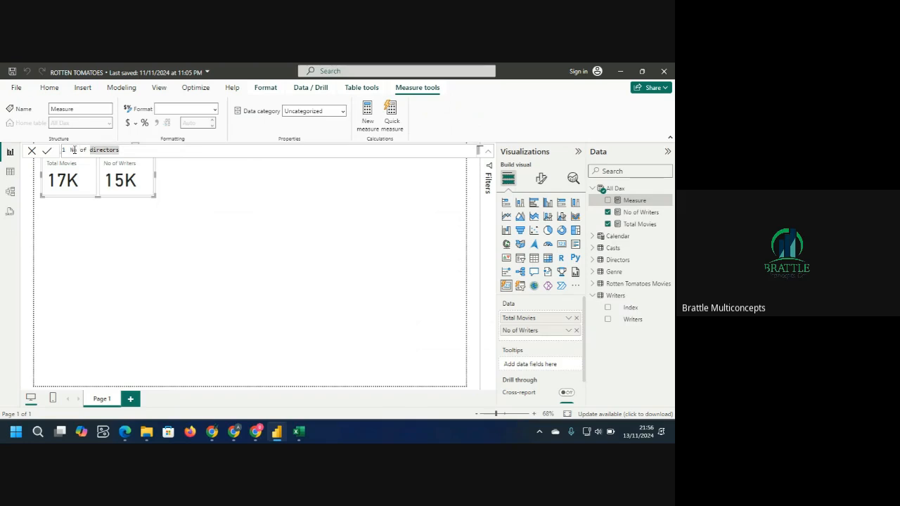
key("BackSpace")
type("D")
Define the No of Directors measure as COUNTROWS(Directors) and commit the formula.
left_click(147, 150)
type("= count")
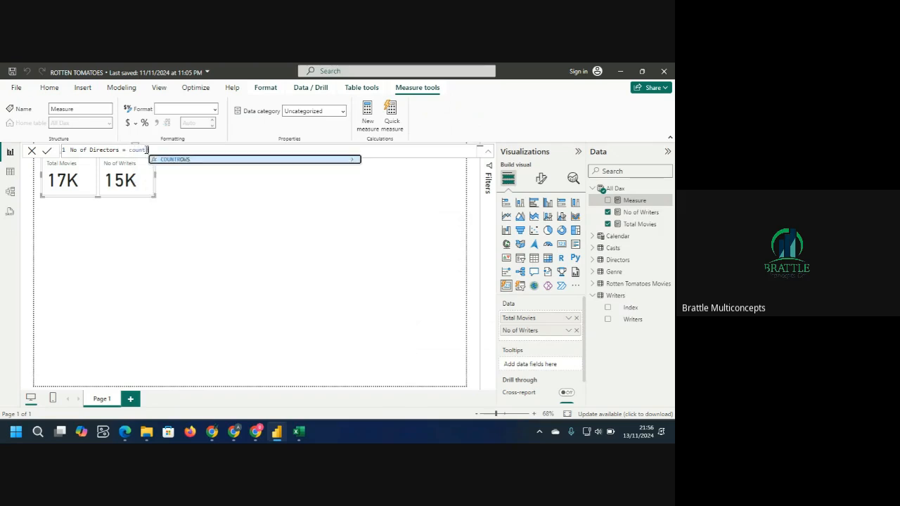
type("r")
key("Tab")
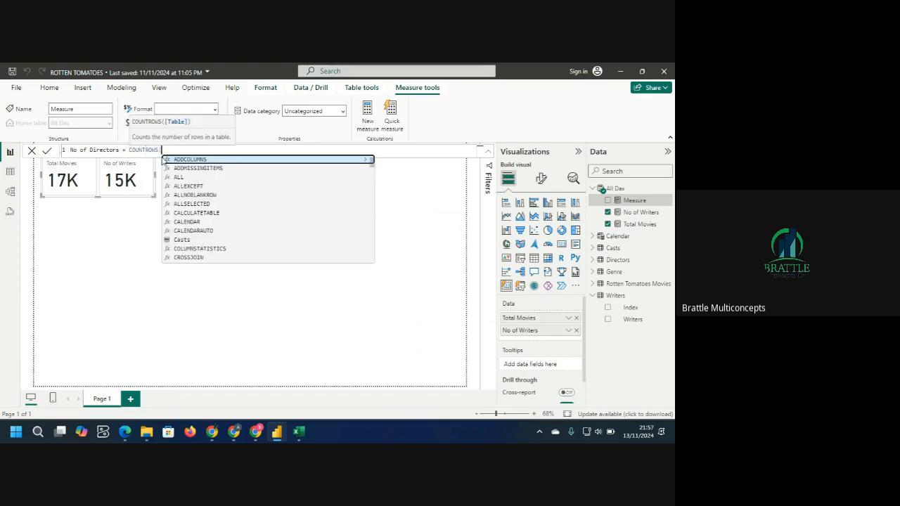
type("dire")
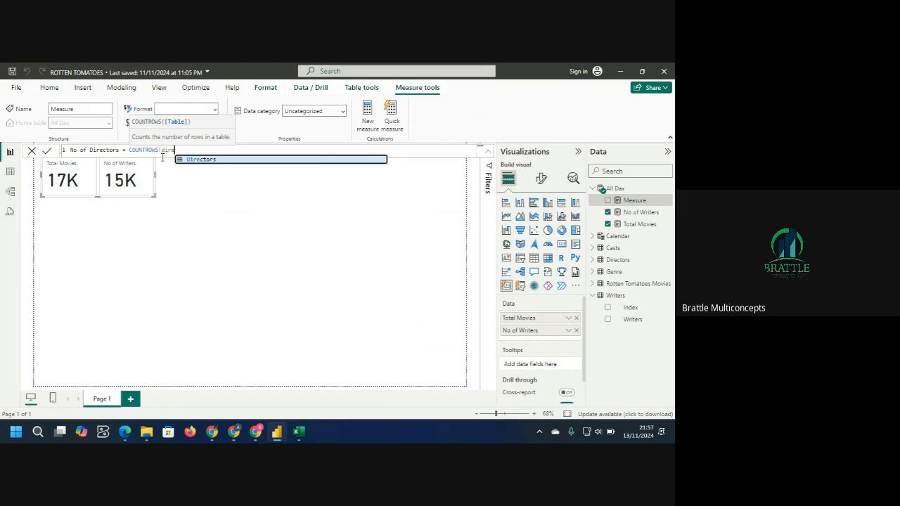
left_click(203, 161)
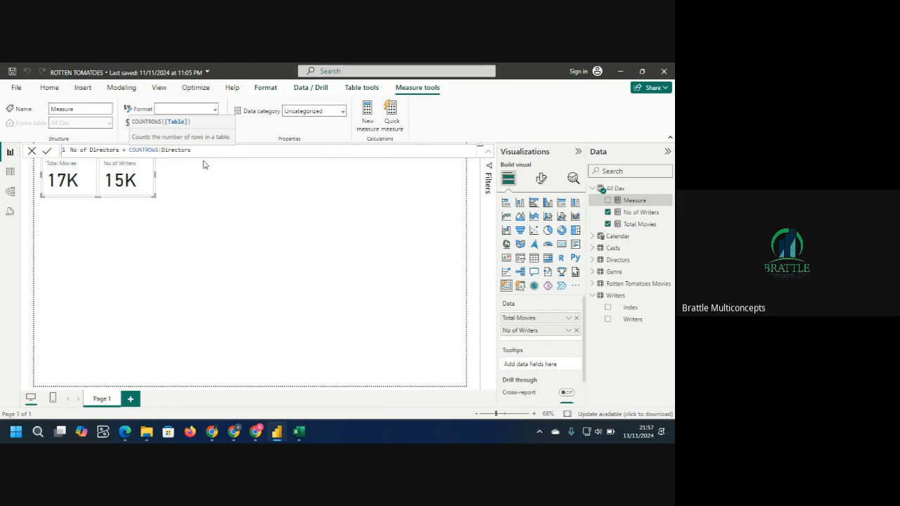
type(")")
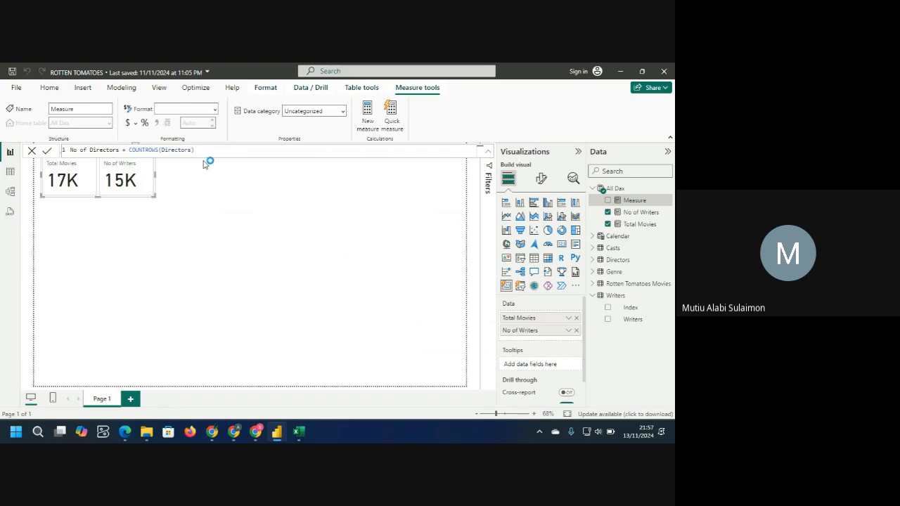
key("Return")
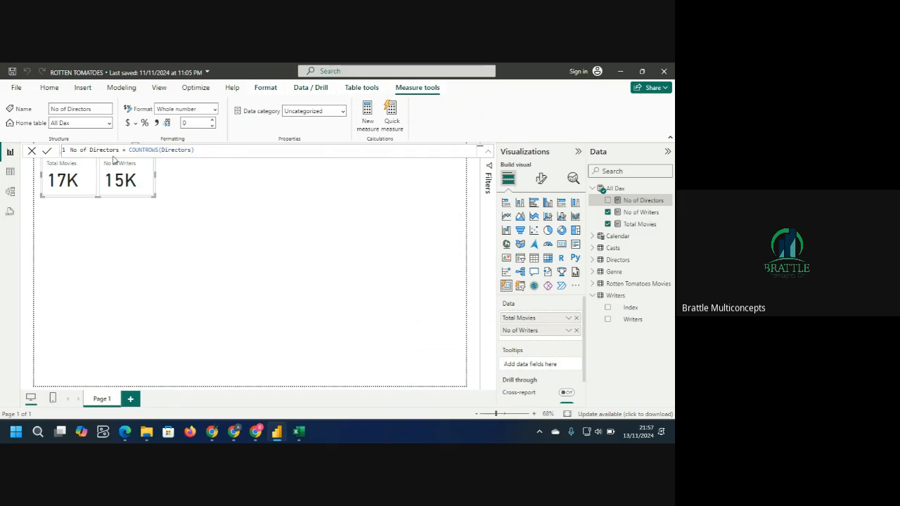
Examine the studio_name column in the data of the Rotten Tomatoes Movies table.
left_click(11, 171)
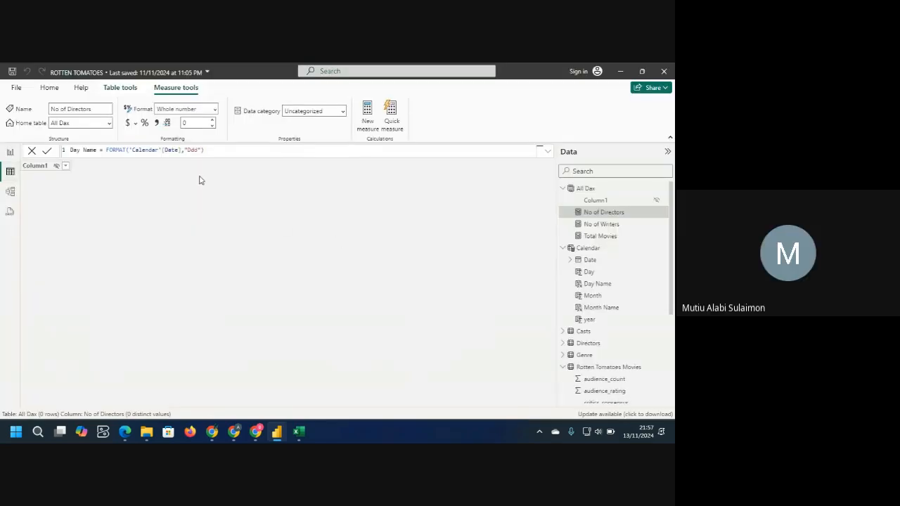
left_click(609, 367)
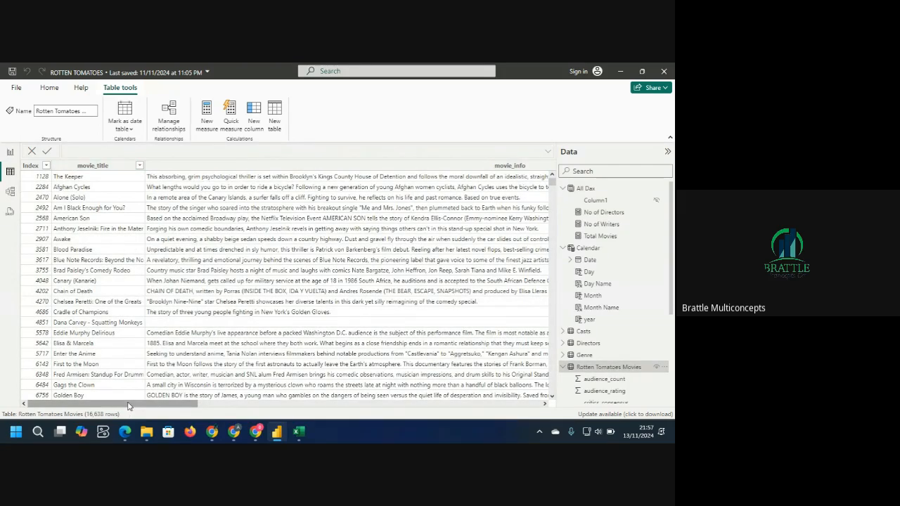
left_click_drag(128, 403, 425, 421)
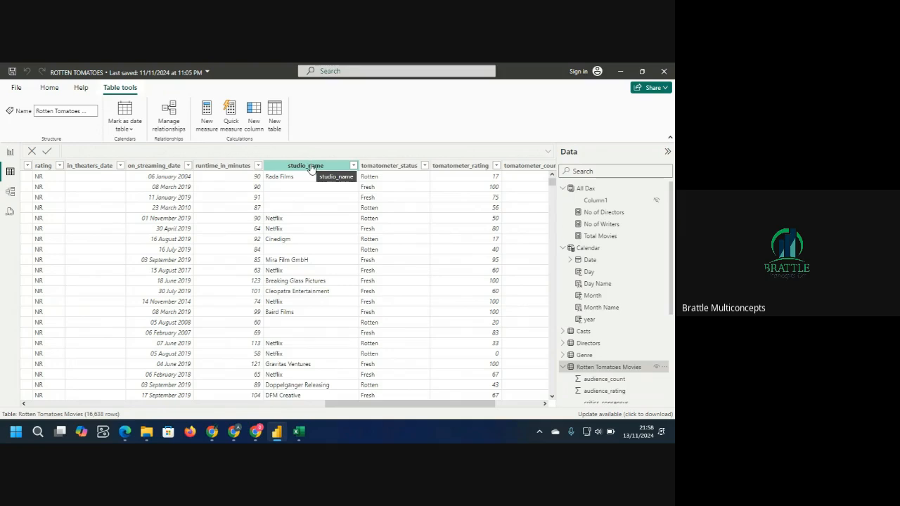
left_click(288, 221)
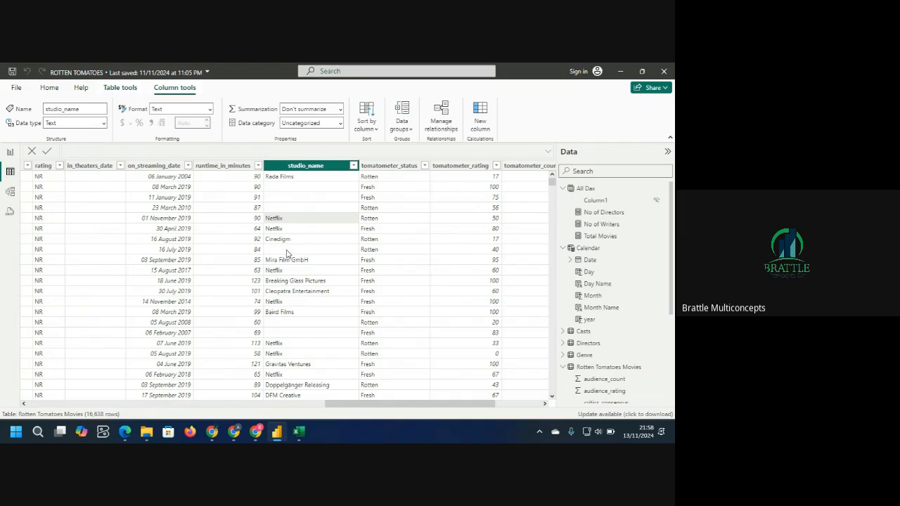
left_click(329, 166)
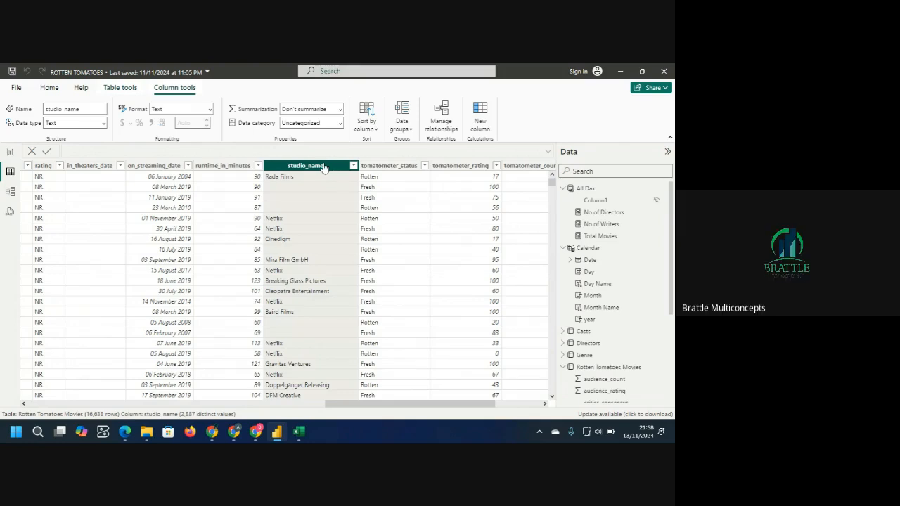
Return to the report and add No of Directors to the card after No of Writers, widening the card to fit three values.
left_click(11, 152)
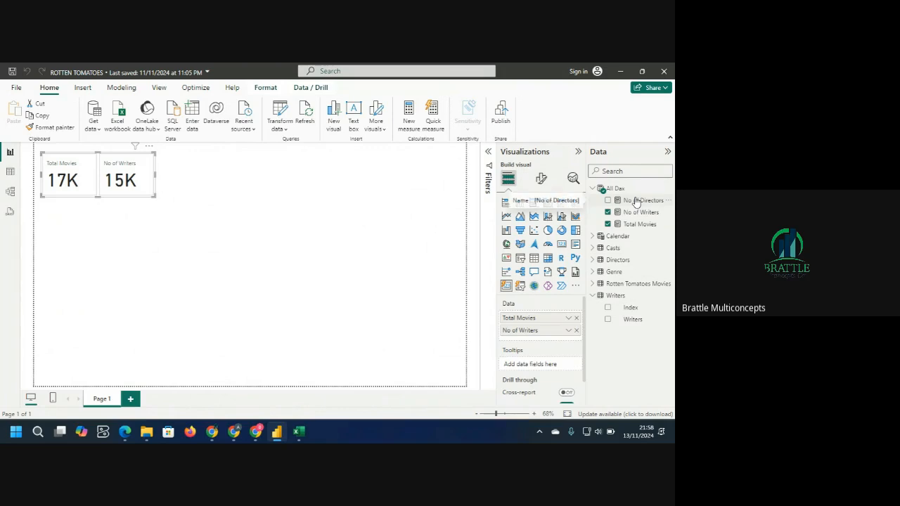
left_click_drag(635, 200, 551, 341)
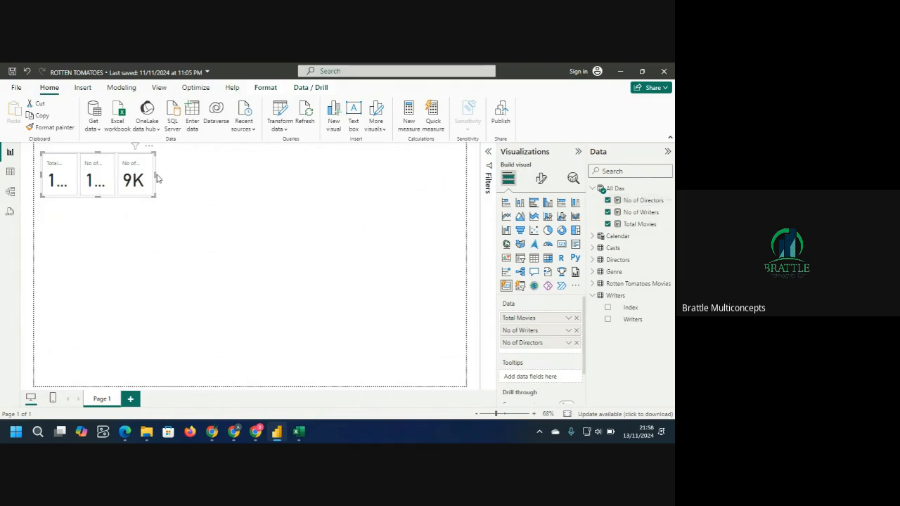
left_click_drag(154, 175, 210, 172)
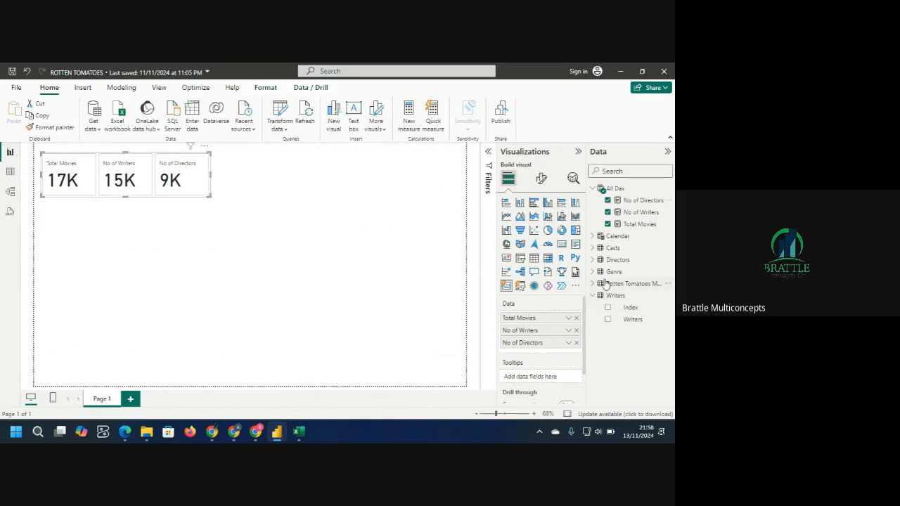
Expand the Rotten Tomatoes Movies fields and widen the three-value card further across the page.
left_click(597, 284)
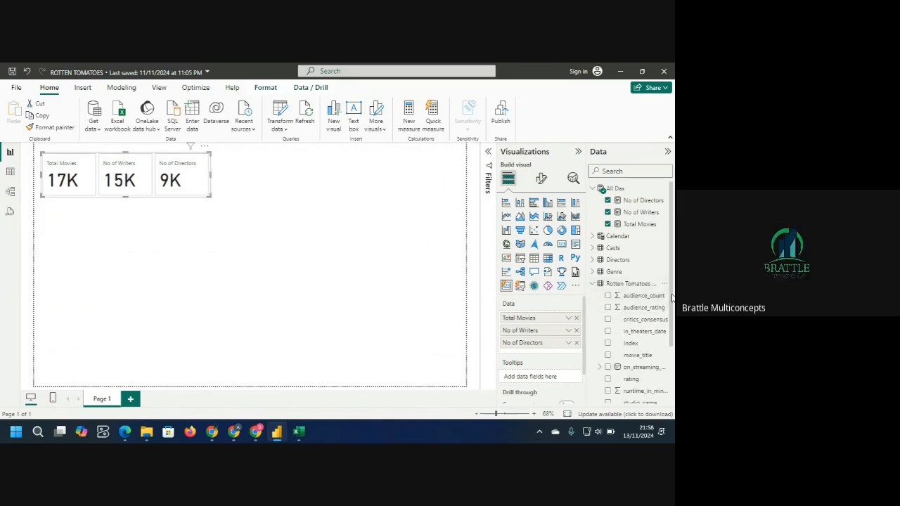
scroll(670, 281, "down", 3)
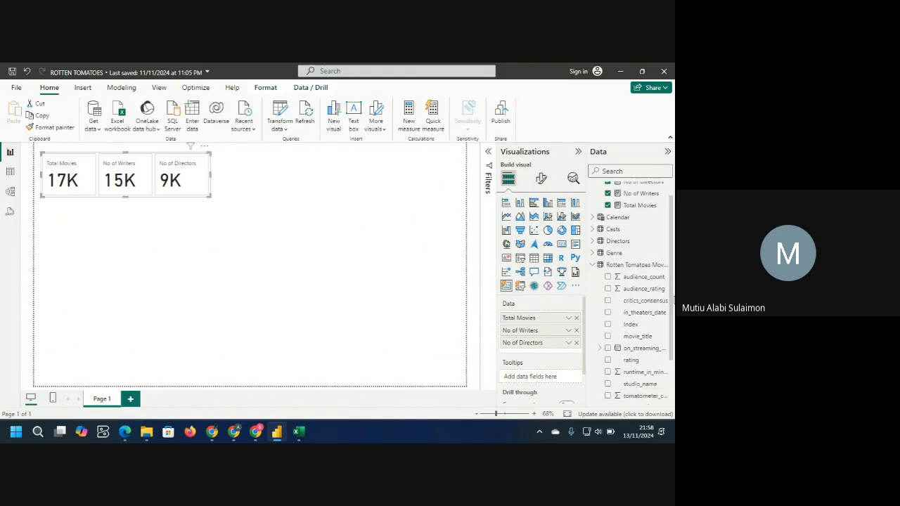
scroll(633, 288, "down", 1)
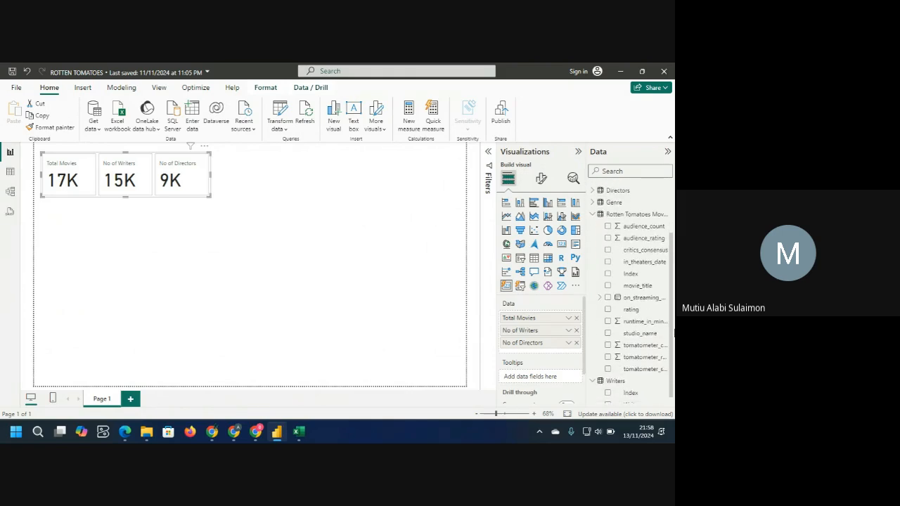
left_click_drag(675, 334, 674, 335)
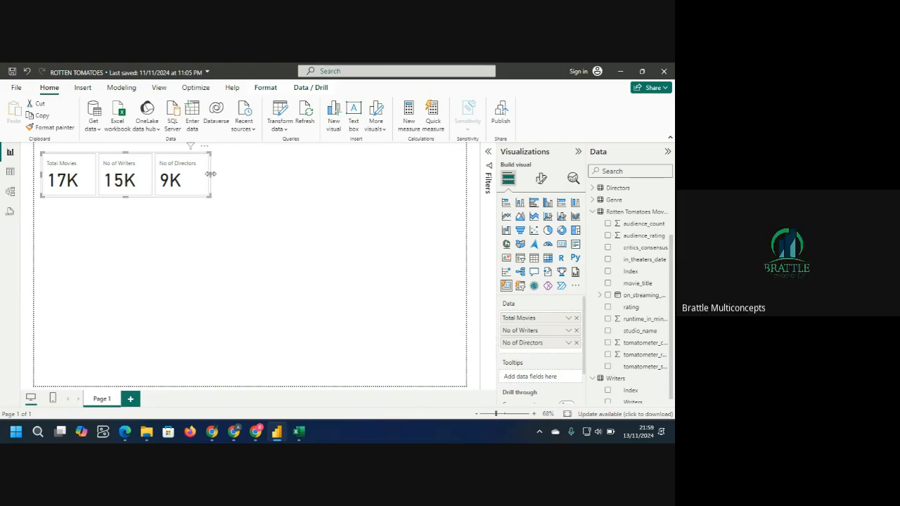
left_click_drag(219, 173, 252, 185)
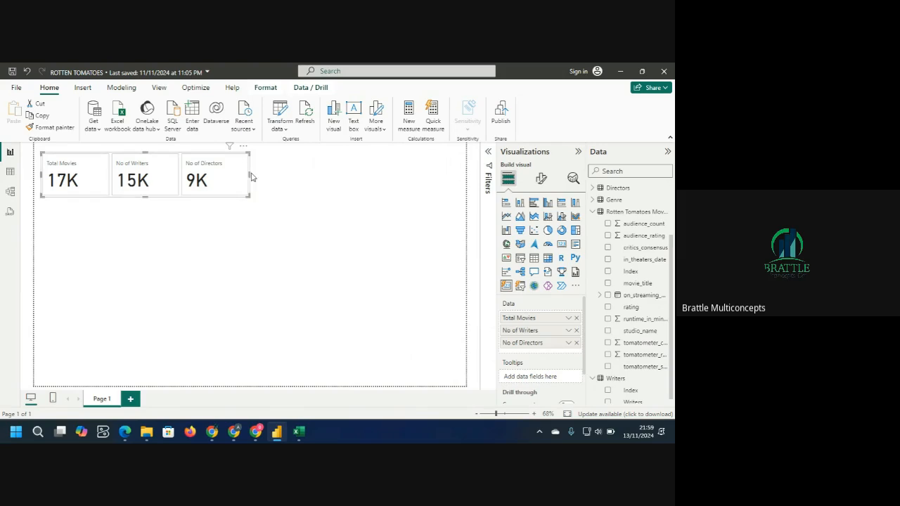
mouse_move(251, 177)
left_mouse_down()
mouse_move(277, 176)
mouse_move(261, 173)
left_mouse_up()
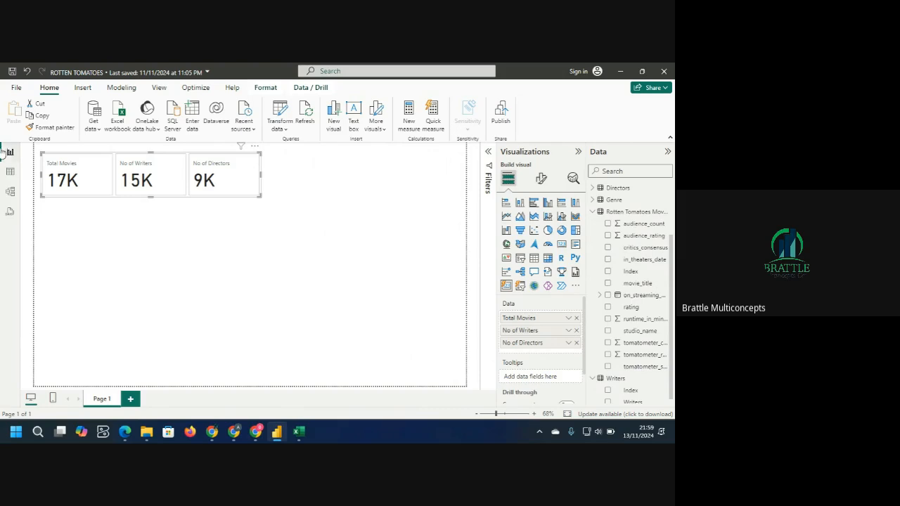
Examine the studio, tomatometer and audience columns across the rows of the Rotten Tomatoes Movies table.
left_click(10, 173)
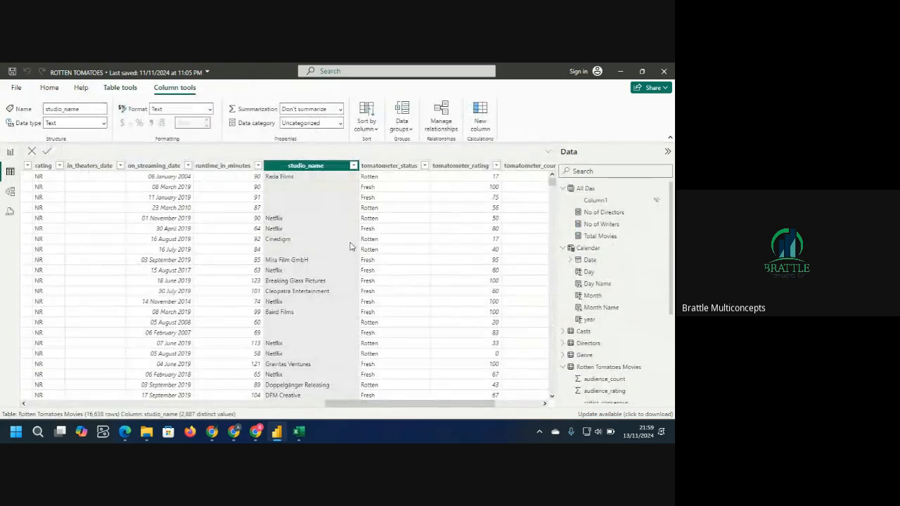
left_click_drag(380, 407, 577, 400)
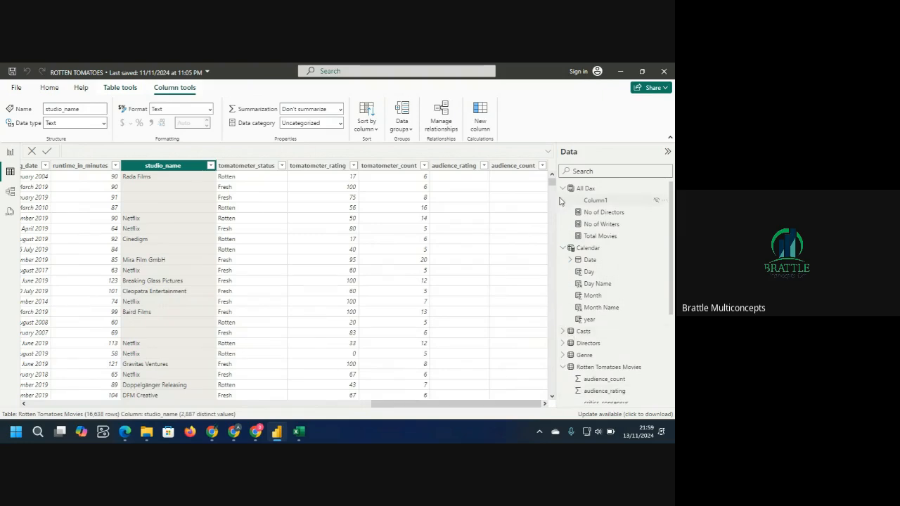
left_click_drag(553, 184, 561, 240)
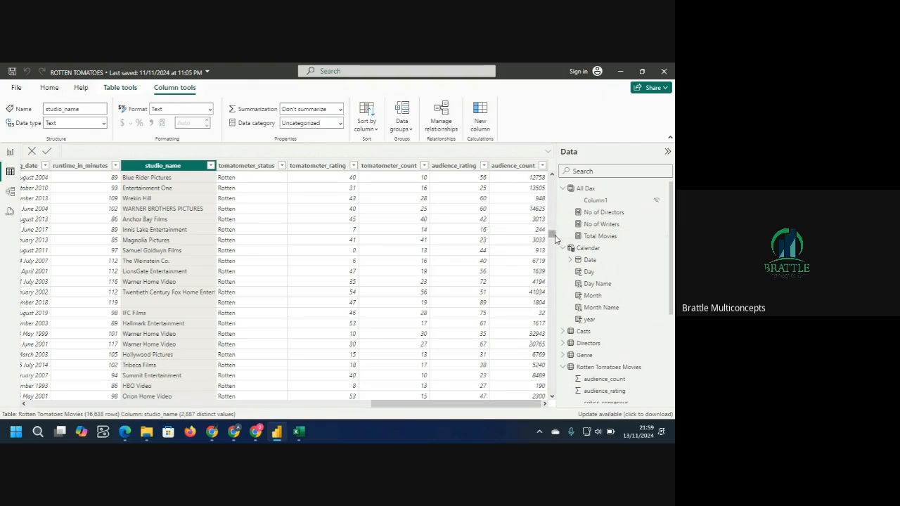
left_click_drag(553, 238, 552, 289)
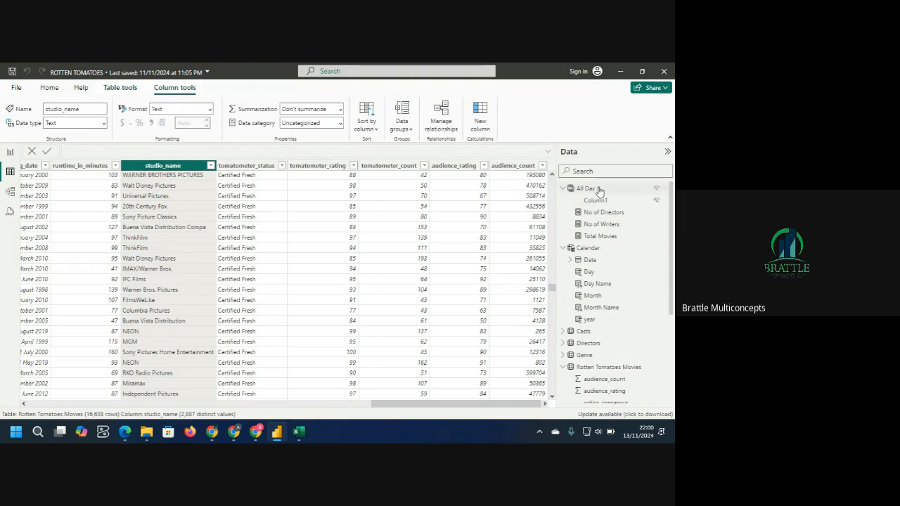
Delete Column1 from the All Dax table.
left_click(664, 203)
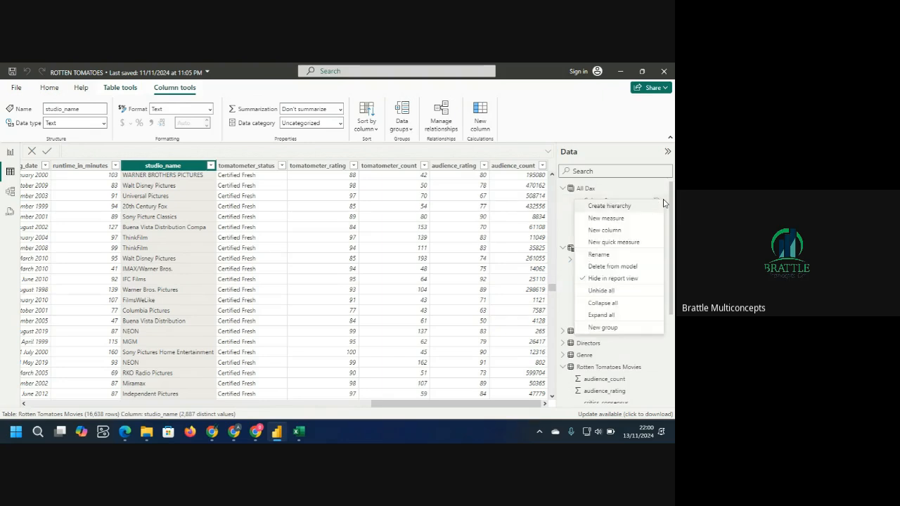
left_click(622, 268)
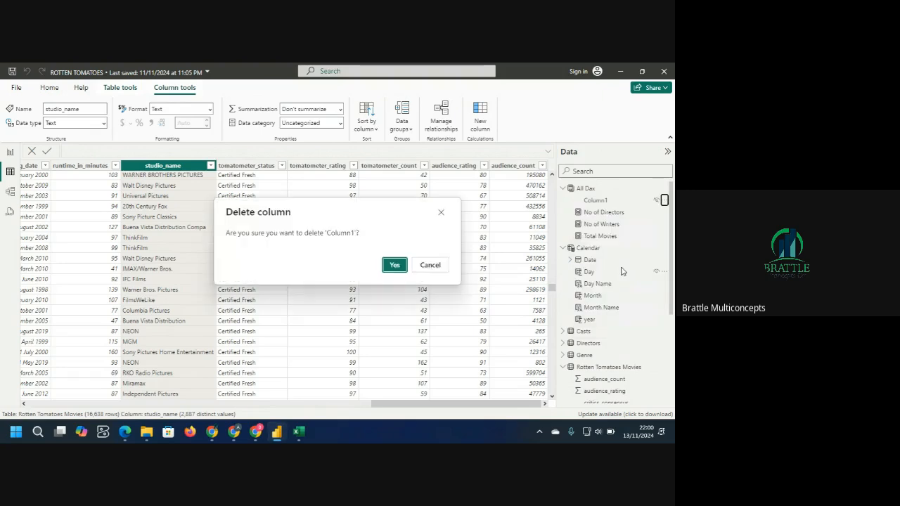
left_click(394, 266)
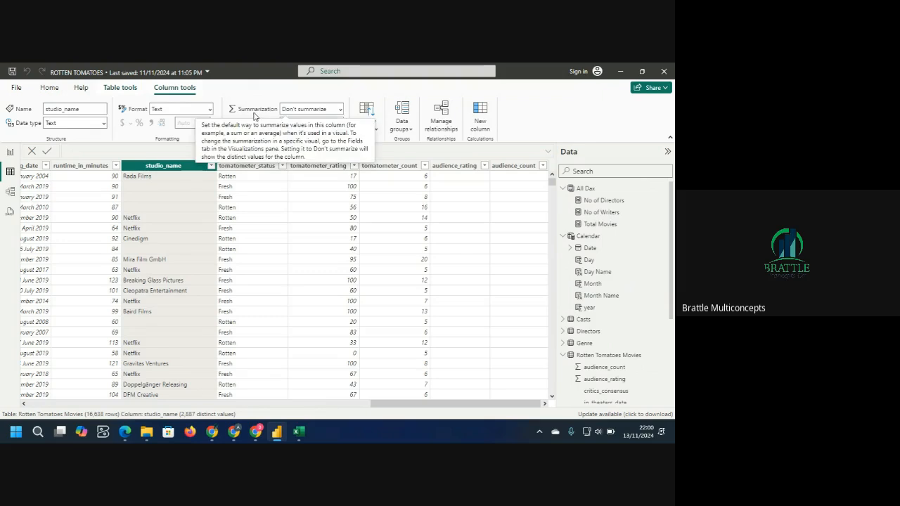
In the report view, create the measure No of Audience = SUM('Rotten Tomatoes Movies'[audience_count]) with All Dax as its home table.
left_click(10, 151)
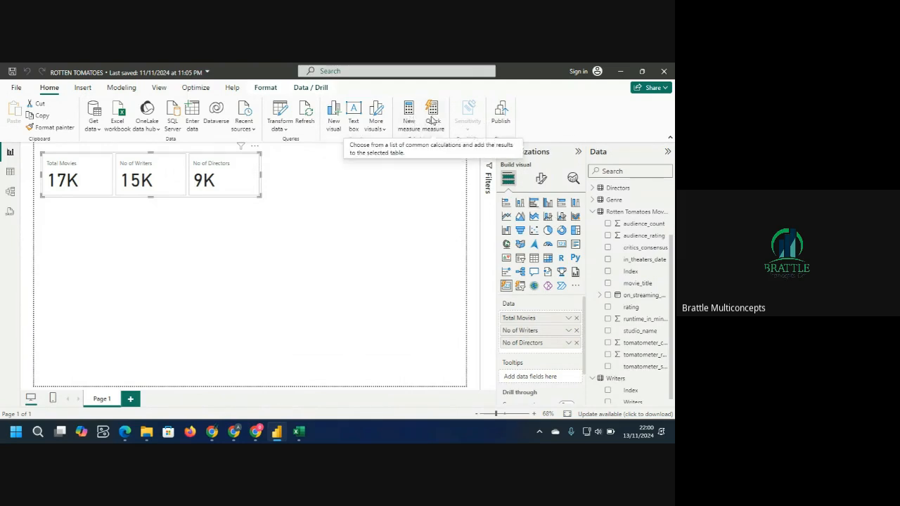
left_click(407, 115)
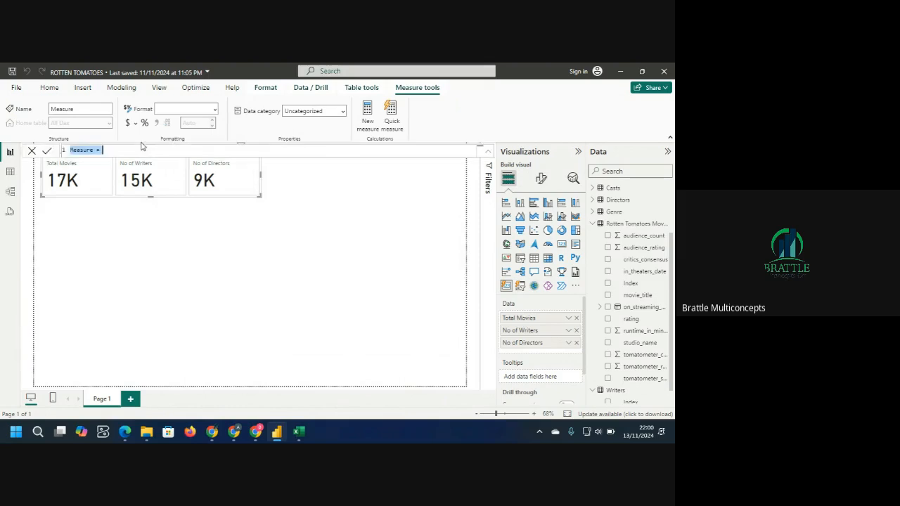
type("N")
key("BackSpace")
key("BackSpace")
key("BackSpace")
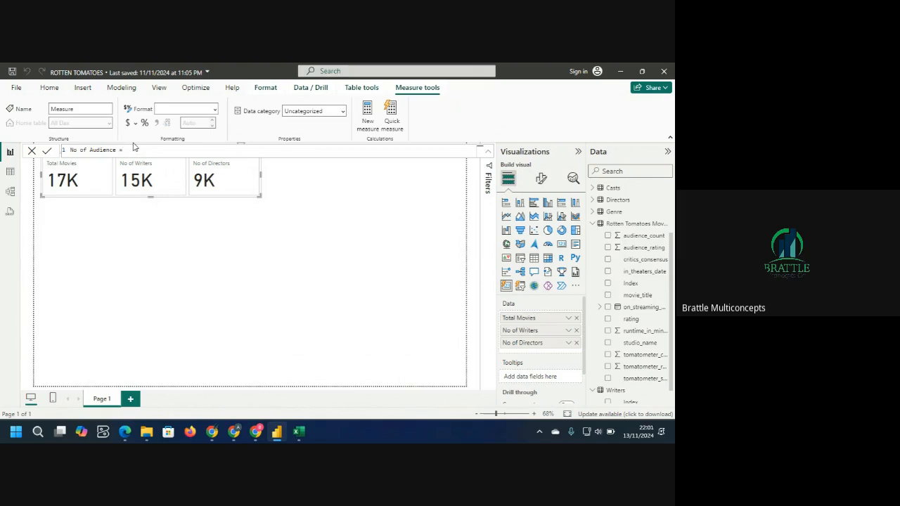
type("= Sum")
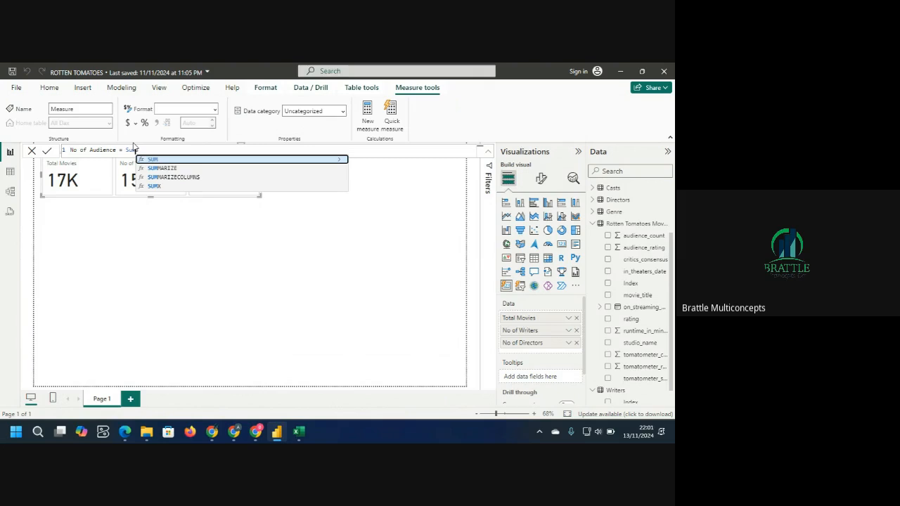
key("Tab")
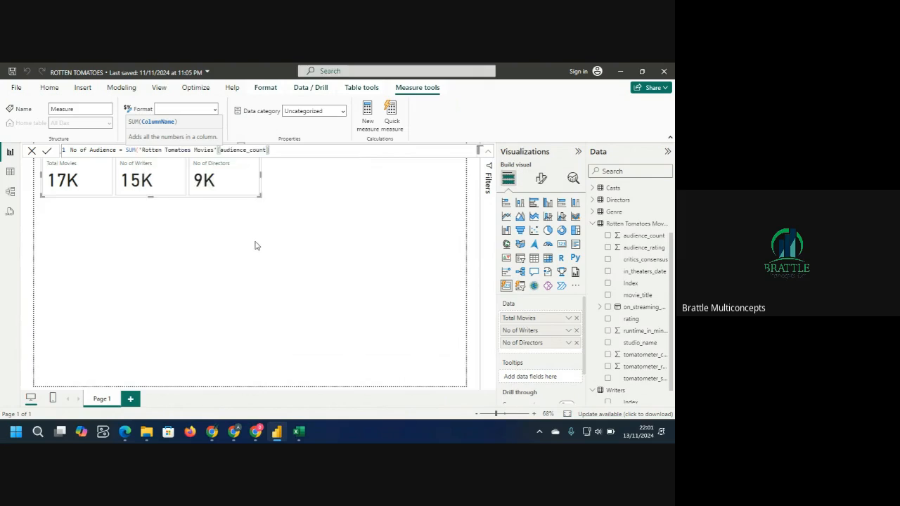
type("])")
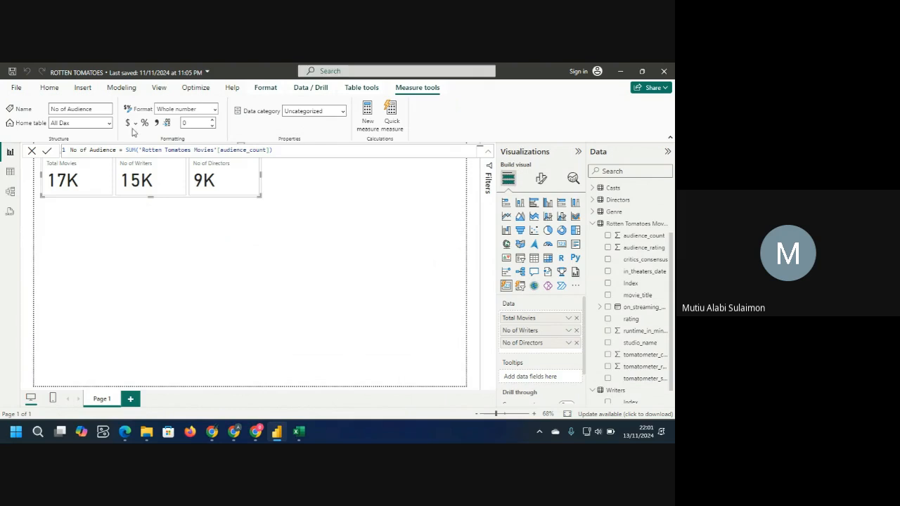
left_click(109, 124)
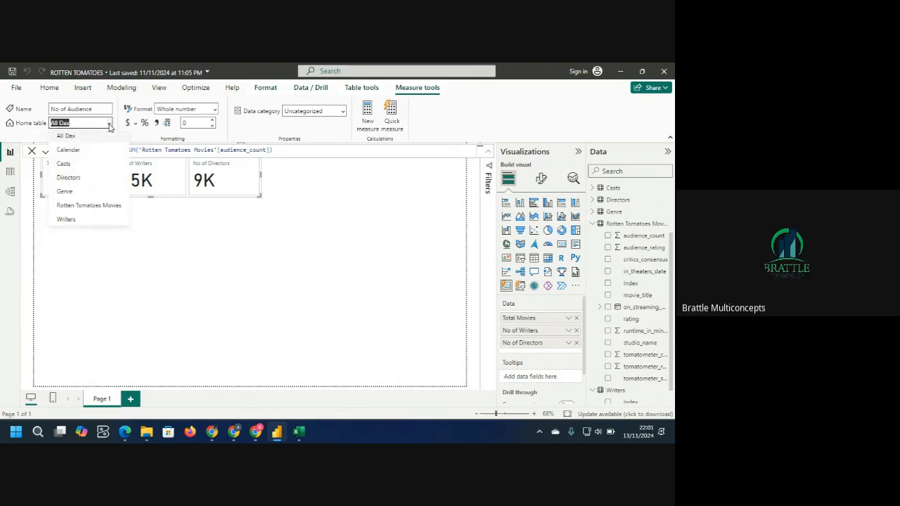
left_click(88, 138)
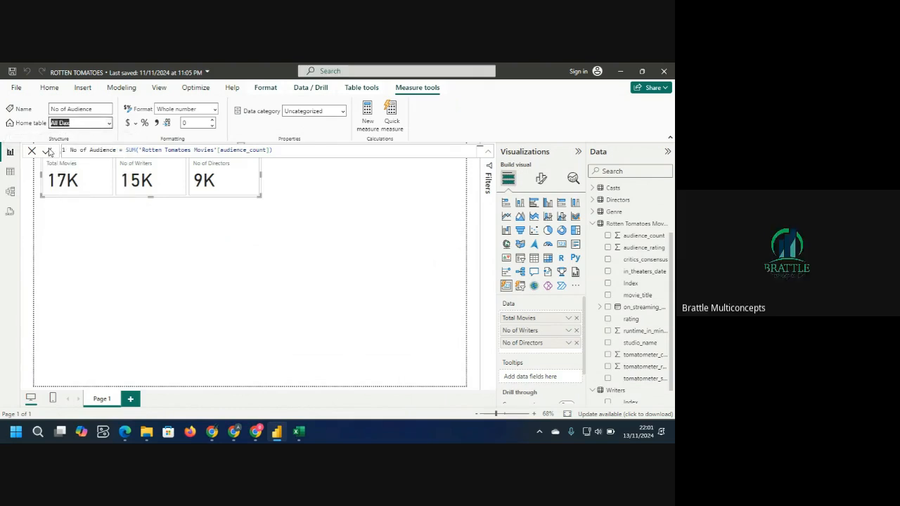
left_click(47, 151)
Add the No of Audience measure to the card visual and enlarge the visual to span the full page width with more height.
scroll(673, 270, "up", 3)
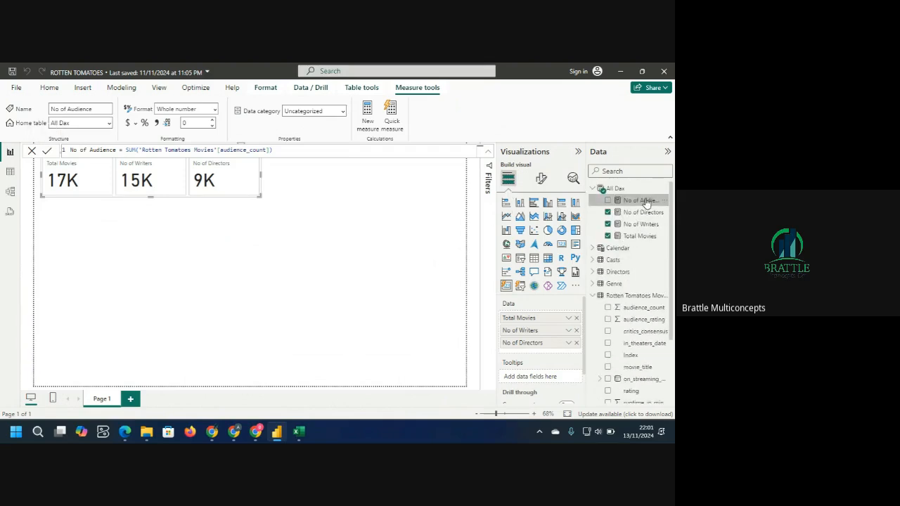
left_click_drag(646, 201, 560, 355)
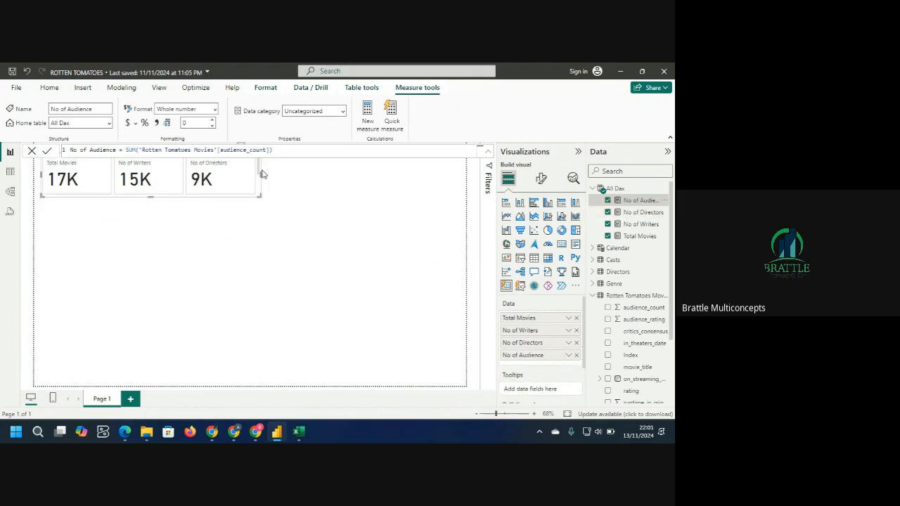
left_click_drag(260, 174, 340, 191)
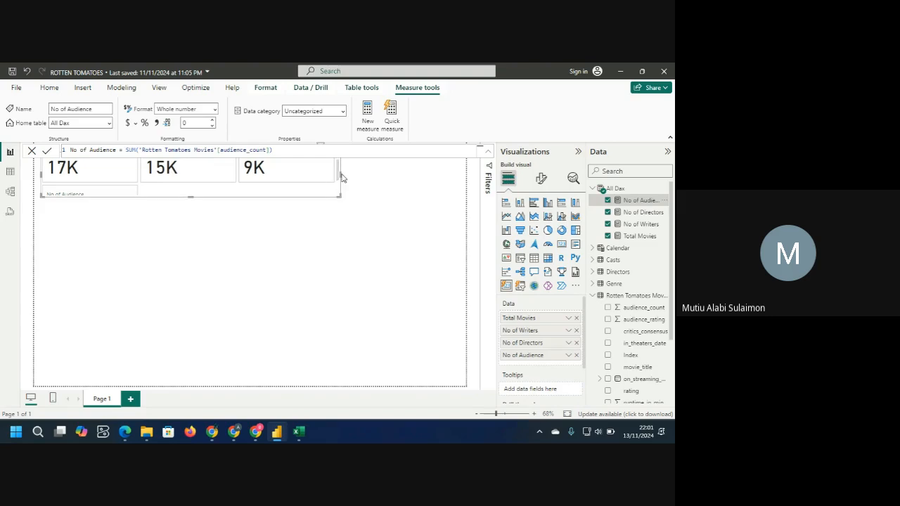
left_click_drag(340, 174, 193, 179)
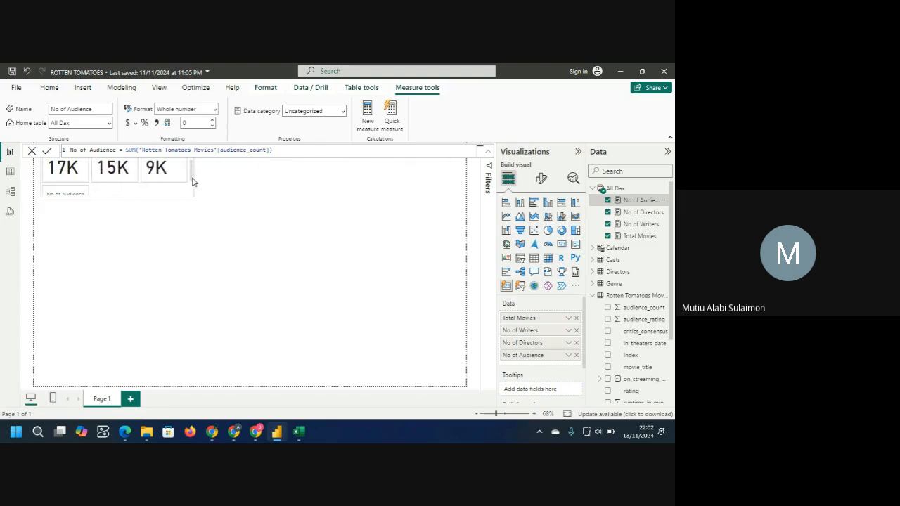
left_click(116, 201)
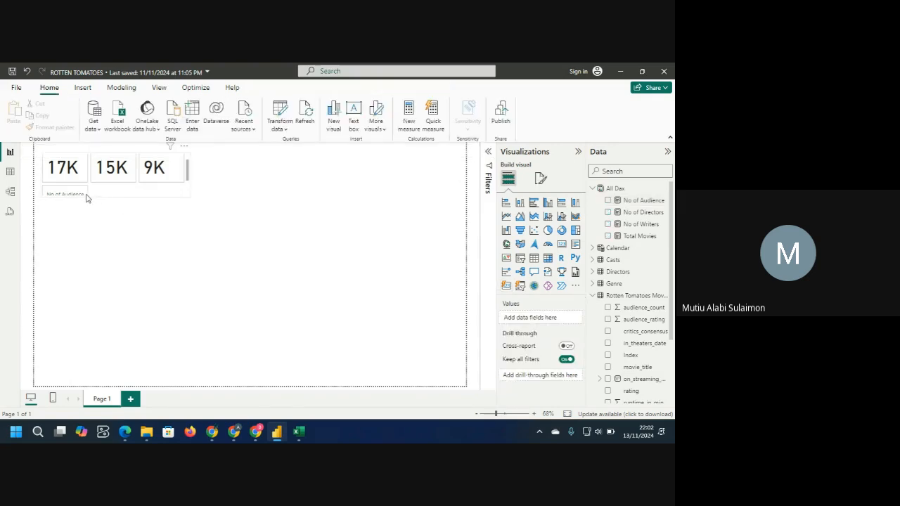
left_click(83, 196)
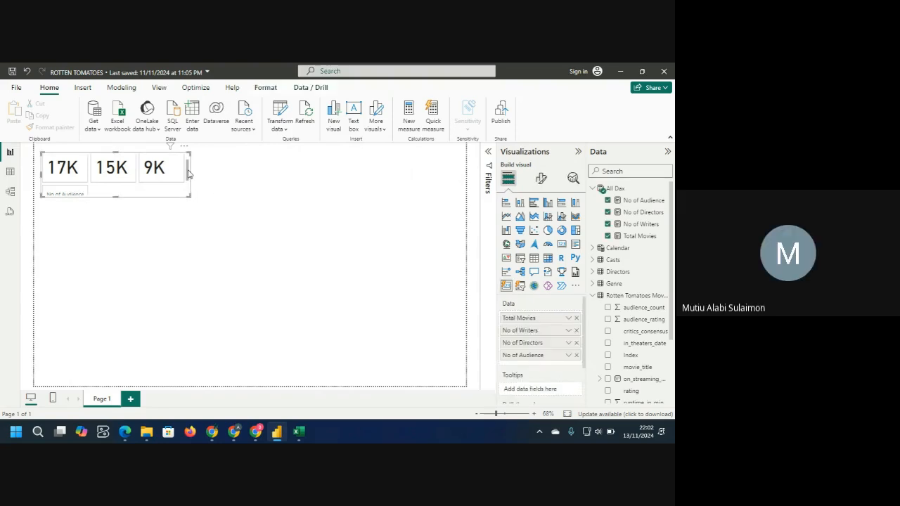
scroll(189, 172, "down", 1)
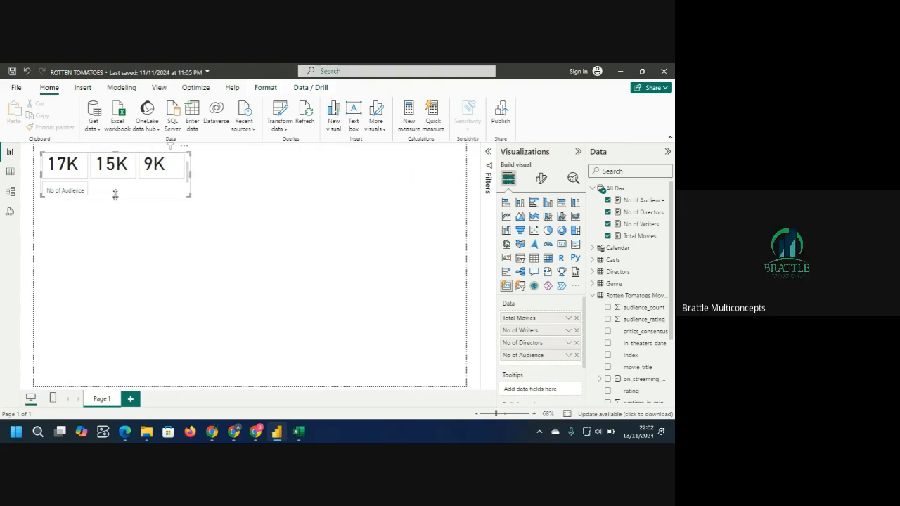
left_click_drag(116, 196, 118, 224)
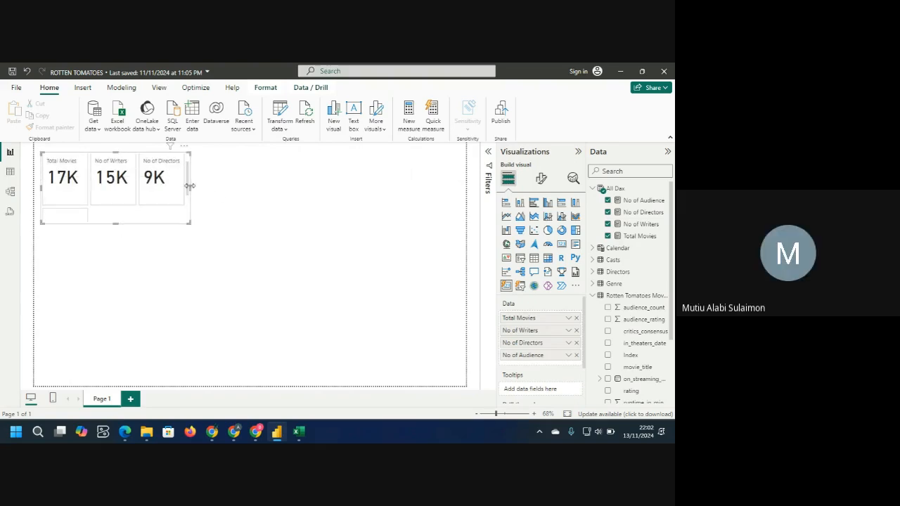
left_click_drag(190, 186, 474, 190)
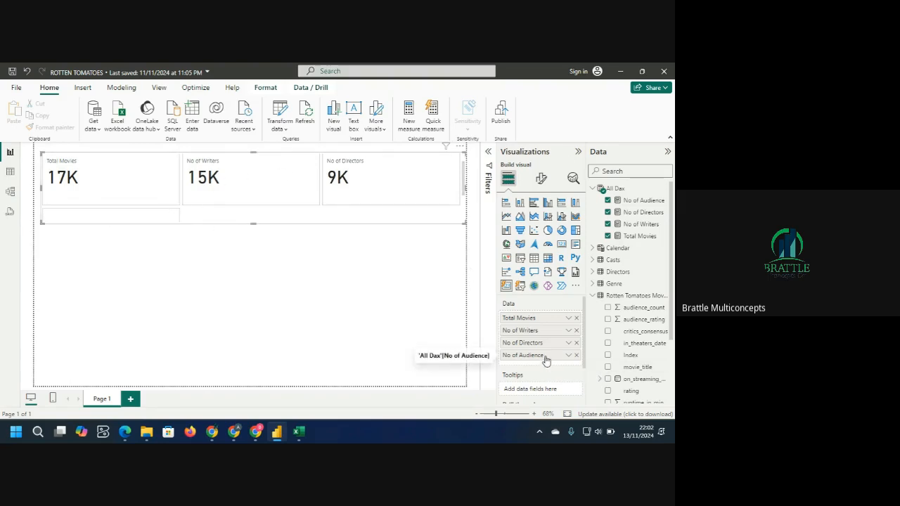
Move No of Audience to the front of the card visual's fields and back to the end.
left_click_drag(546, 353, 540, 318)
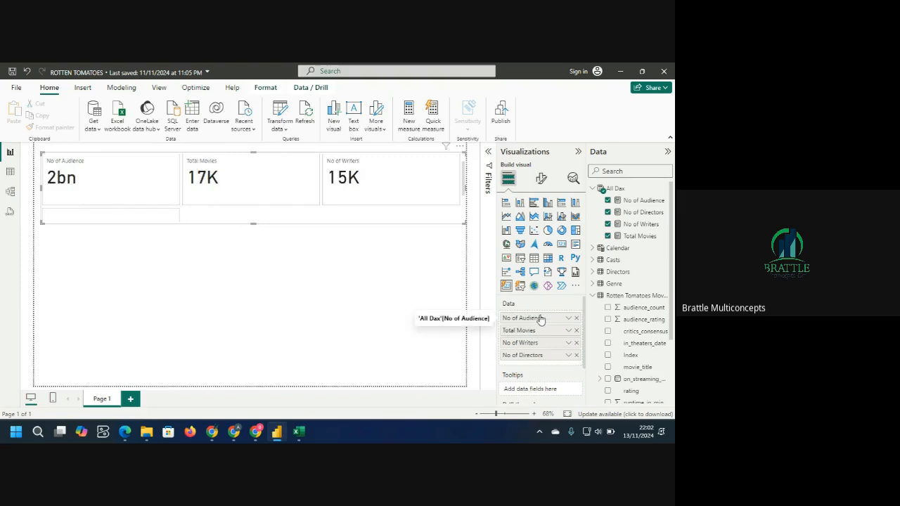
left_click_drag(540, 320, 539, 357)
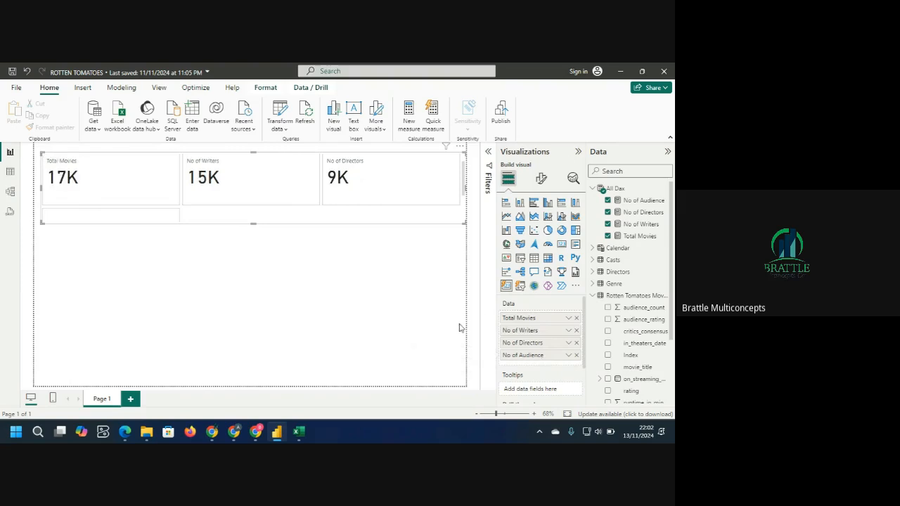
Set the card layout's maximum cards shown to 5 and reduce the card visual's height.
left_click(542, 179)
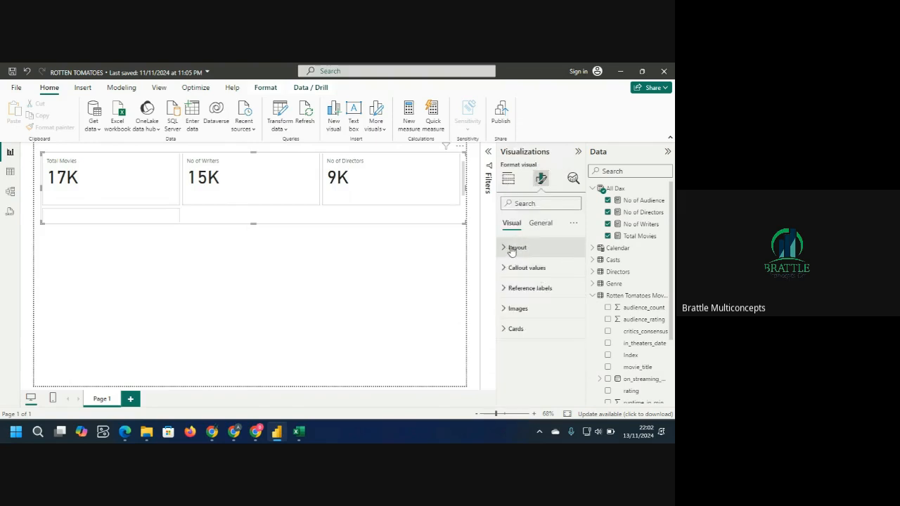
left_click(512, 251)
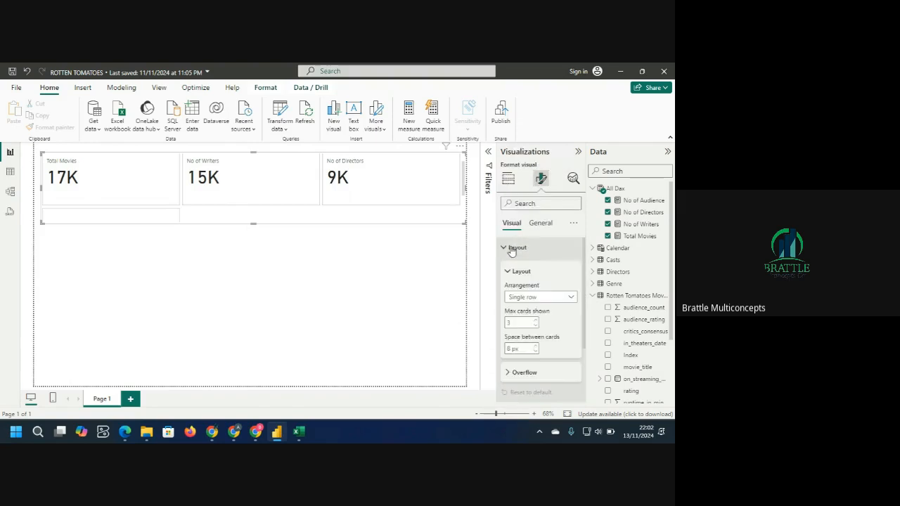
left_click(537, 321)
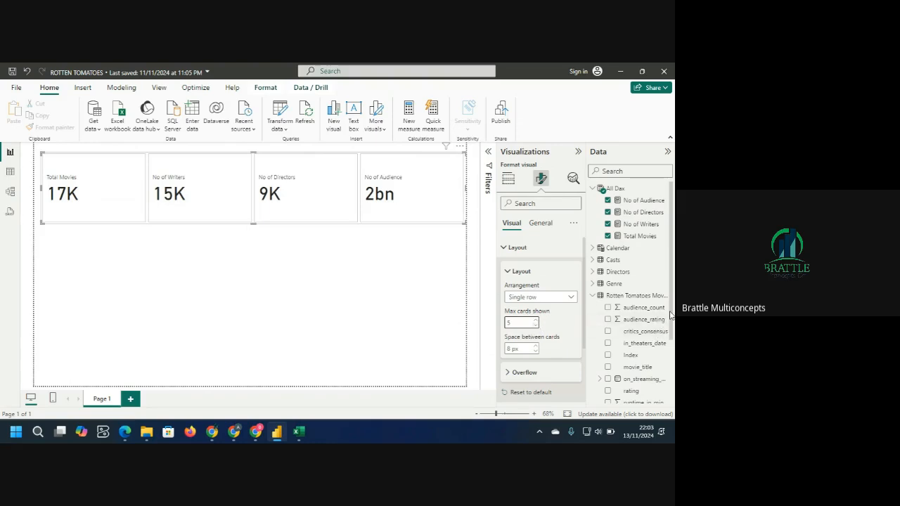
left_click_drag(671, 315, 673, 383)
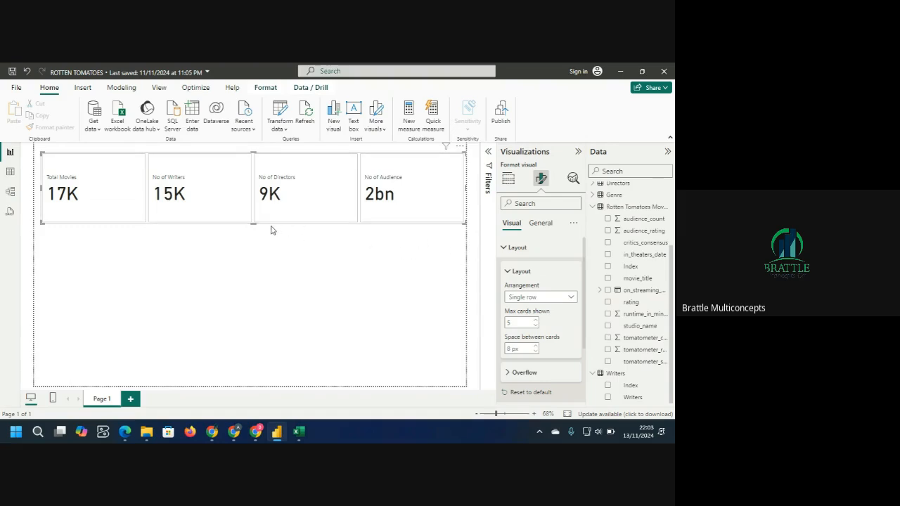
left_click_drag(253, 224, 251, 193)
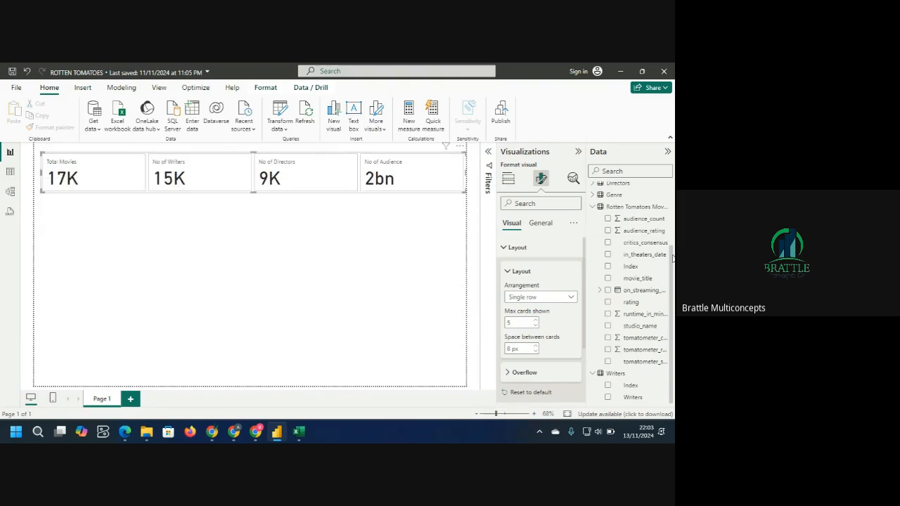
scroll(633, 225, "up", 3)
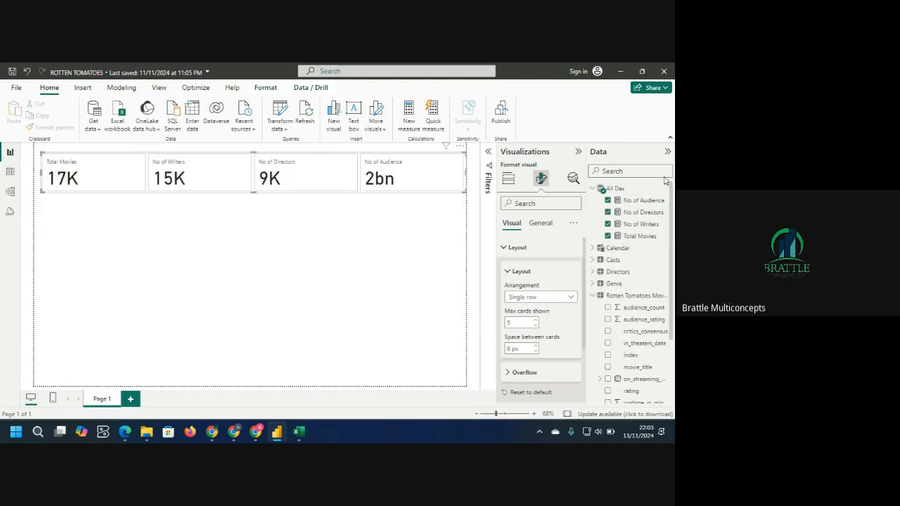
left_click(616, 189)
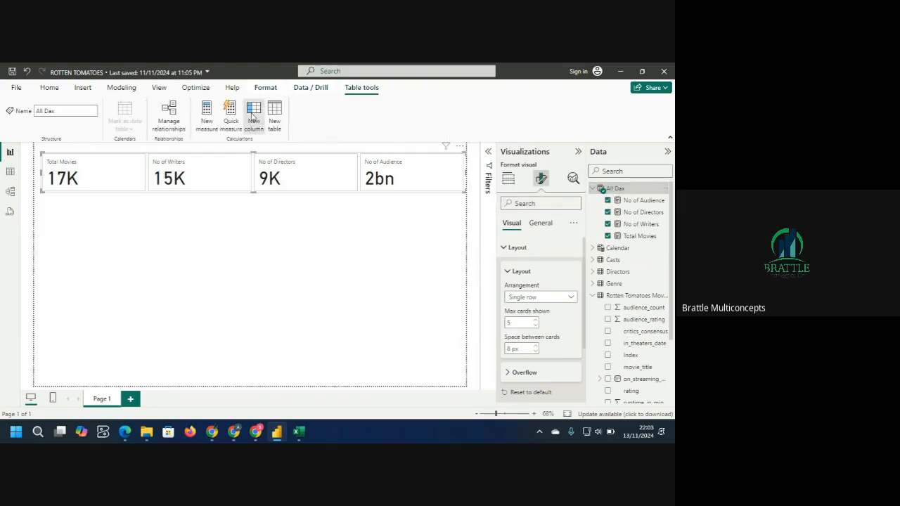
left_click(253, 116)
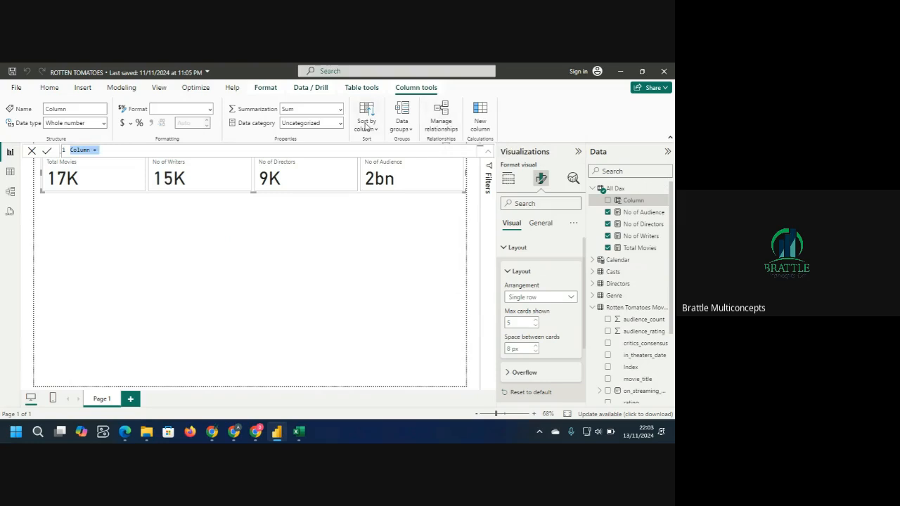
right_click(631, 203)
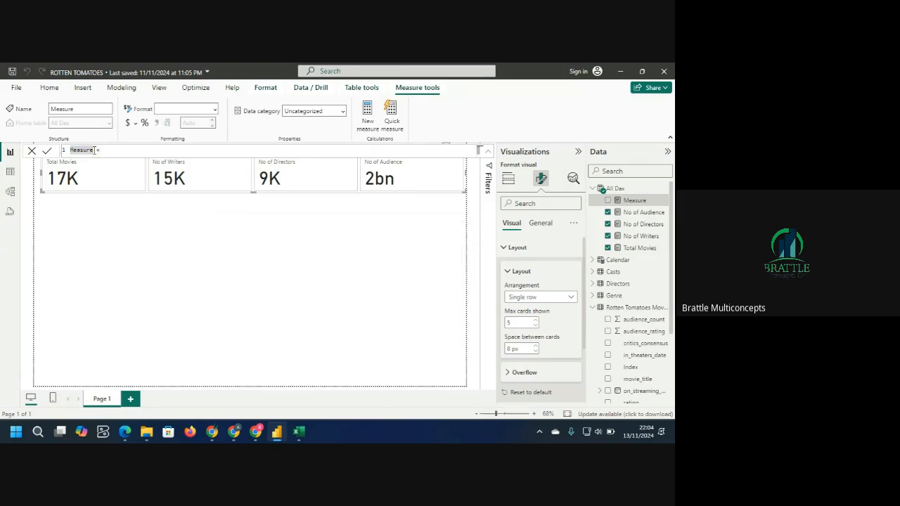
Define the new measure as Average Ratings = AVERAGE('Rotten Tomatoes Movies'[tomatometer_rating]) in the All Dax table.
key("BackSpace")
type("aV")
key("BackSpace")
type("Averag")
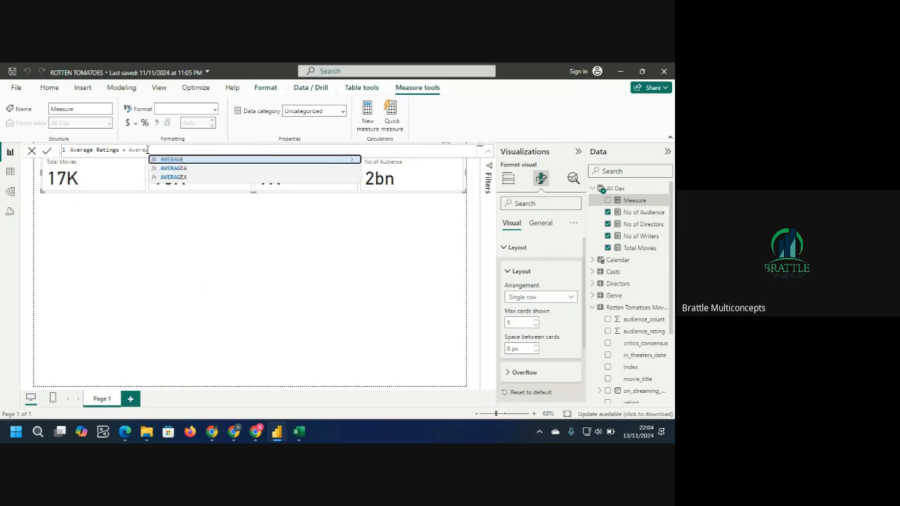
type("e")
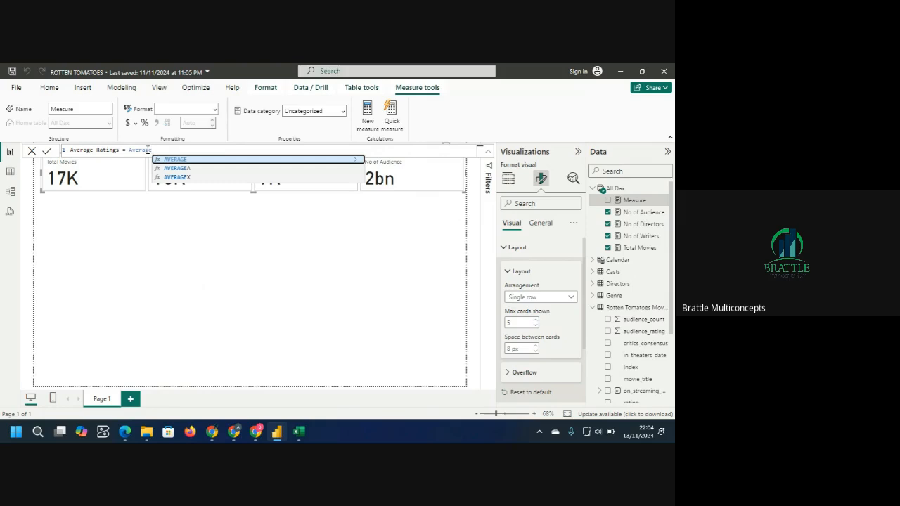
key("Tab")
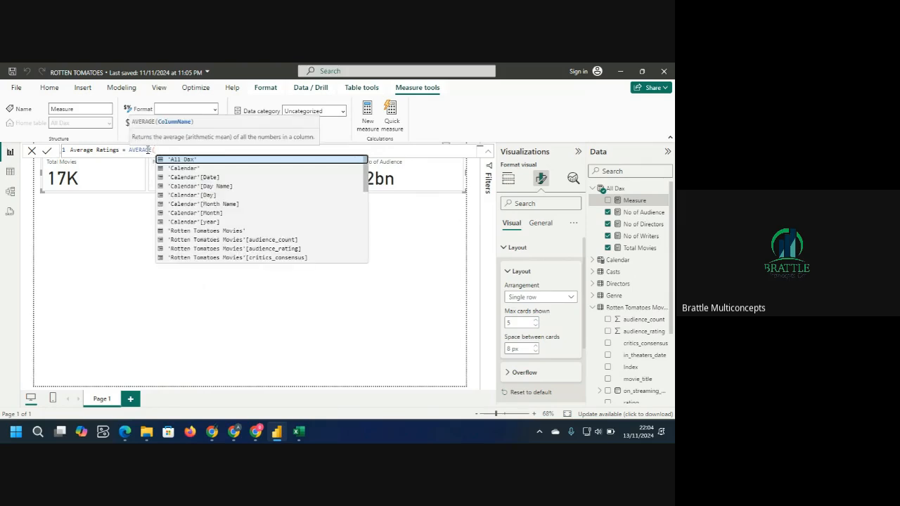
type("ra")
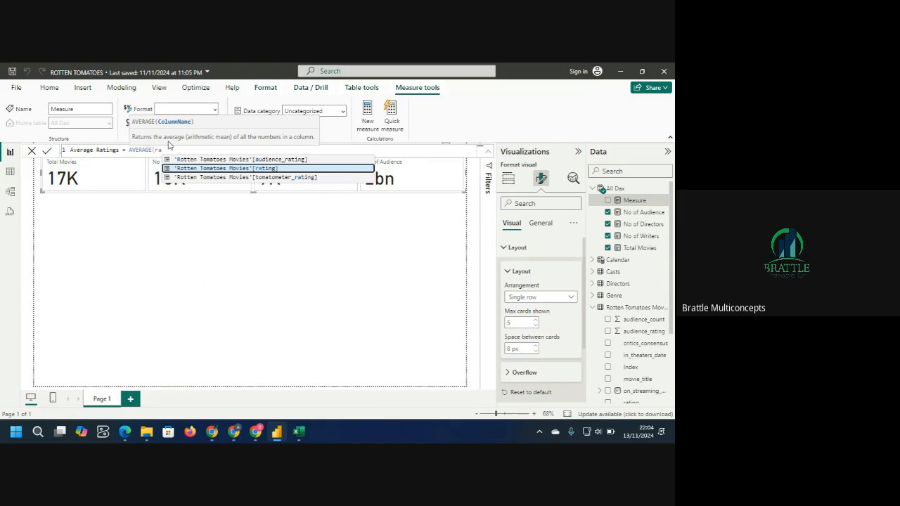
left_click(267, 178)
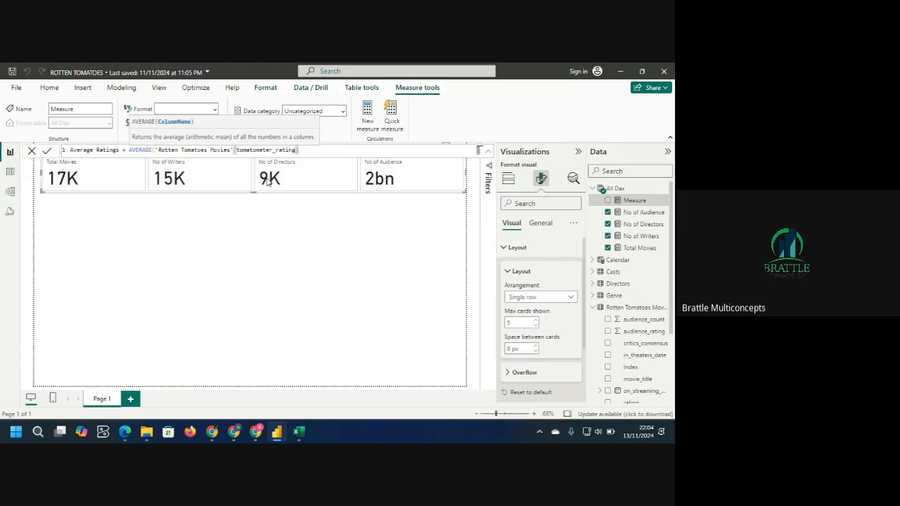
type(")")
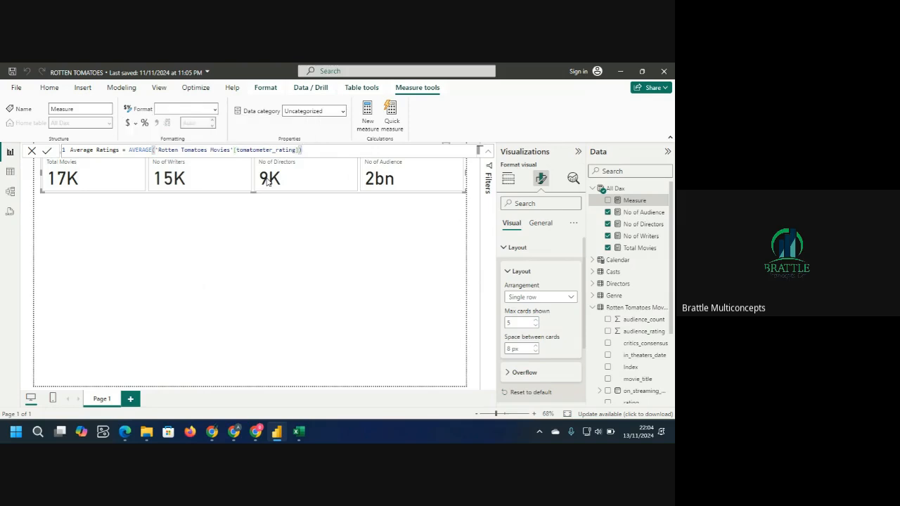
key("Return")
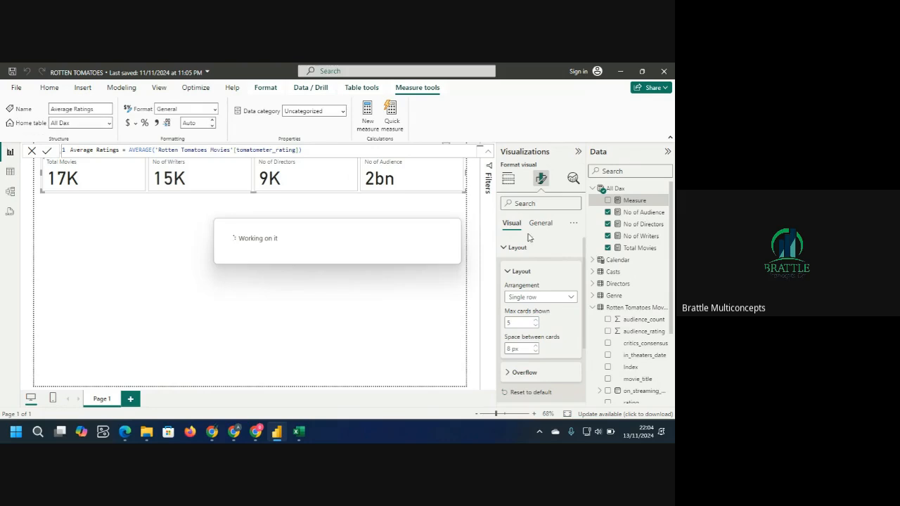
Add the Average Ratings measure to the card visual as the last field after No of Audience.
left_click(508, 179)
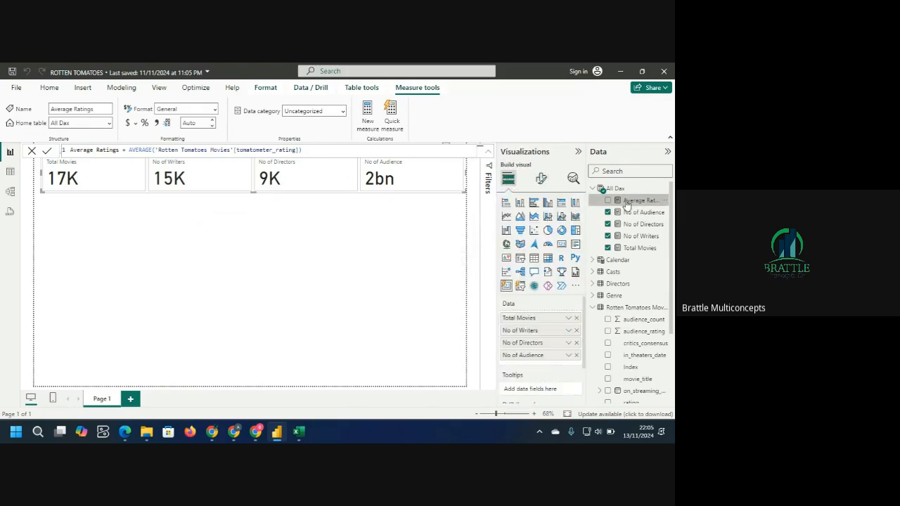
left_click_drag(630, 202, 544, 370)
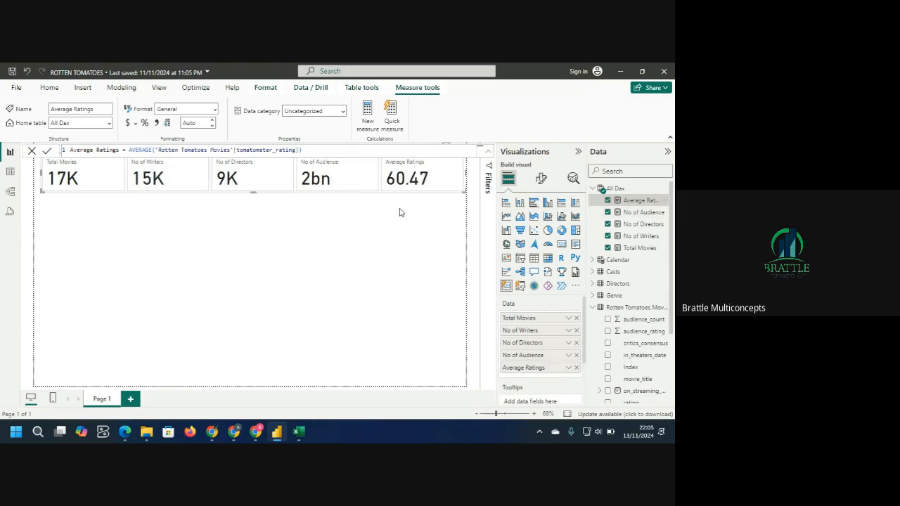
left_click(325, 224)
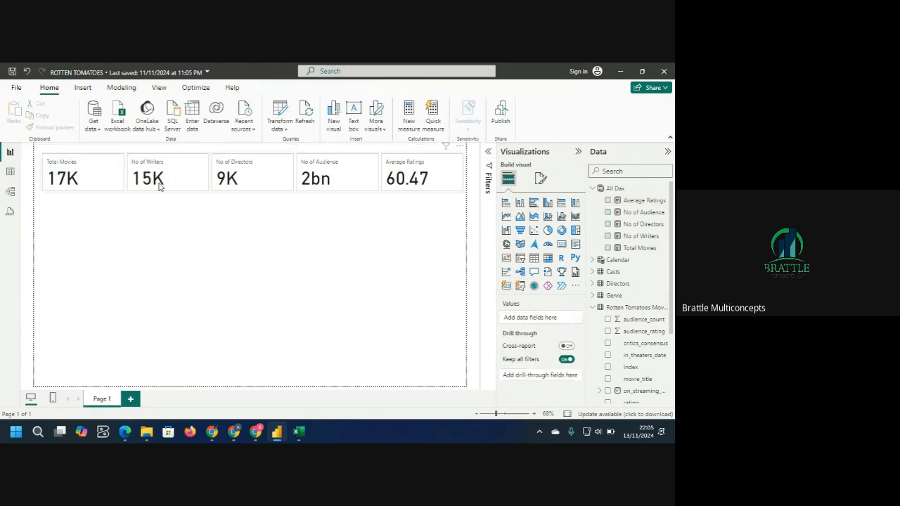
Review the Total Movies measure's formula from the card visual and switch to the table view.
left_click(111, 183)
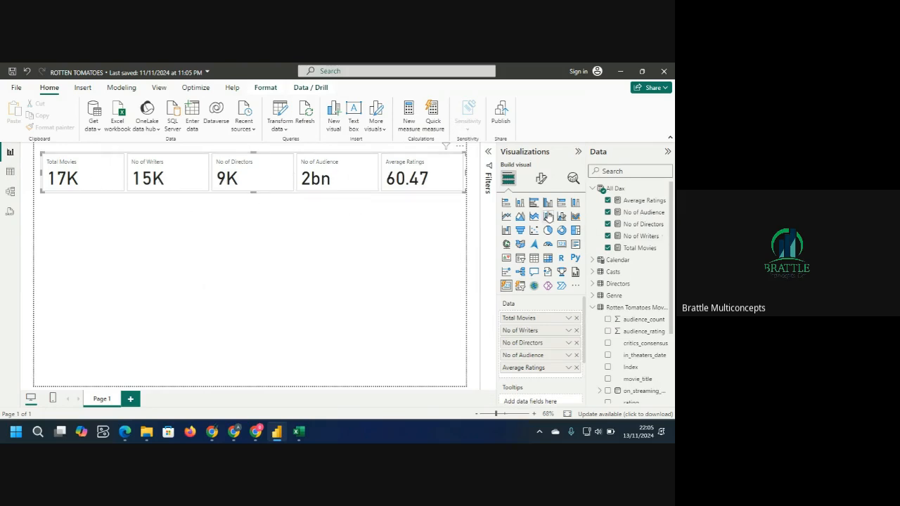
left_click(639, 248)
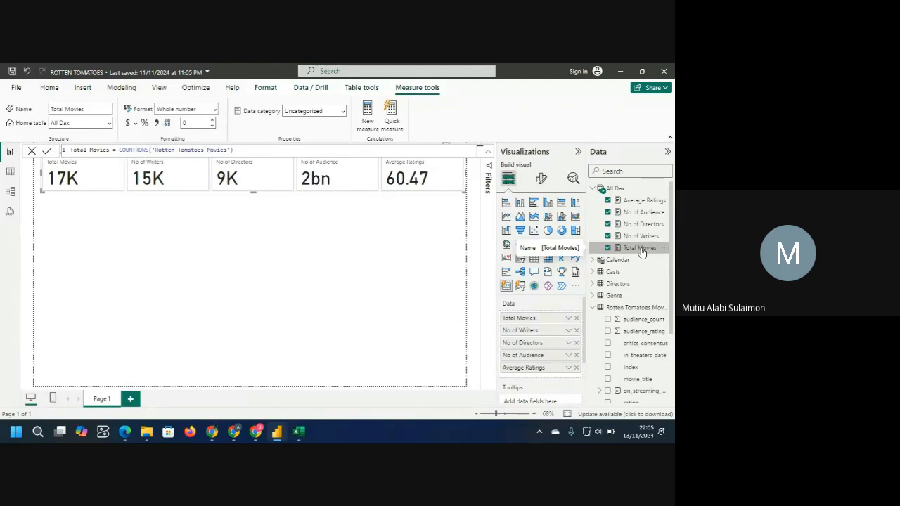
left_click(11, 176)
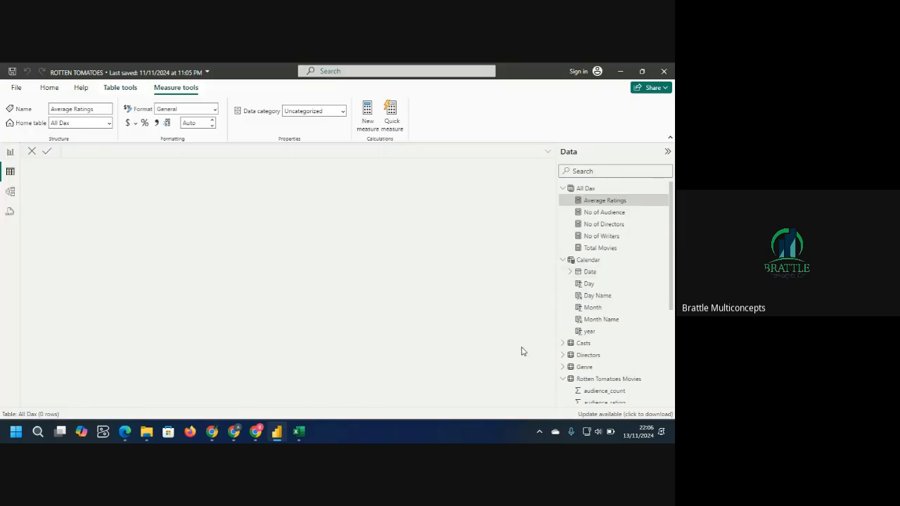
Switch to Chrome and search Google for "rotten tomatoes on kaggle" in a new browser tab.
mouse_move(273, 435)
mouse_move(233, 431)
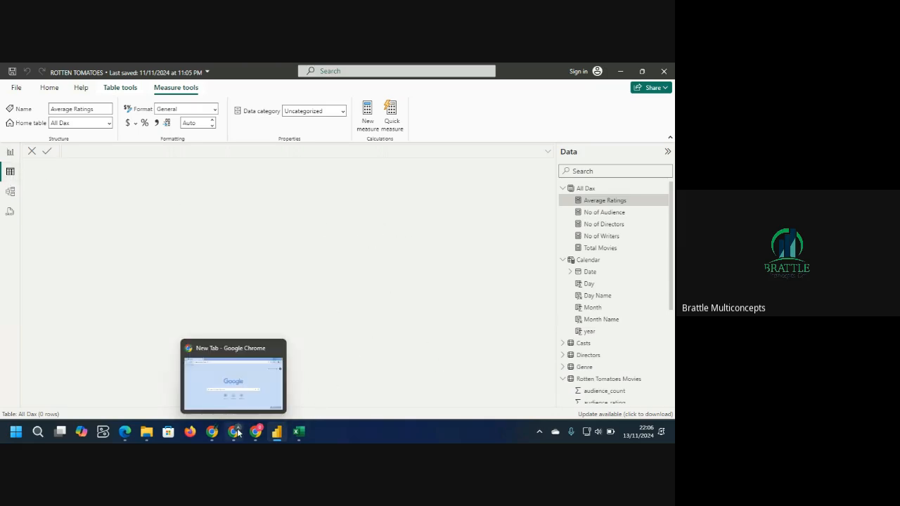
mouse_move(256, 391)
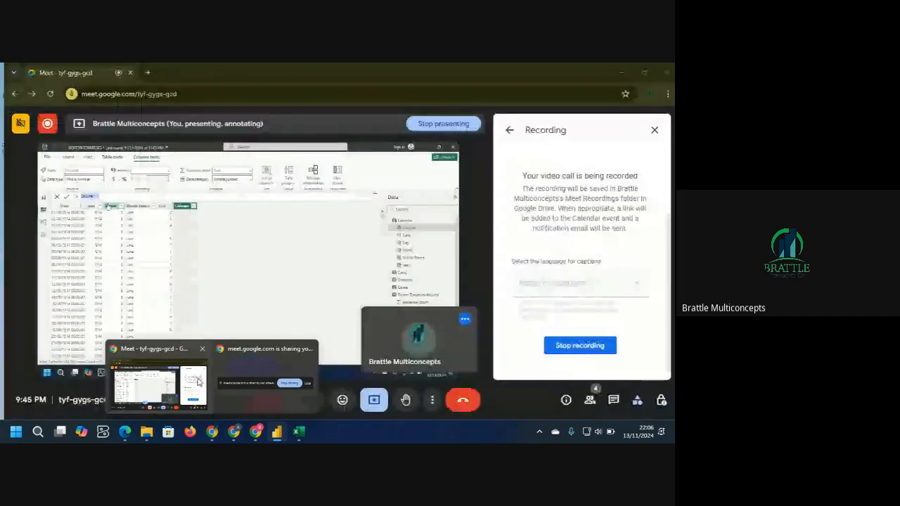
left_click(198, 382)
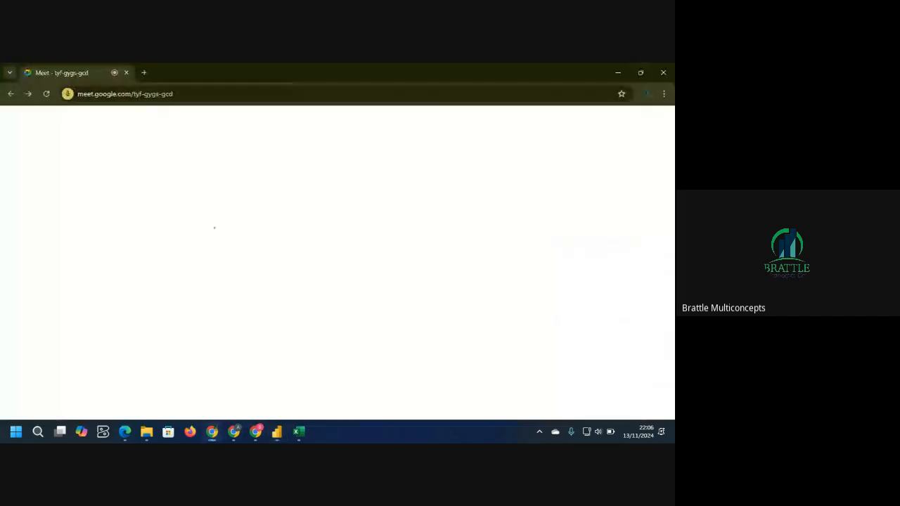
left_click(143, 73)
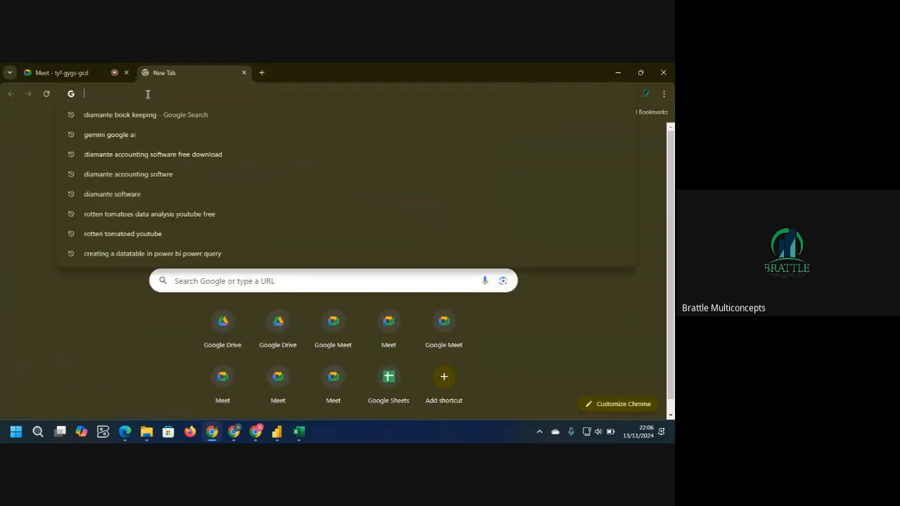
type("tot")
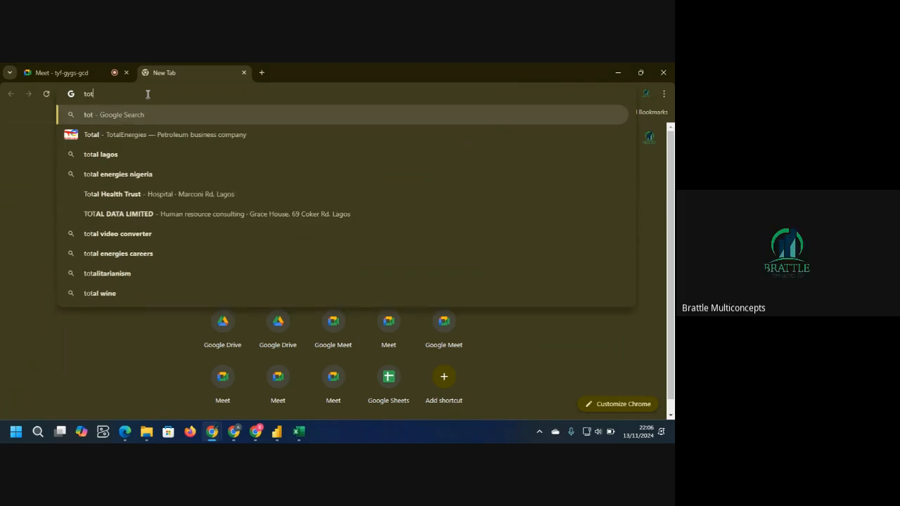
key("BackSpace")
key("BackSpace")
key("BackSpace")
type("ro")
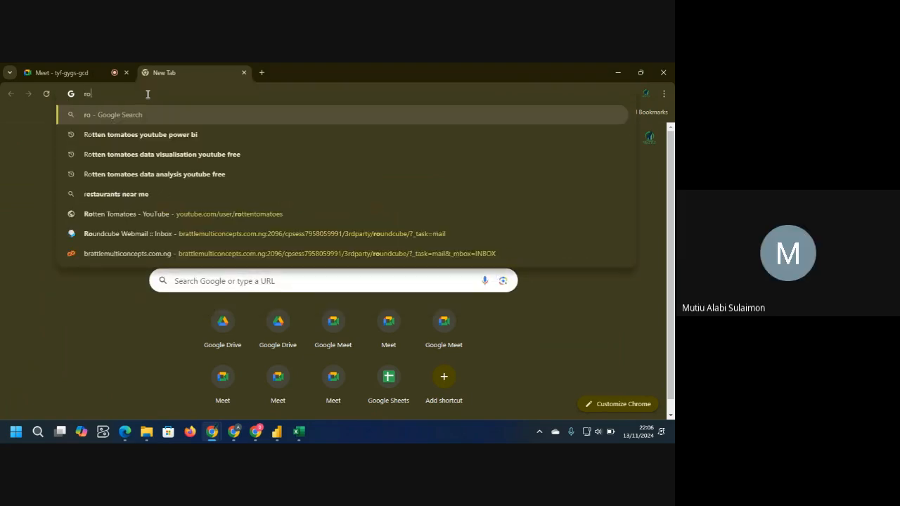
type("tten t")
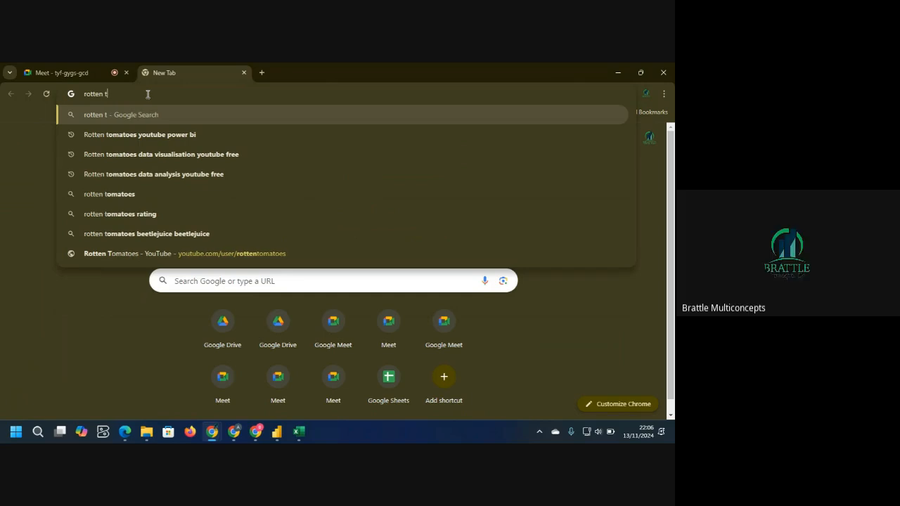
type("om")
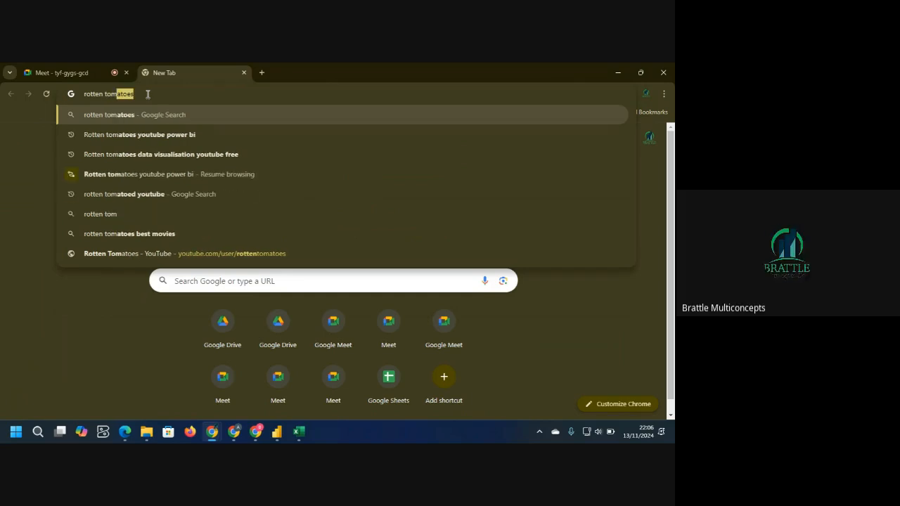
type("atoes on")
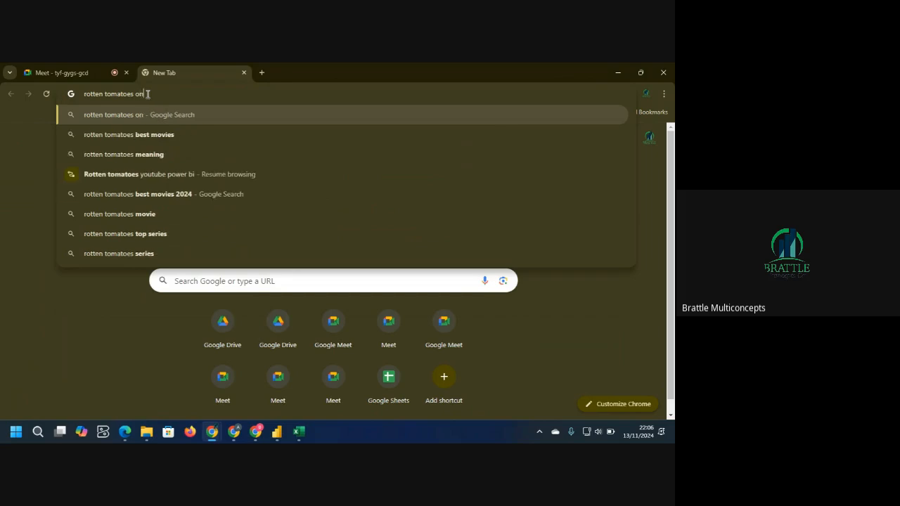
type(" kaggle")
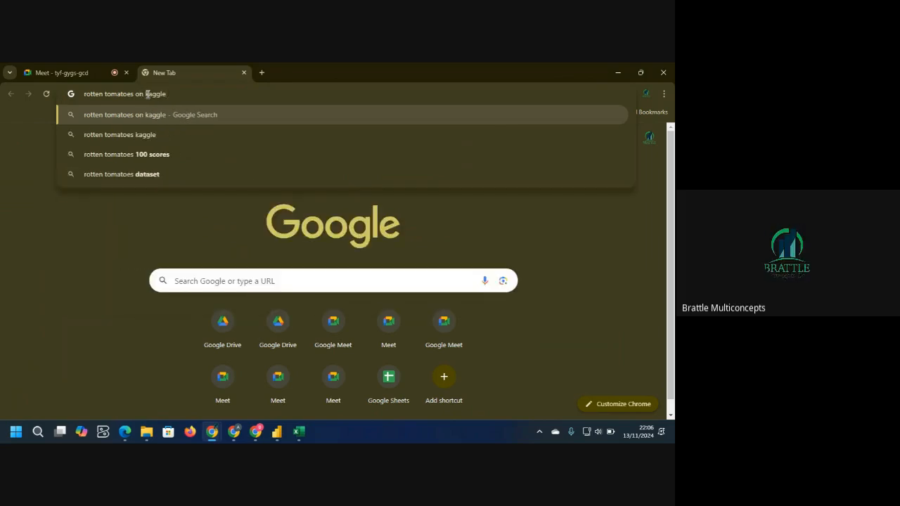
key("Return")
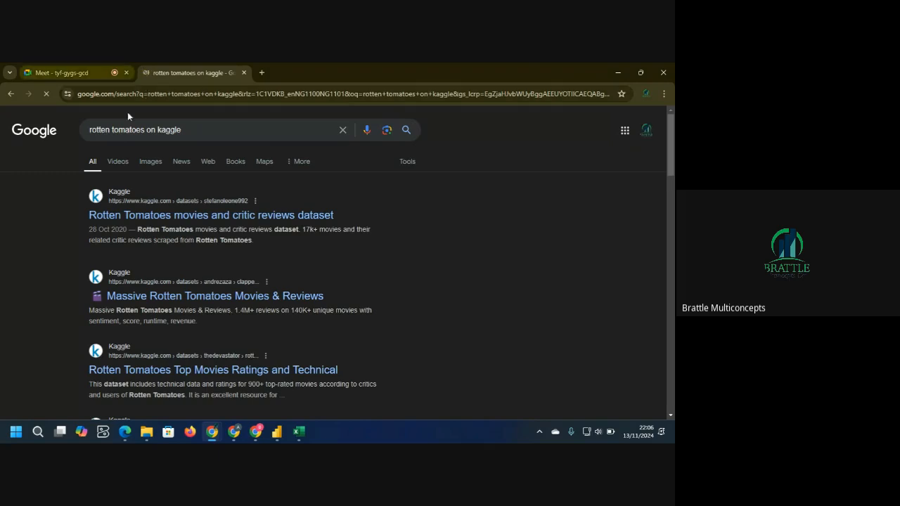
Open Kaggle's Rotten Tomatoes movies and critic reviews dataset and read its full About Dataset description.
left_click(195, 216)
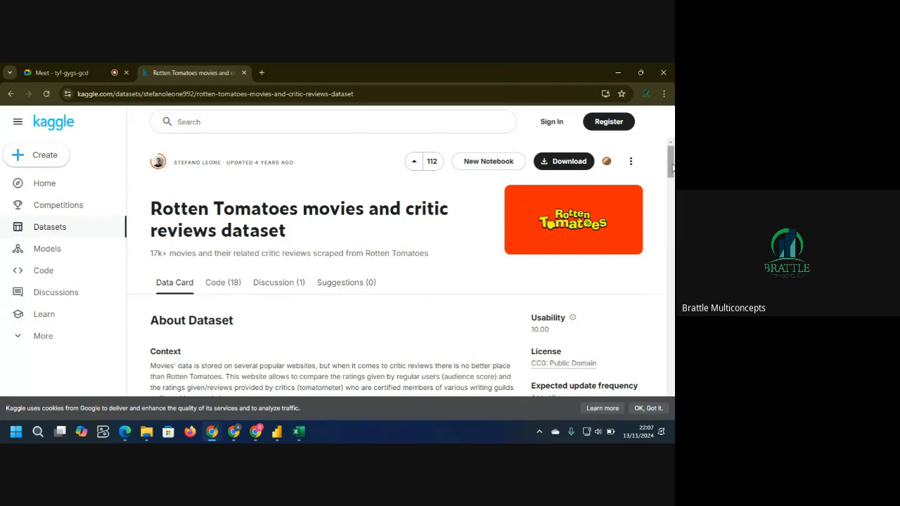
scroll(670, 179, "down", 2)
scroll(670, 178, "down", 1)
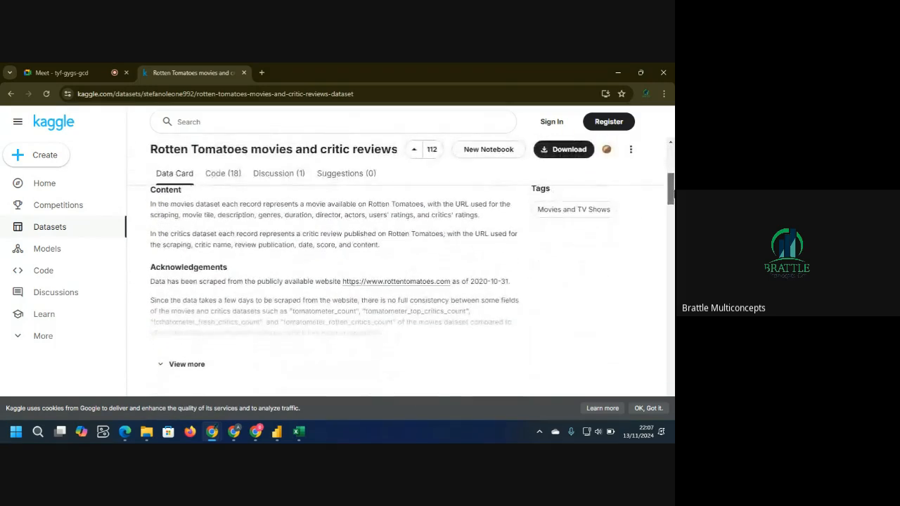
left_click(201, 365)
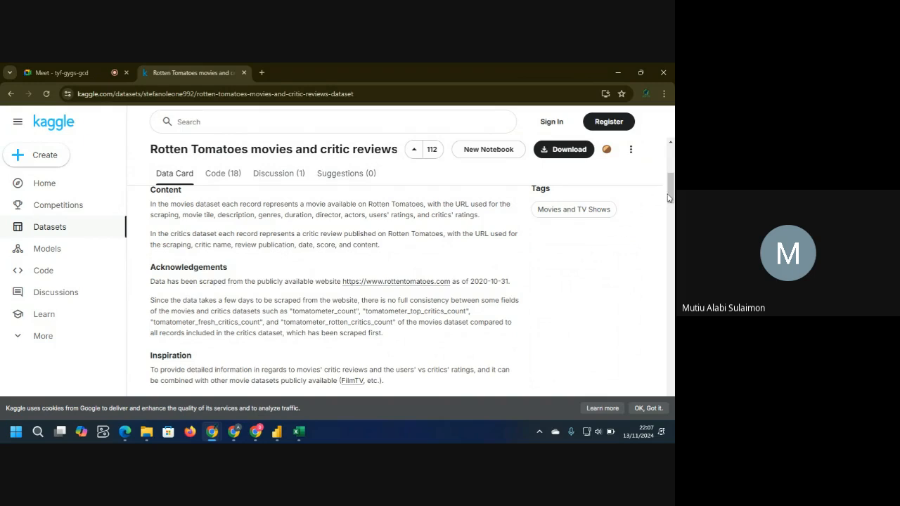
mouse_move(671, 193)
left_mouse_down()
mouse_move(672, 220)
mouse_move(666, 168)
mouse_move(668, 184)
left_mouse_up()
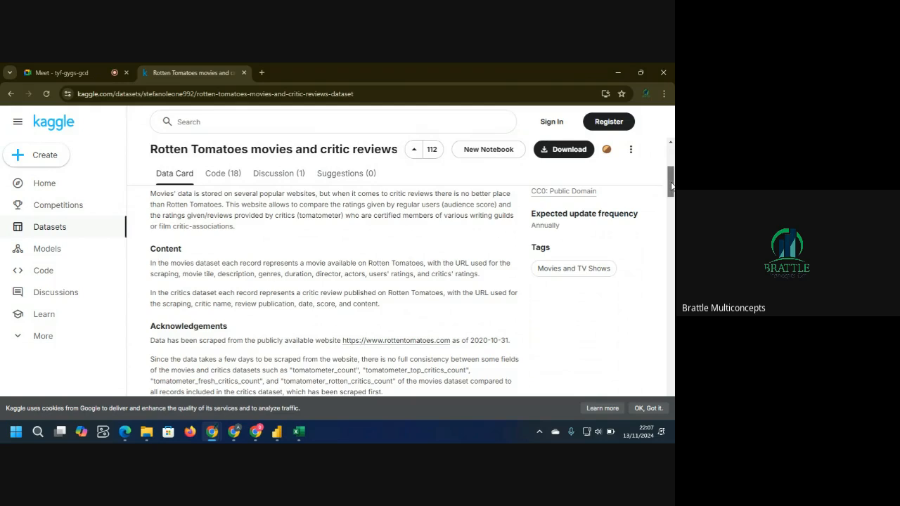
left_click_drag(672, 184, 667, 161)
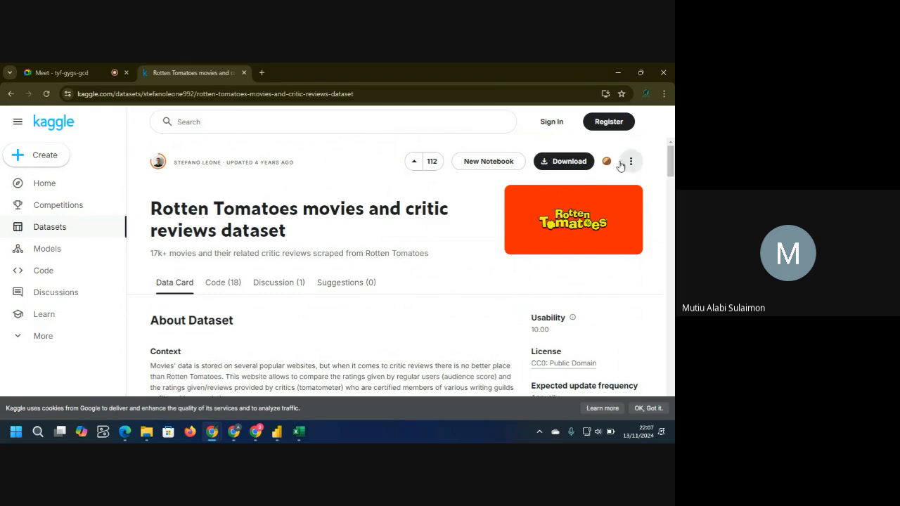
Examine the dataset's discussion topics and its list of upvotes on Kaggle.
left_click(289, 282)
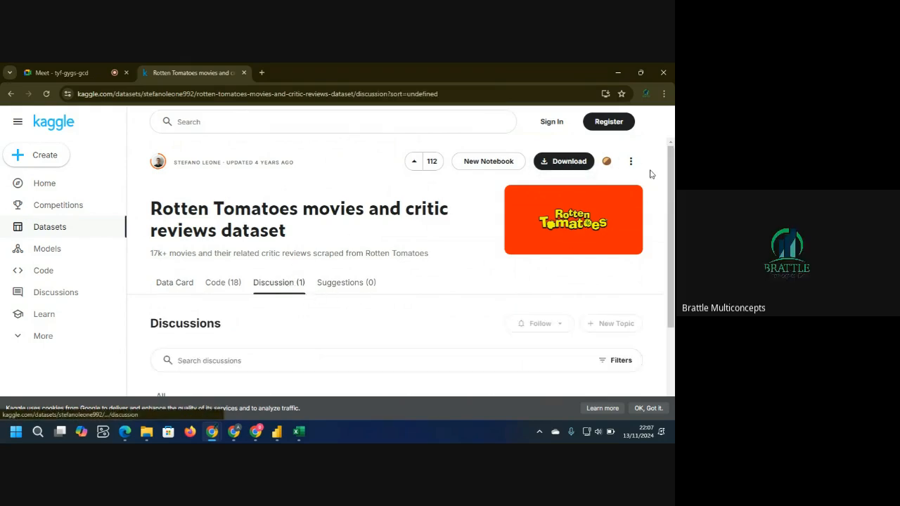
left_click_drag(672, 171, 674, 269)
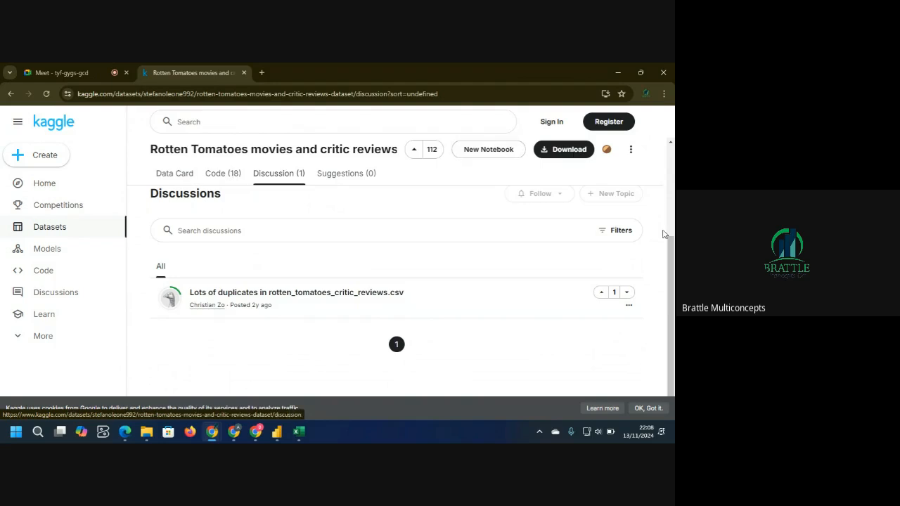
left_click_drag(671, 234, 671, 148)
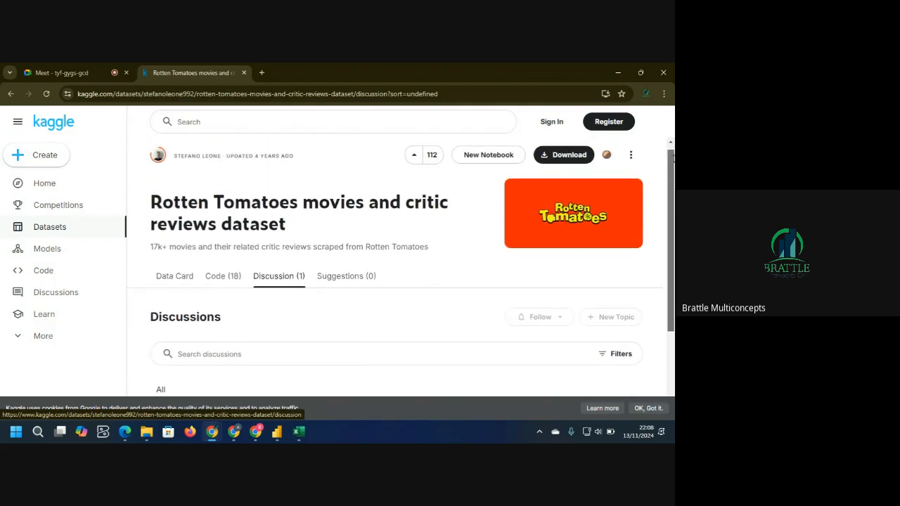
left_click(432, 156)
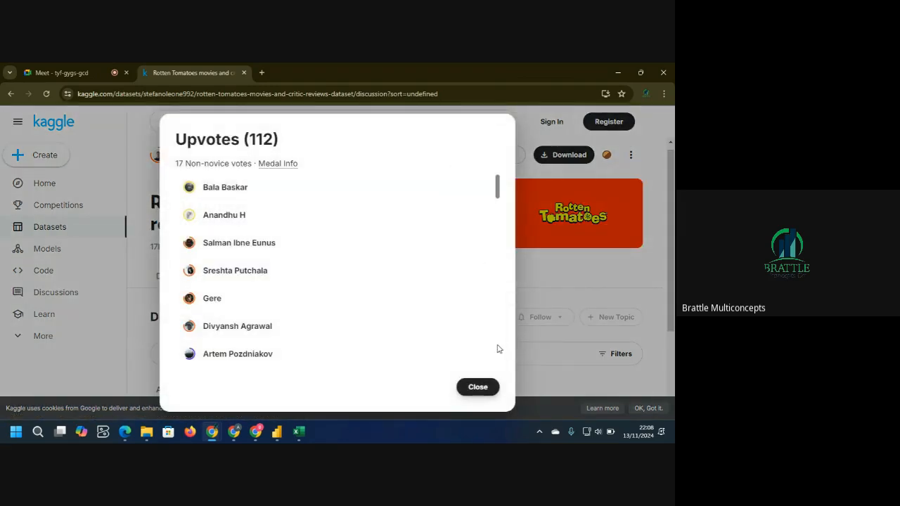
left_click(478, 388)
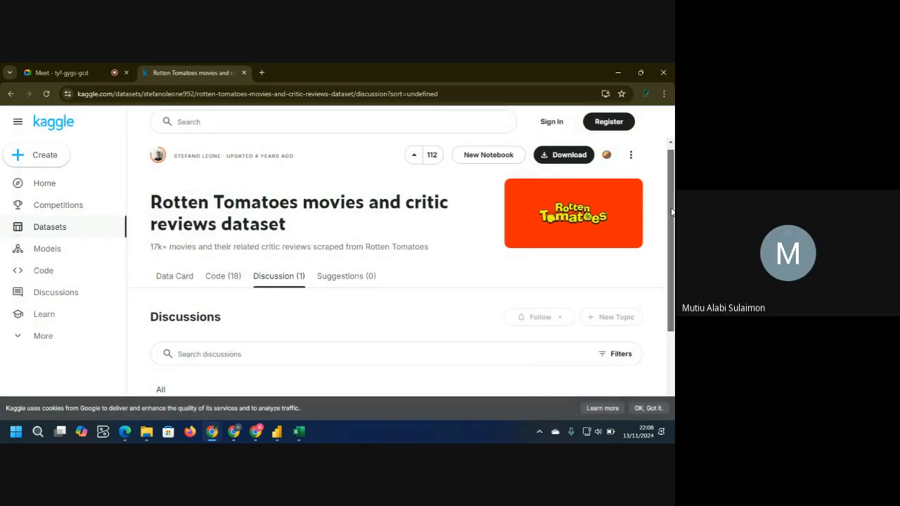
scroll(671, 211, "down", 3)
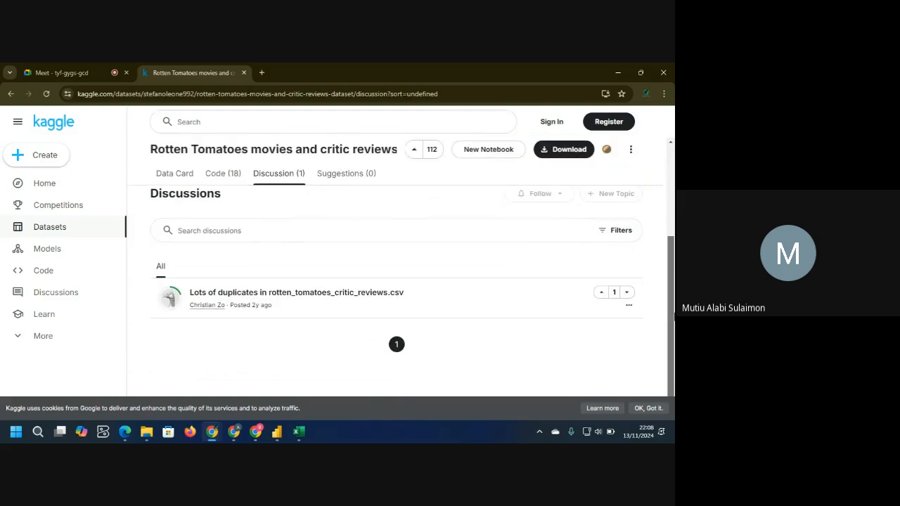
Try to download the Rotten Tomatoes movies and critic reviews dataset from Kaggle as a zip file.
scroll(661, 186, "up", 3)
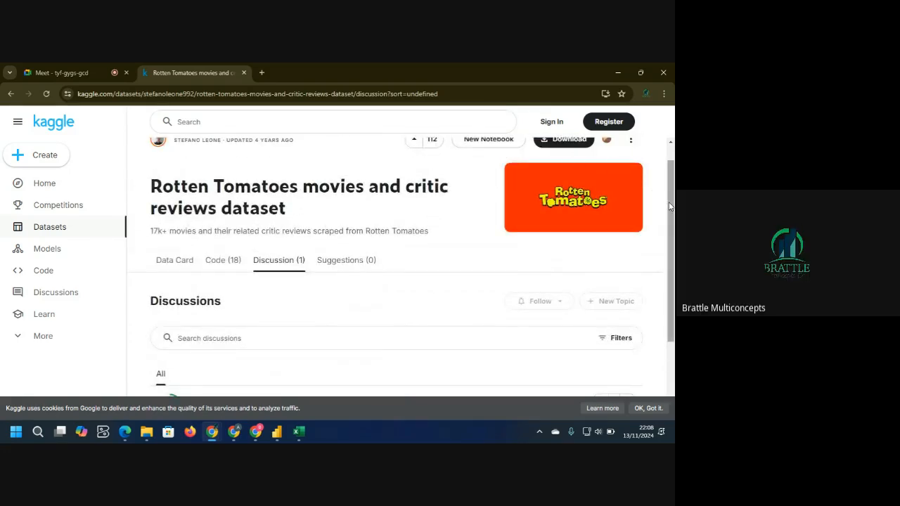
scroll(672, 214, "up", 1)
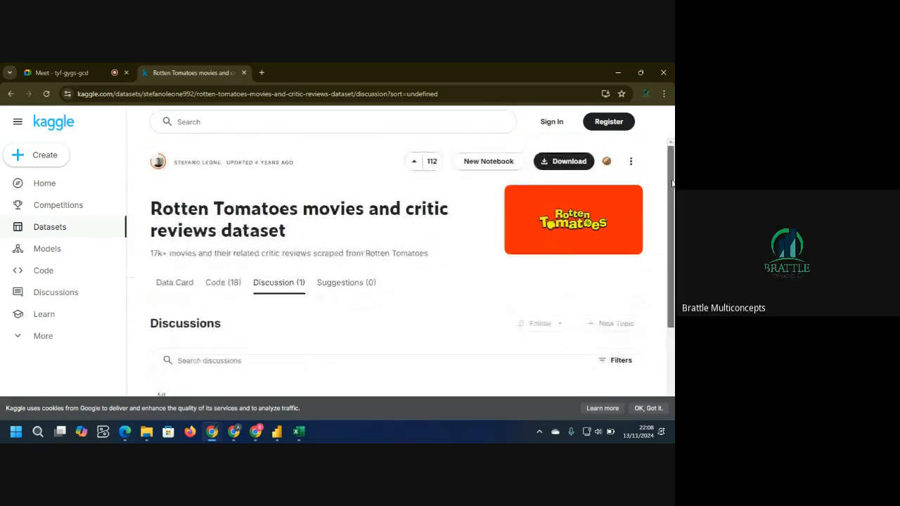
left_click(560, 162)
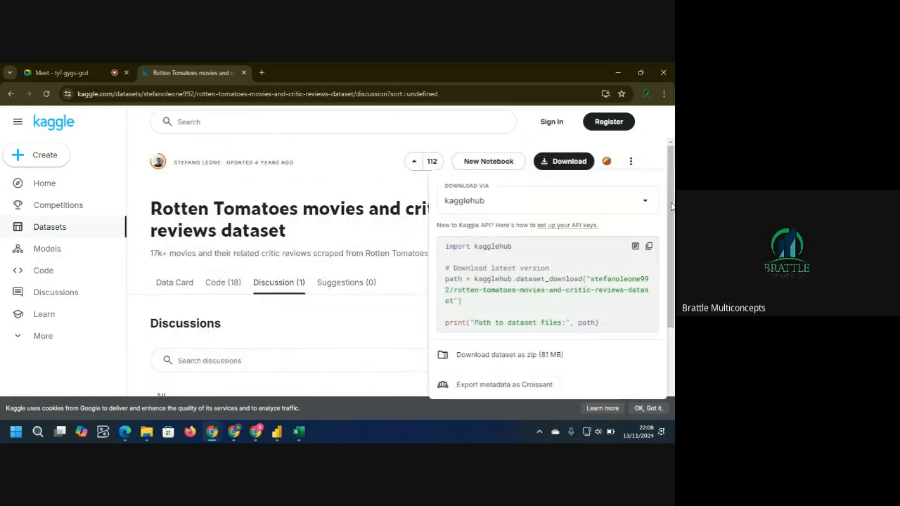
left_click(674, 260)
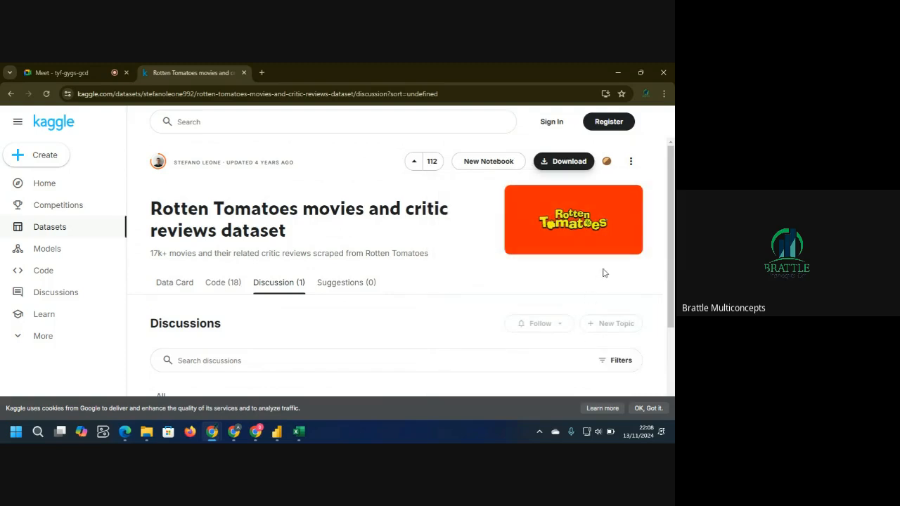
left_click(567, 163)
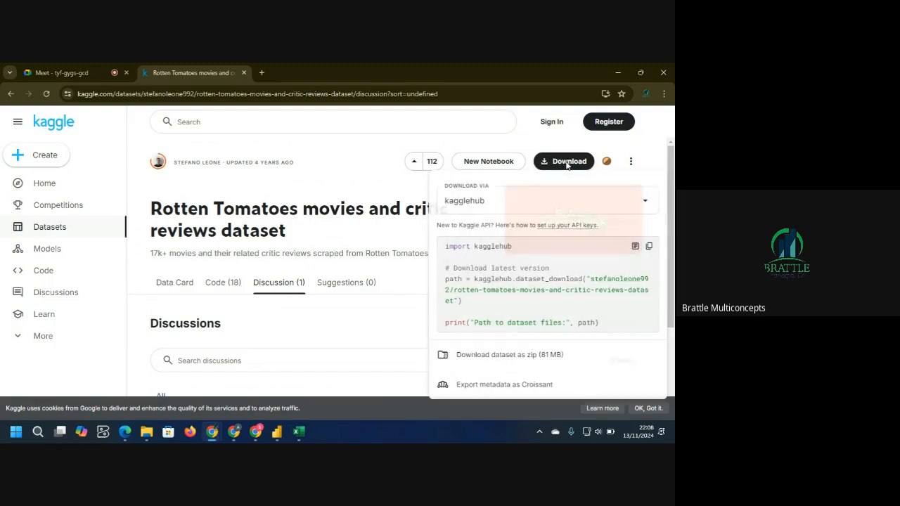
left_click(518, 361)
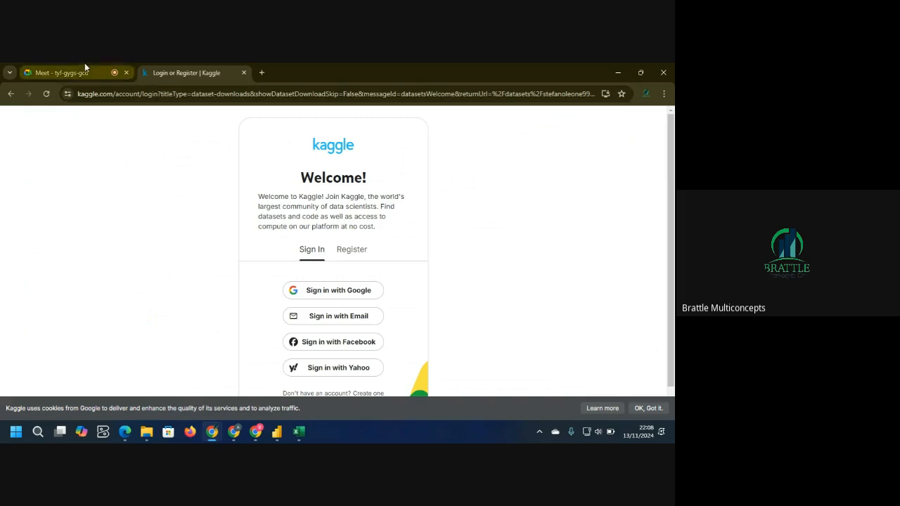
Close the Kaggle page and switch to the ROTTEN TOMATOES report in Power BI Desktop.
left_click(244, 73)
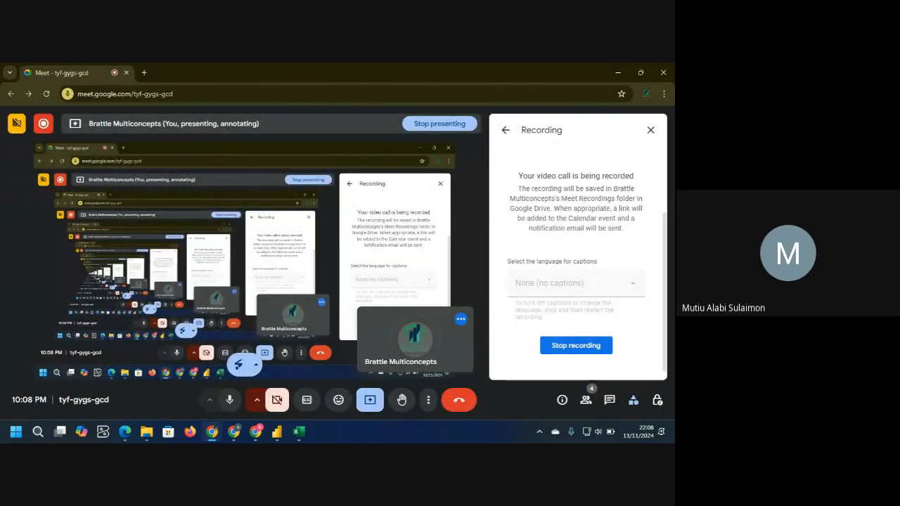
mouse_move(276, 431)
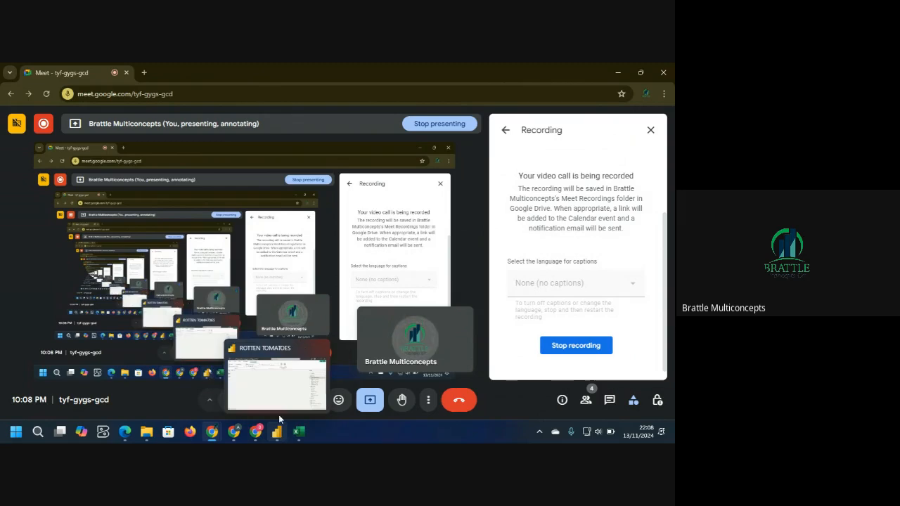
left_click(279, 392)
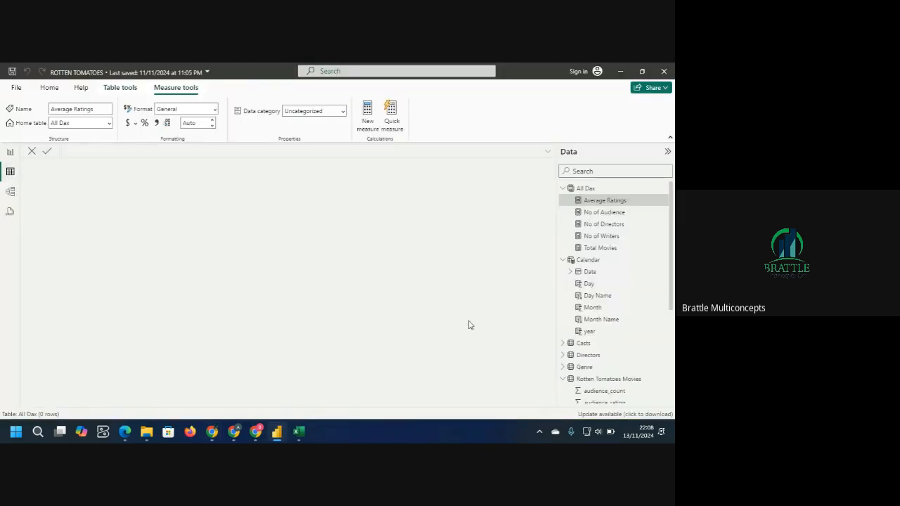
Examine the tomatometer_rating column of the Rotten Tomatoes Movies table and its list of filter values.
left_click(604, 380)
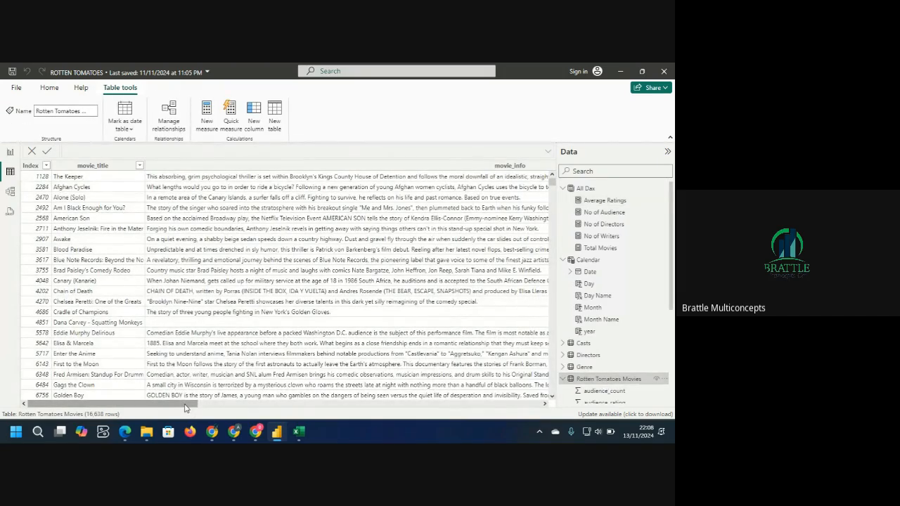
left_click_drag(186, 408, 501, 424)
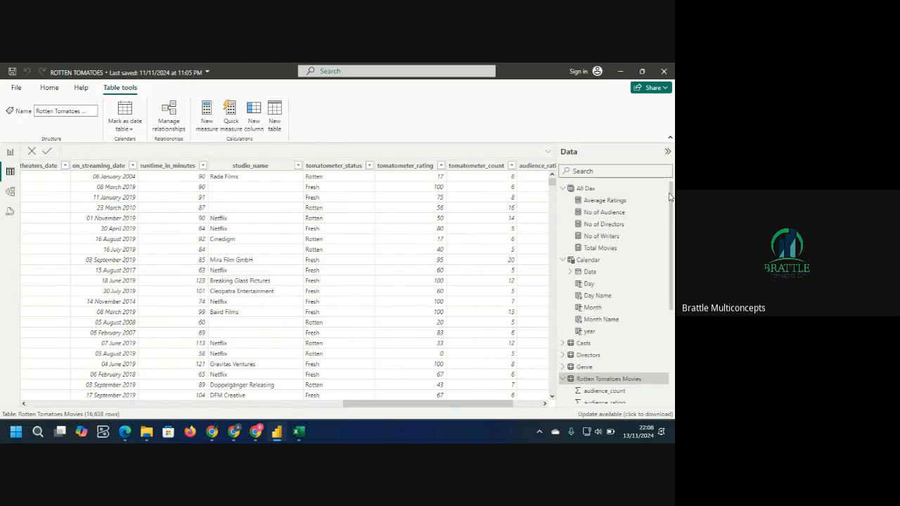
left_click(404, 166)
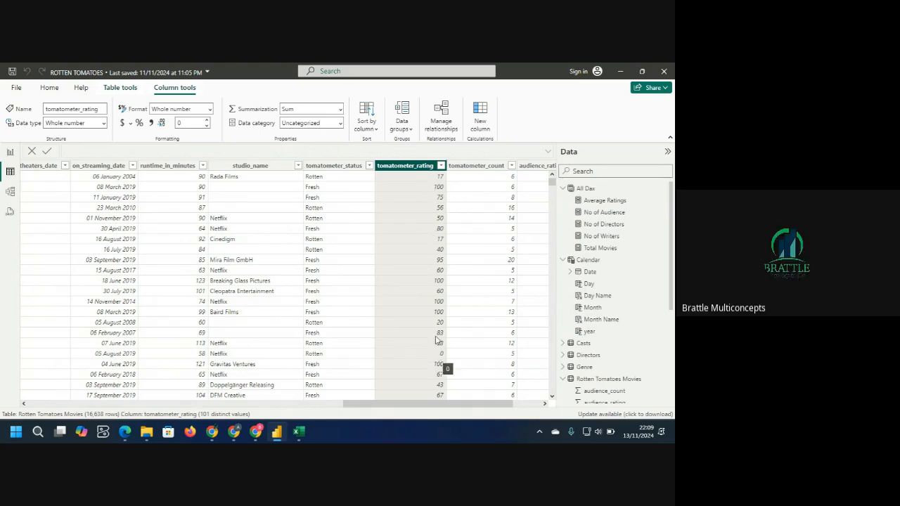
left_click(442, 165)
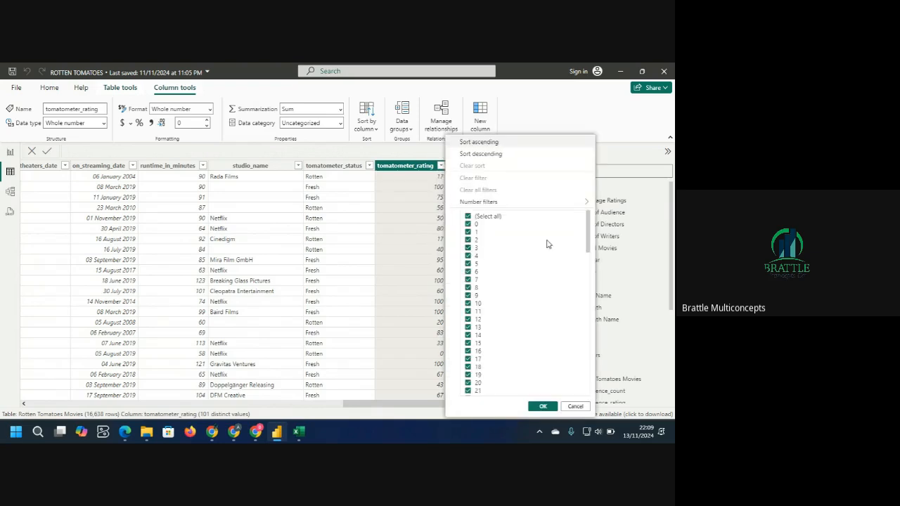
mouse_move(589, 232)
left_mouse_down()
mouse_move(593, 392)
mouse_move(579, 220)
left_mouse_up()
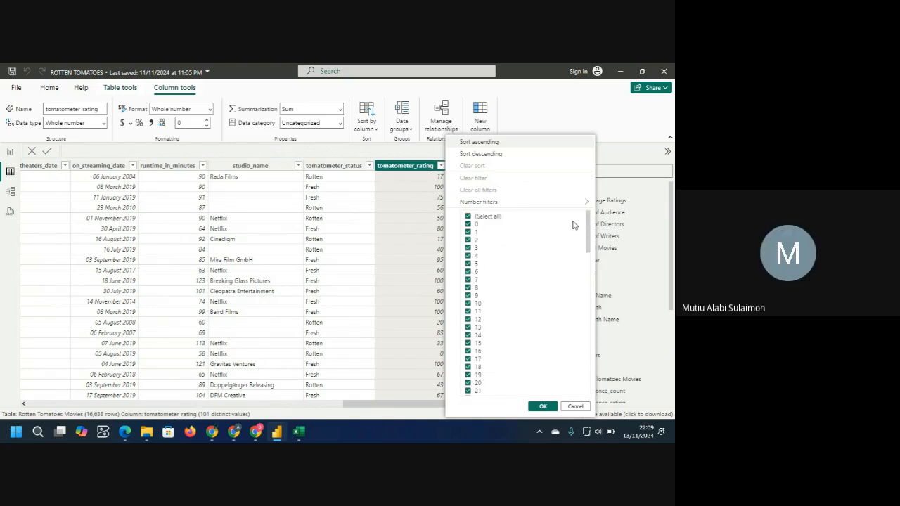
left_click(576, 405)
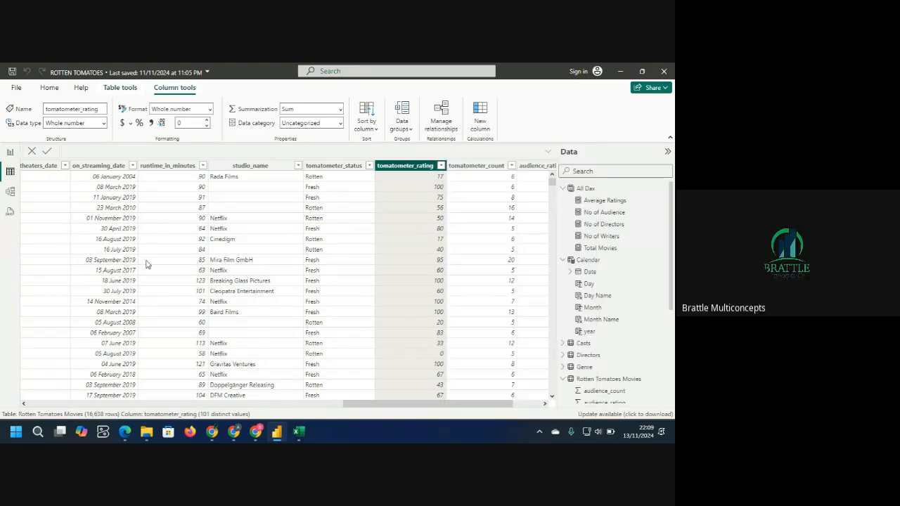
Return to the report view and examine the KPI card visual's layout formatting options and data fields.
left_click(10, 153)
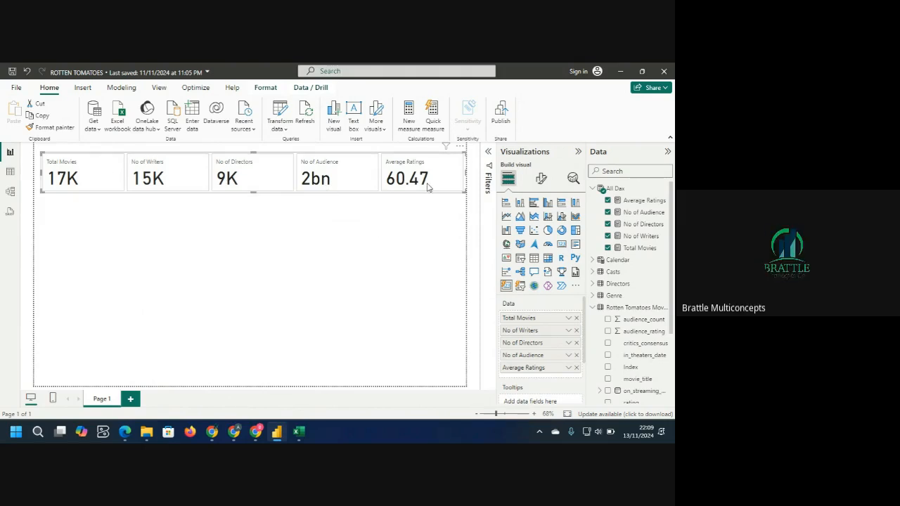
left_click(539, 180)
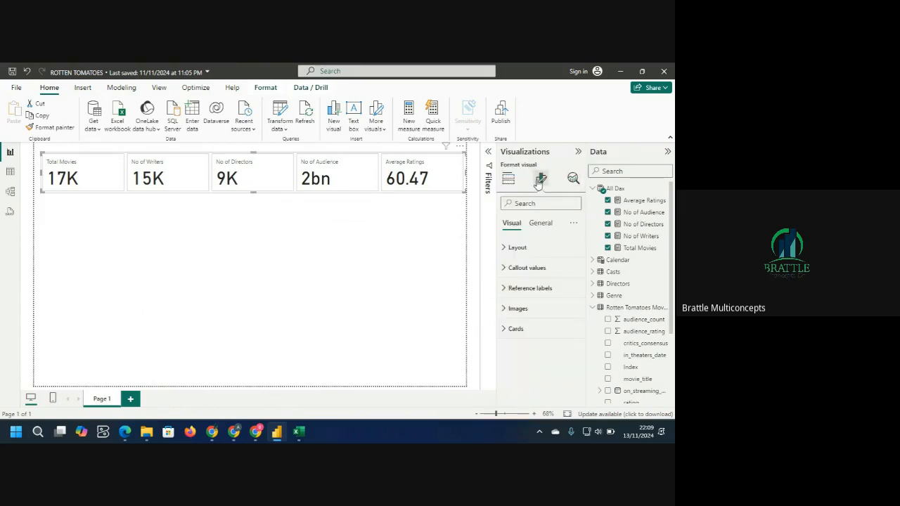
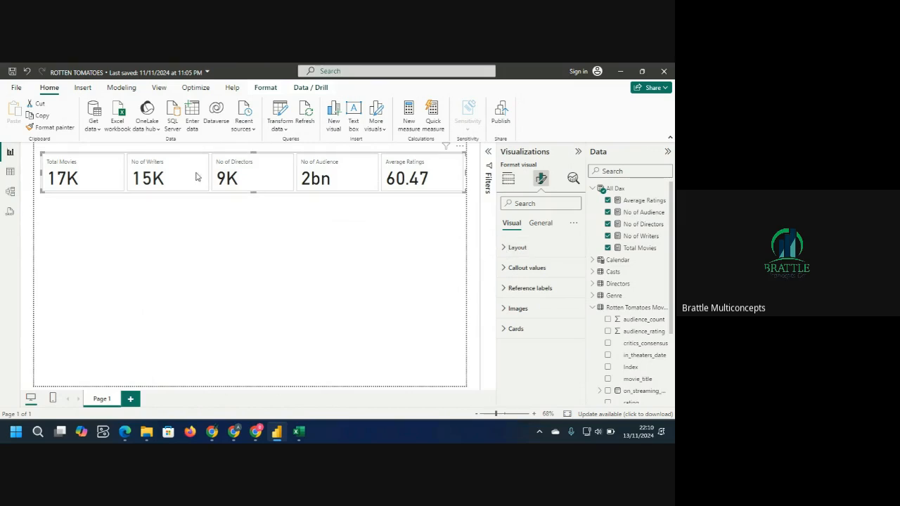
left_click(504, 248)
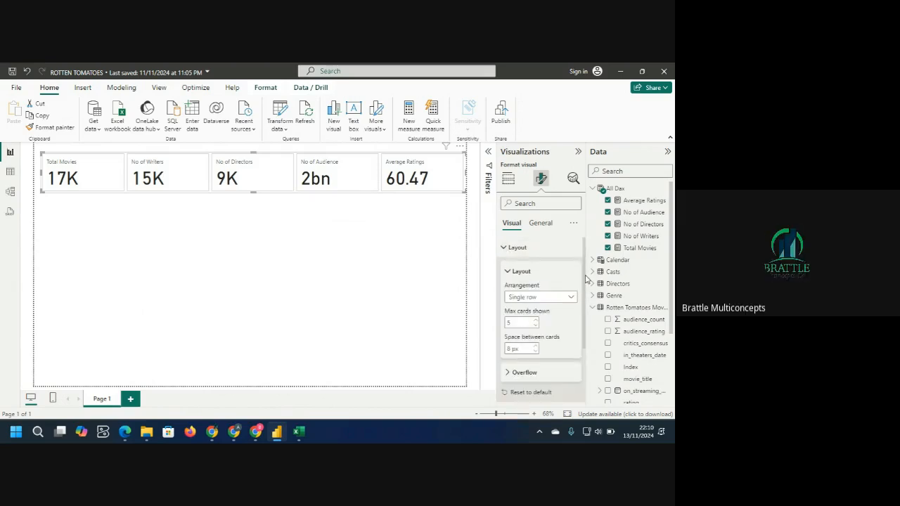
scroll(585, 280, "down", 2)
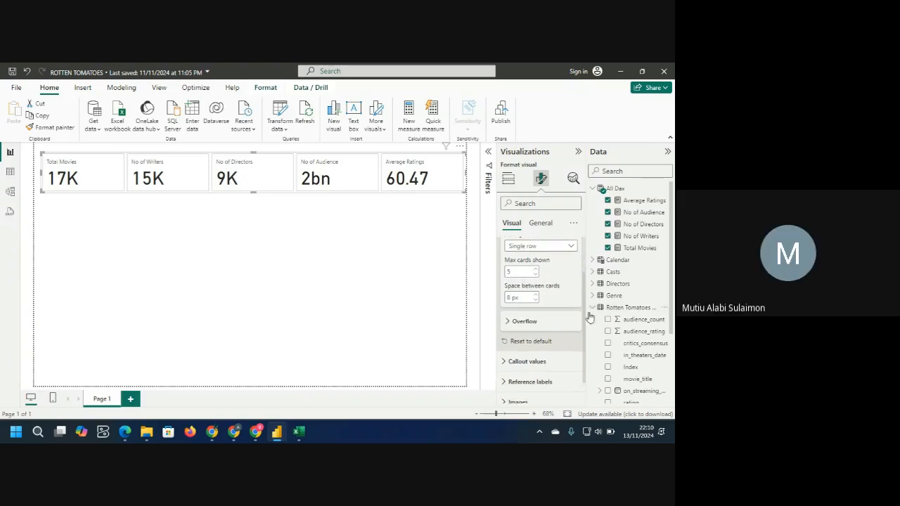
scroll(588, 316, "down", 2)
scroll(586, 324, "down", 1)
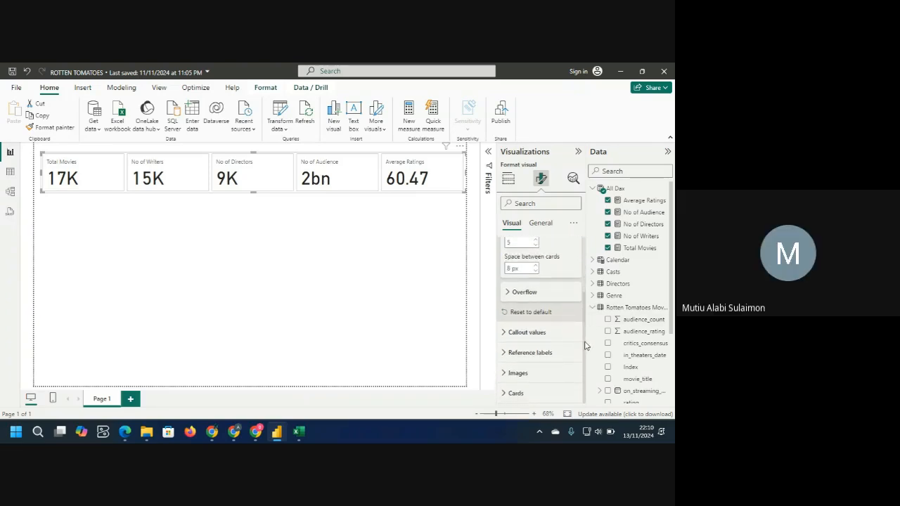
scroll(586, 346, "up", 4)
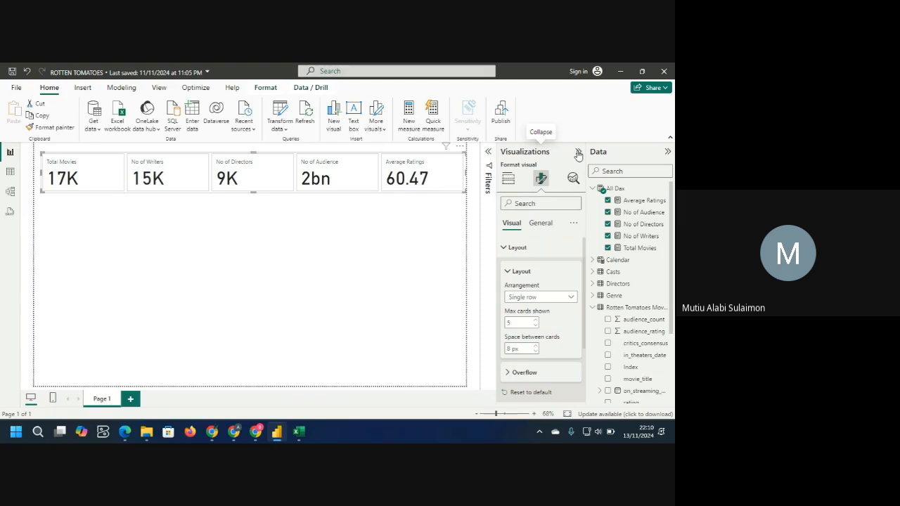
left_click(508, 179)
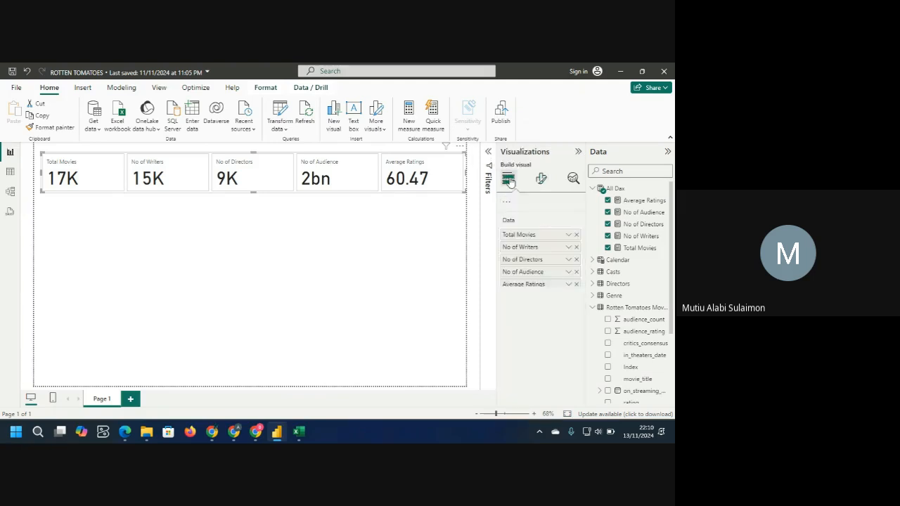
left_click(510, 182)
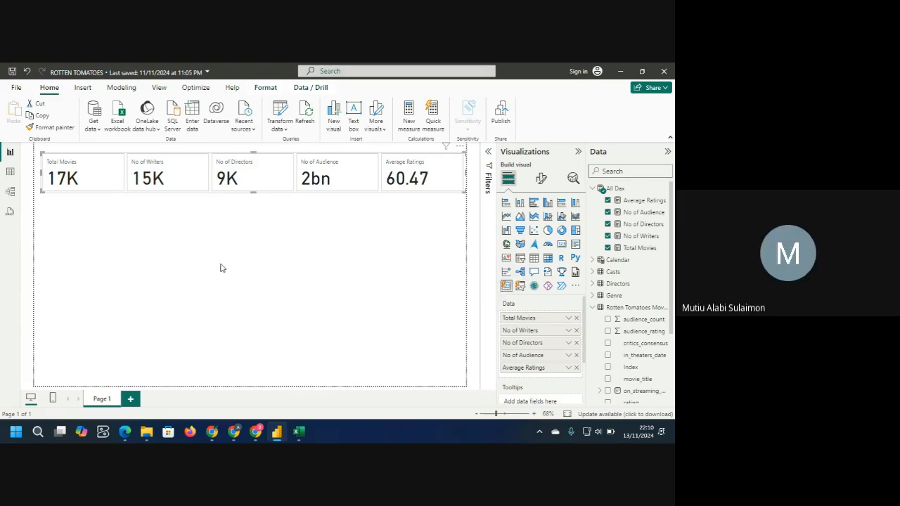
Set the font of the KPI cards' callout values to Constantia for all series.
left_click(542, 180)
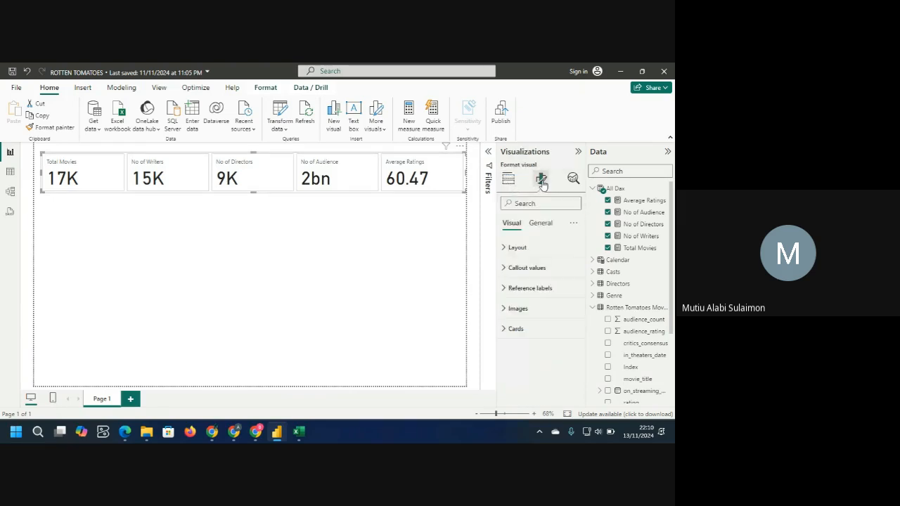
left_click(505, 250)
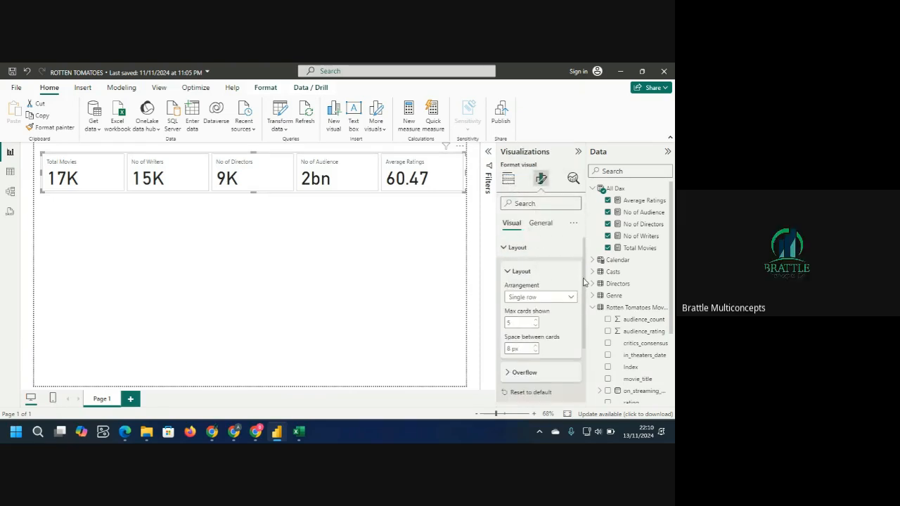
scroll(583, 282, "down", 2)
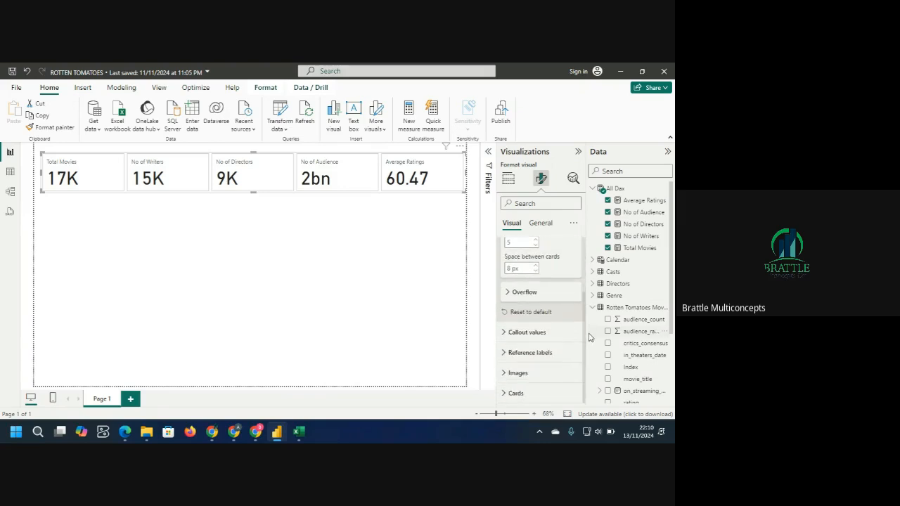
left_click(505, 335)
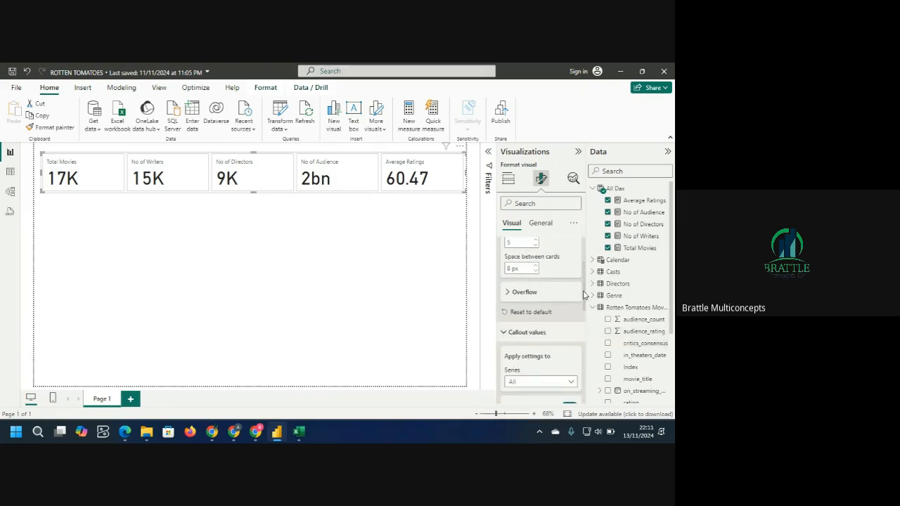
left_click_drag(584, 295, 586, 320)
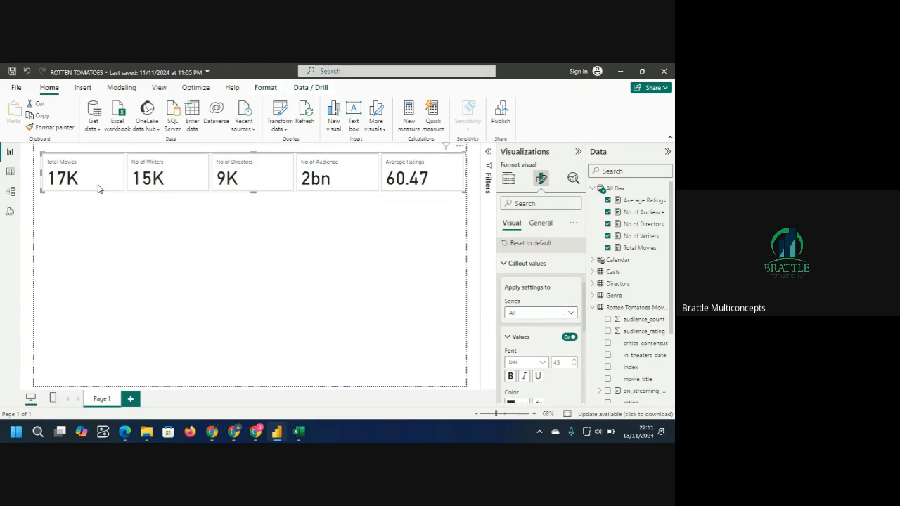
left_click(572, 315)
left_click(572, 314)
left_click(571, 314)
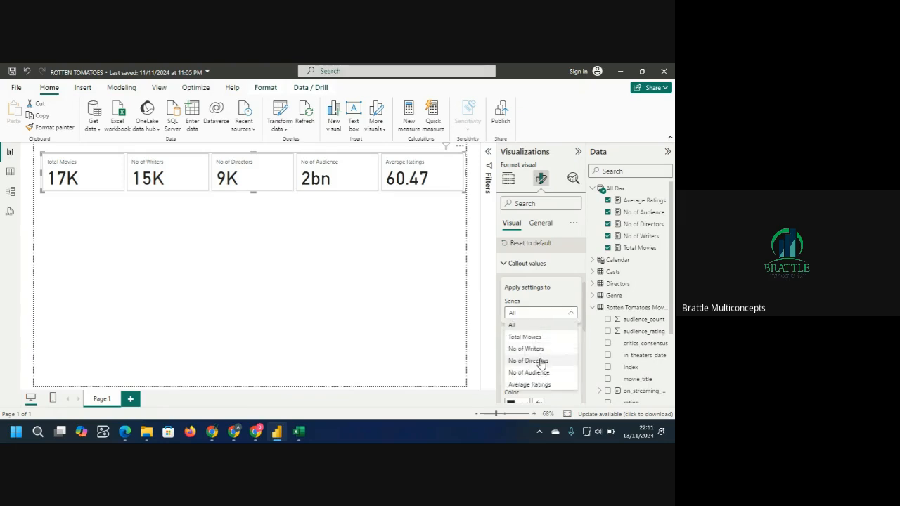
left_click(573, 315)
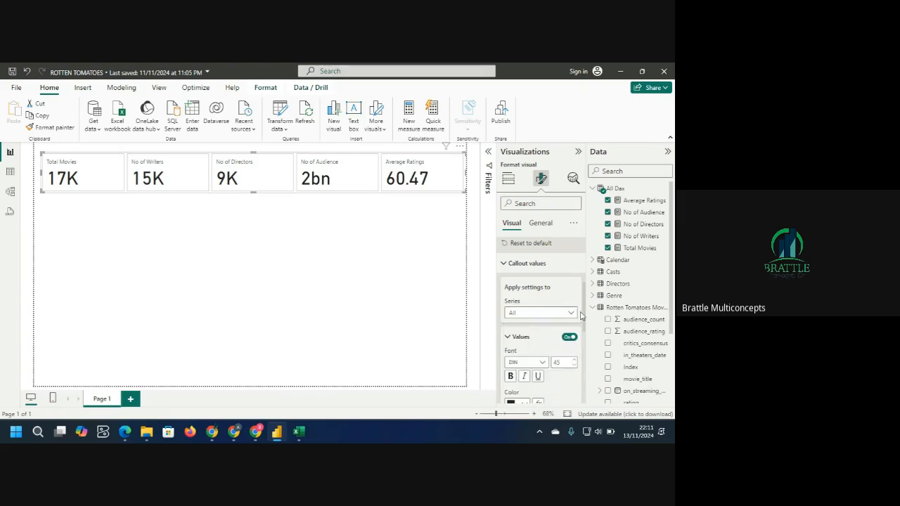
scroll(583, 316, "down", 2)
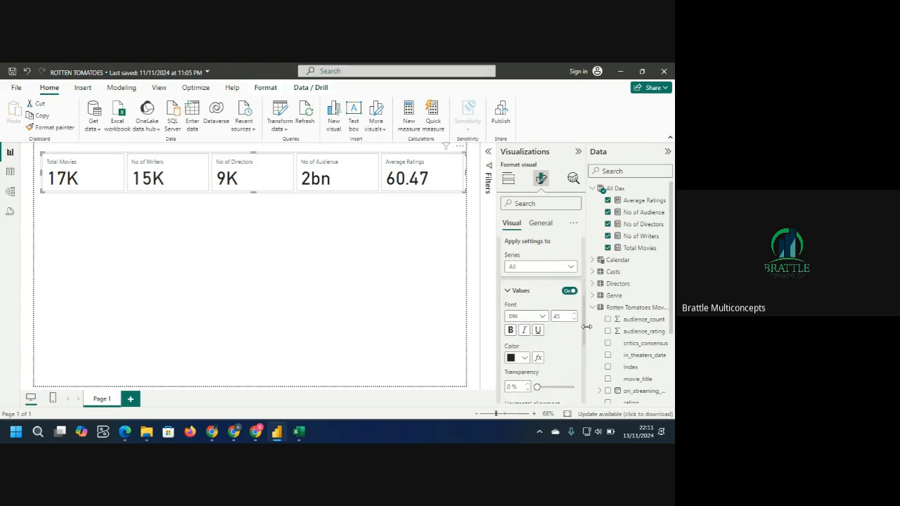
left_click(544, 320)
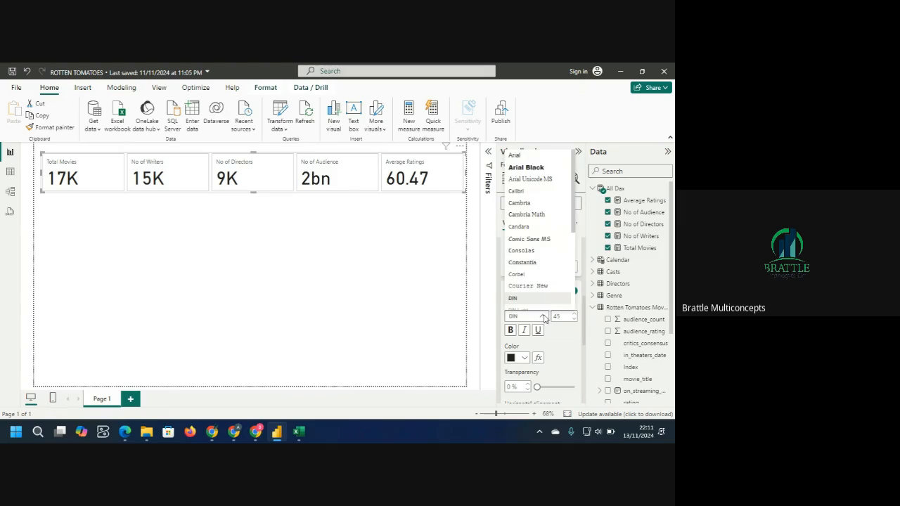
left_click(538, 265)
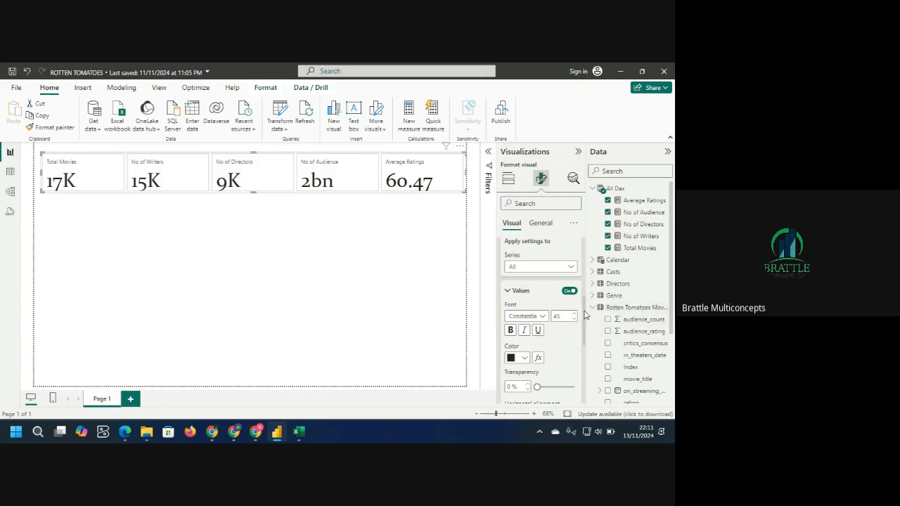
scroll(585, 315, "down", 3)
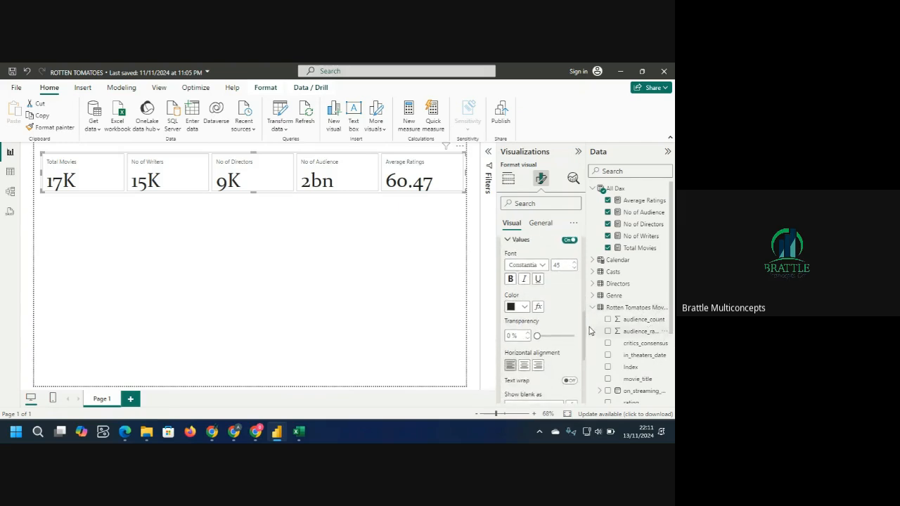
Center the KPI cards' callout values horizontally and set their font to Segoe UI Semibold.
left_click(524, 362)
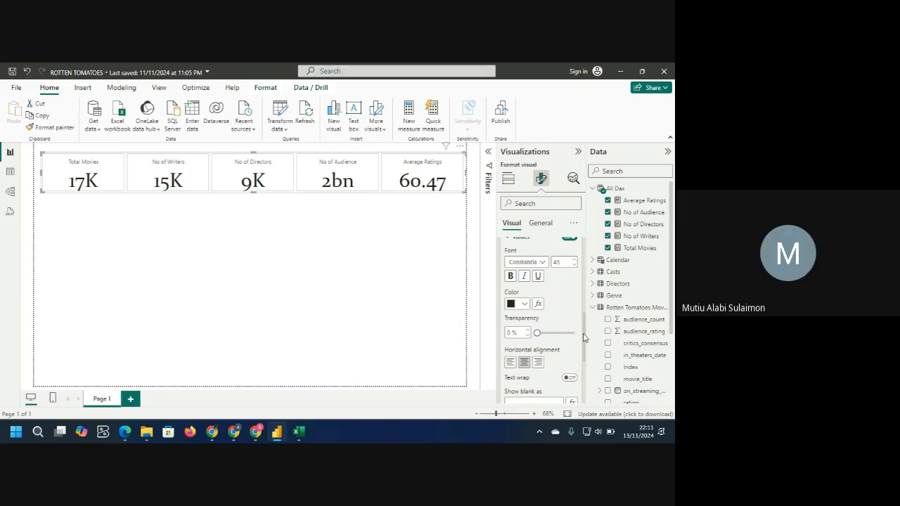
left_click_drag(583, 338, 588, 365)
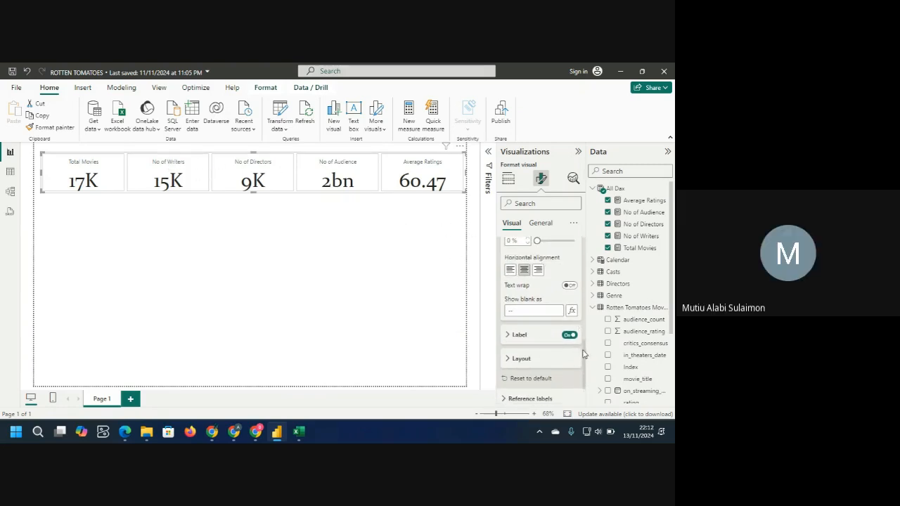
scroll(584, 358, "up", 5)
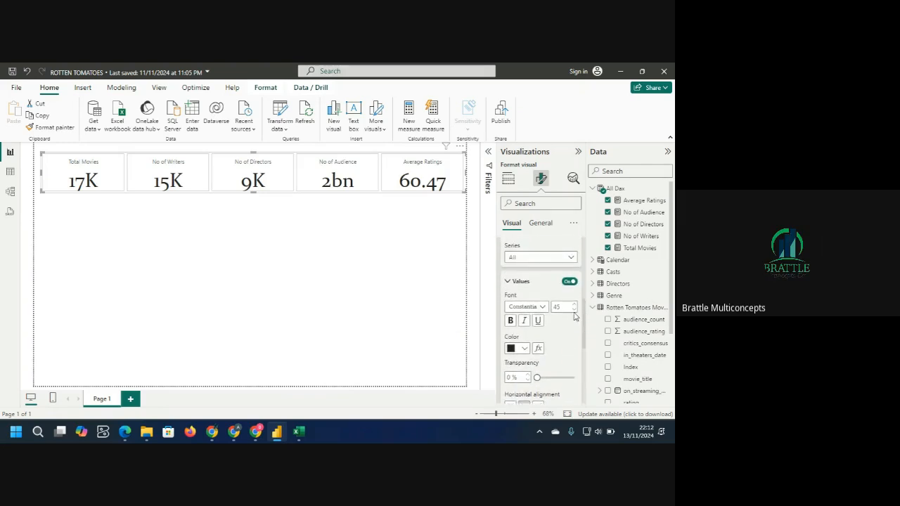
left_click(541, 308)
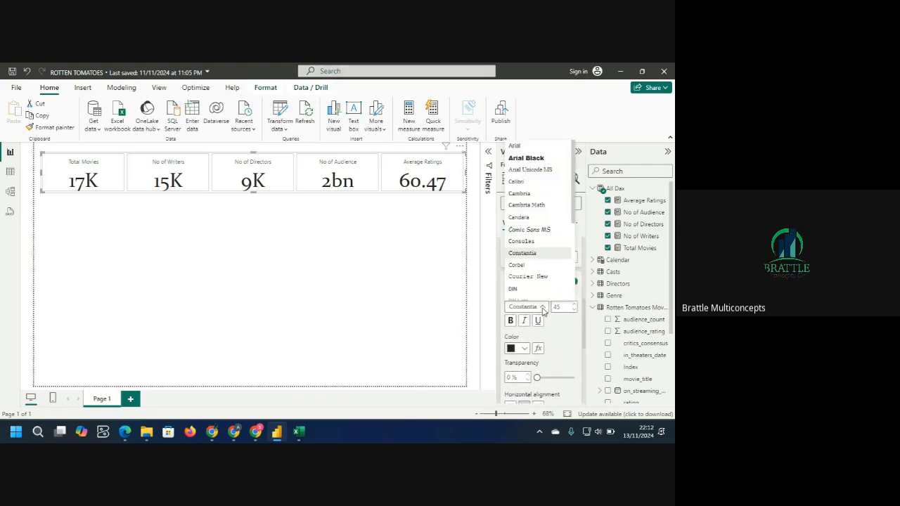
key("s")
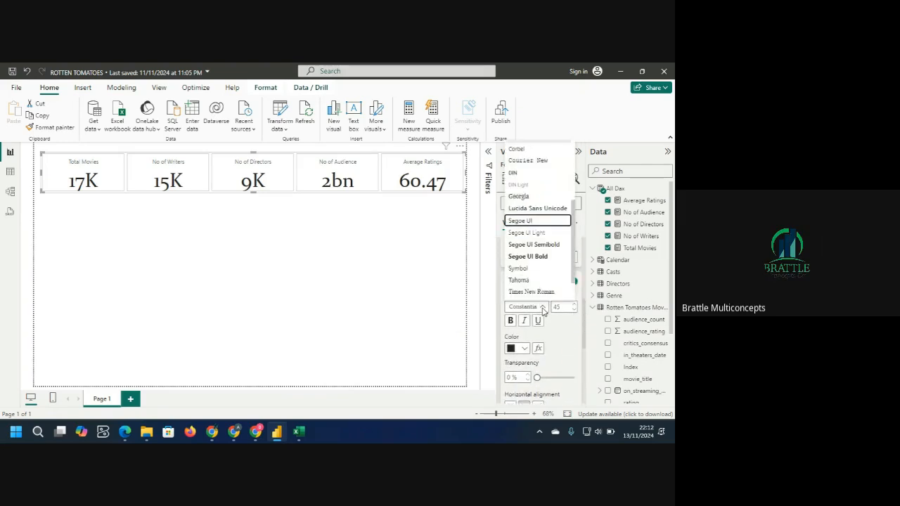
left_click(530, 245)
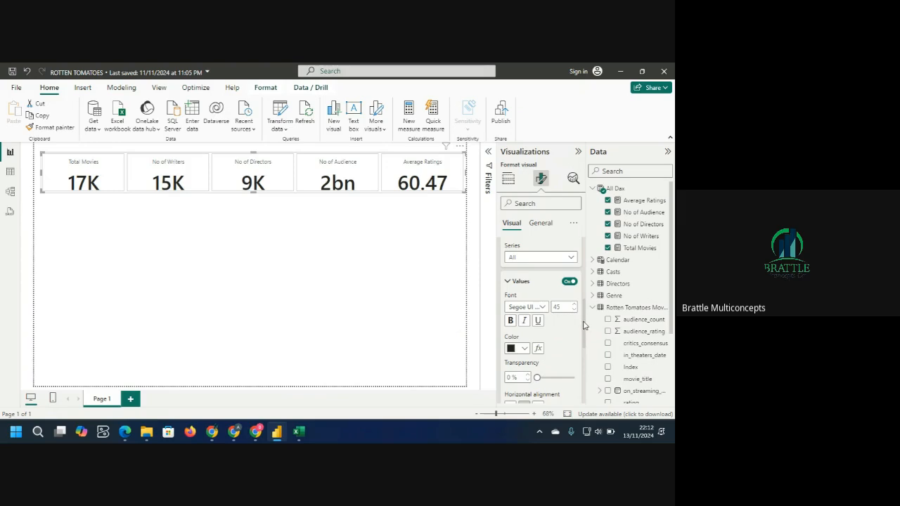
Set the KPI cards' callout values to show blanks as NILL.
left_click_drag(583, 324, 591, 384)
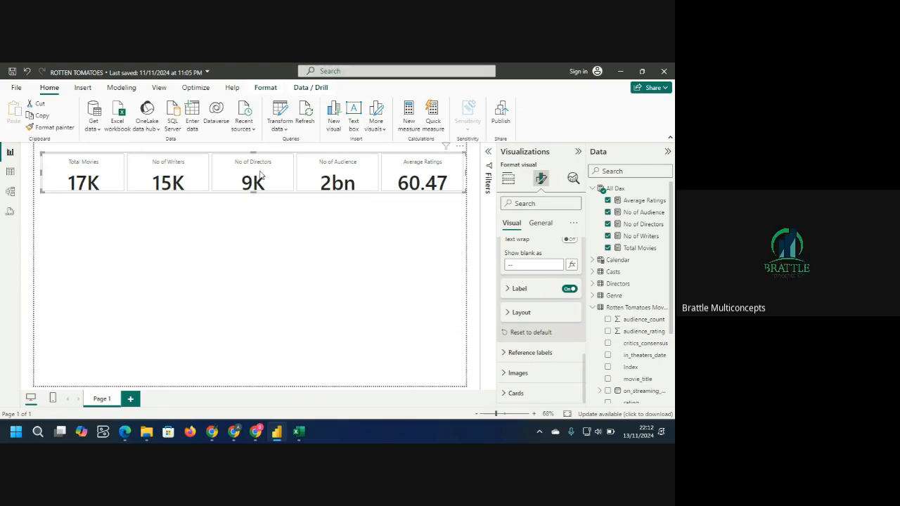
left_click(568, 290)
left_click(570, 291)
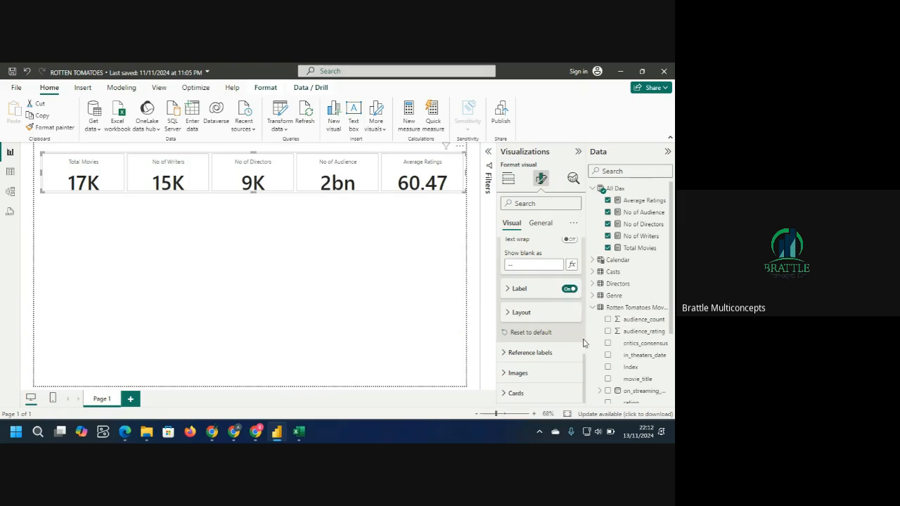
mouse_move(585, 366)
left_mouse_down()
mouse_move(584, 344)
mouse_move(586, 356)
left_mouse_up()
left_click(537, 289)
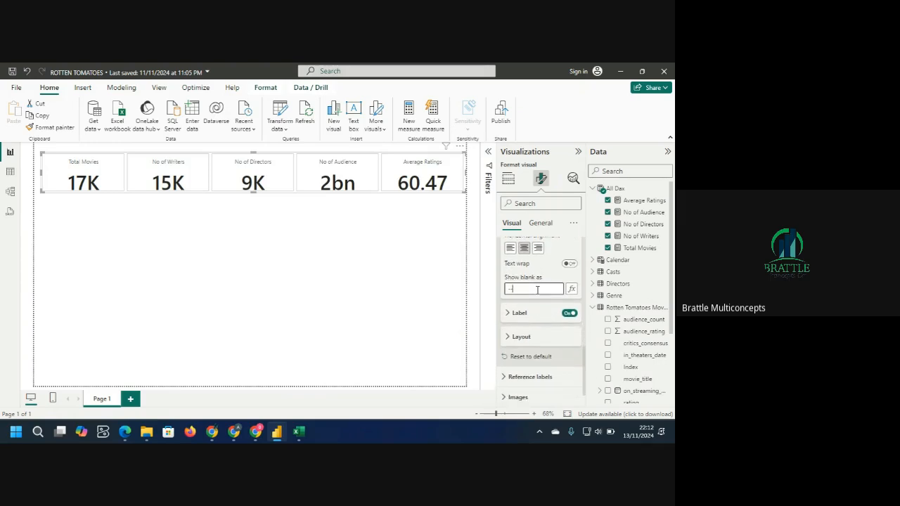
left_click_drag(537, 289, 486, 293)
left_click(521, 288)
scroll(583, 367, "down", 1)
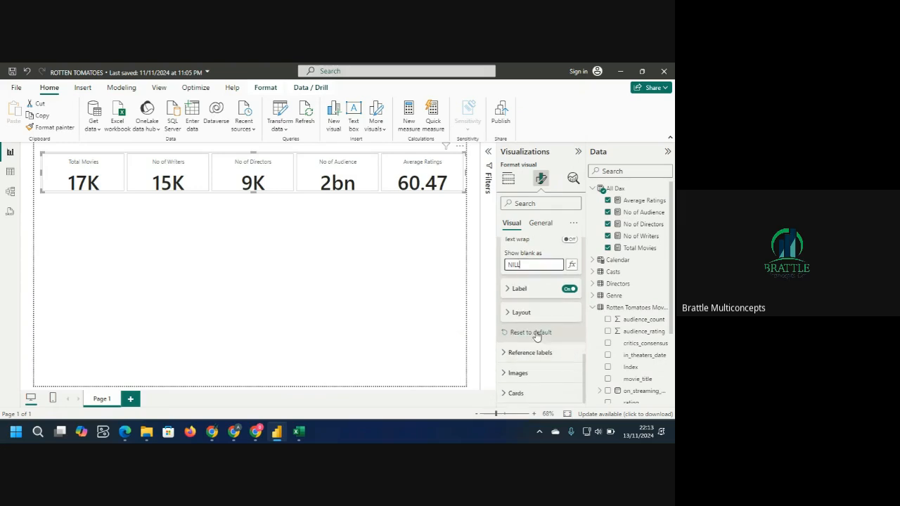
Place the KPI card labels below the values and increase the card visual's height to fit them.
left_click(508, 290)
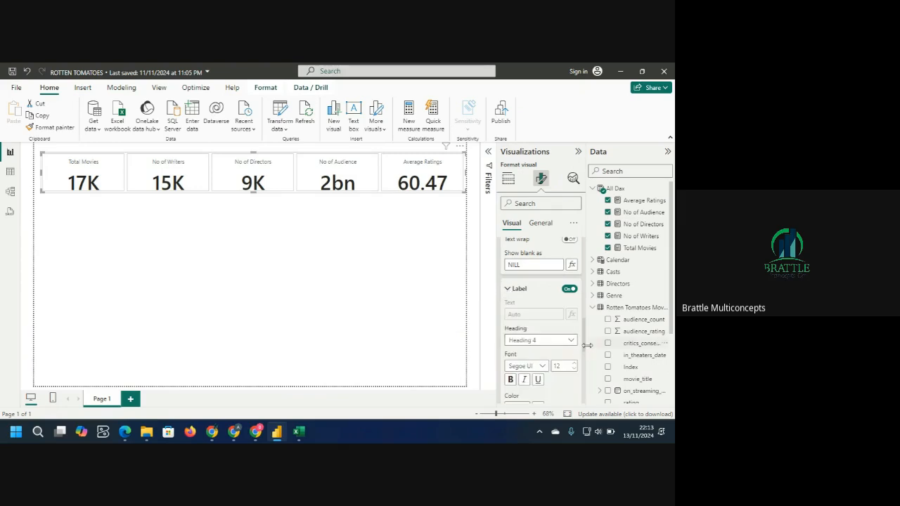
left_click_drag(582, 338, 589, 364)
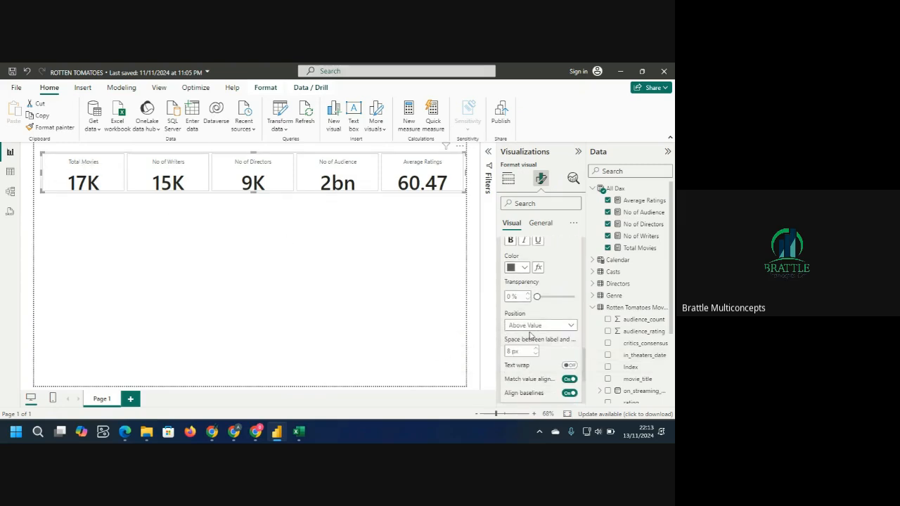
left_click(572, 328)
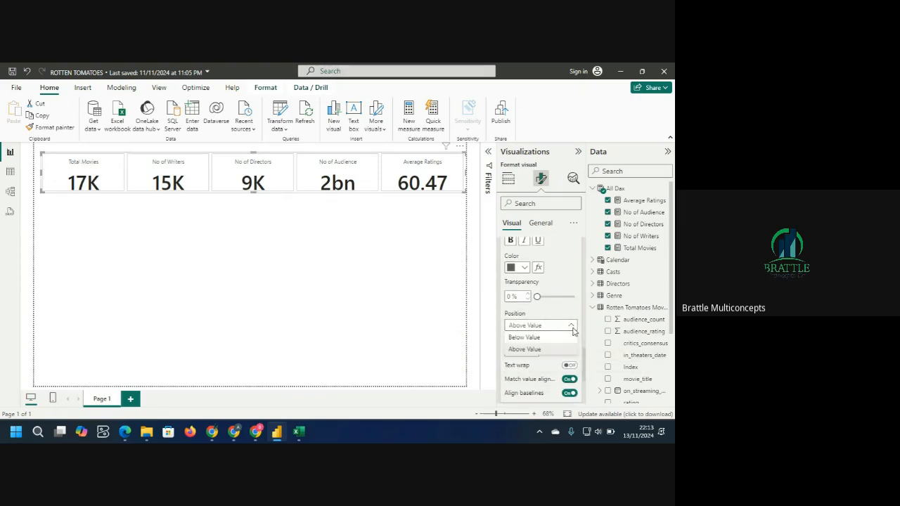
left_click(542, 348)
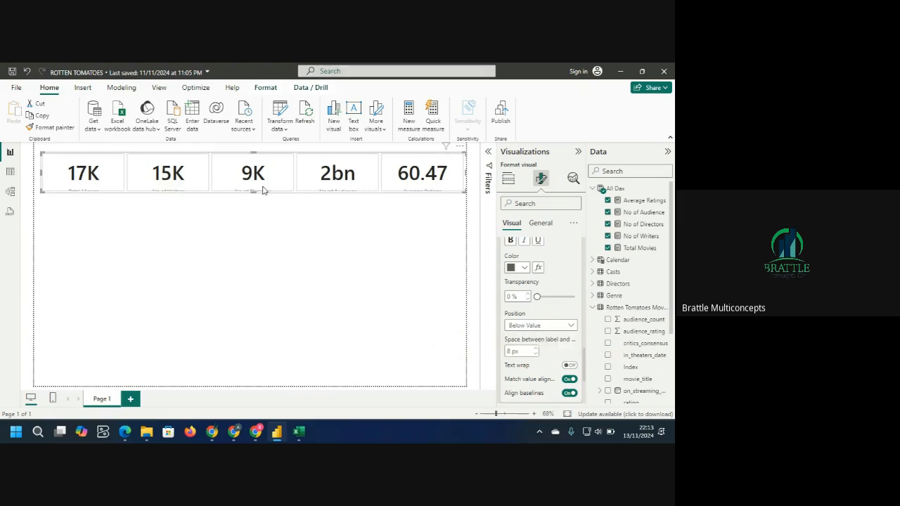
left_click_drag(254, 192, 259, 208)
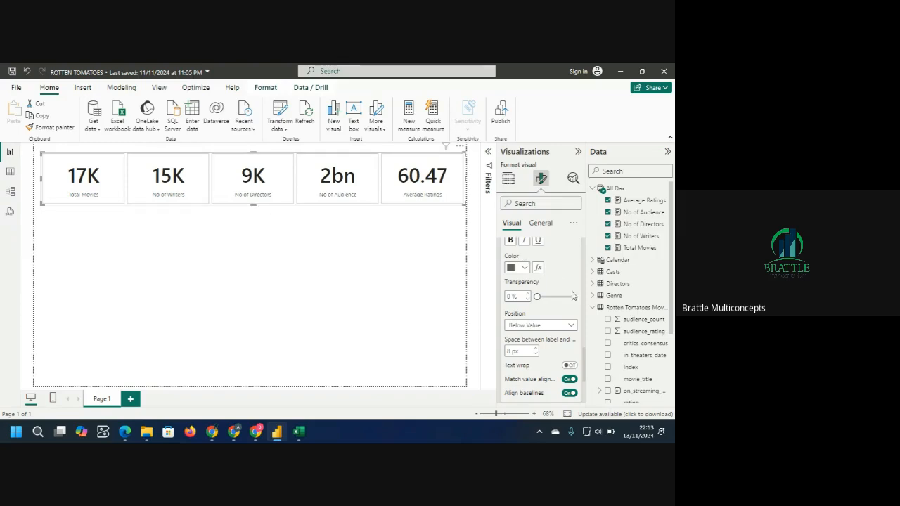
Make the KPI card labels bold and change their color to the lightest shade of black in the theme colors.
double_click(583, 367)
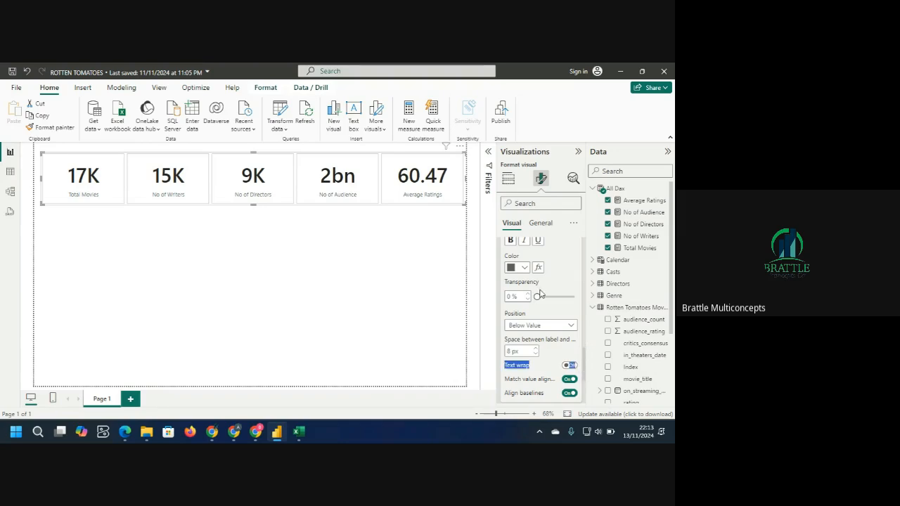
left_click(511, 241)
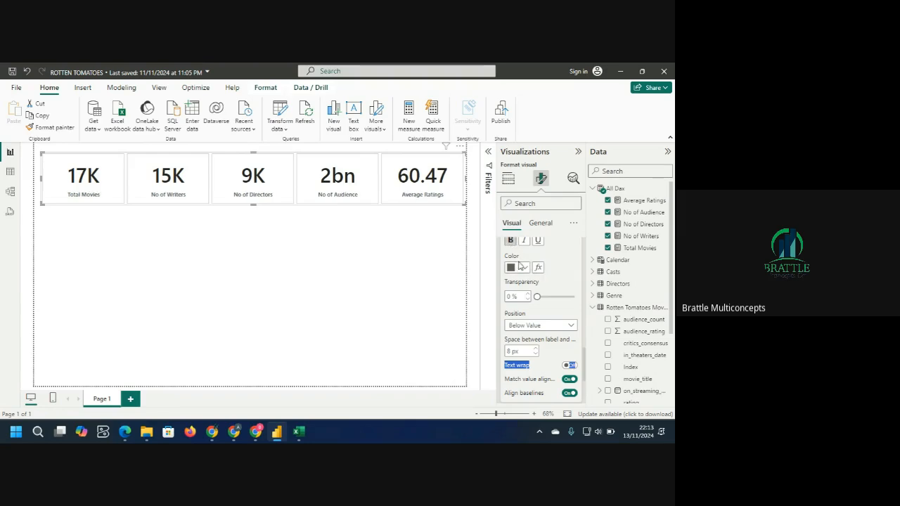
left_click(524, 268)
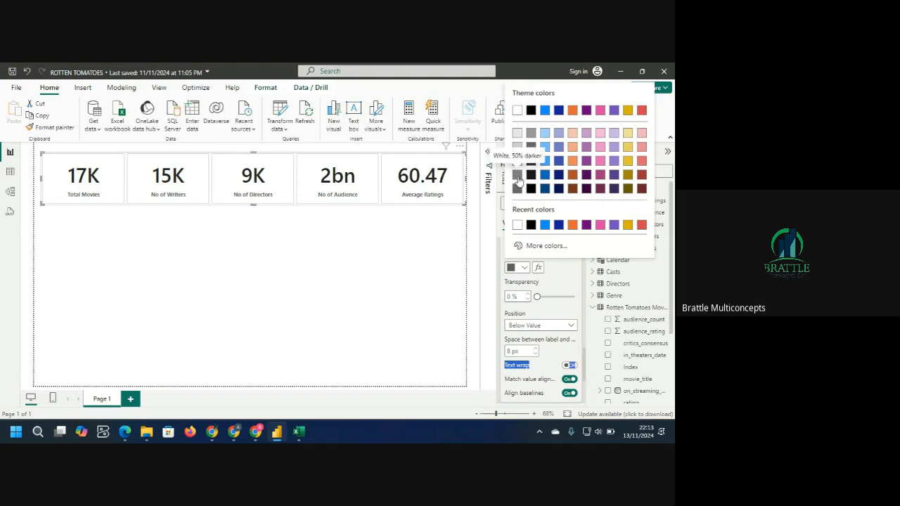
left_click(531, 134)
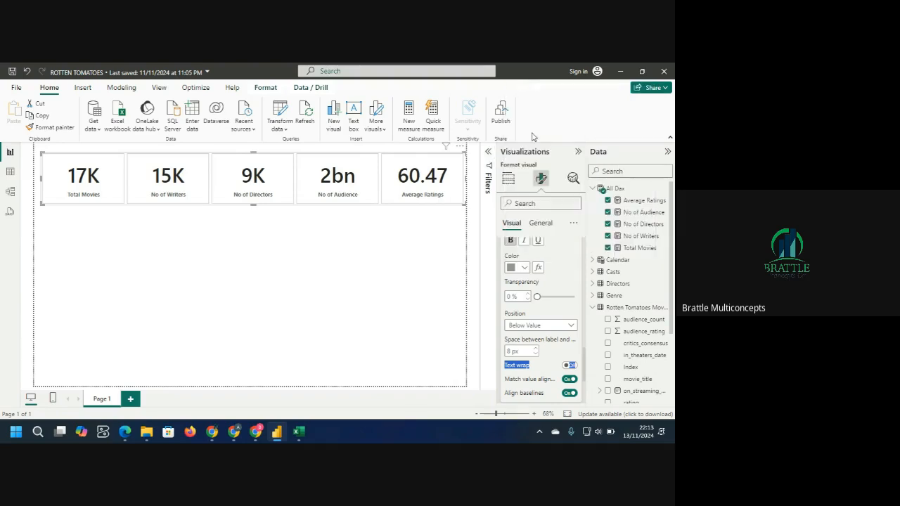
left_click(434, 261)
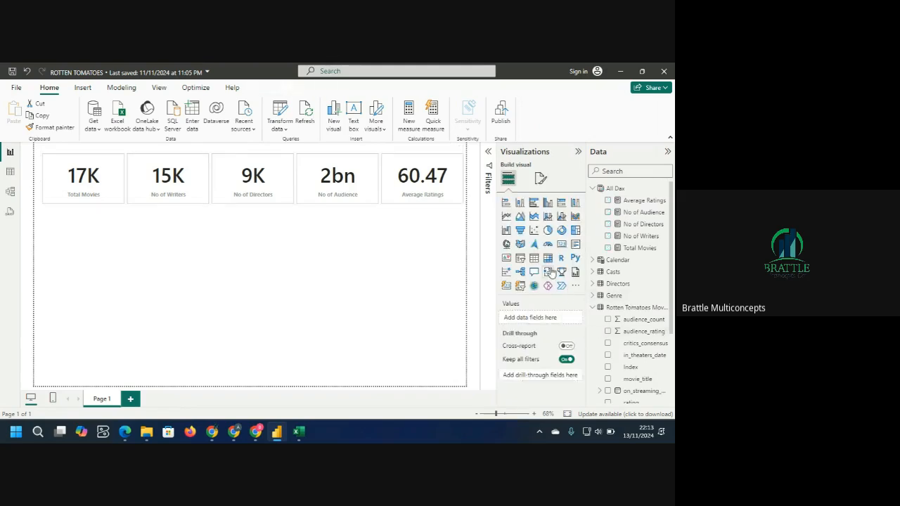
Examine the reference label and image formatting options of the KPI card visual.
left_click(452, 191)
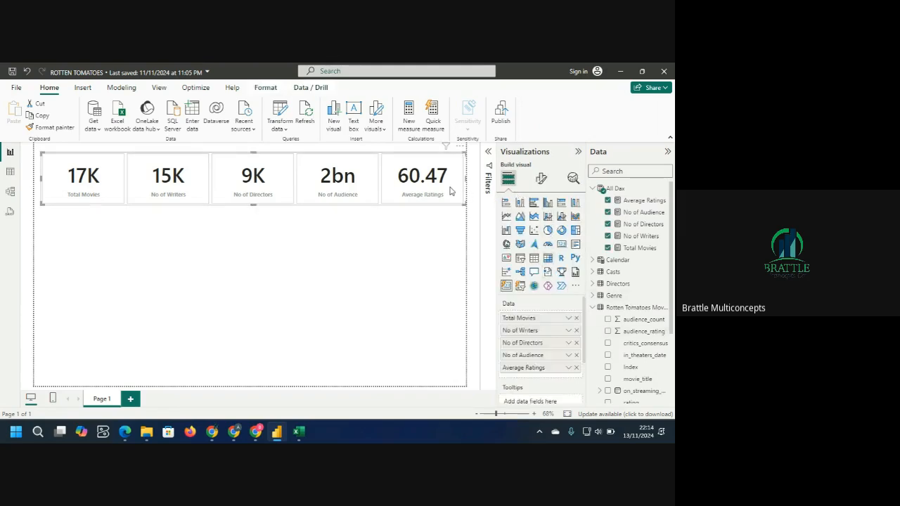
left_click(540, 180)
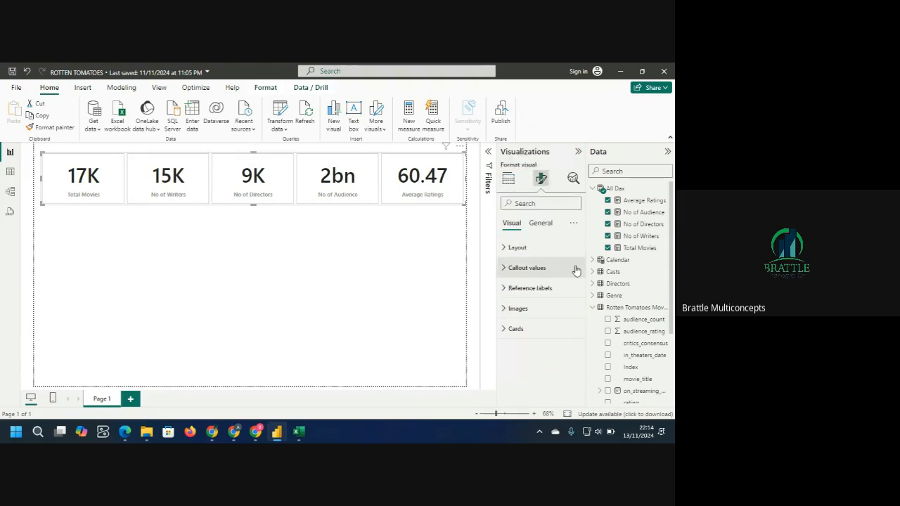
left_click(505, 289)
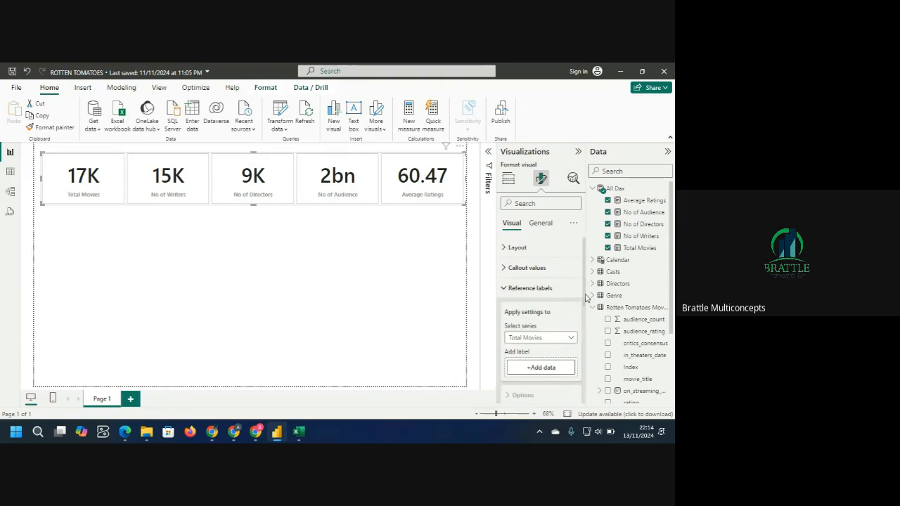
left_click_drag(585, 299, 581, 400)
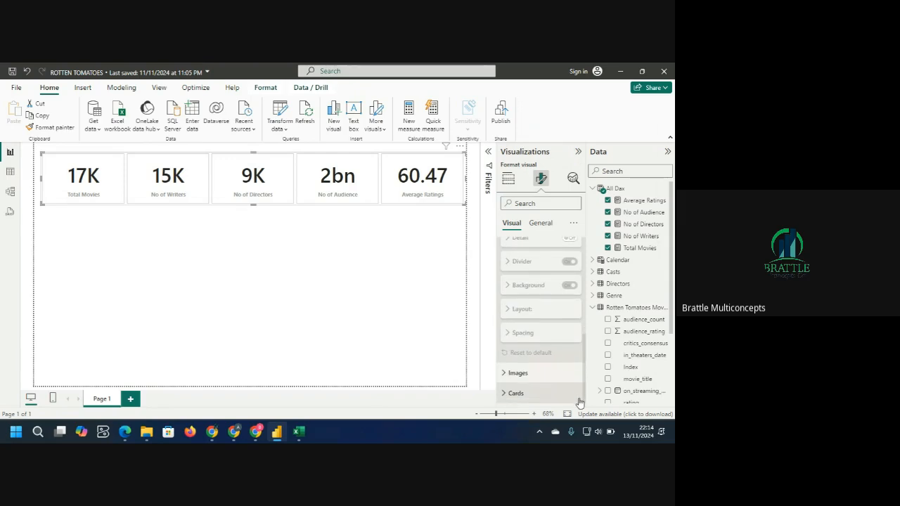
left_click(505, 374)
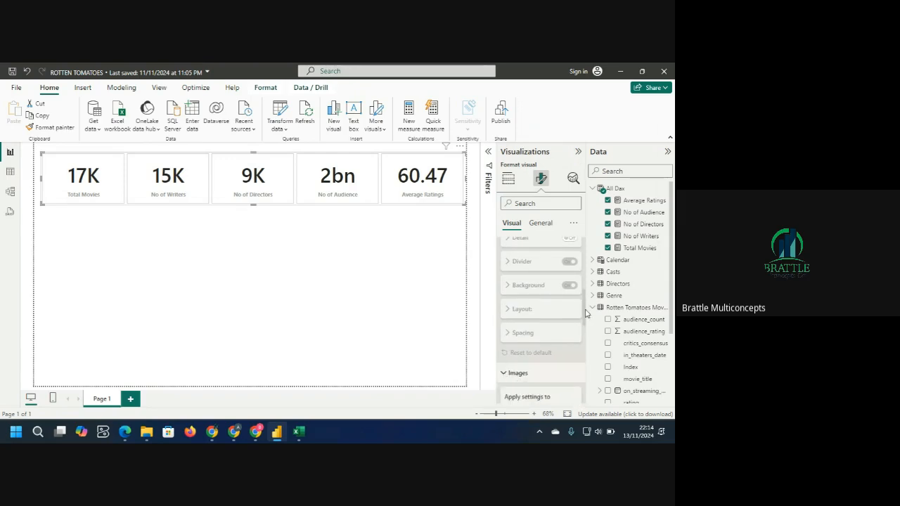
left_click_drag(585, 312, 586, 357)
scroll(586, 356, "up", 1)
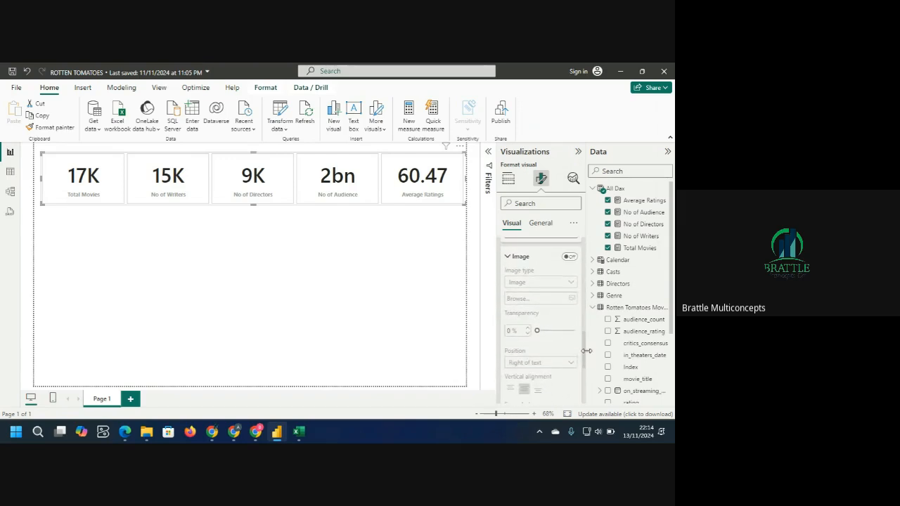
Turn on images for the KPI cards and try to browse for a picture file.
left_click(569, 258)
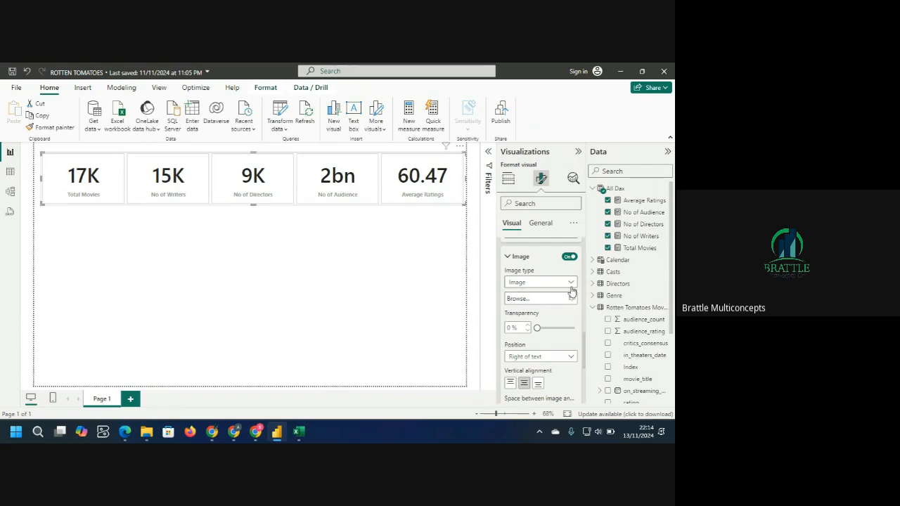
left_click(547, 284)
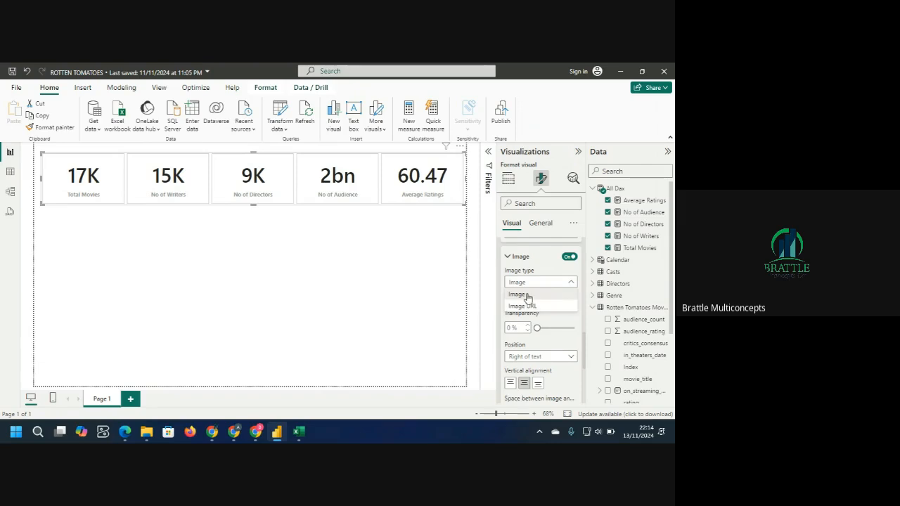
left_click(528, 296)
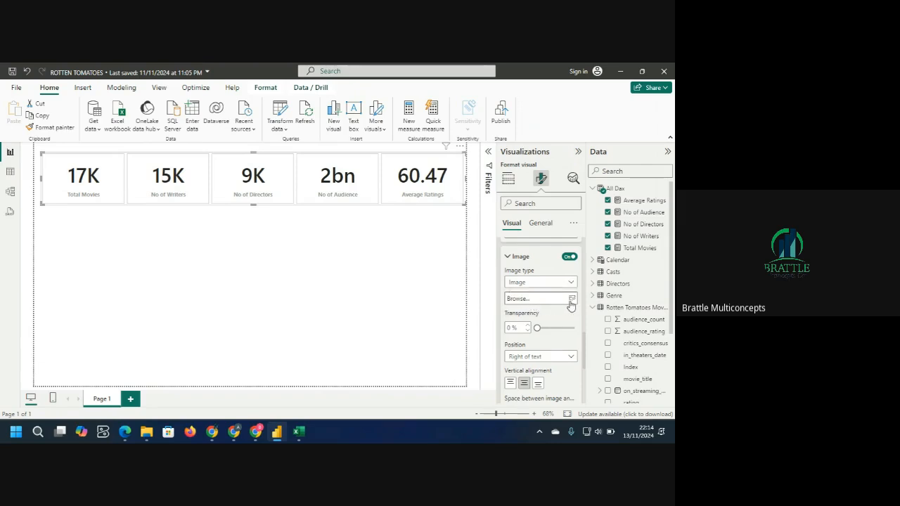
left_click(571, 300)
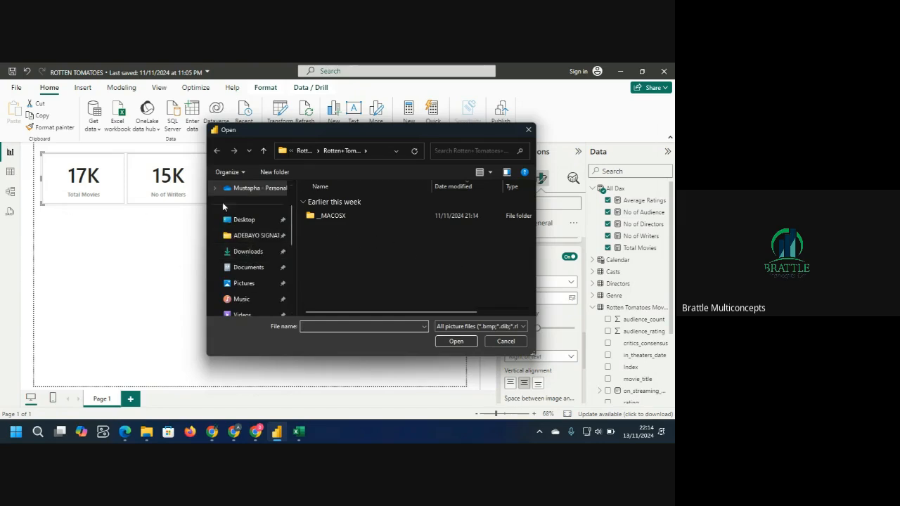
left_click(529, 130)
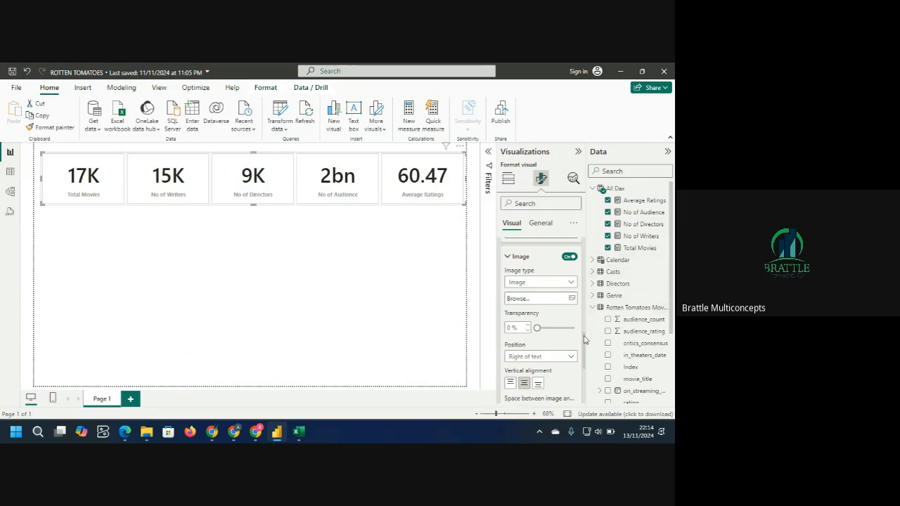
Set the image type of the KPI cards to Image URL.
scroll(581, 336, "up", 2)
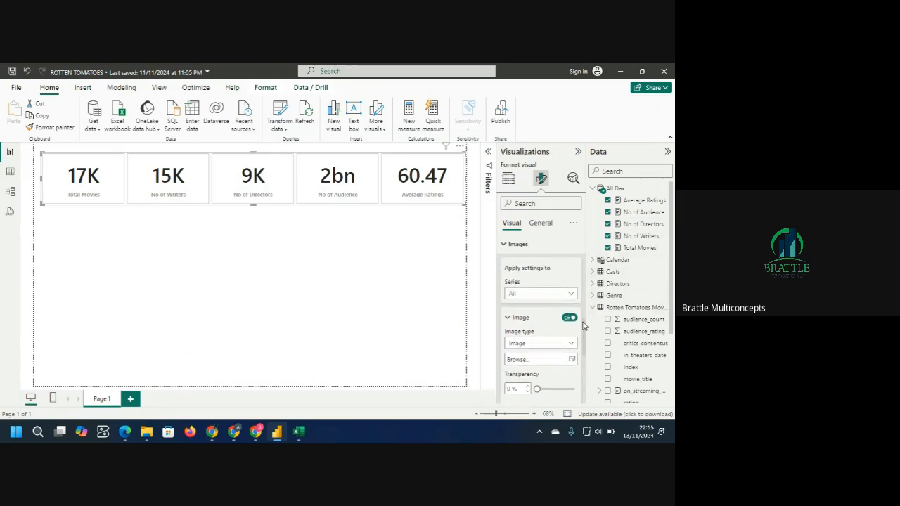
scroll(578, 327, "down", 2)
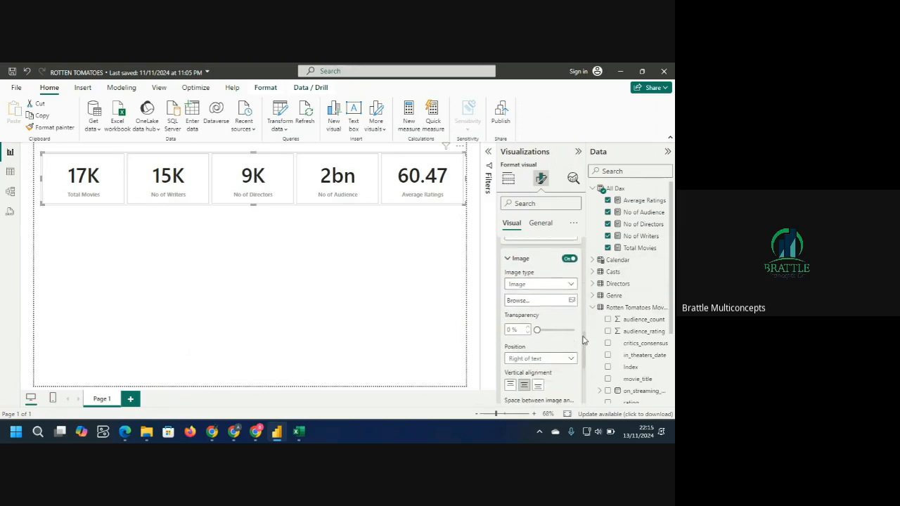
left_click(566, 273)
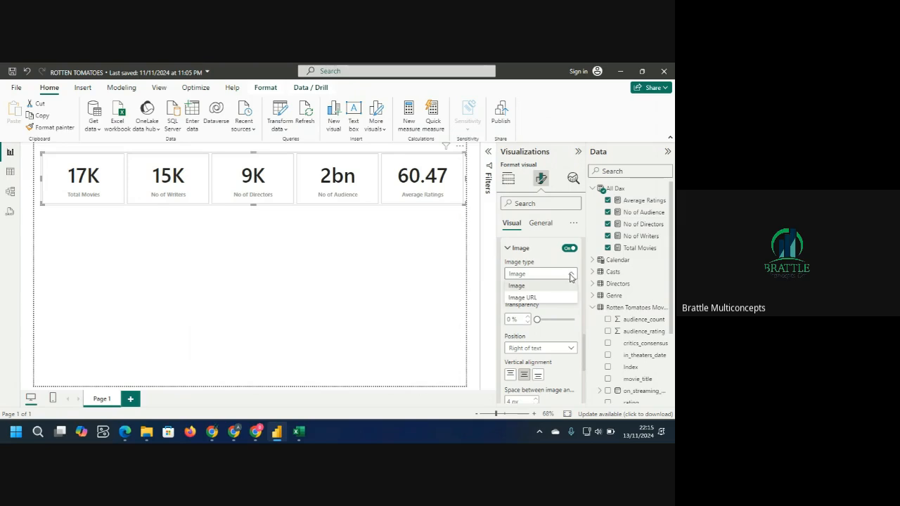
left_click(545, 300)
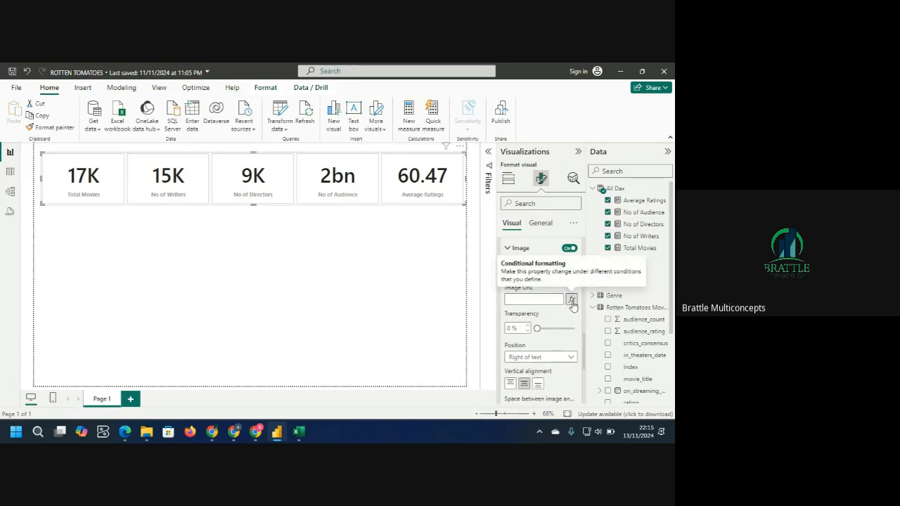
left_click(574, 301)
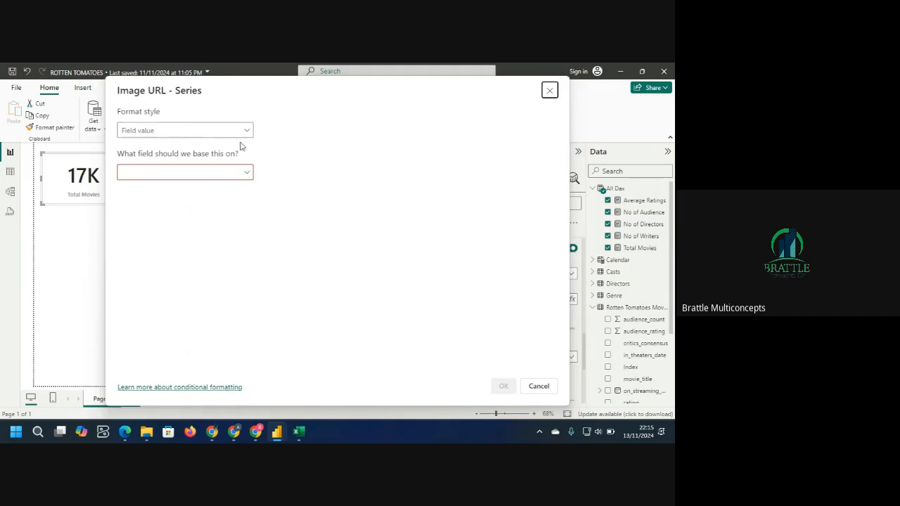
left_click(248, 175)
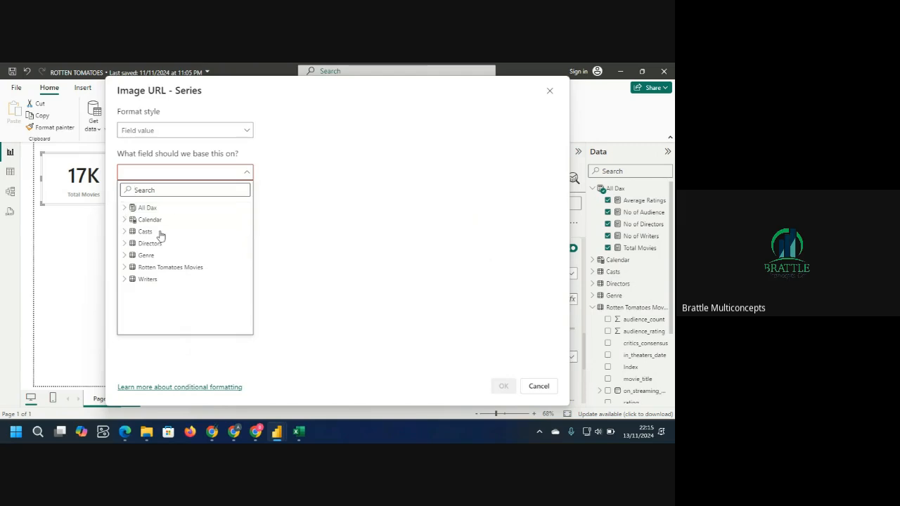
left_click(555, 95)
left_click(549, 93)
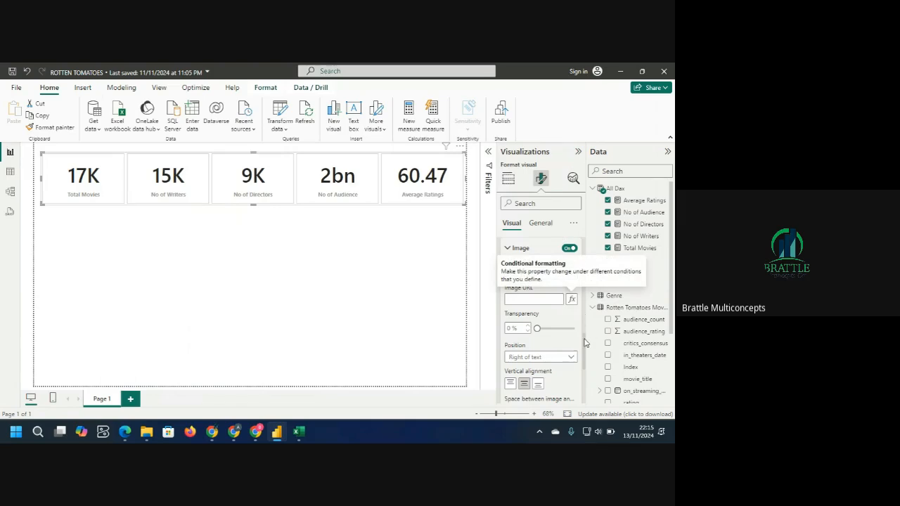
Set the shape of all KPI cards to Rounded Rectangle and reduce the rounded corners to 17 px.
scroll(584, 343, "down", 5)
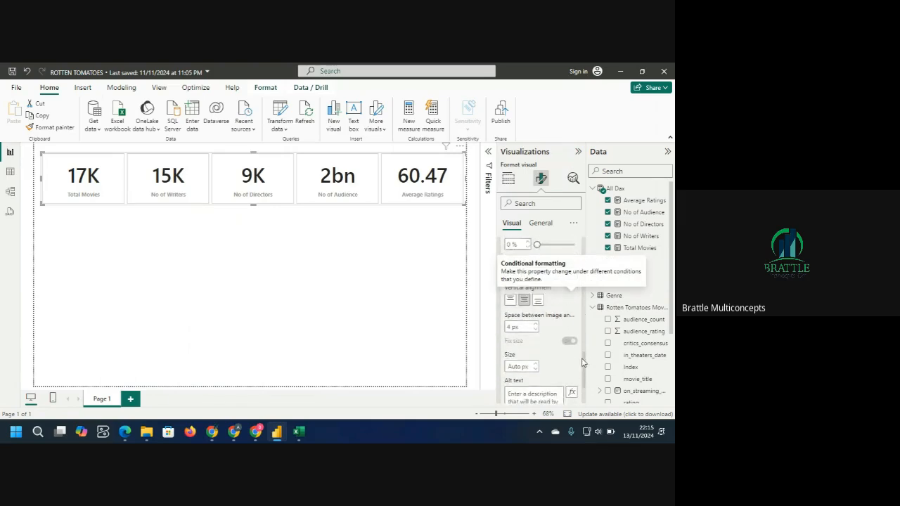
scroll(582, 377, "down", 1)
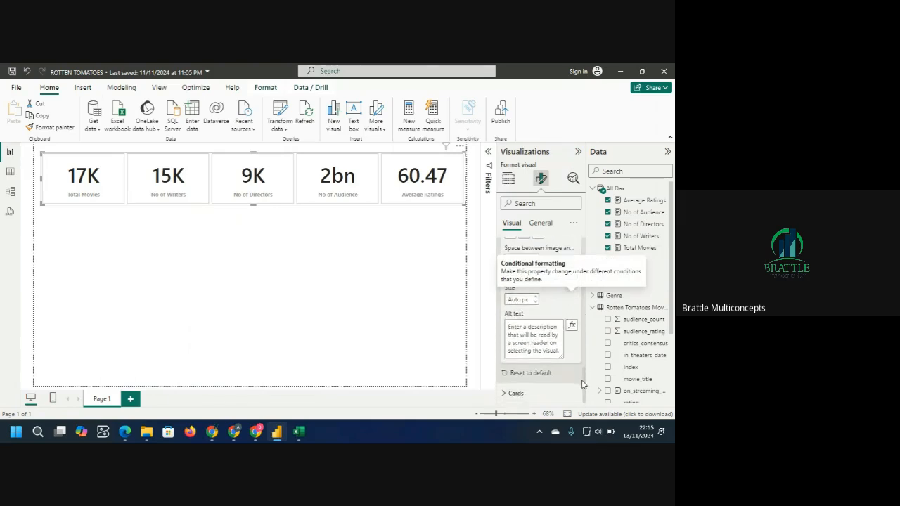
left_click(505, 394)
left_click_drag(584, 348, 586, 376)
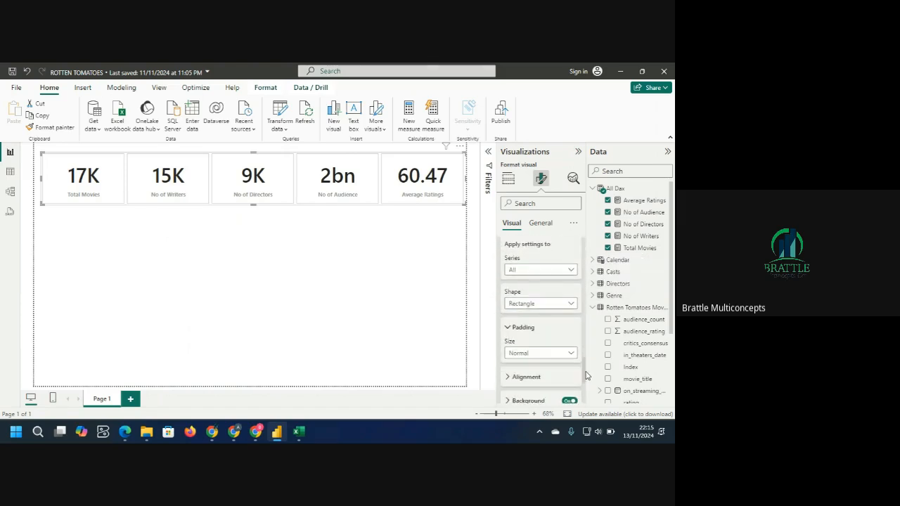
left_click(570, 308)
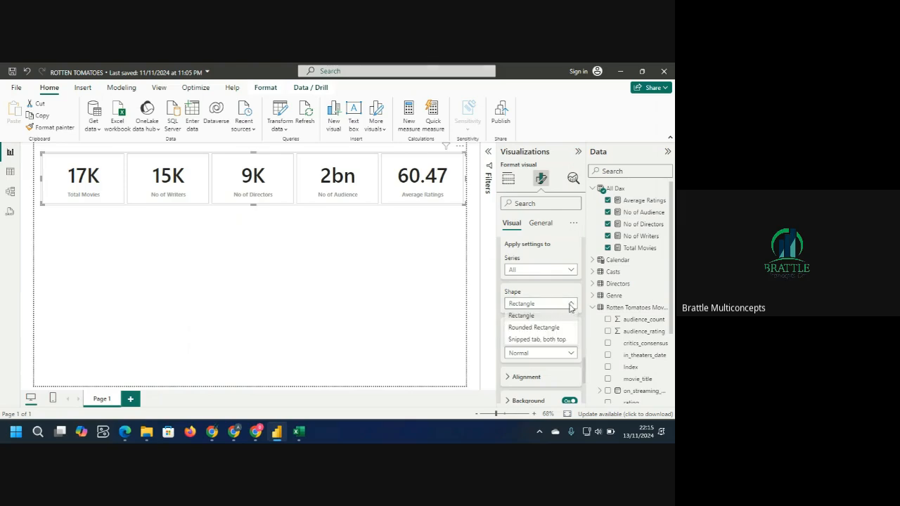
left_click(527, 328)
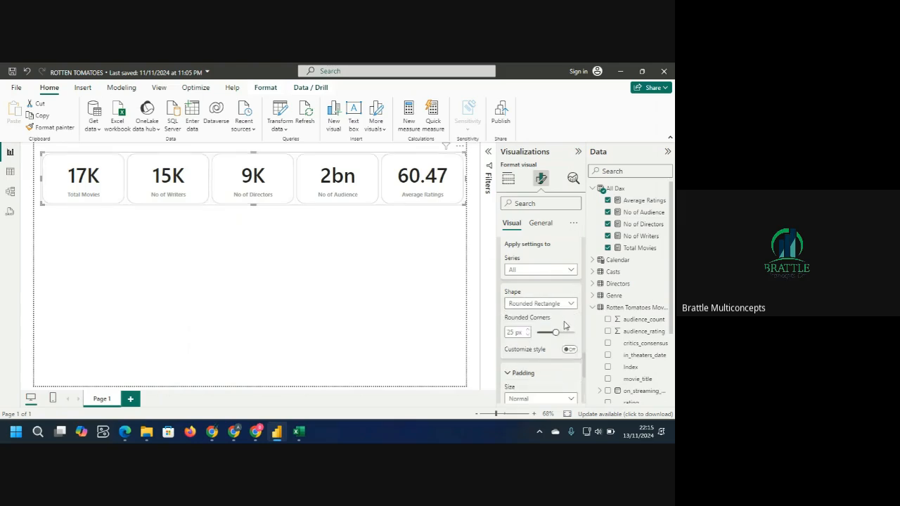
left_click_drag(556, 331, 550, 333)
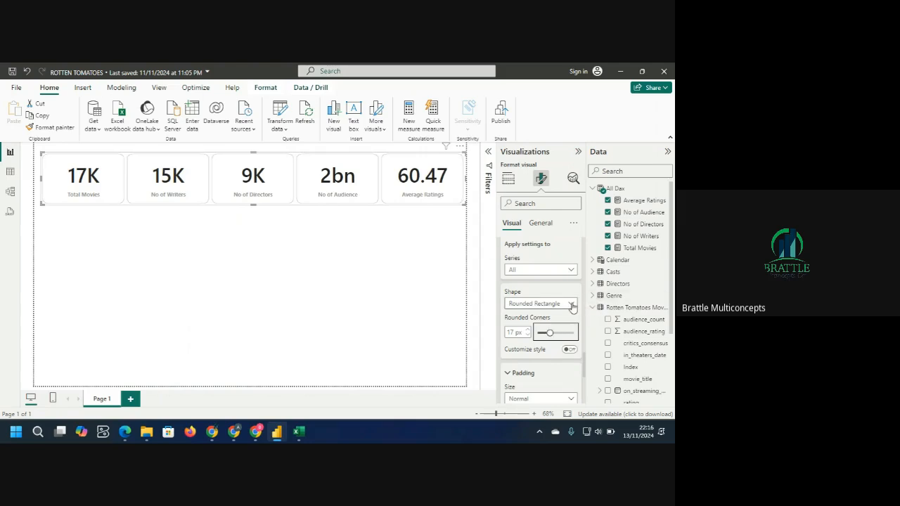
Change the KPI card shape to "Snipped tab, both top", reduce the top snips and enlarge the bottom snips.
left_click(572, 305)
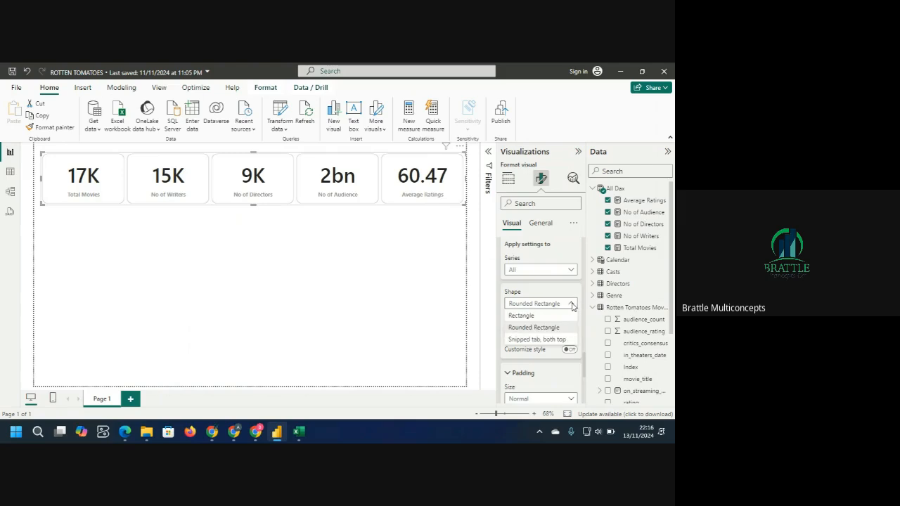
left_click(545, 340)
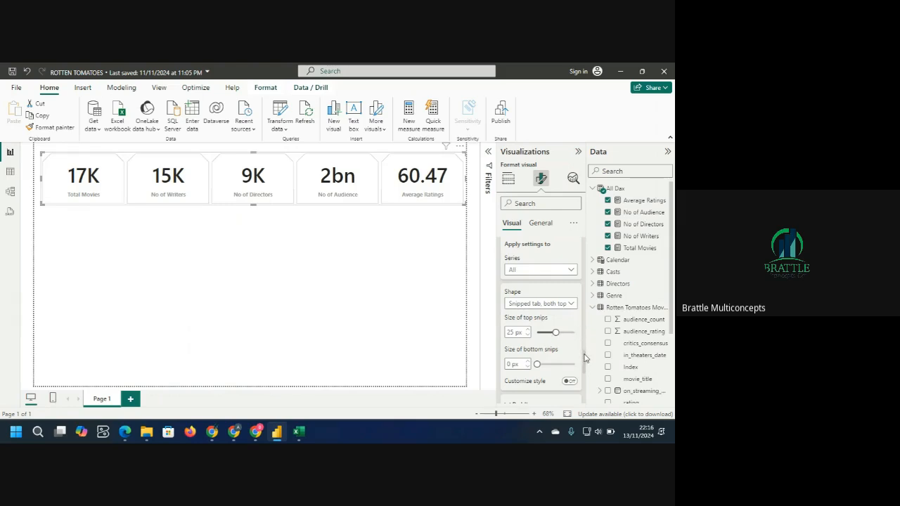
scroll(585, 359, "down", 2)
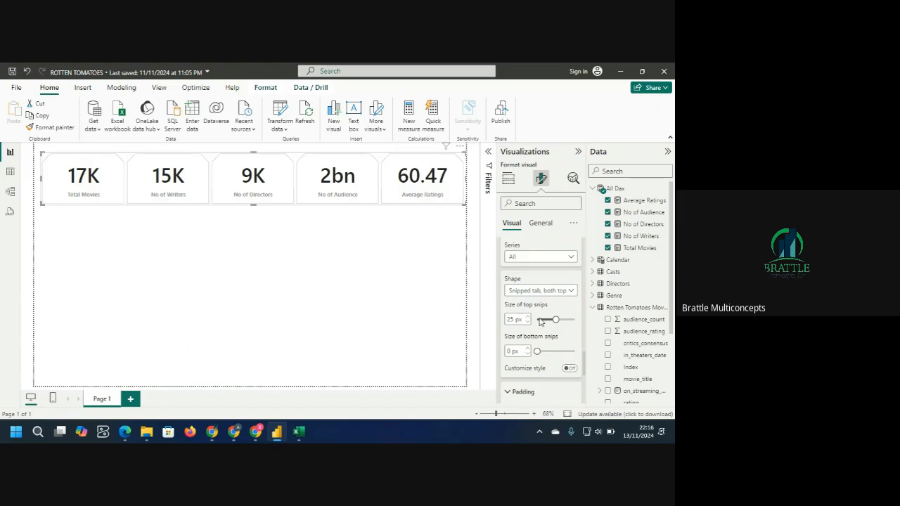
left_click_drag(556, 319, 554, 320)
left_click_drag(538, 352, 550, 352)
left_click_drag(551, 318, 550, 320)
Turn on the customized corner style and set the cards' top left corner to about 14 px and bottom right corner to 19 px.
left_click(570, 368)
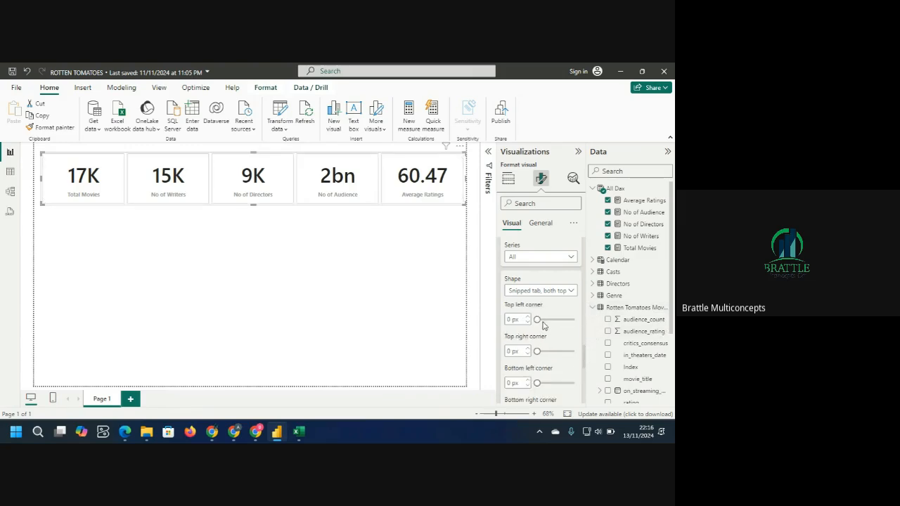
left_click_drag(539, 318, 546, 320)
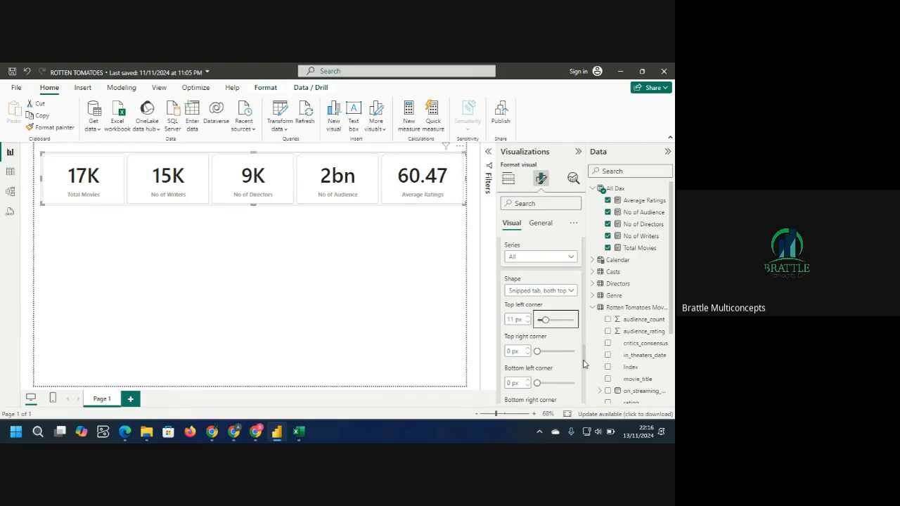
scroll(583, 364, "down", 2)
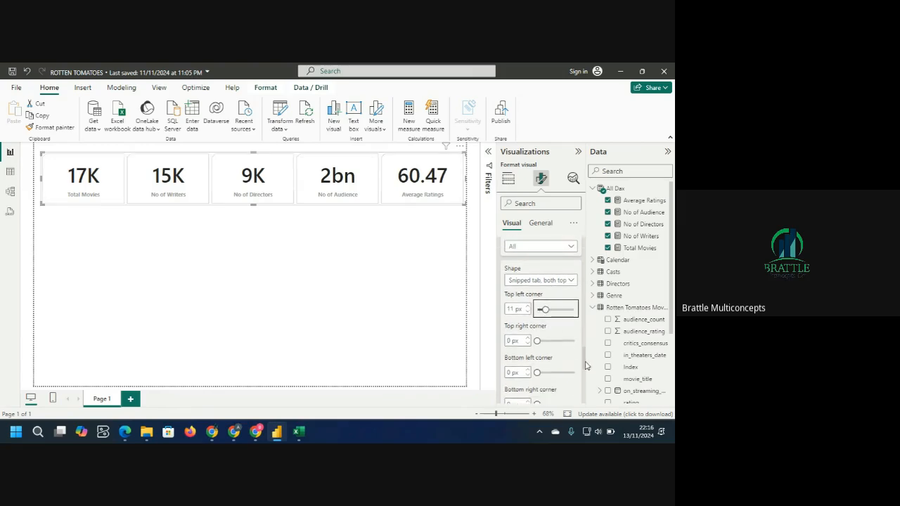
left_click_drag(546, 316, 549, 317)
scroll(584, 364, "down", 2)
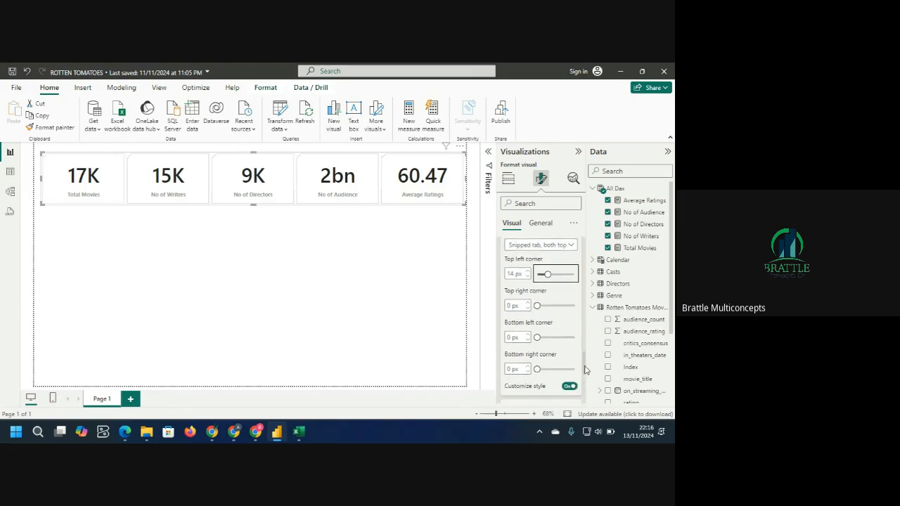
left_click_drag(536, 359, 548, 359)
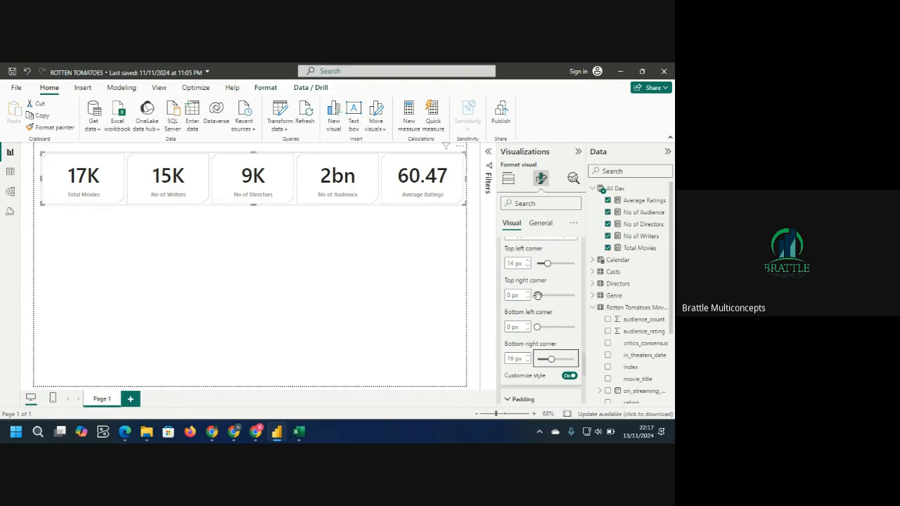
Set the cards' top left corner to 19 px and deselect the card visual.
left_click_drag(545, 263, 553, 264)
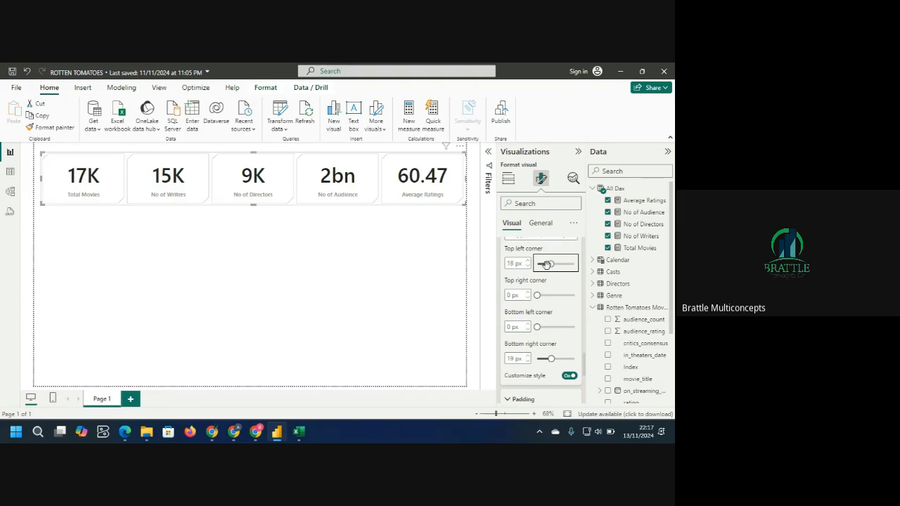
double_click(514, 262)
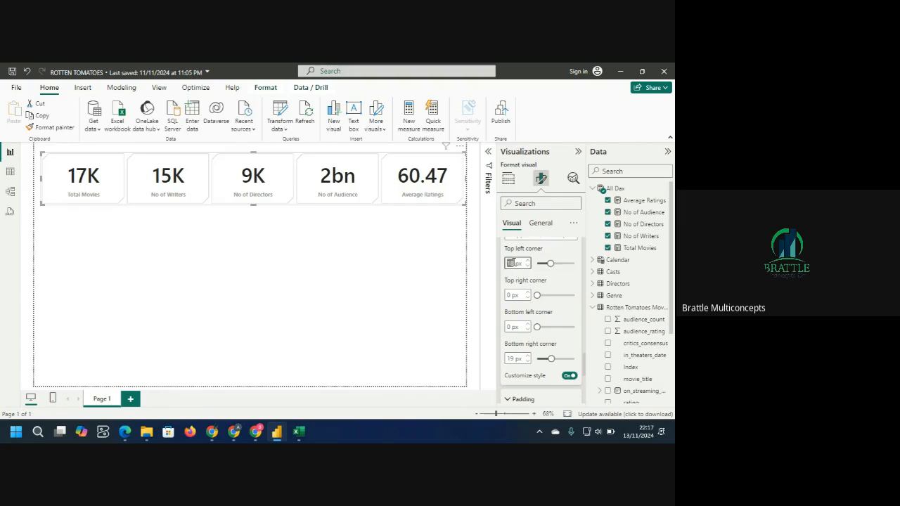
type("19")
left_click(392, 305)
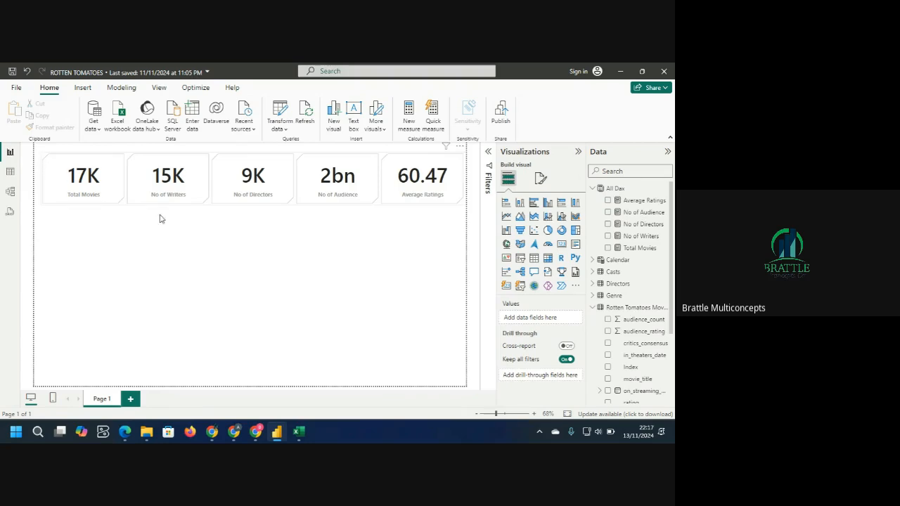
Keep the "Snipped tab, both top" card shape and set the top right corner to 18 px and bottom left corner to 19 px.
left_click(460, 207)
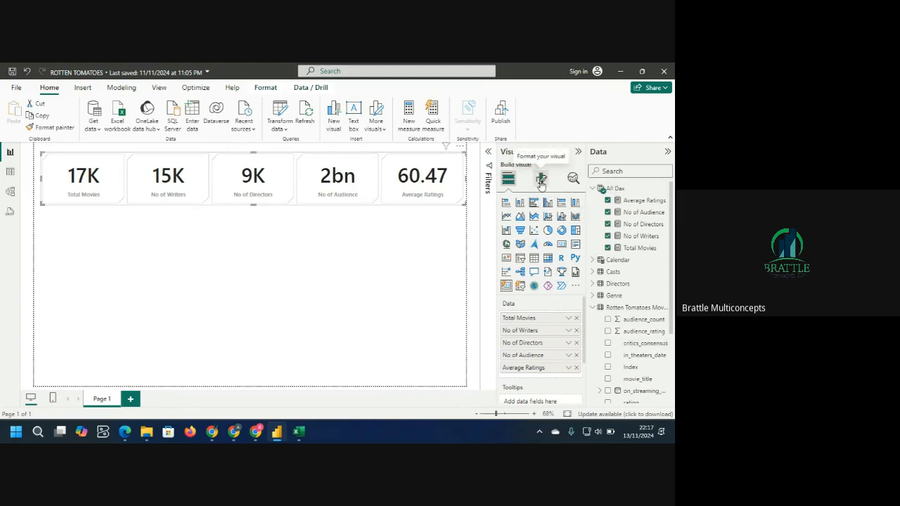
left_click(541, 180)
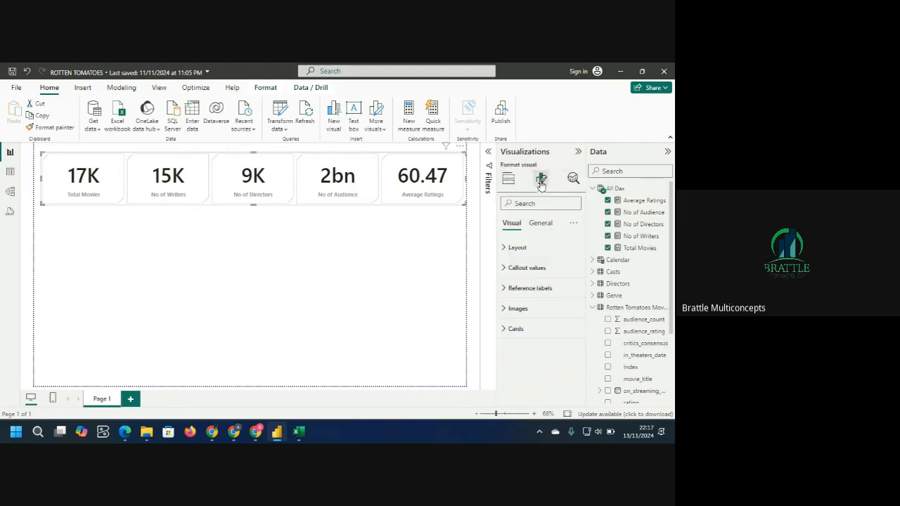
left_click(506, 330)
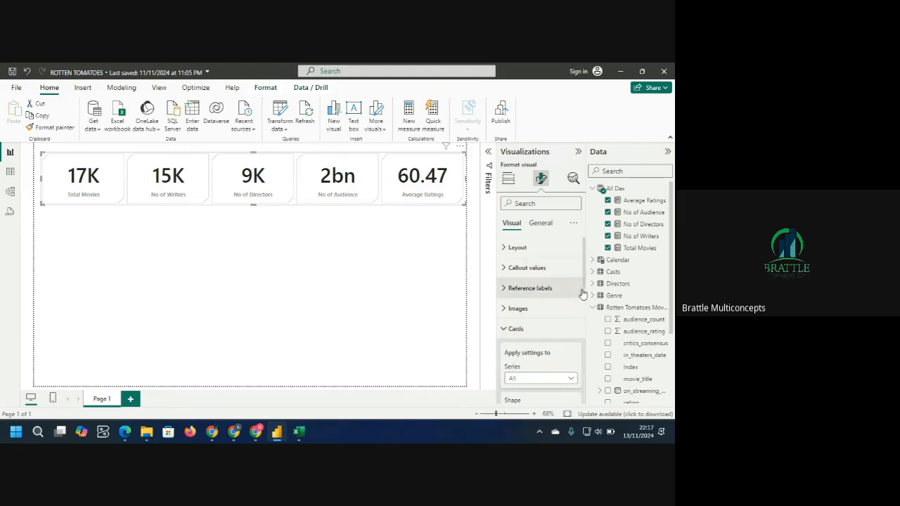
left_click_drag(584, 275, 587, 314)
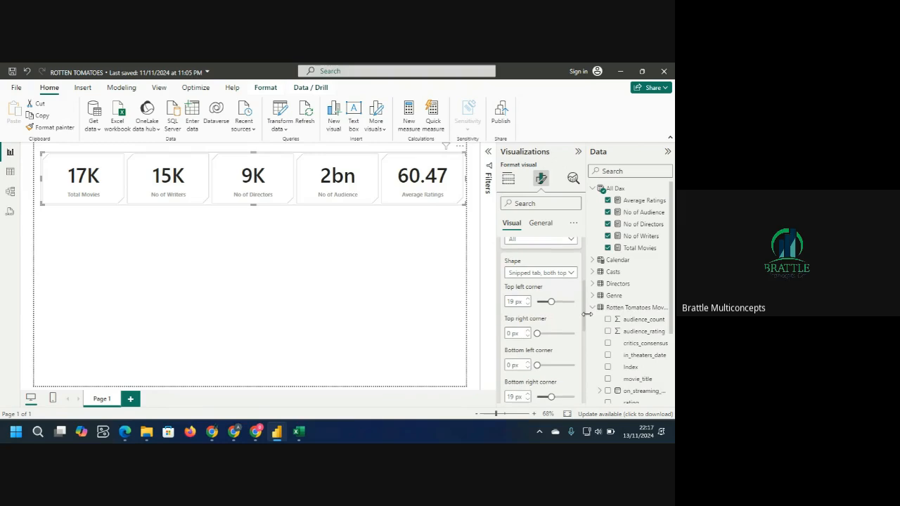
left_click(571, 273)
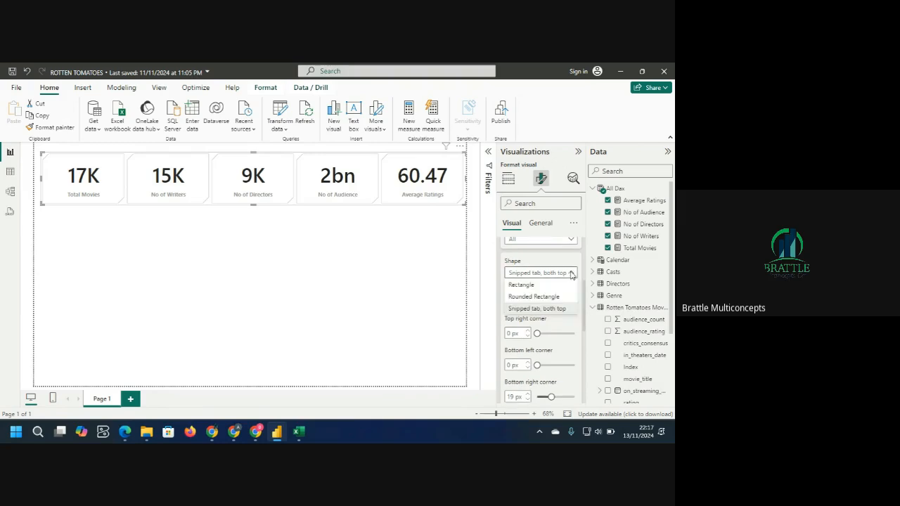
left_click(542, 309)
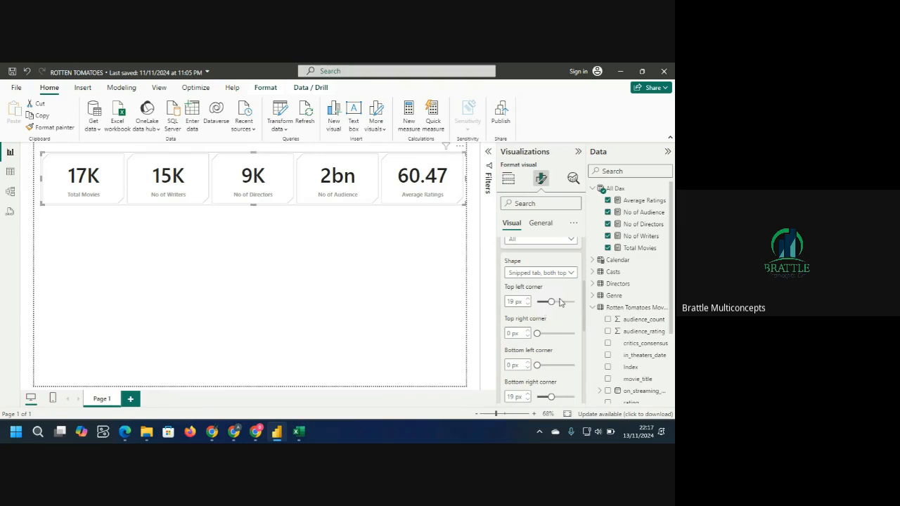
left_click_drag(537, 334, 551, 334)
left_click_drag(537, 365, 552, 366)
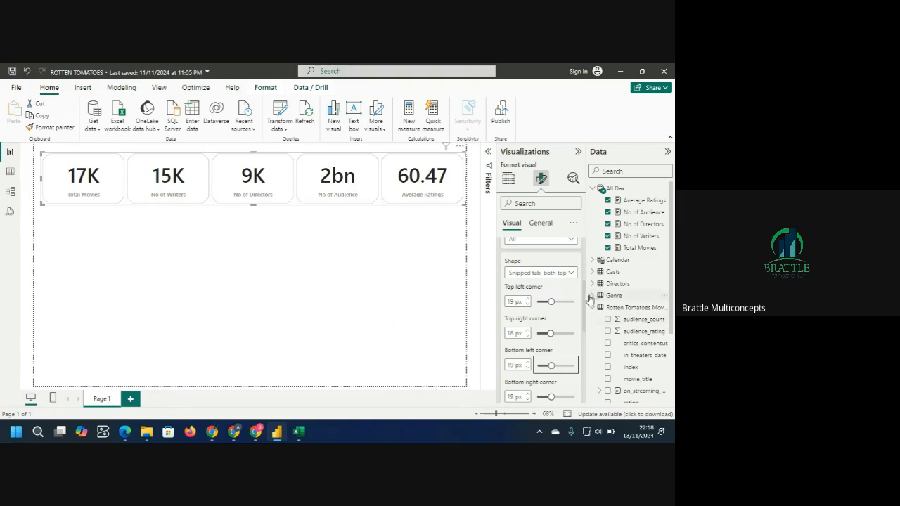
Try the Wide padding size on the KPI cards and return it to Normal.
left_click_drag(584, 300, 587, 343)
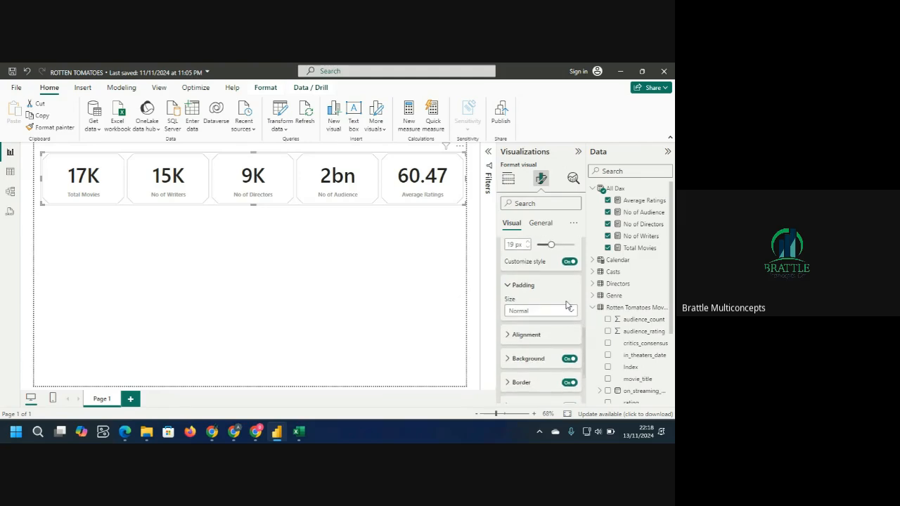
left_click(573, 314)
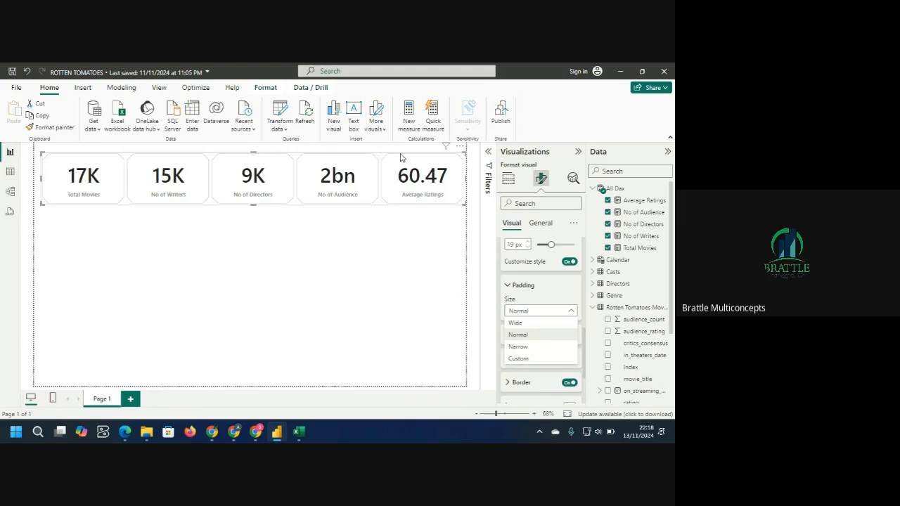
left_click(526, 328)
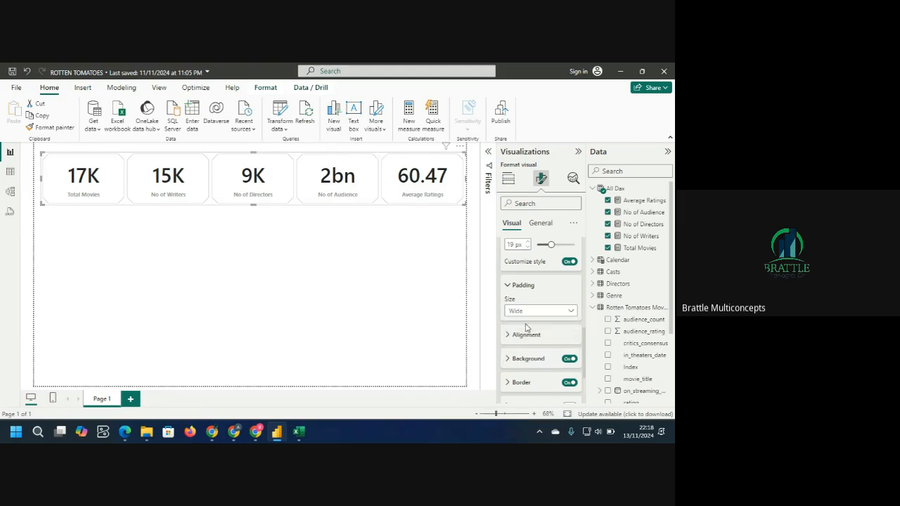
left_click(573, 311)
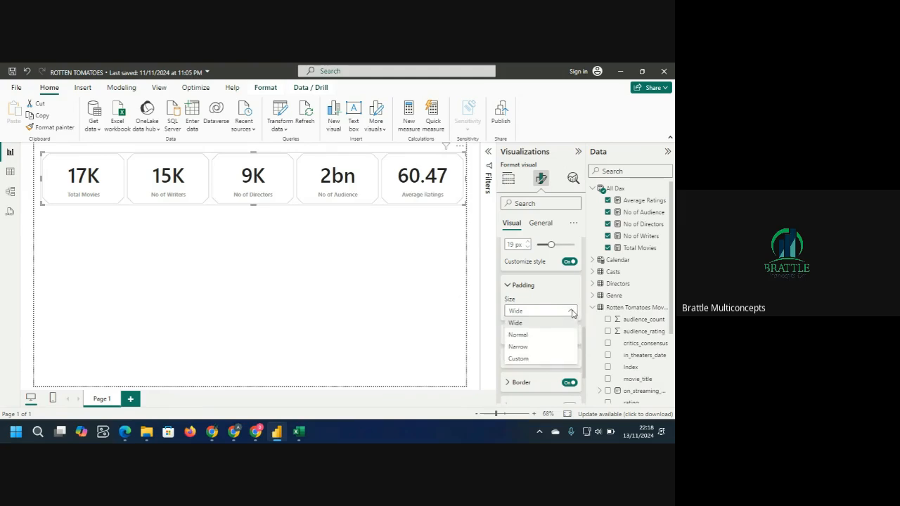
left_click(534, 341)
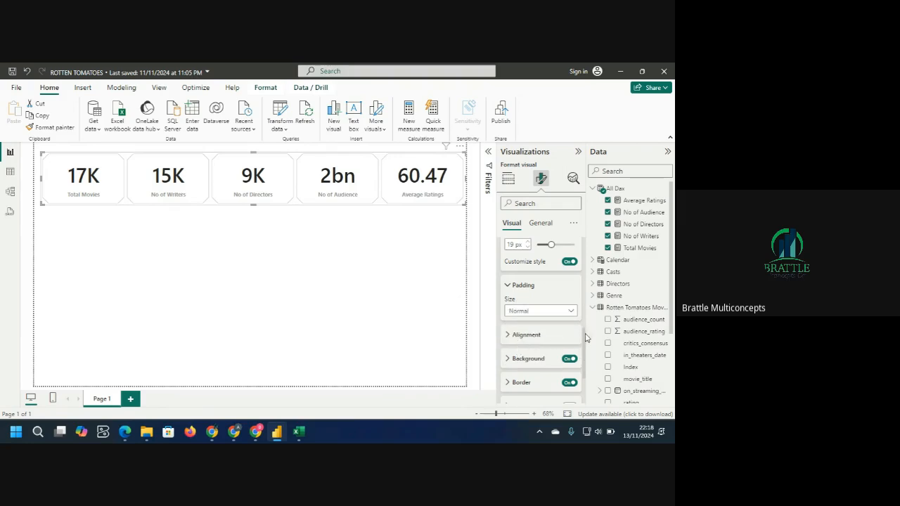
Turn on the accent bar for the KPI cards and open its settings.
left_click_drag(586, 337, 582, 363)
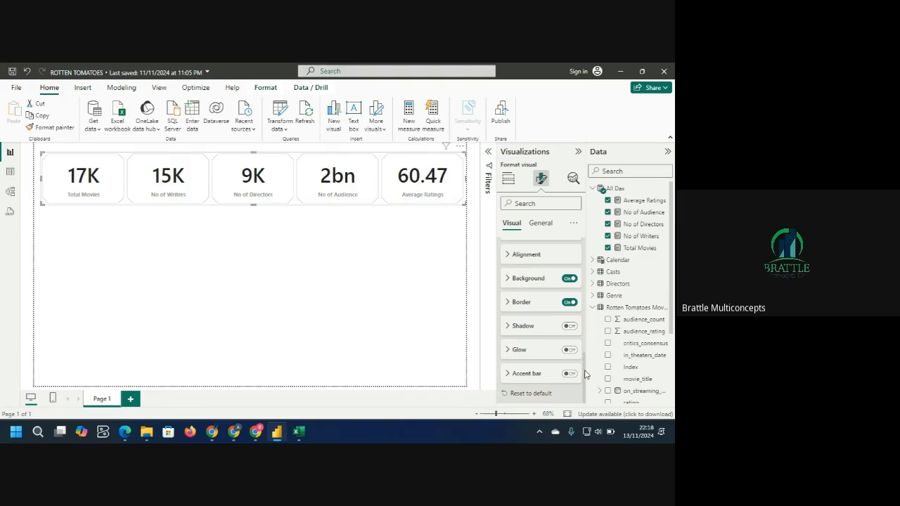
left_click(571, 375)
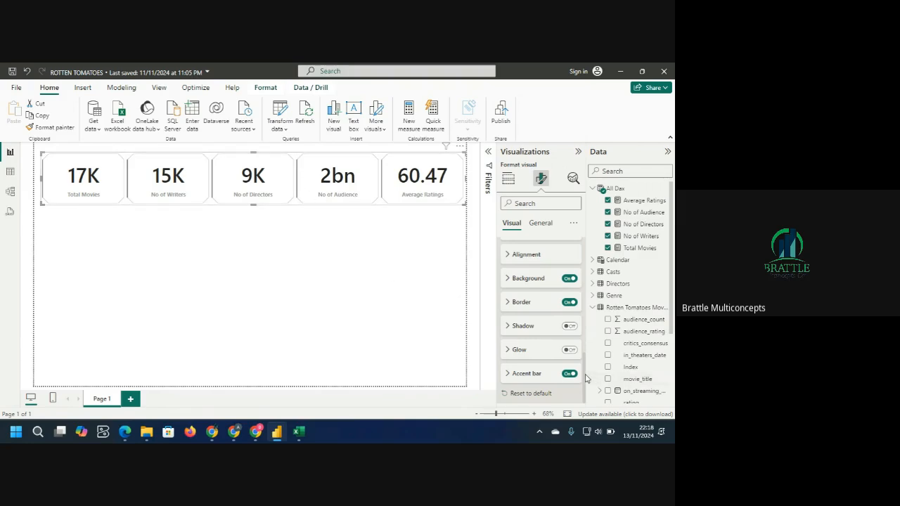
left_click(507, 376)
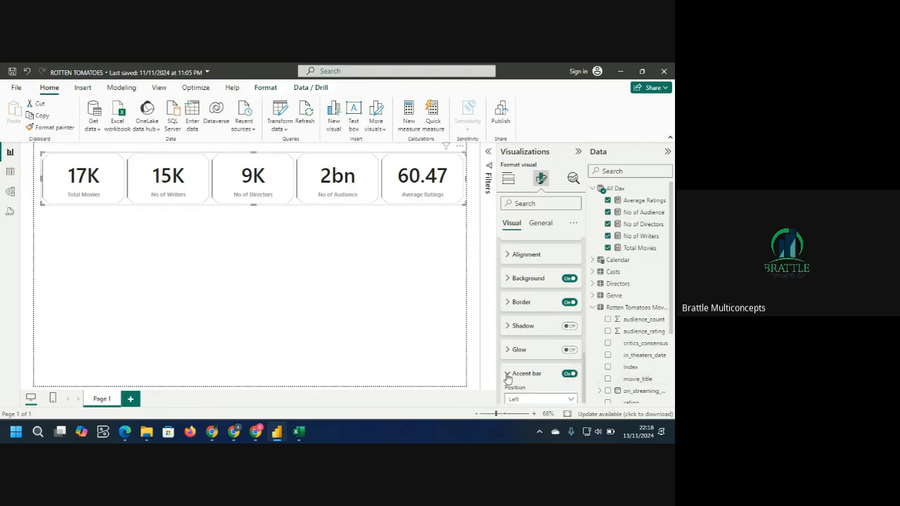
Keep the KPI cards' accent bar on the left, set its width to 25 px and make it partly transparent.
scroll(584, 349, "down", 3)
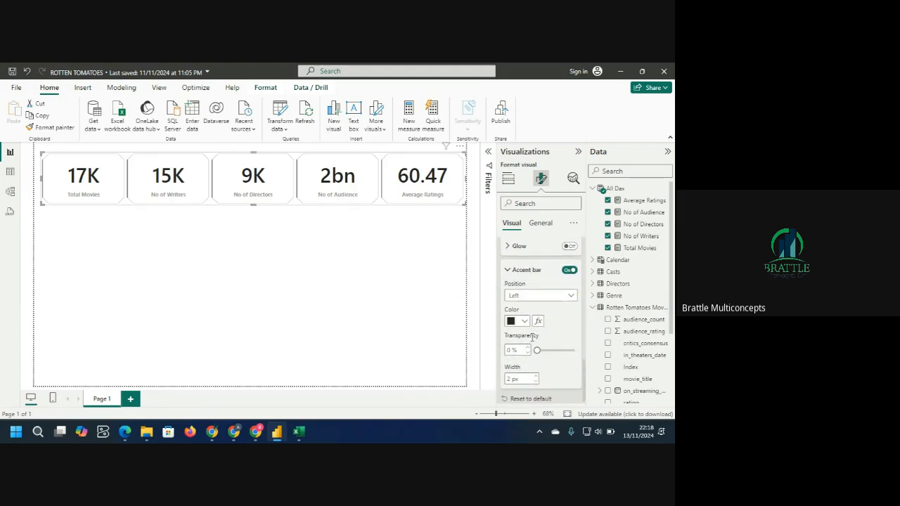
left_click(573, 299)
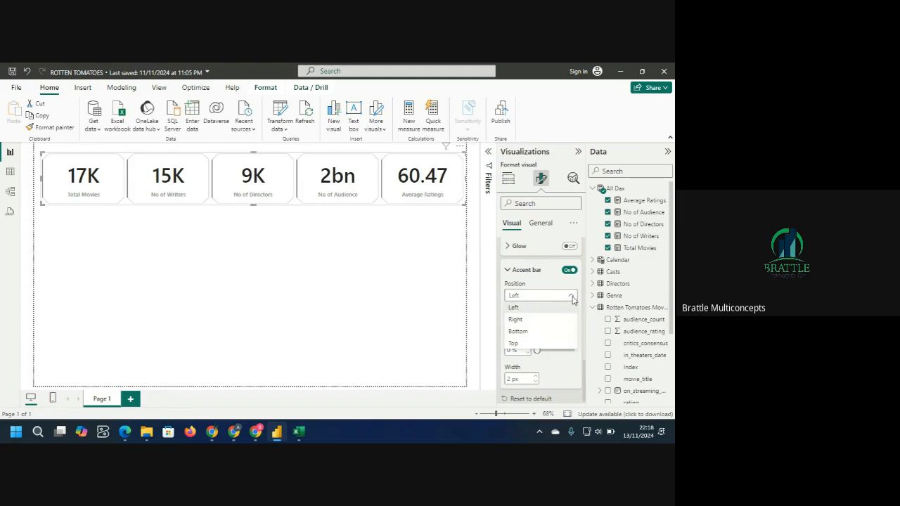
left_click(520, 310)
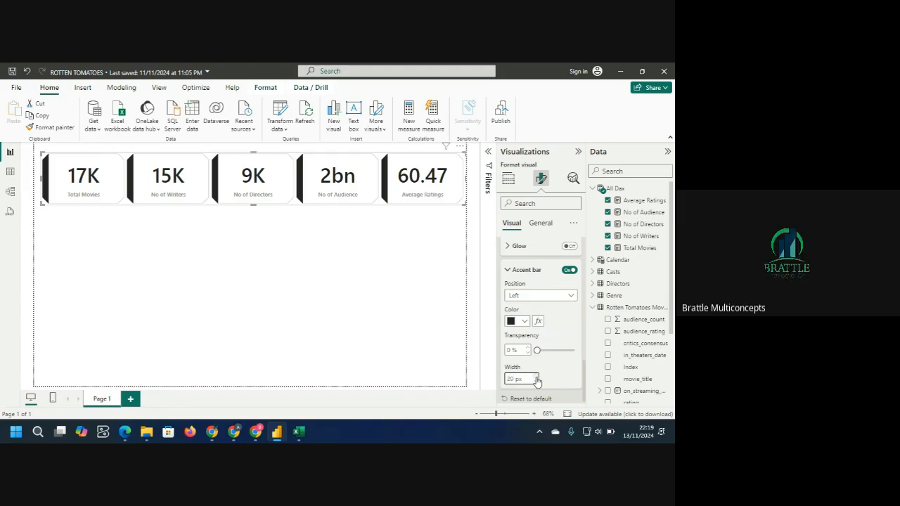
left_click(537, 378)
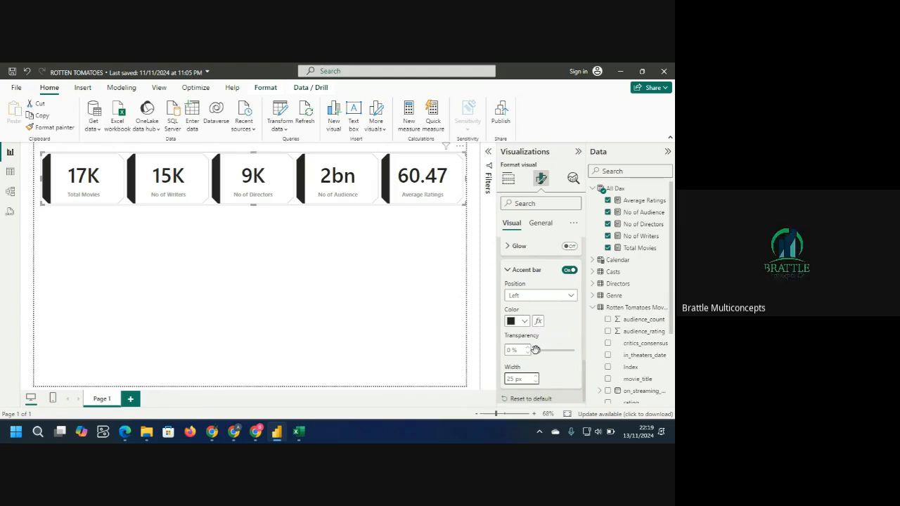
left_click_drag(536, 350, 553, 350)
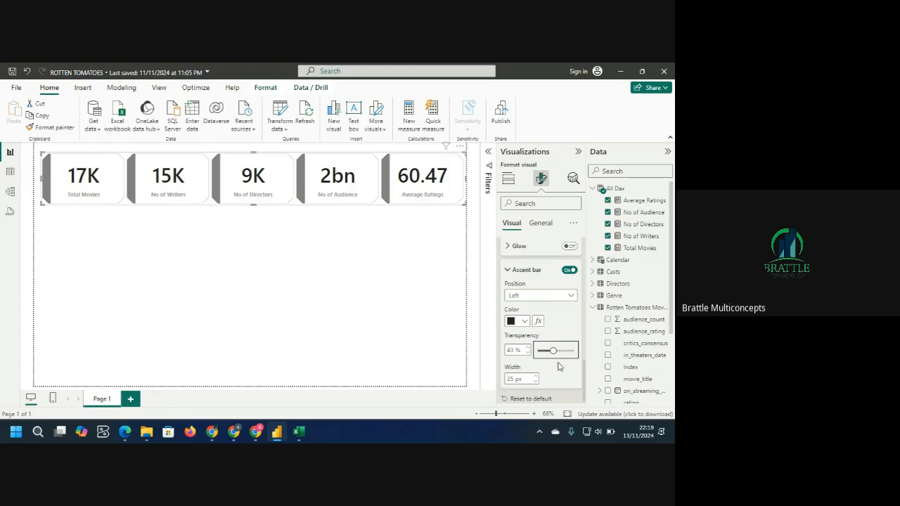
left_click_drag(552, 350, 549, 350)
left_click(385, 328)
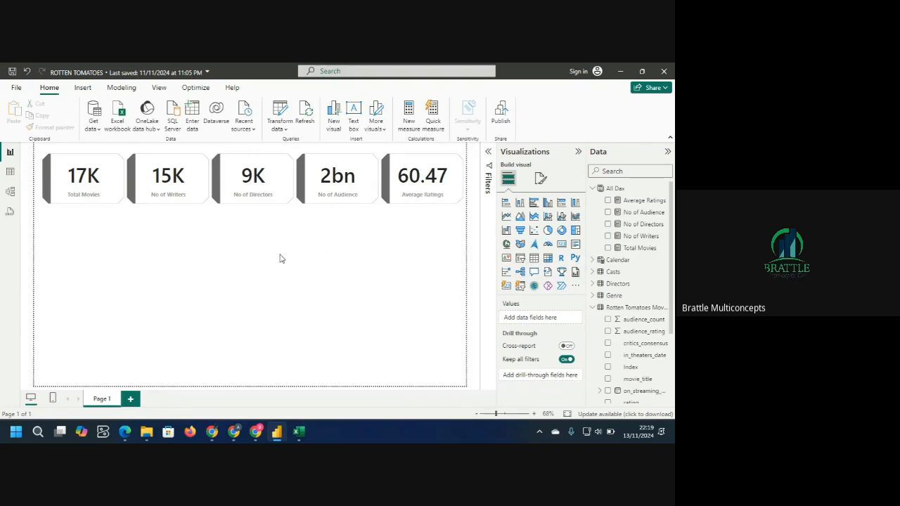
Turn on the shadow for the KPI cards and look through its color, offset and position settings.
left_click(118, 191)
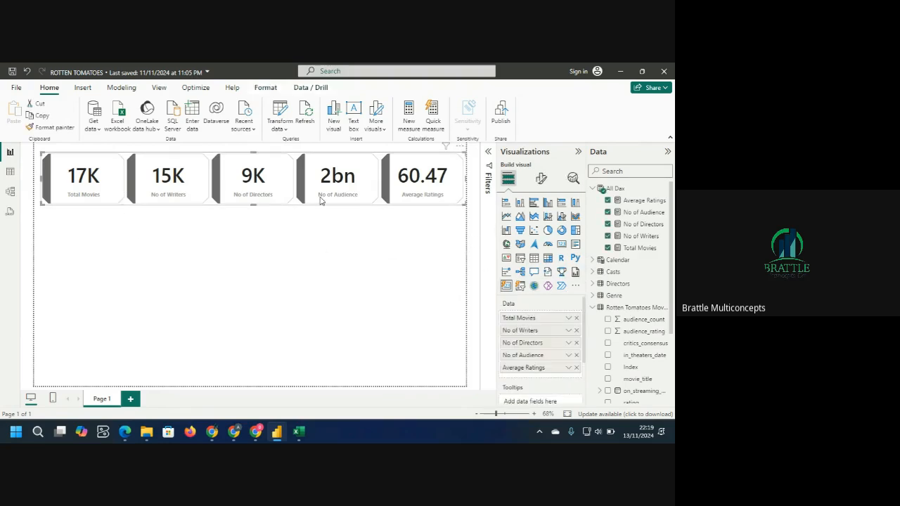
left_click(543, 180)
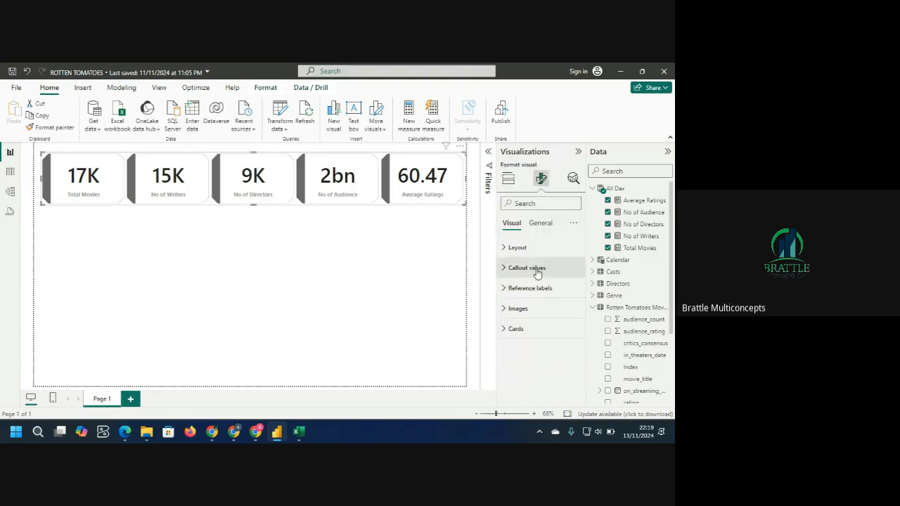
left_click(517, 329)
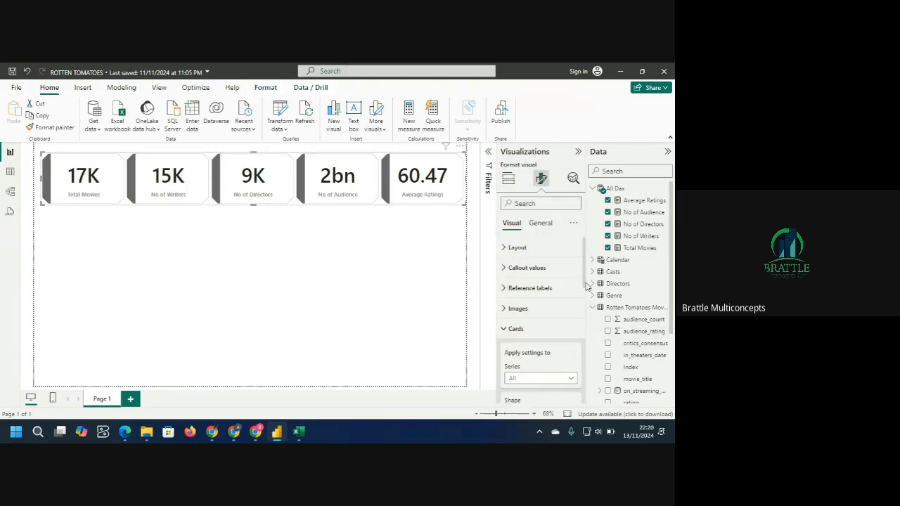
left_click_drag(585, 283, 596, 400)
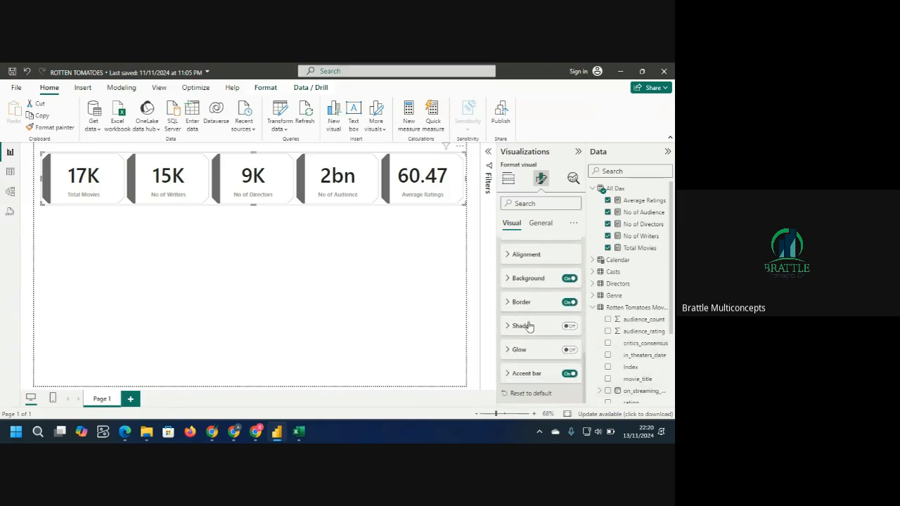
left_click(569, 325)
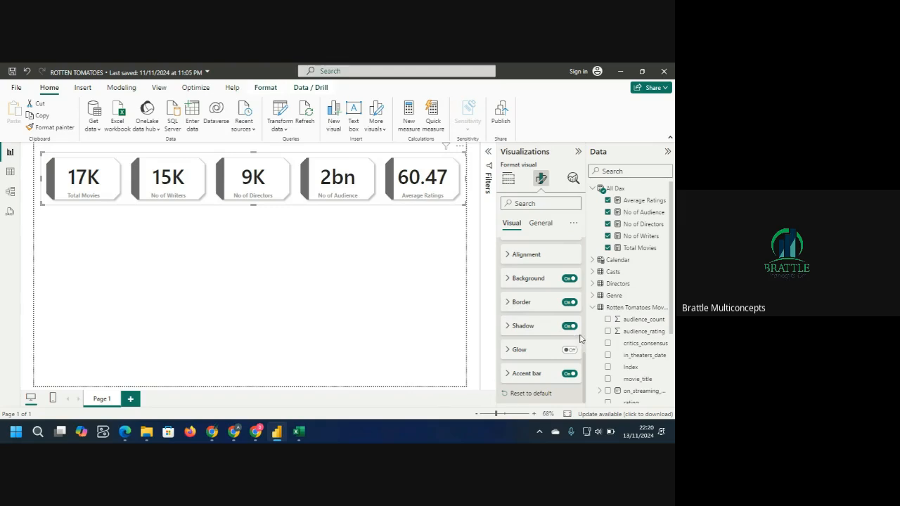
left_click(508, 327)
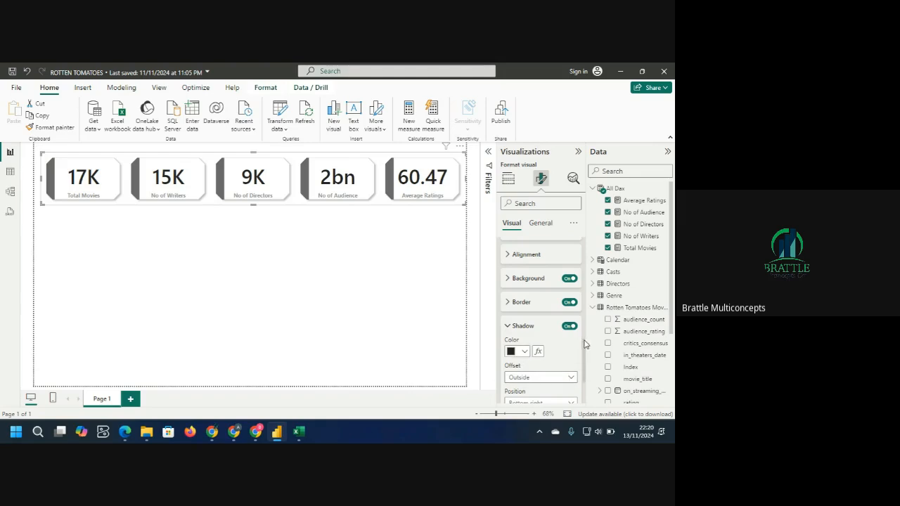
scroll(585, 345, "down", 2)
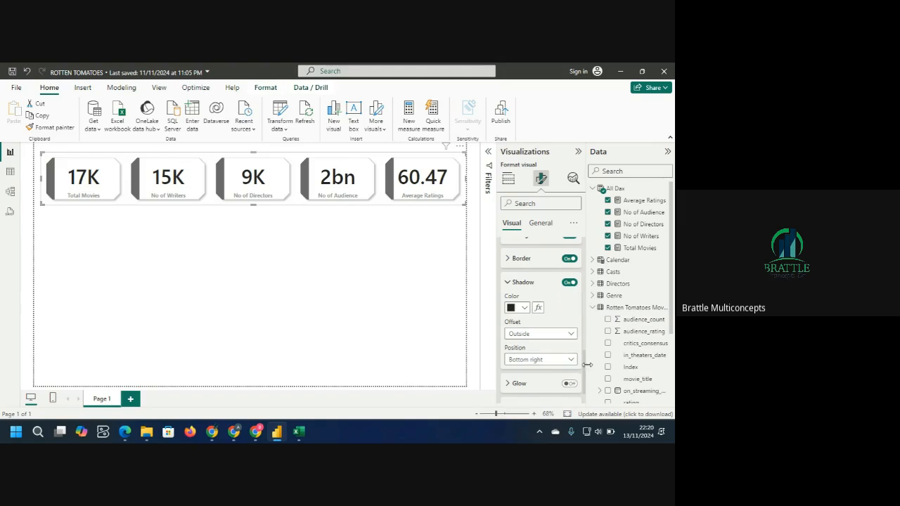
Search the format settings for "BACKGR" and set the whole card visual's background color to light grey.
left_click_drag(585, 371, 574, 240)
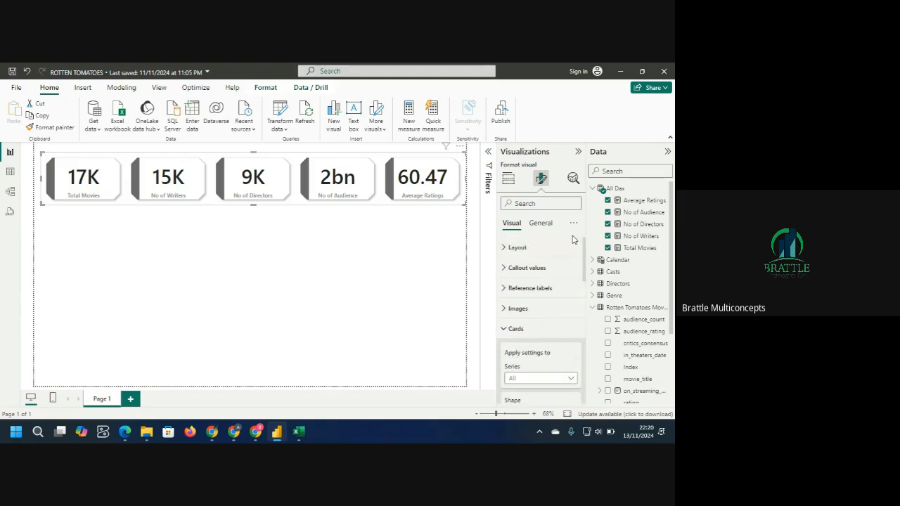
left_click(507, 249)
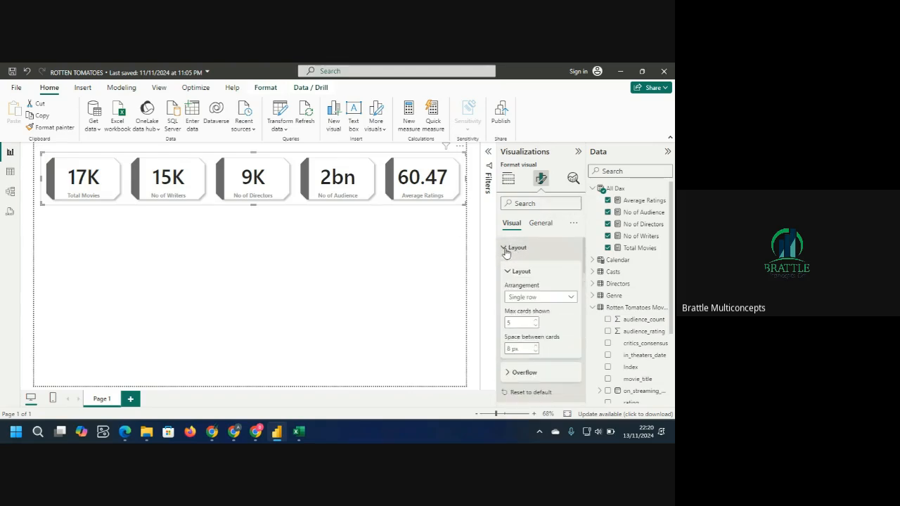
left_click(523, 203)
type("BACKGR")
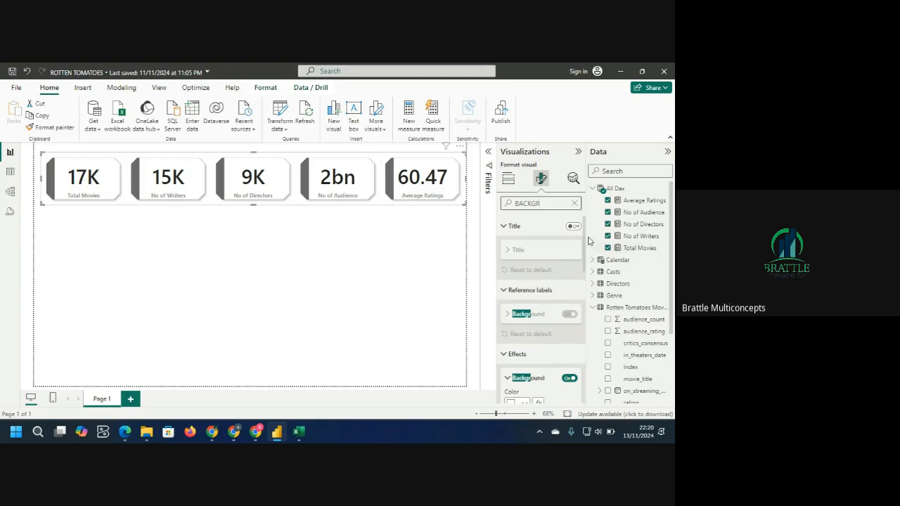
left_click_drag(586, 243, 587, 276)
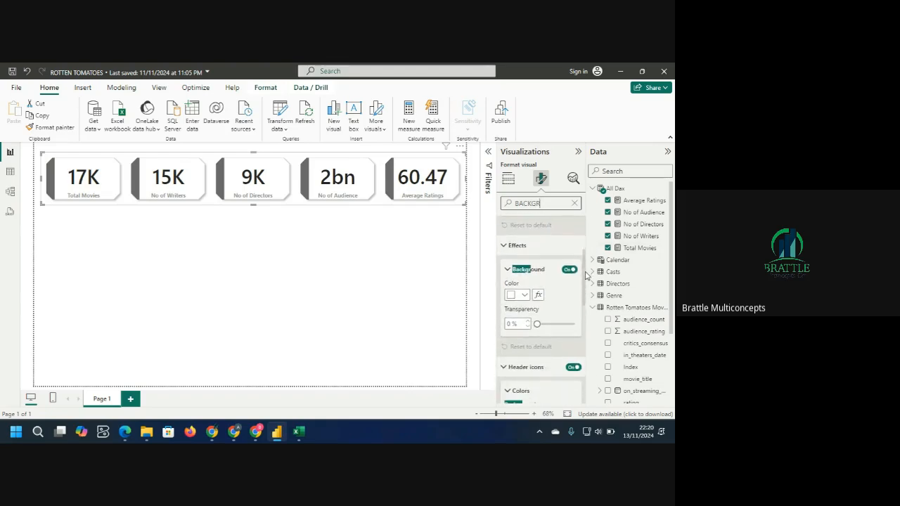
left_click(524, 295)
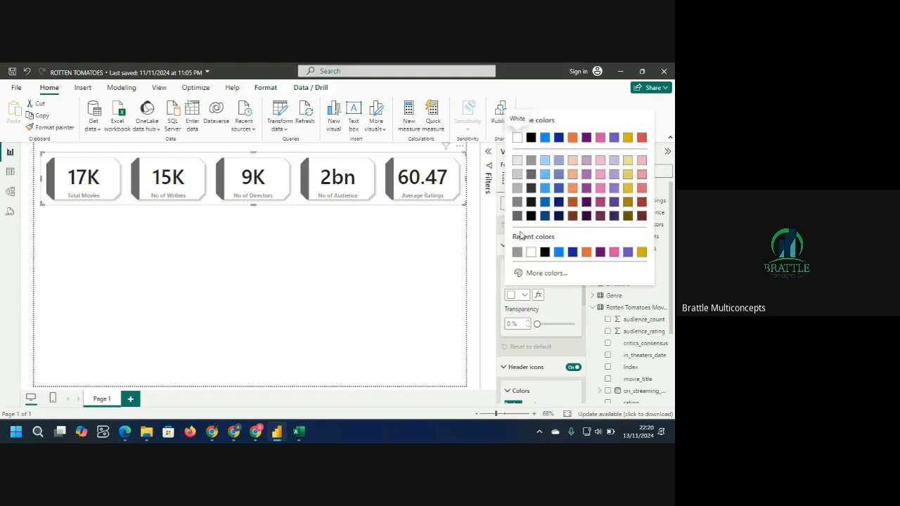
left_click(517, 175)
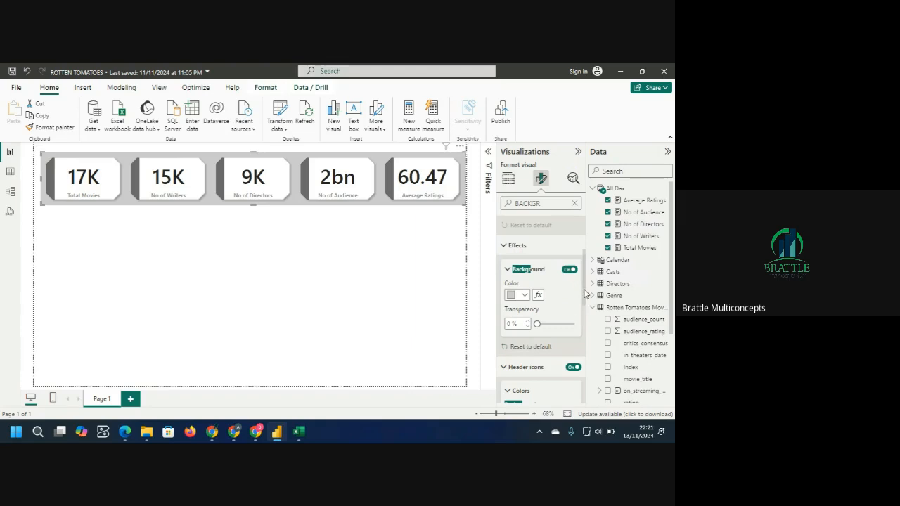
Try a light blue background for the visual's header icons and return it to white.
left_click_drag(585, 294, 587, 321)
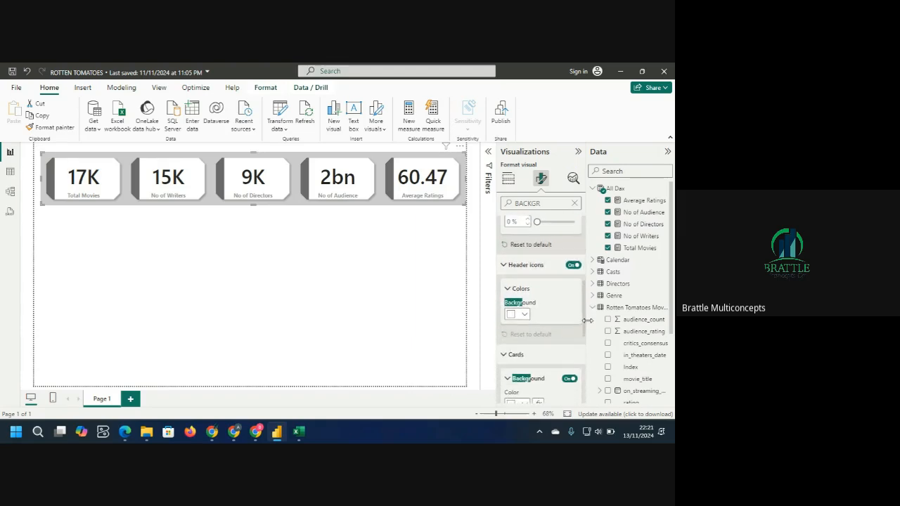
left_click(525, 315)
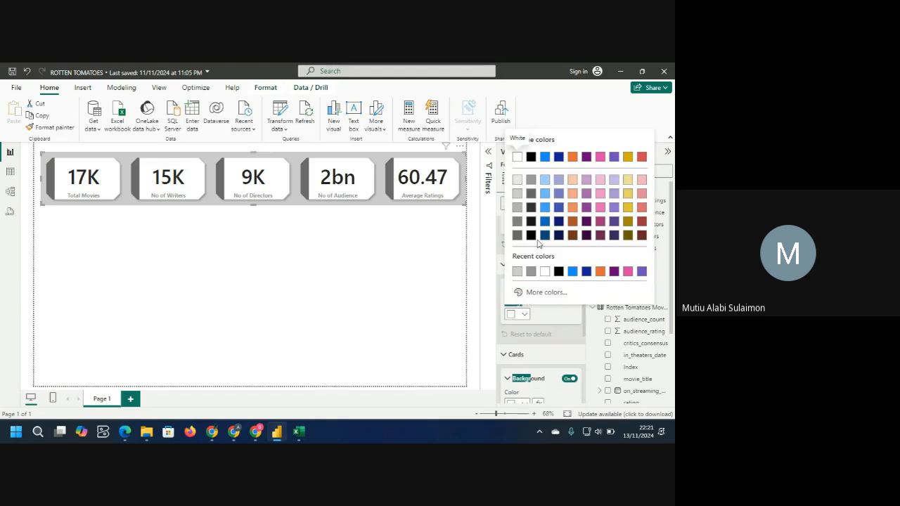
left_click(545, 181)
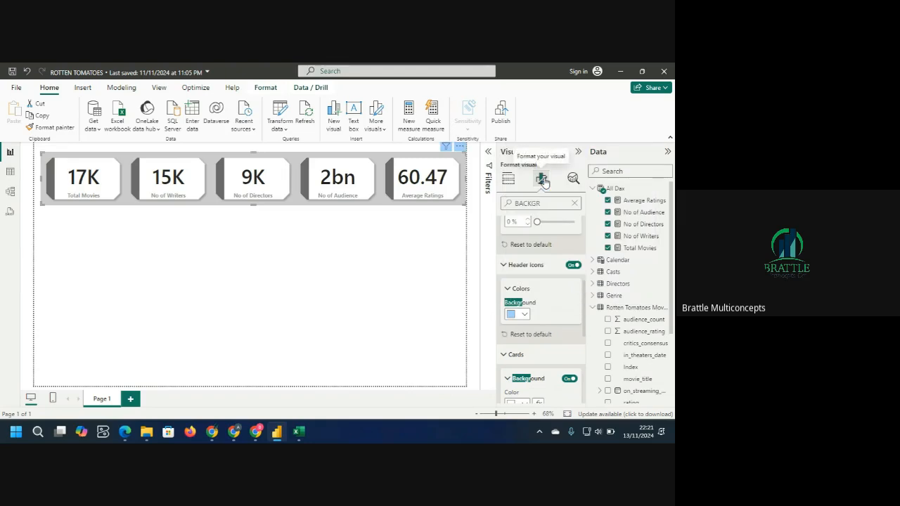
left_click(524, 316)
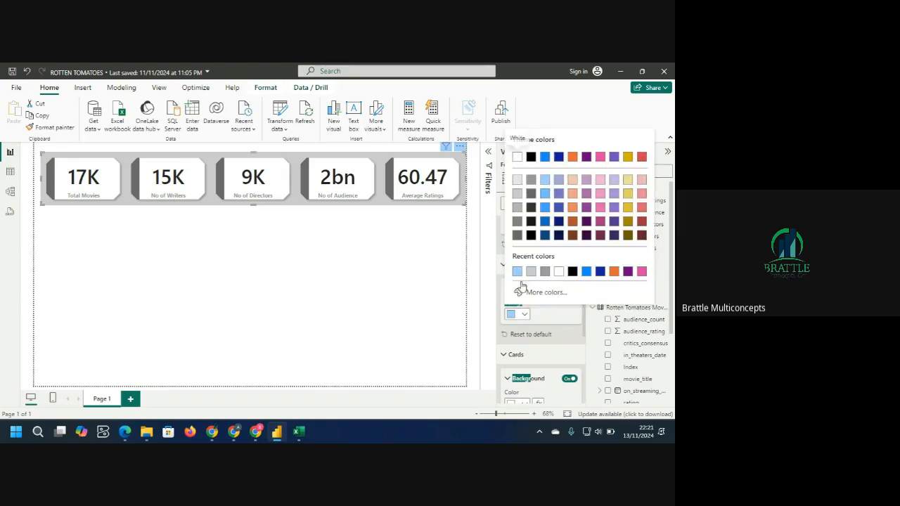
left_click(518, 156)
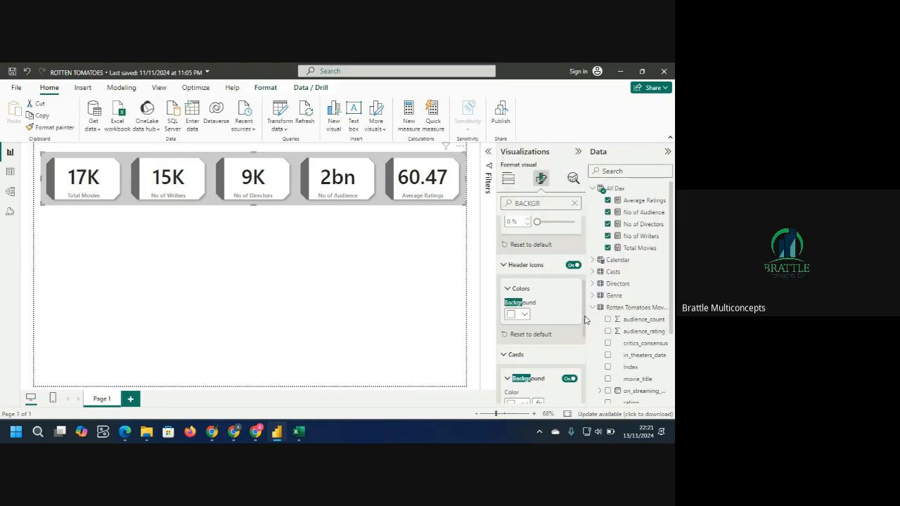
Set the background color of the individual KPI cards to light blue and deselect the visual.
scroll(585, 320, "down", 3)
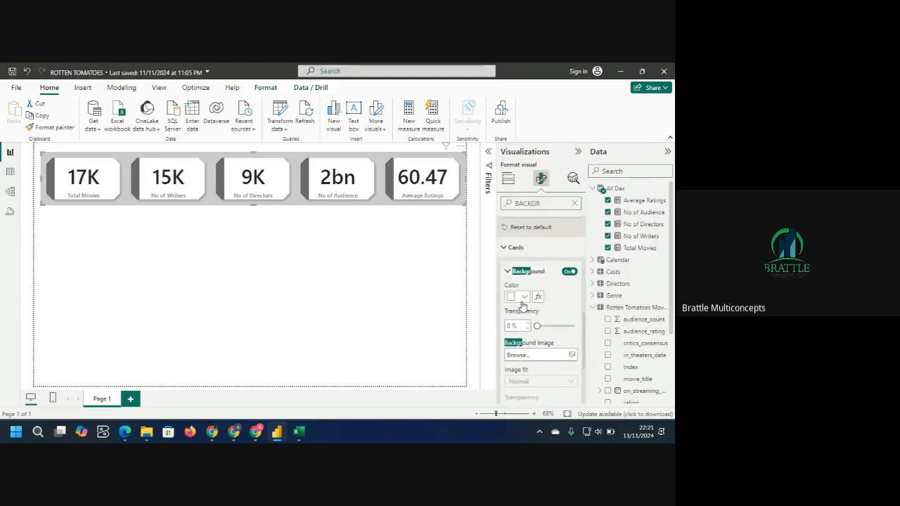
left_click(523, 298)
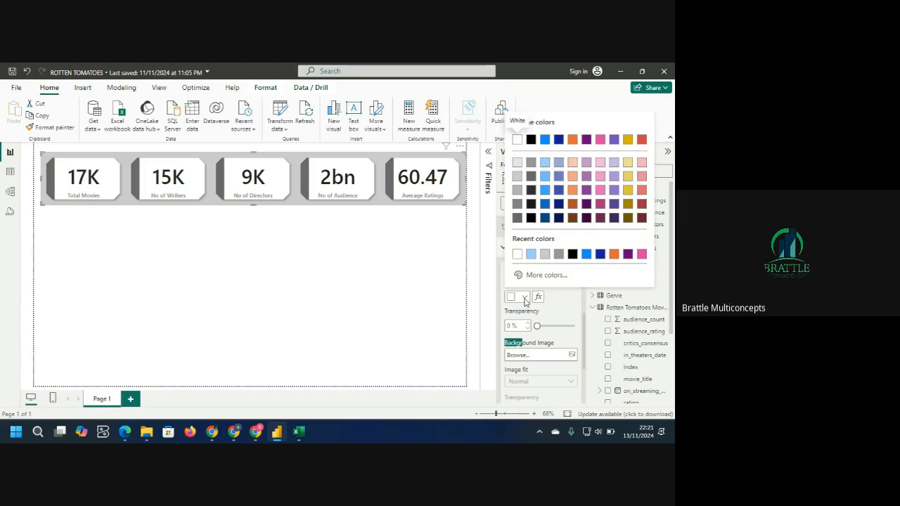
left_click(545, 165)
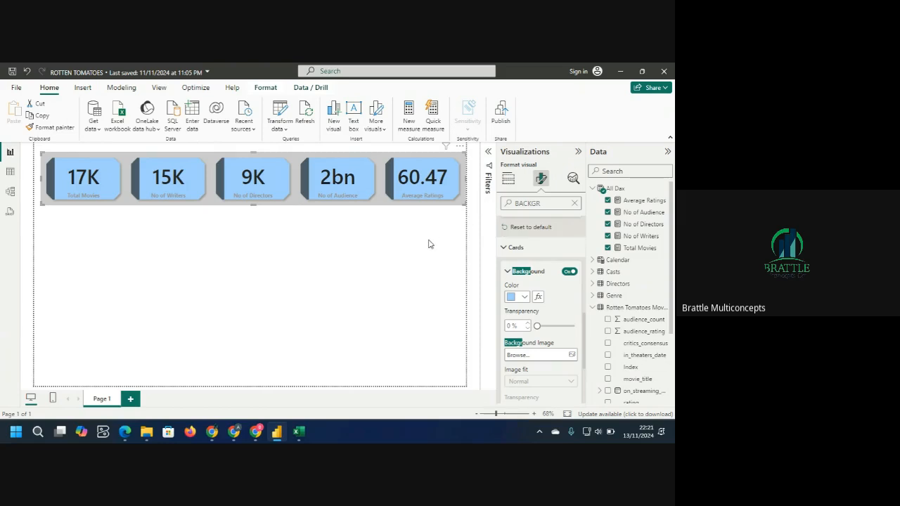
left_click(372, 265)
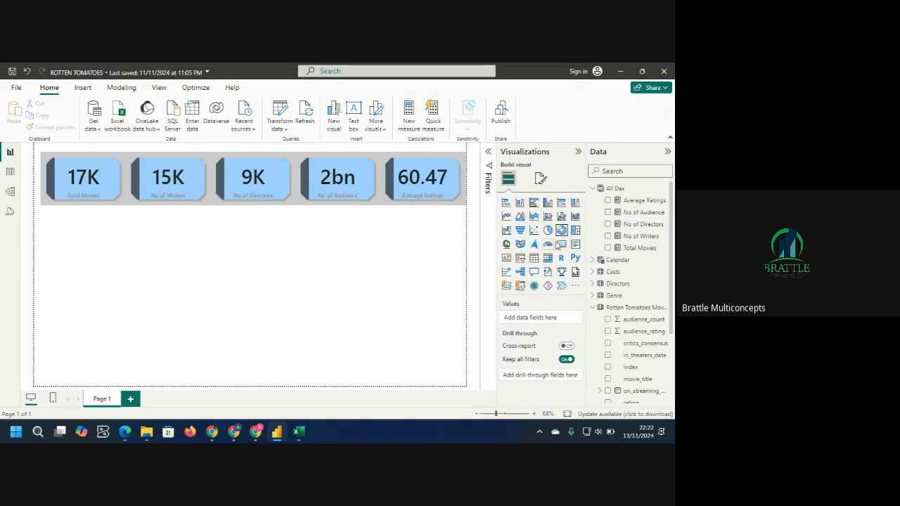
Add a donut chart of Average Ratings below the KPI cards, making it narrower and taller at the page's left edge.
left_click(561, 232)
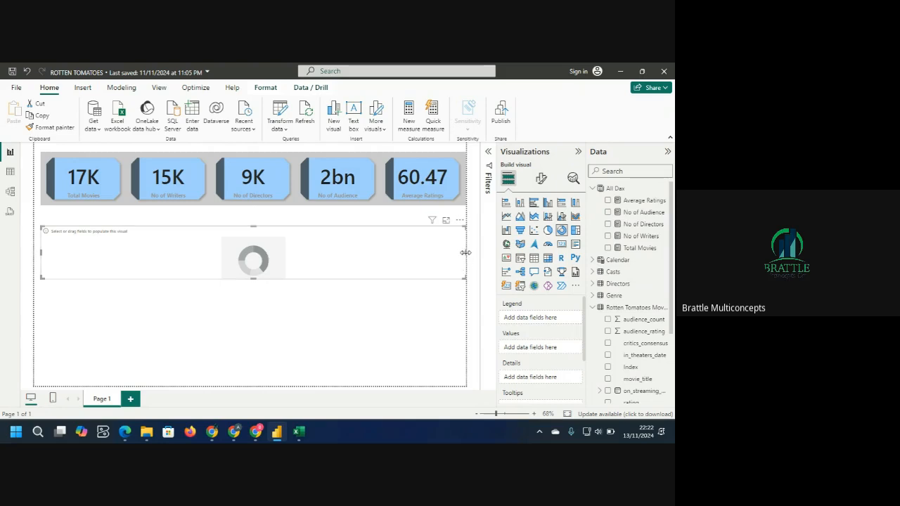
left_click_drag(465, 252, 204, 258)
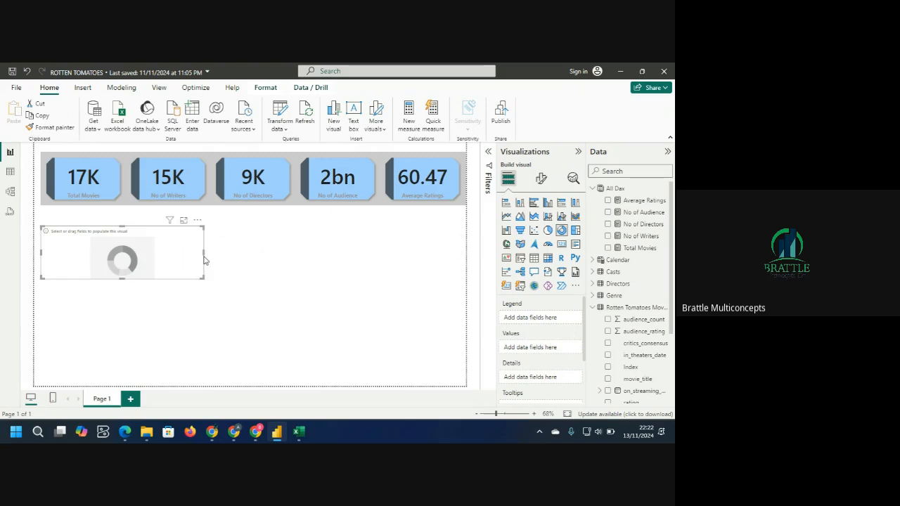
left_click(608, 201)
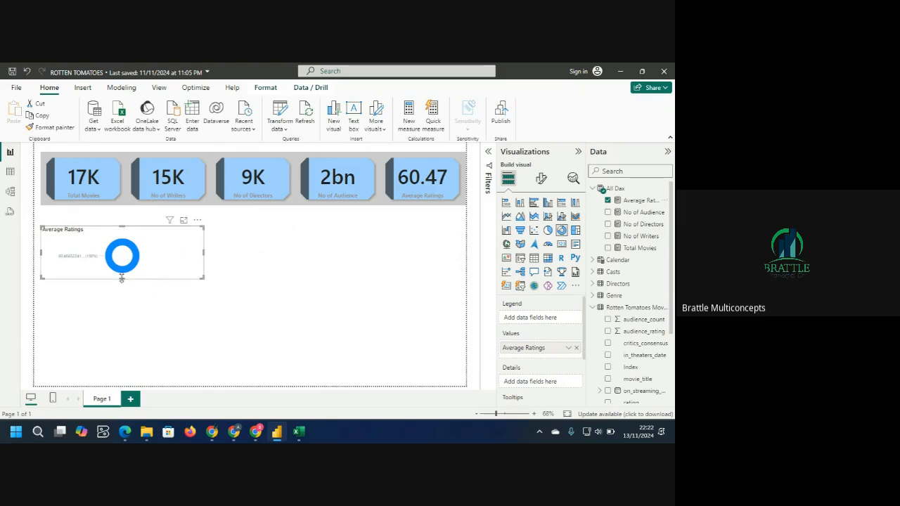
left_click_drag(121, 278, 121, 310)
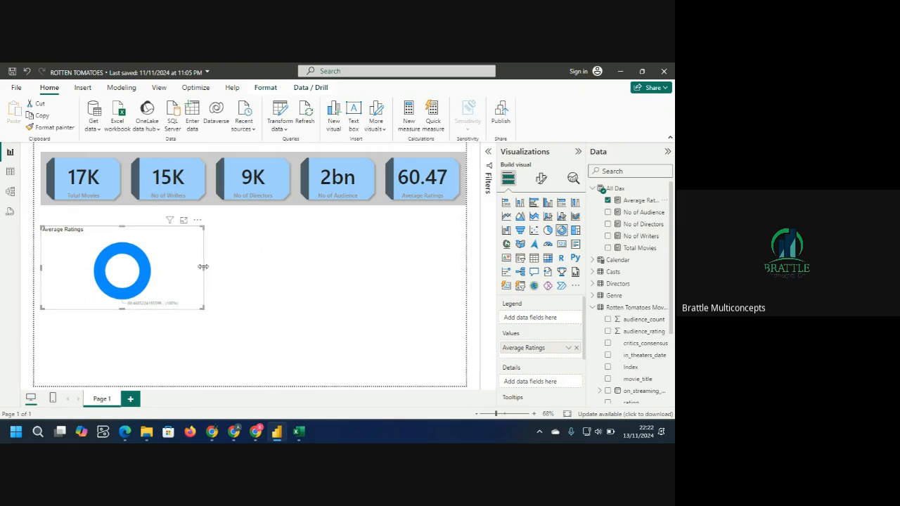
left_click_drag(202, 266, 161, 269)
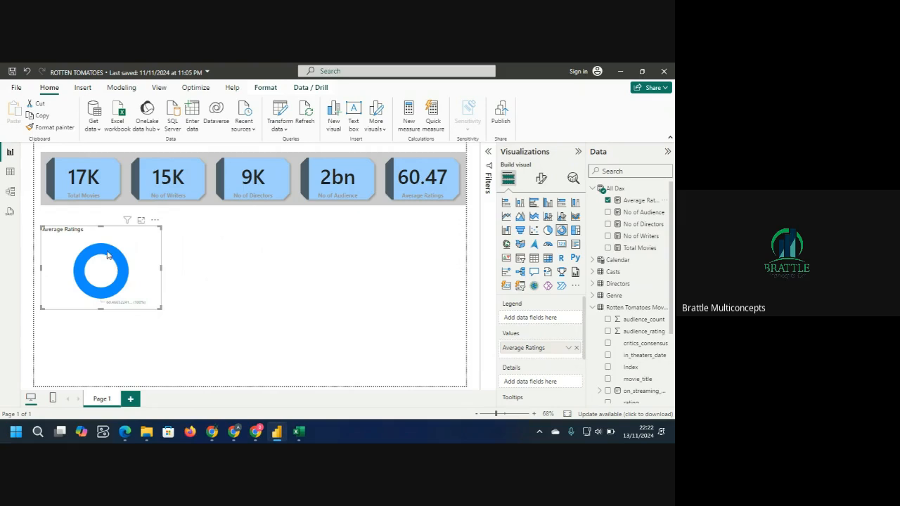
Add a new measure to the All Dax table and name it No Rating.
mouse_move(108, 256)
right_click(621, 191)
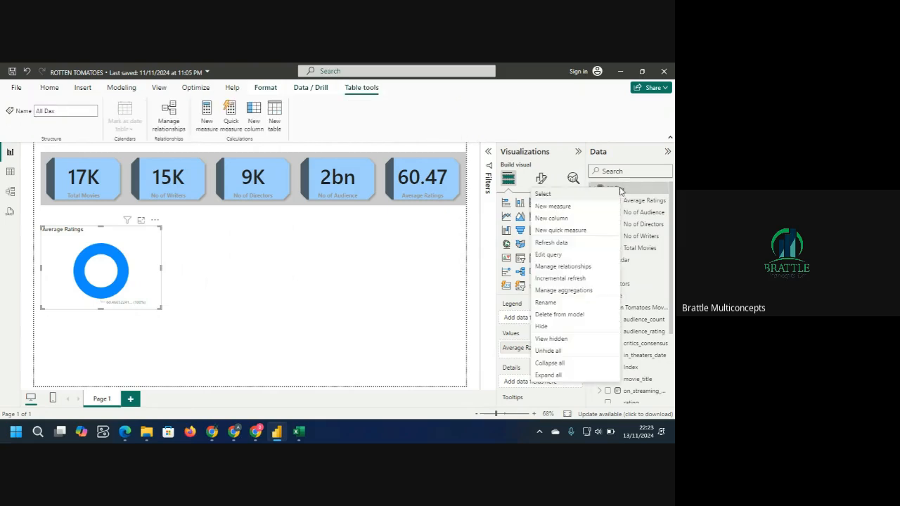
left_click(567, 210)
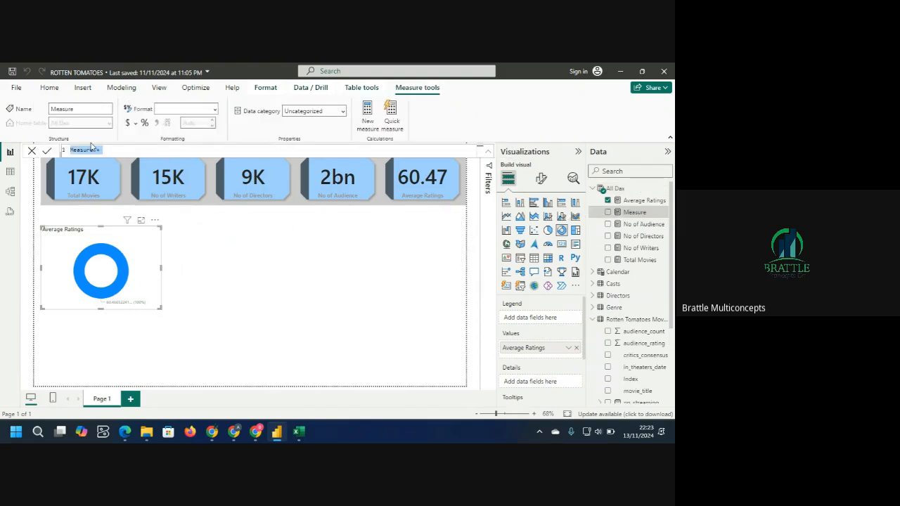
left_click(94, 150)
double_click(94, 150)
left_click(93, 150)
key("BackSpace")
key("BackSpace")
key("BackSpace")
key("BackSpace")
key("BackSpace")
key("BackSpace")
key("BackSpace")
type("NO")
key("BackSpace")
type("O")
type(" RATI")
type("N")
key("BackSpace")
key("BackSpace")
key("BackSpace")
key("BackSpace")
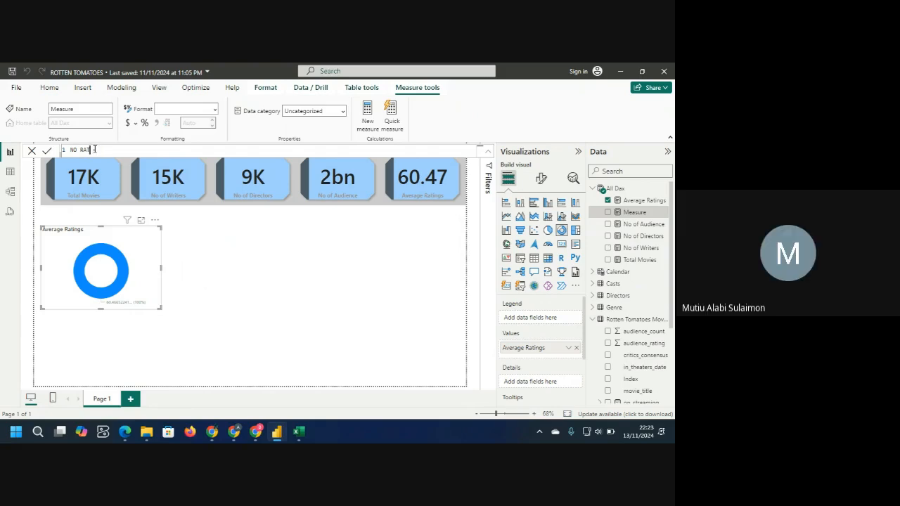
key("BackSpace")
key("BackSpace")
key("BackSpace")
key("BackSpace")
type("O")
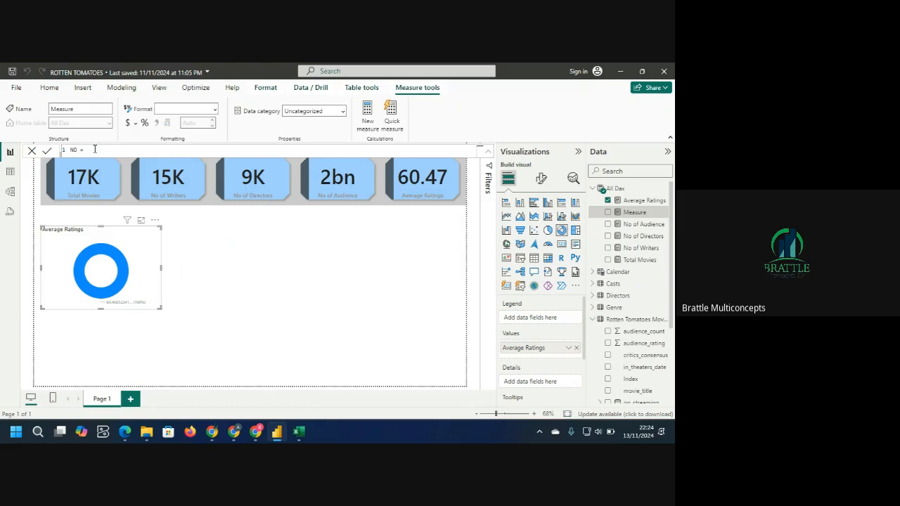
key("BackSpace")
type("o Rat")
type("ing")
Define the No Rating measure as 100-[Average Ratings] and commit the formula.
type("I")
type("00")
type("-")
type("aver")
left_click(180, 160)
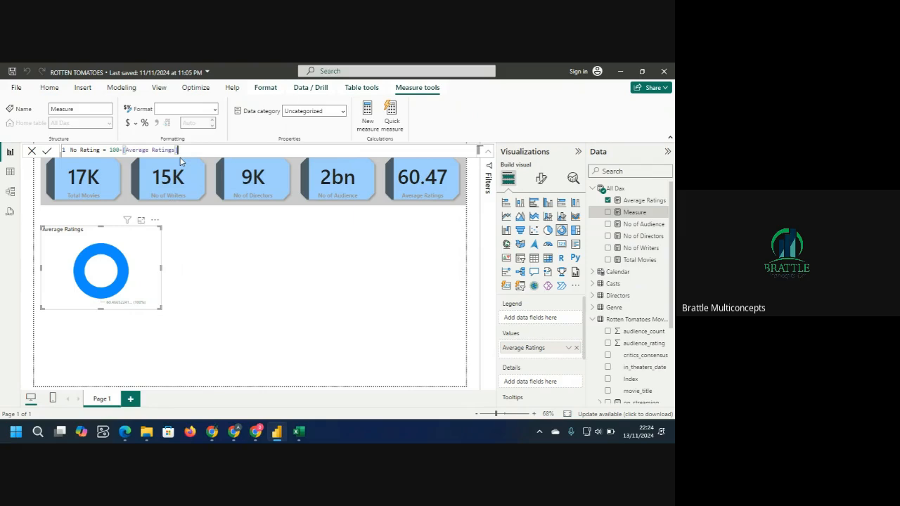
key("Return")
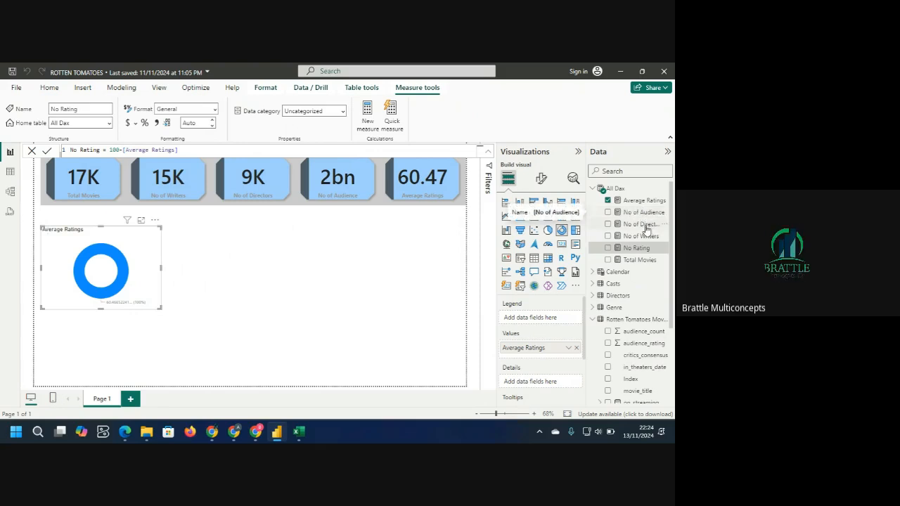
Add the No Rating measure to the donut chart's values alongside Average Ratings.
left_click_drag(630, 251, 543, 359)
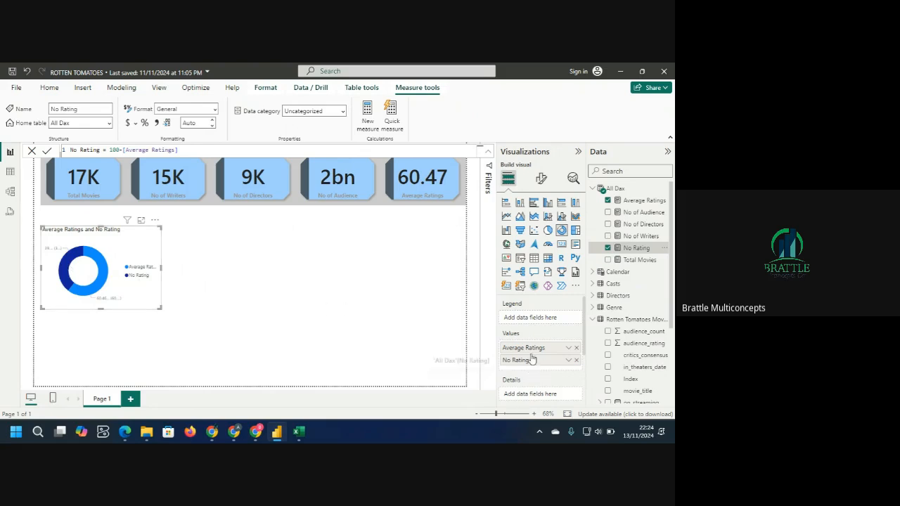
right_click(67, 266)
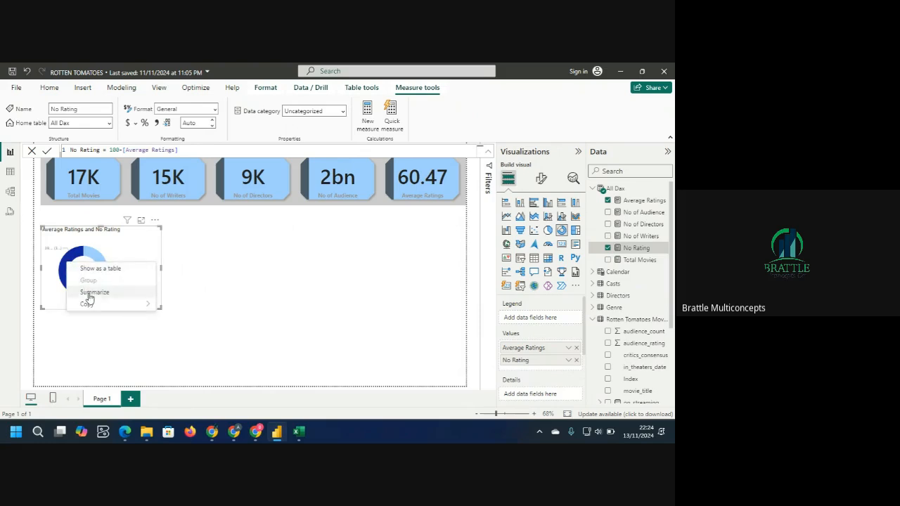
left_click(135, 245)
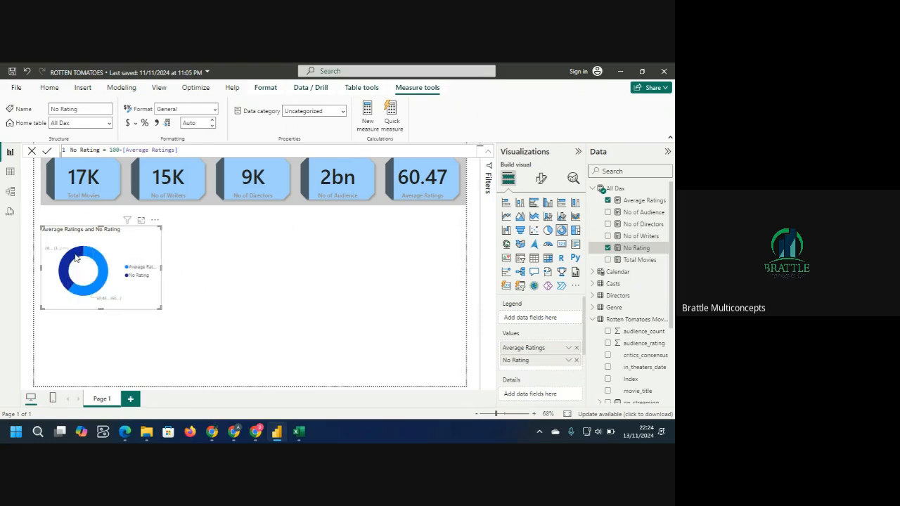
left_click(76, 258)
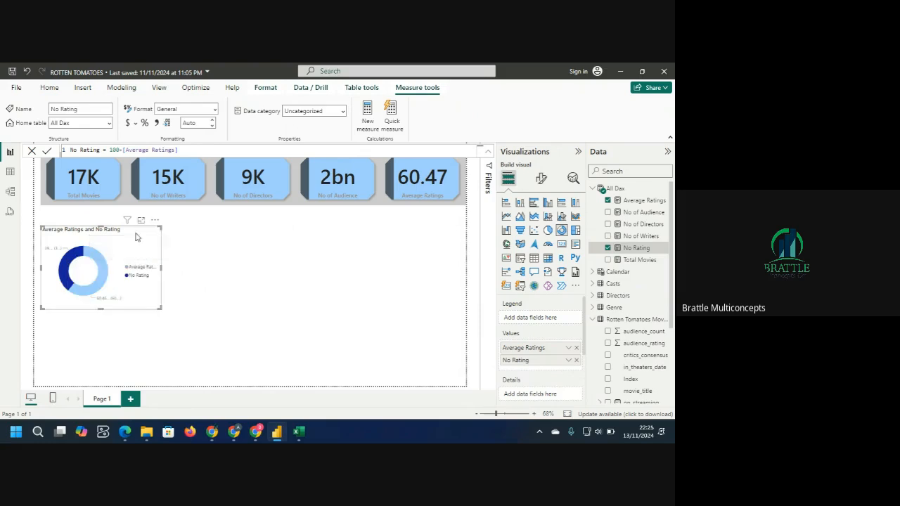
Open the donut chart's format settings and search them for "color".
left_click(541, 178)
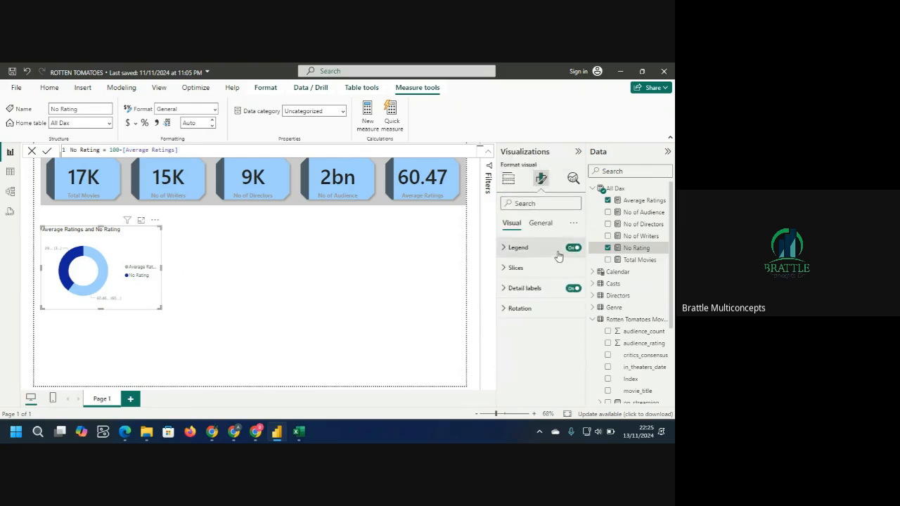
left_click(505, 250)
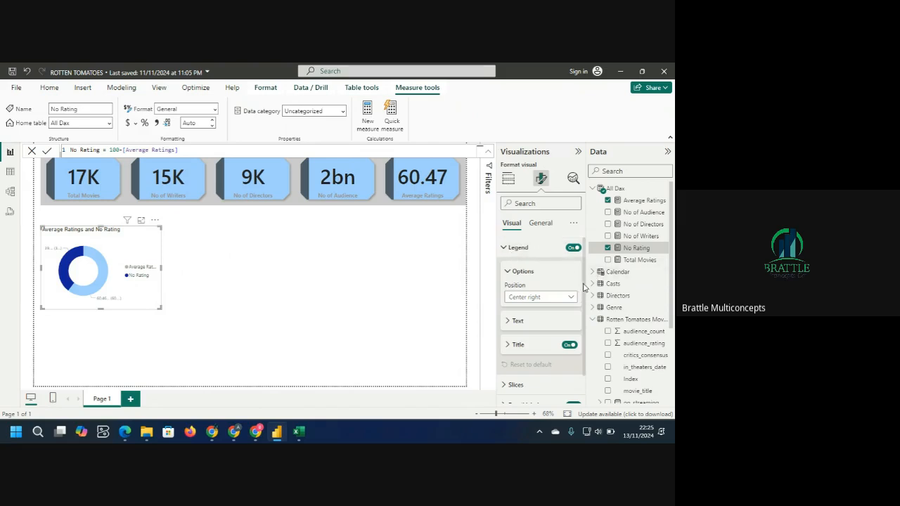
scroll(584, 288, "down", 2)
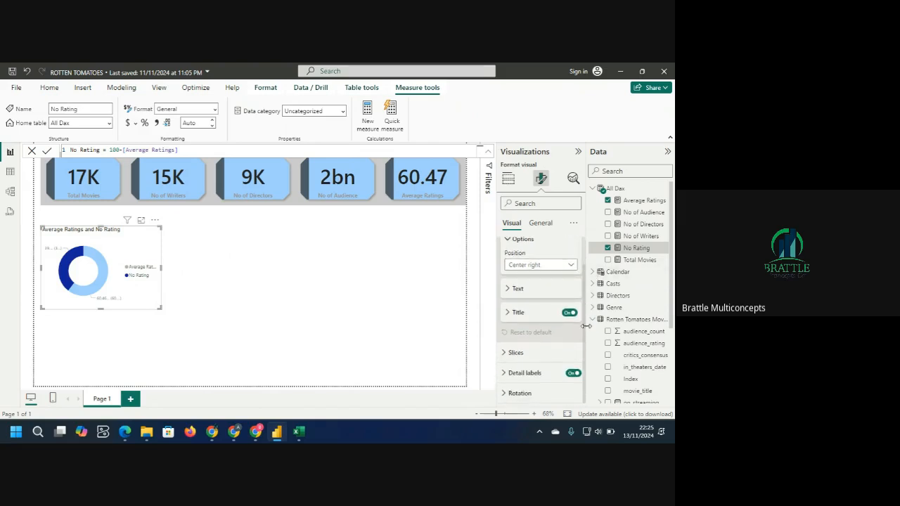
left_click(541, 223)
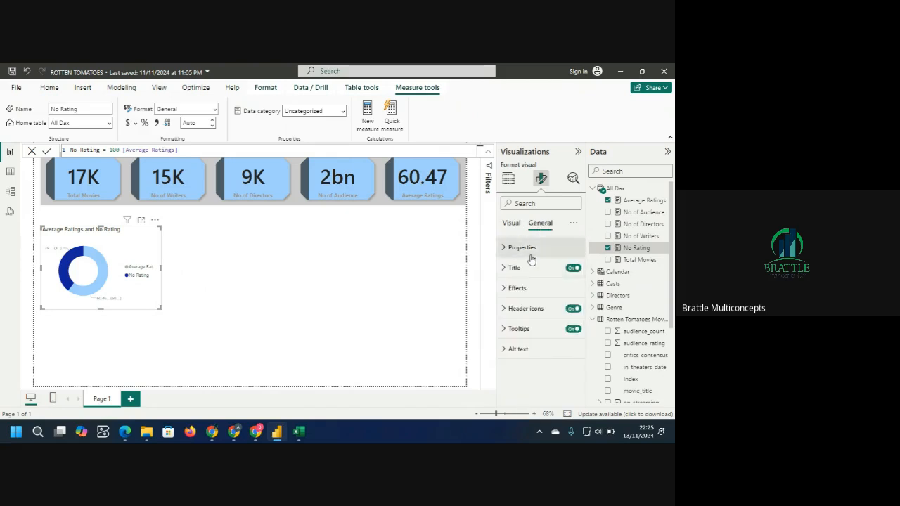
left_click(504, 290)
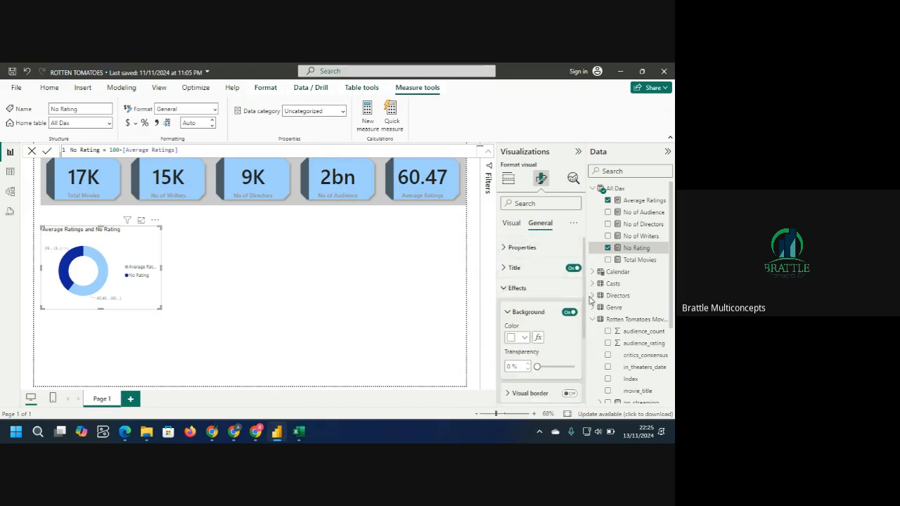
mouse_move(586, 287)
left_mouse_down()
mouse_move(586, 358)
mouse_move(586, 294)
left_mouse_up()
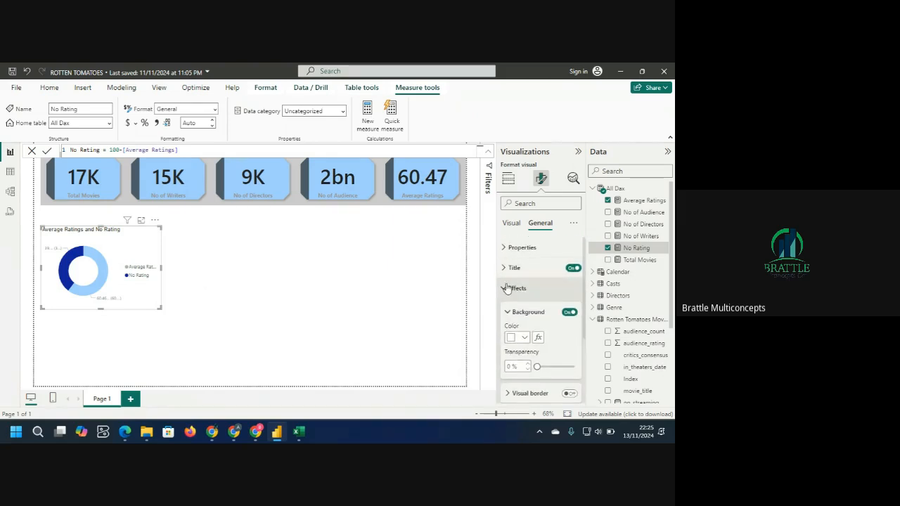
left_click(526, 204)
type("c")
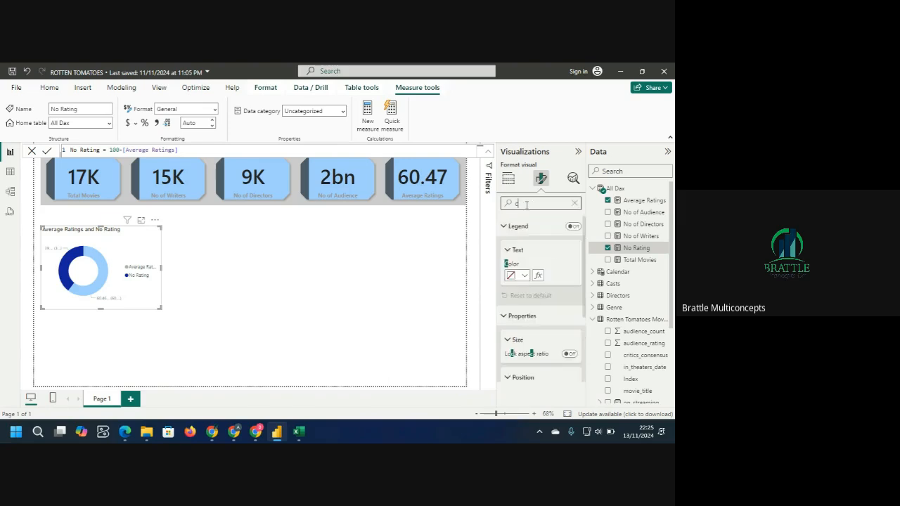
type("olour")
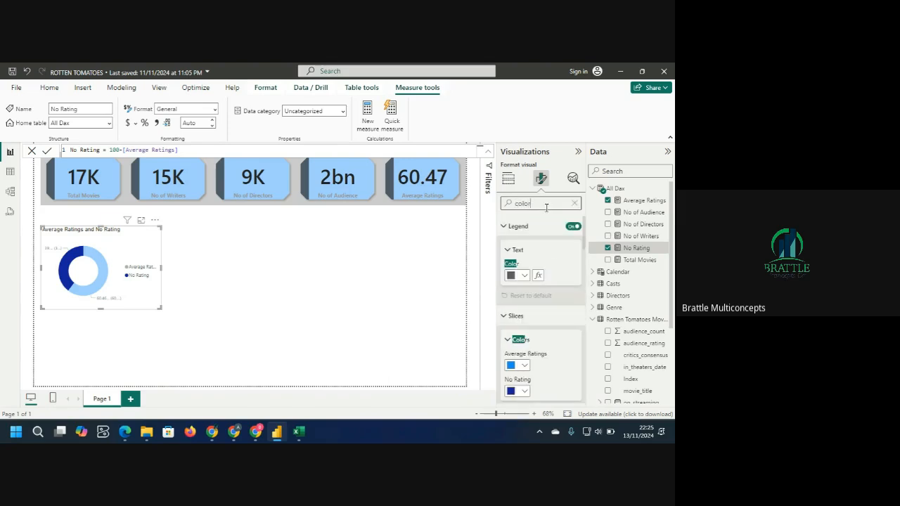
Color the donut's Average Ratings slice dark blue and its No Rating slice light grey, and deselect the chart.
left_click(524, 366)
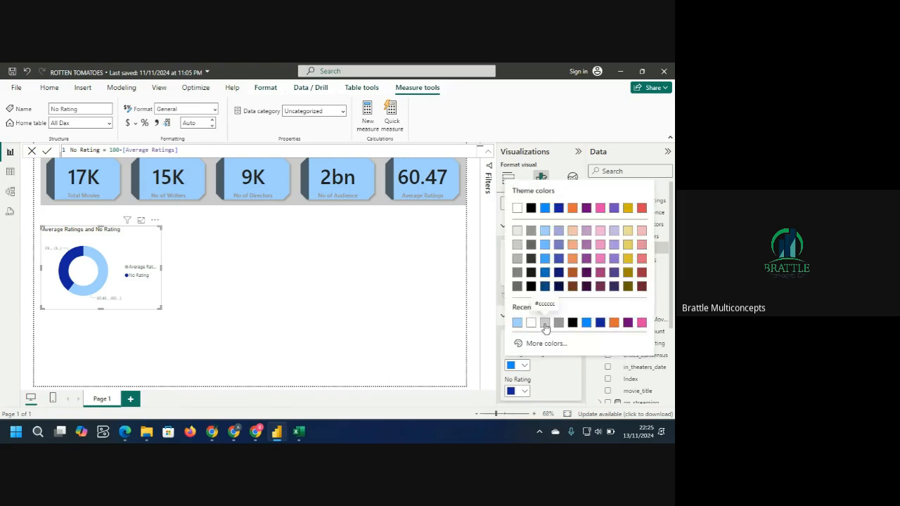
left_click(544, 322)
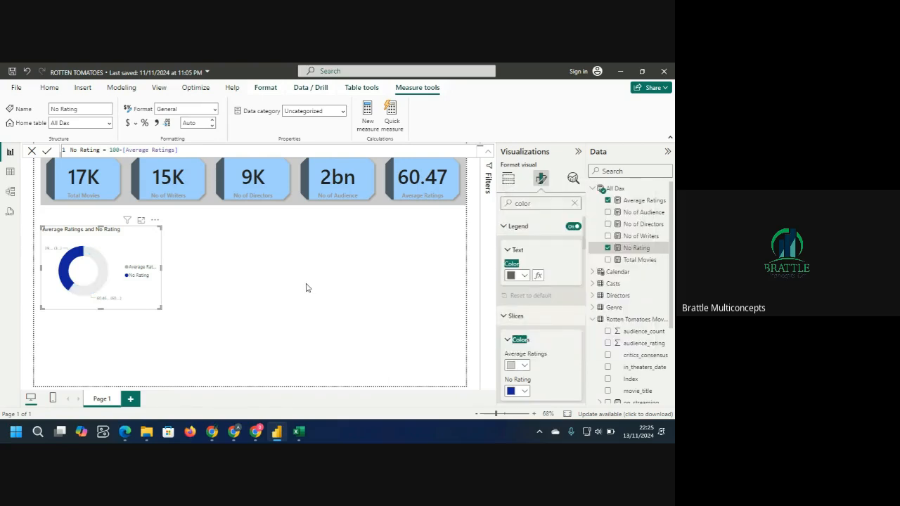
left_click(526, 367)
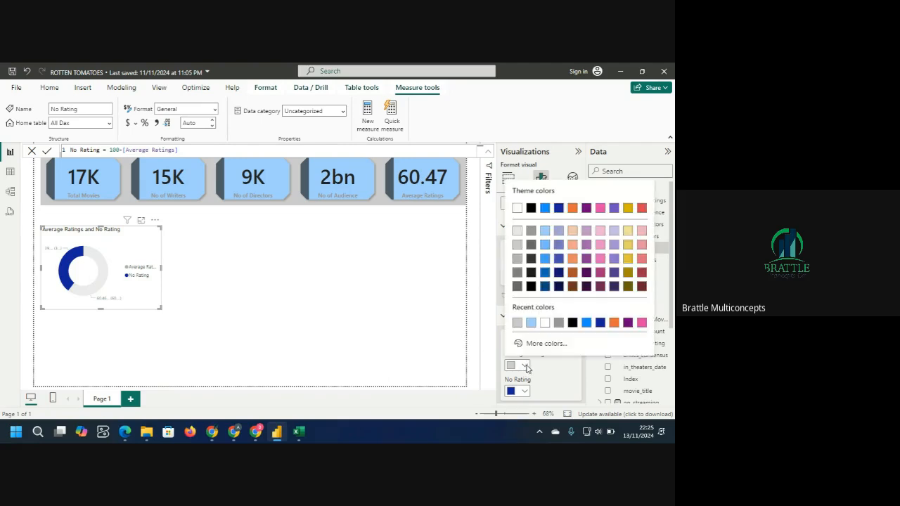
left_click(599, 323)
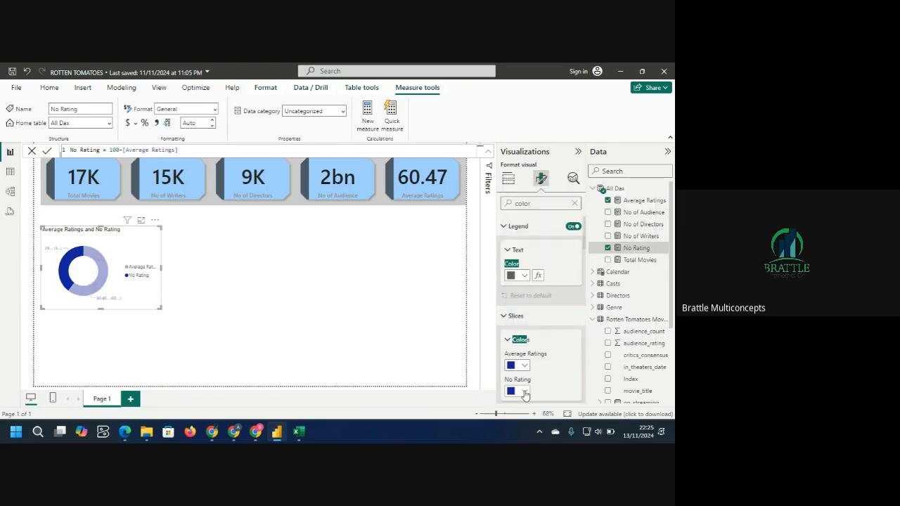
left_click(523, 391)
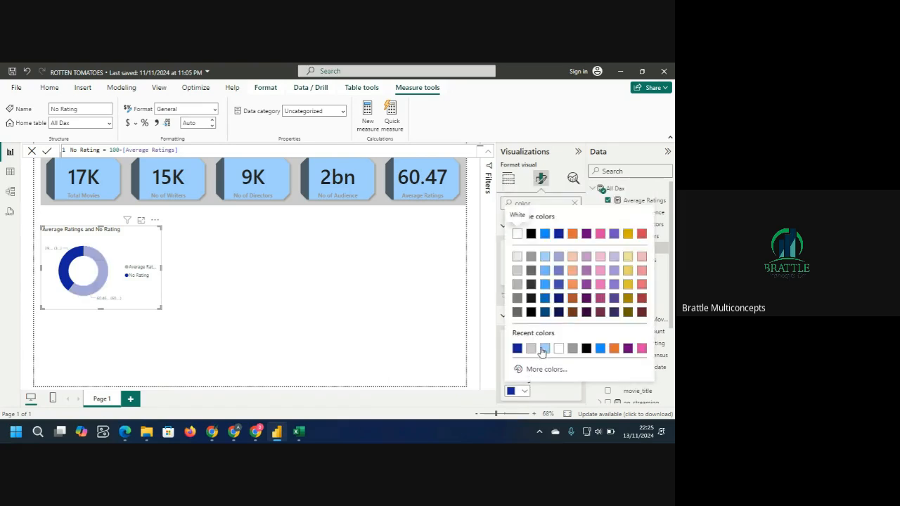
left_click(517, 257)
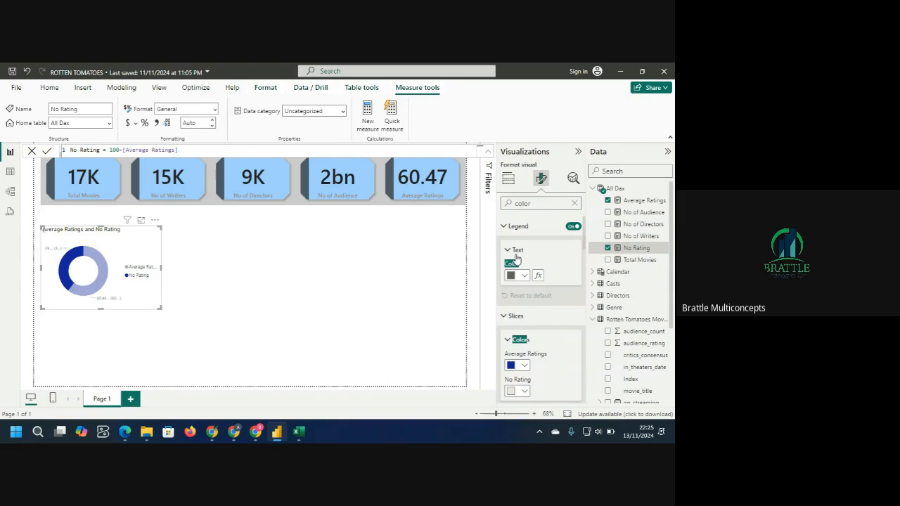
left_click(294, 308)
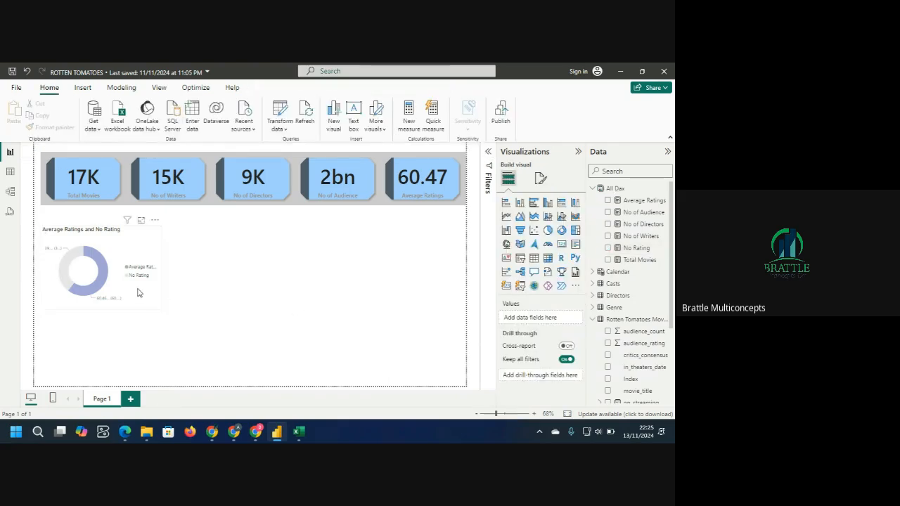
left_click(259, 264)
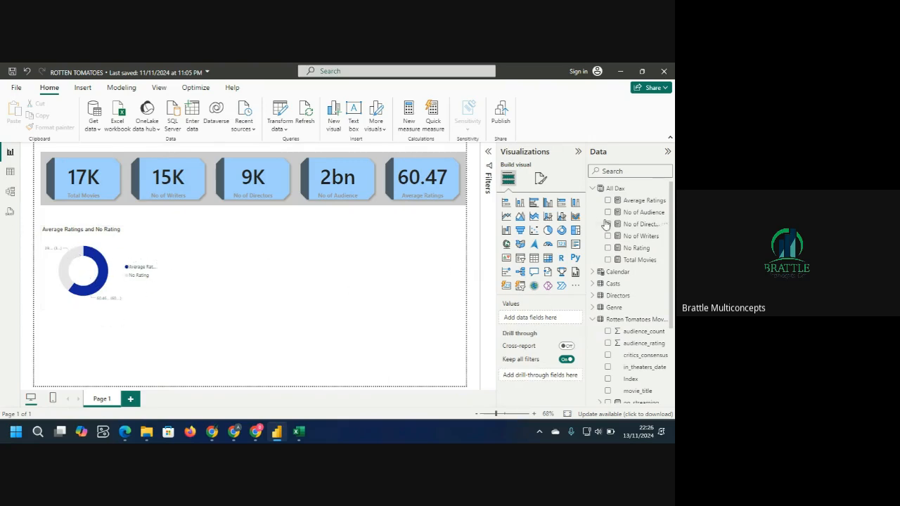
Add a clustered bar chart, place it beside the donut chart below the KPI cards, and make it taller.
left_click(534, 203)
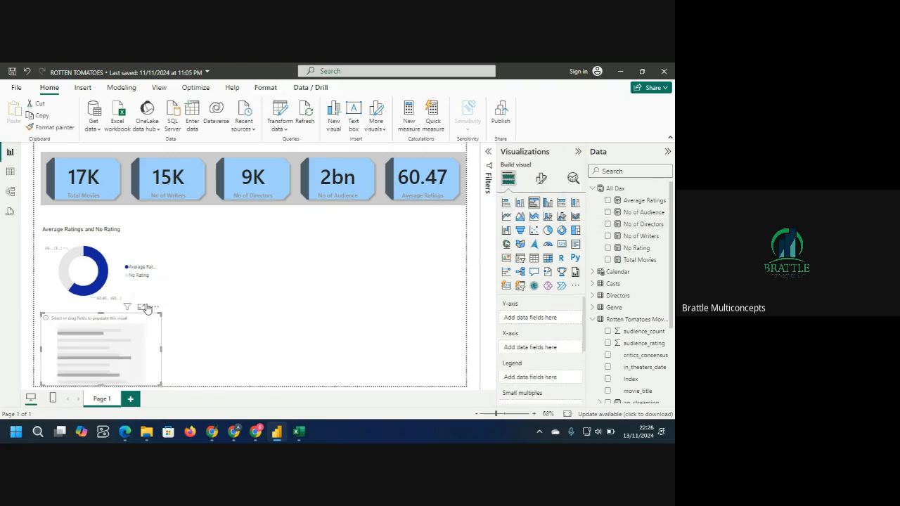
left_click_drag(148, 310, 273, 217)
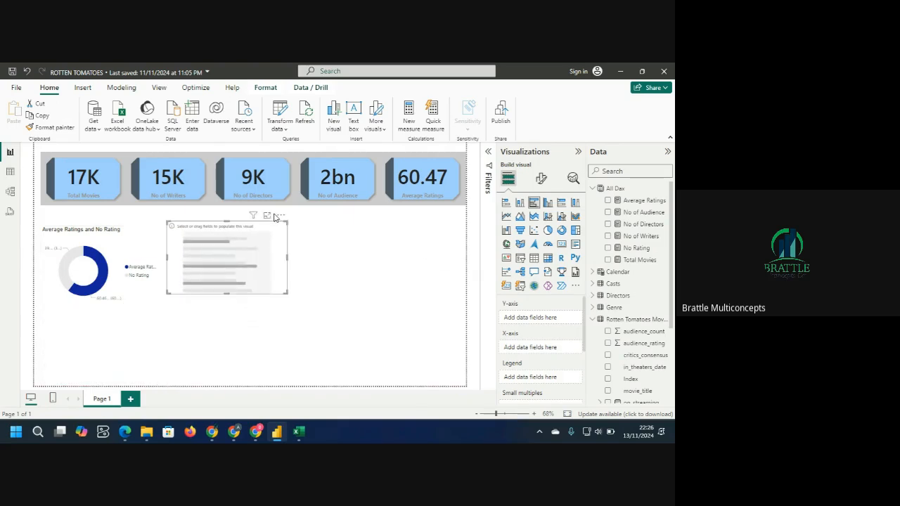
left_click_drag(226, 293, 228, 355)
mouse_move(286, 435)
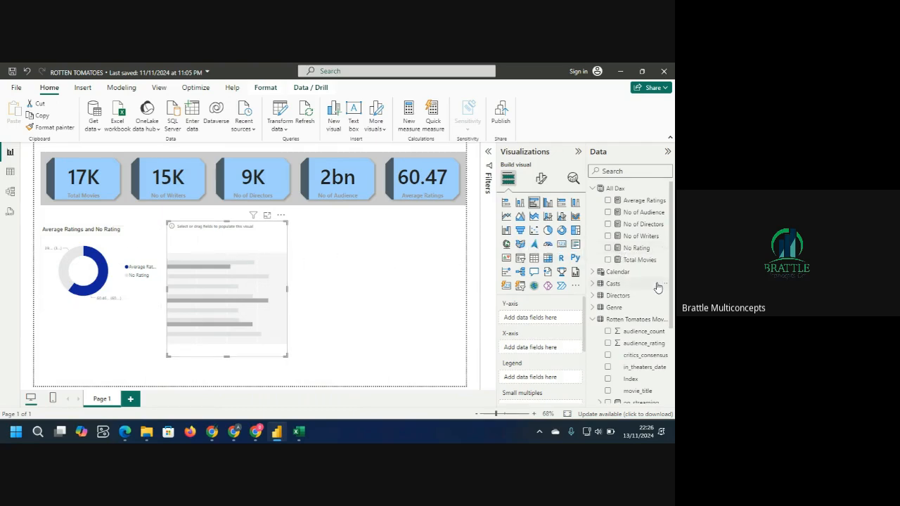
Plot Total Movies by Genre in the bar chart, widen the chart, and look through its genre bars.
left_click(608, 260)
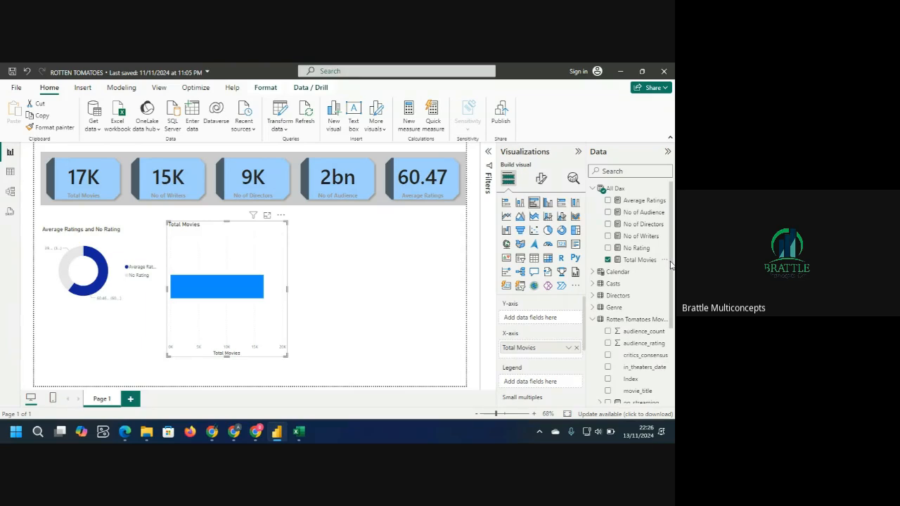
left_click(594, 308)
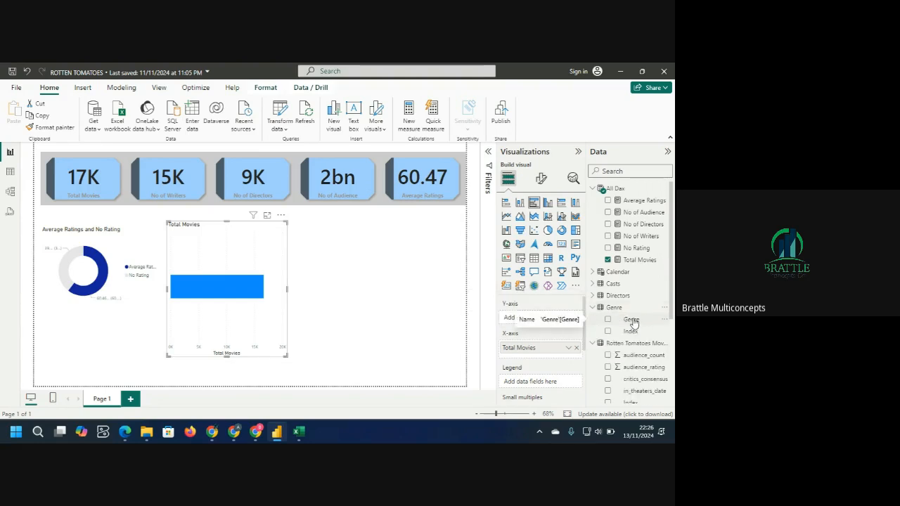
left_click(609, 322)
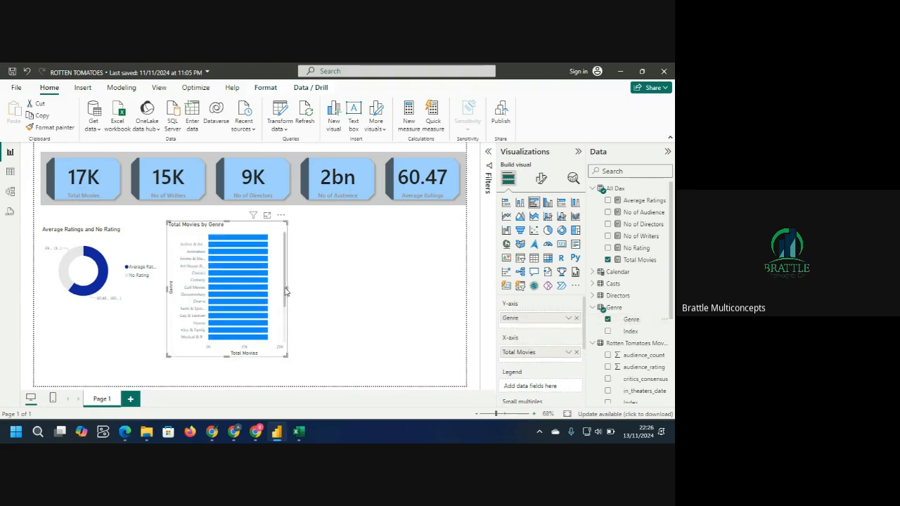
left_click_drag(288, 287, 377, 328)
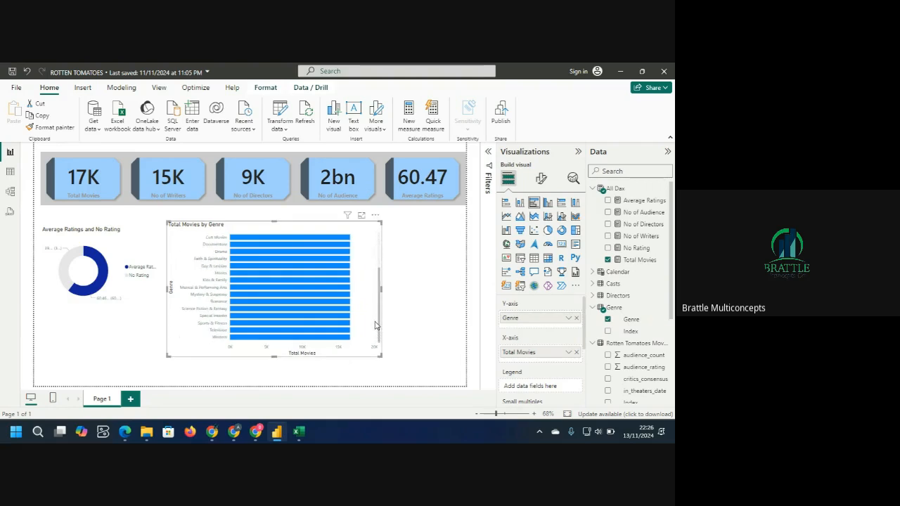
left_click_drag(377, 325, 379, 253)
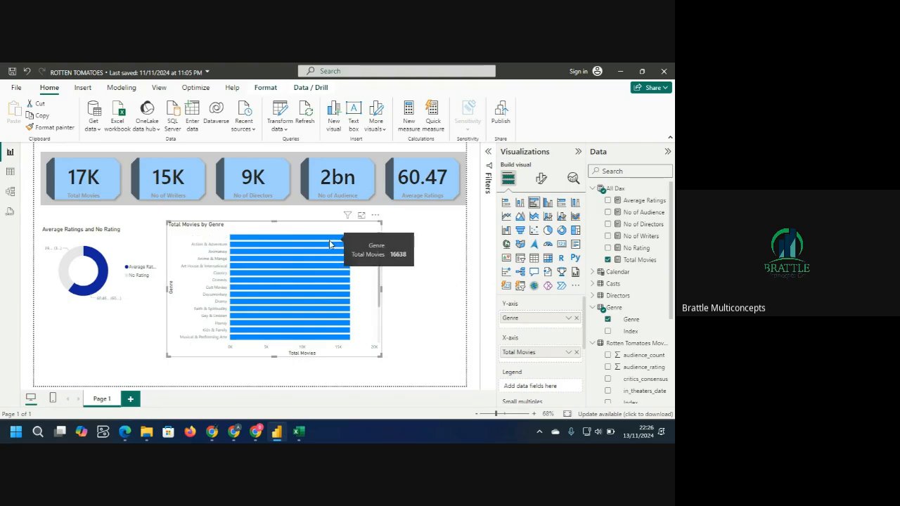
mouse_move(331, 263)
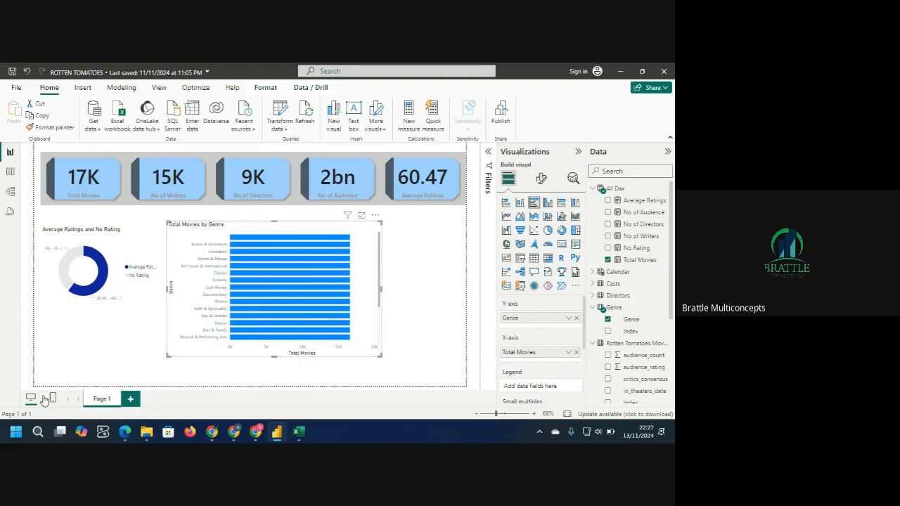
Inspect the relationship between the Genre and Rotten Tomatoes movies tables in the data model, and return to the report page.
left_click(13, 192)
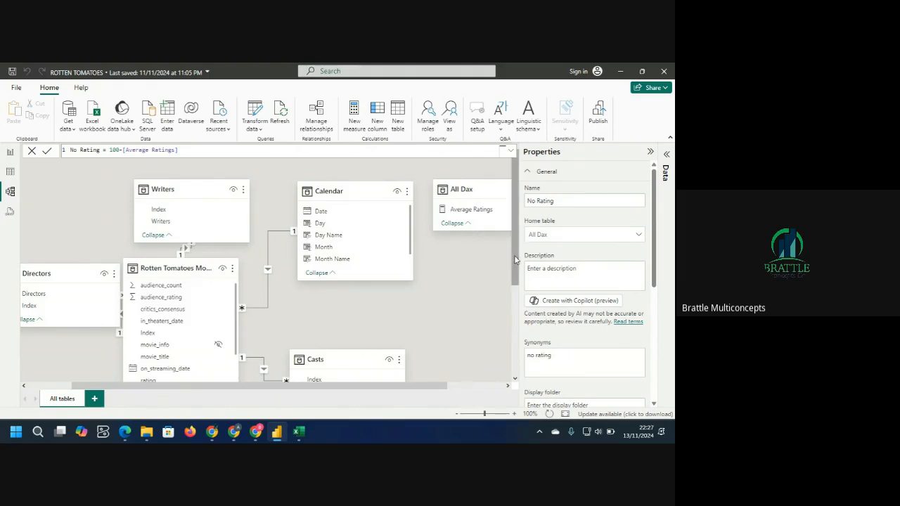
left_click_drag(514, 260, 524, 330)
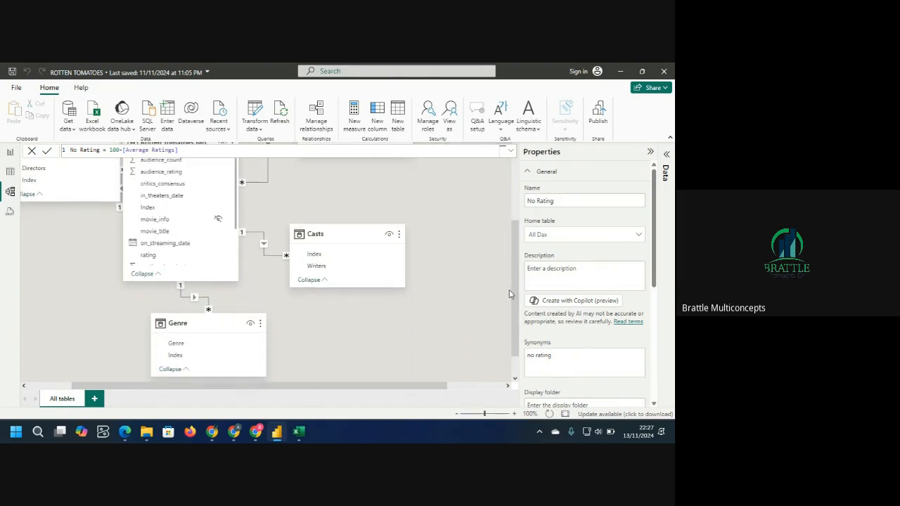
left_click(208, 301)
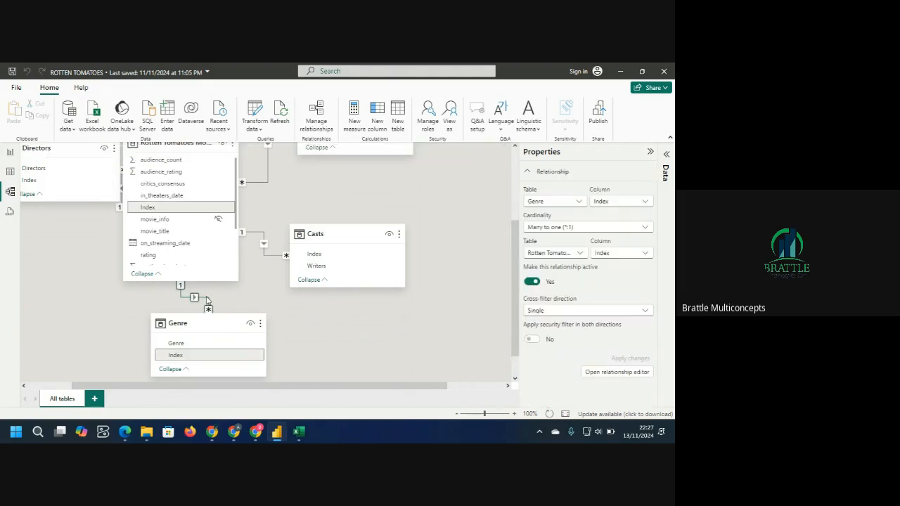
left_click(435, 230)
scroll(435, 230, "up", 1)
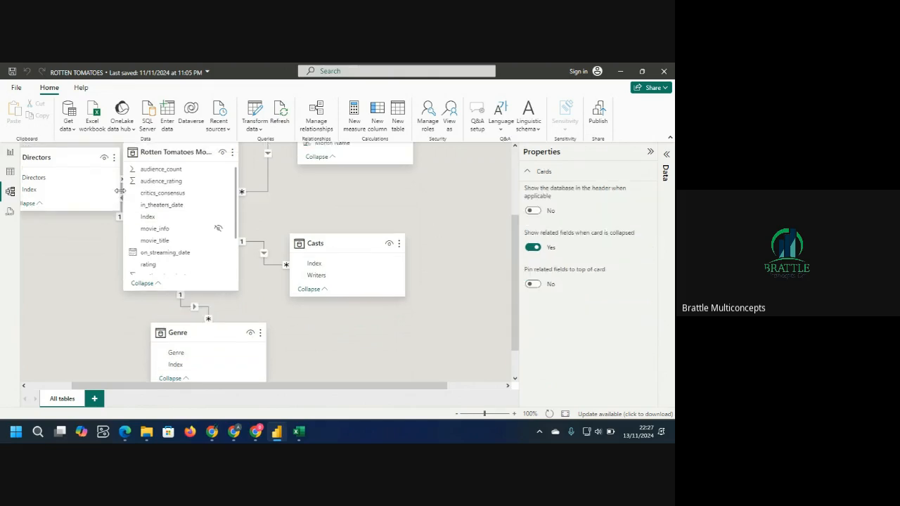
left_click(11, 153)
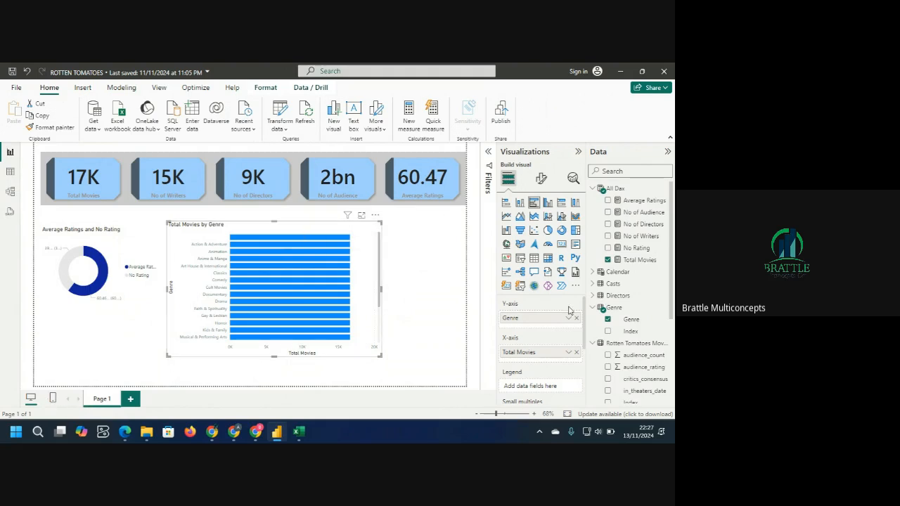
Clear both fields from the bar chart, and plot Total Movies by Genre again.
left_click(577, 353)
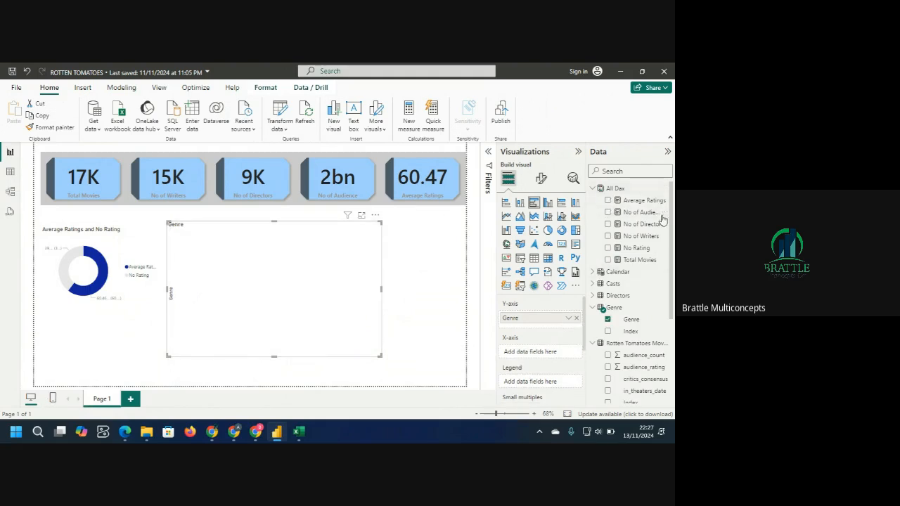
left_click(577, 319)
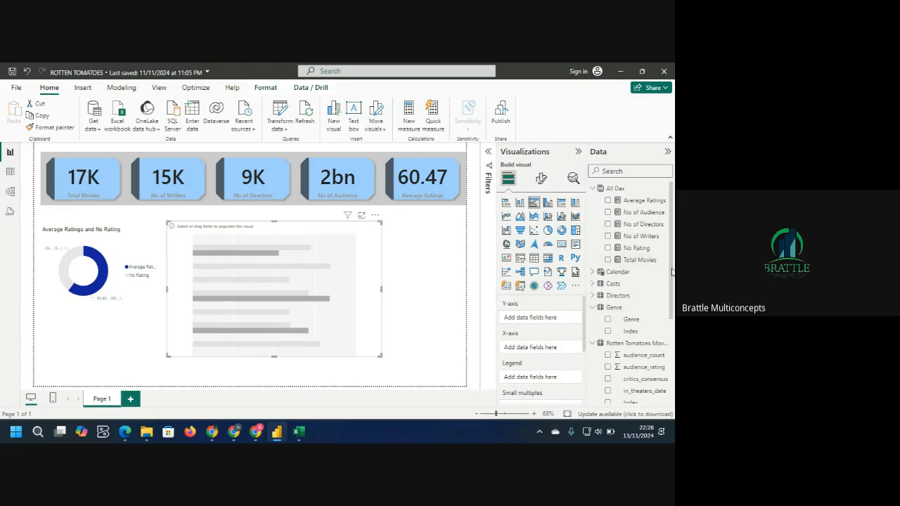
scroll(672, 272, "down", 3)
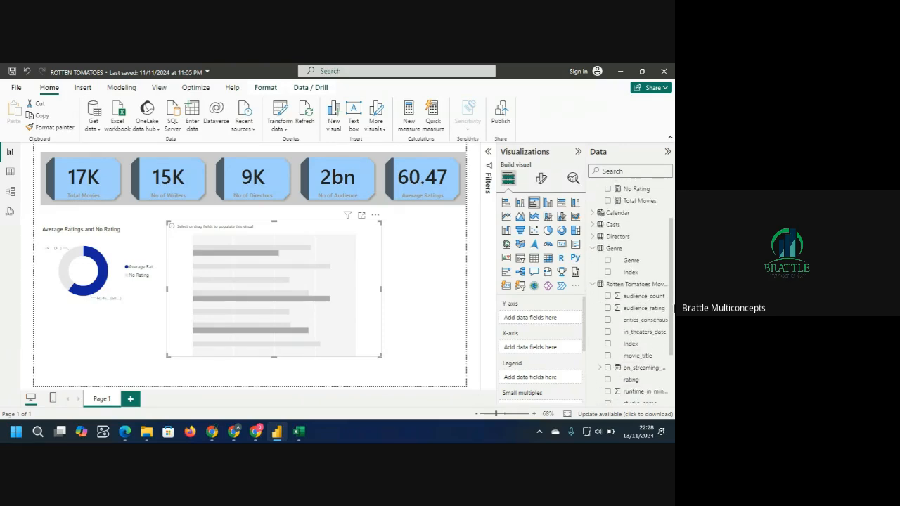
left_click_drag(673, 308, 672, 306)
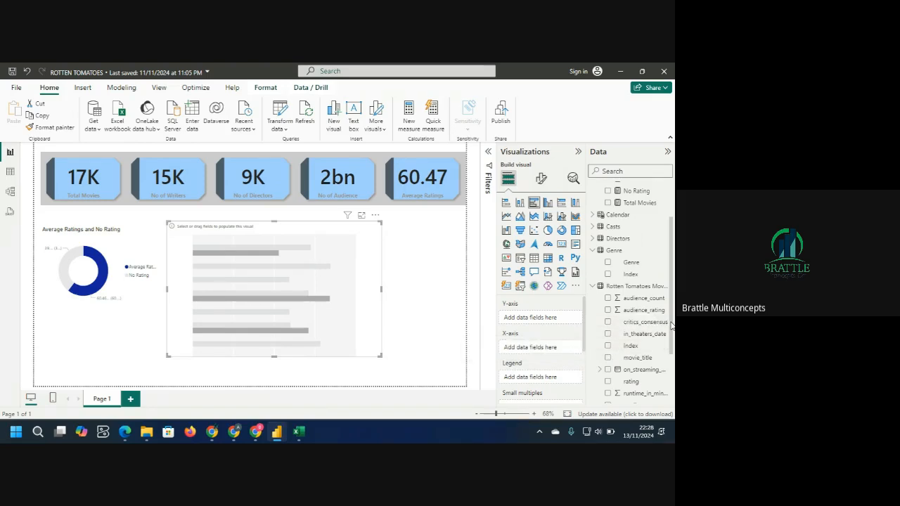
left_click(608, 264)
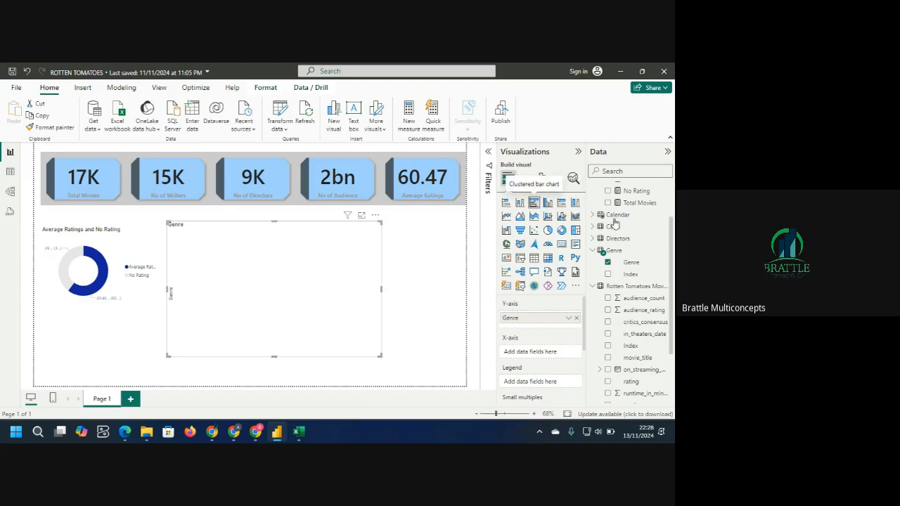
left_click_drag(636, 203, 556, 353)
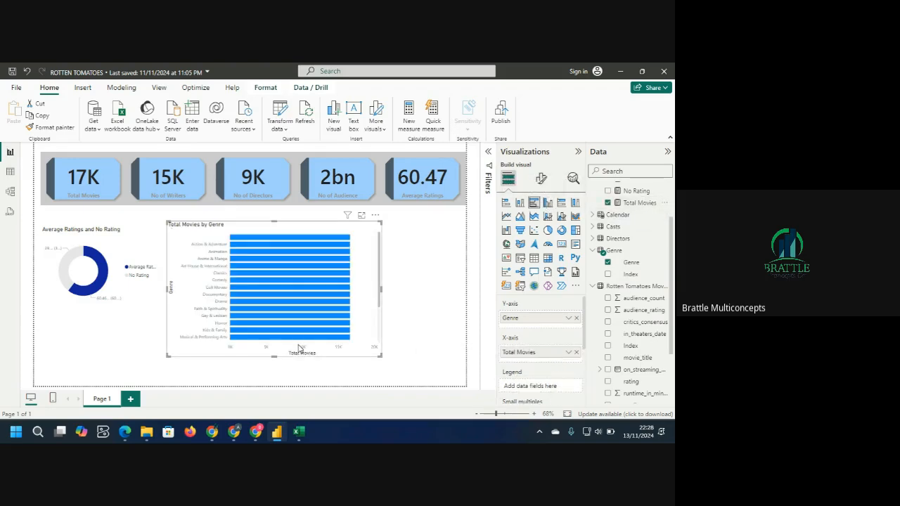
Cross-highlight the Drama and Documentary bars, look through the remaining genres, and clear the highlight.
left_click(302, 301)
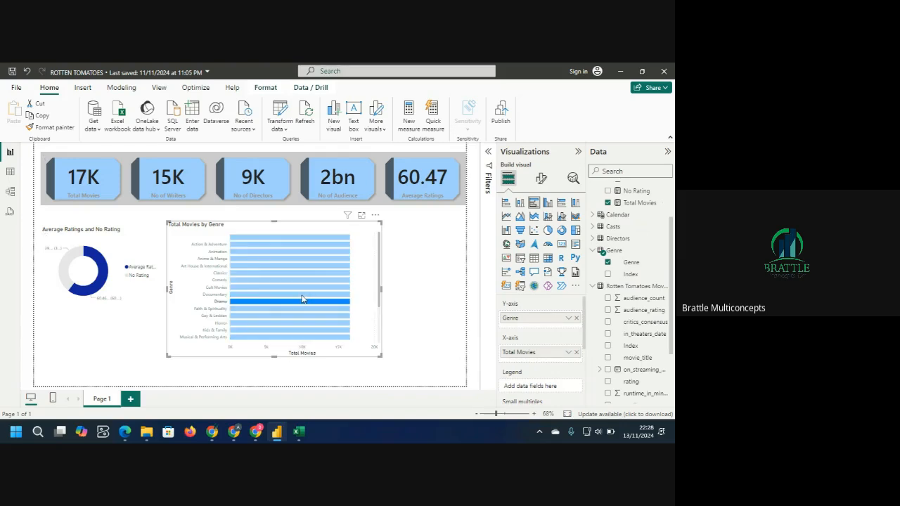
left_click(320, 294)
scroll(377, 275, "down", 3)
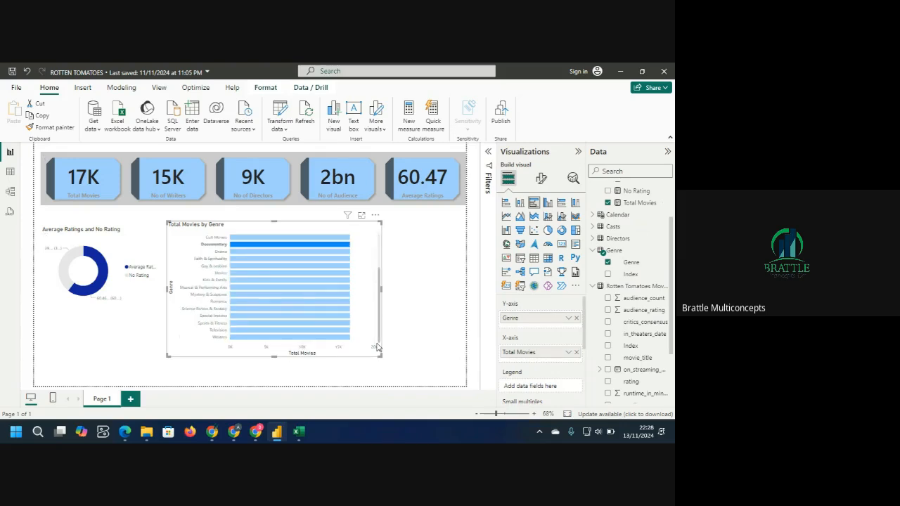
key("Escape")
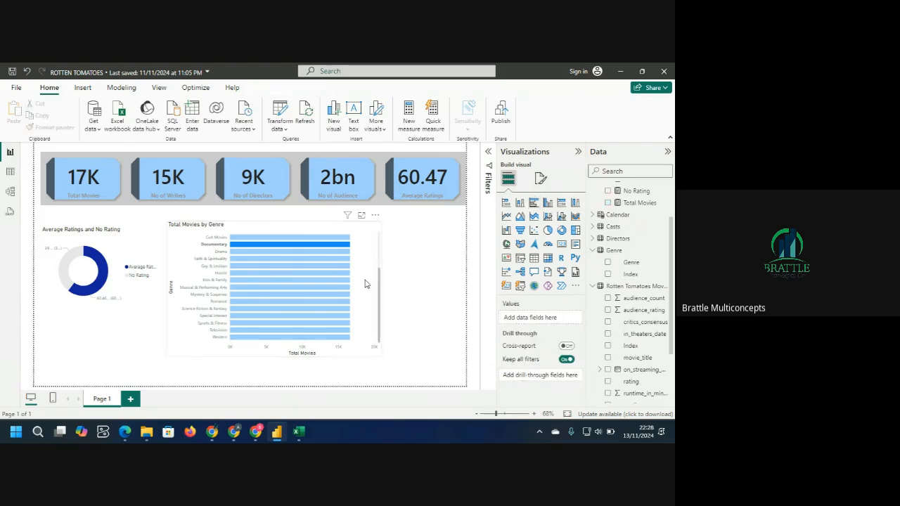
left_click(364, 284)
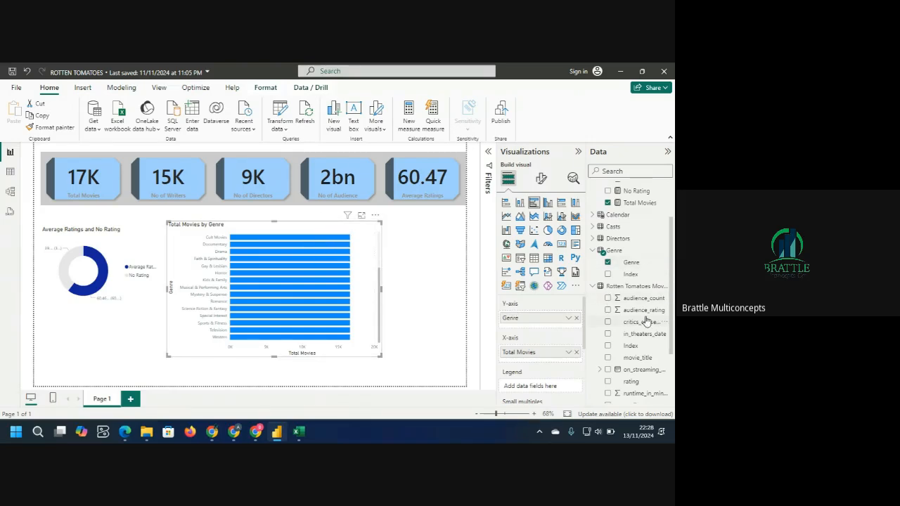
Replace Genre with Directors on the bar chart's Y-axis, and Total Movies with Average Ratings on its X-axis.
left_click(576, 318)
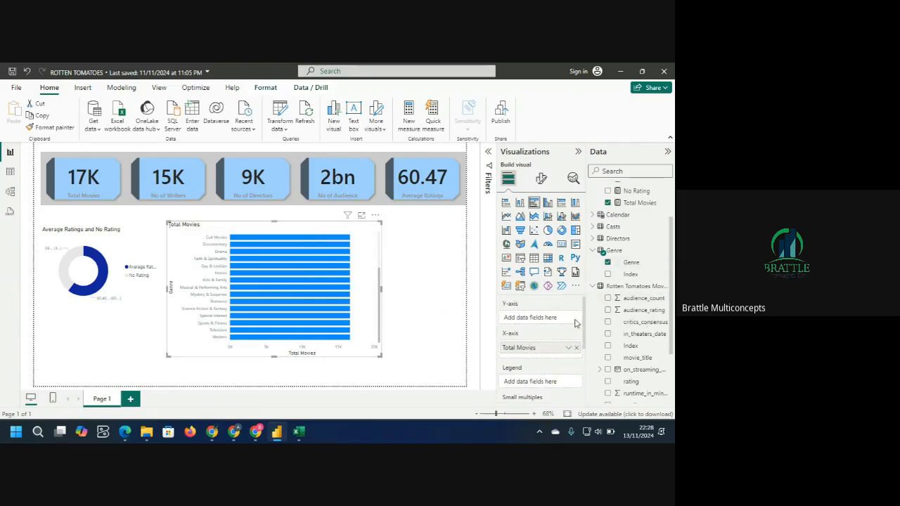
scroll(655, 253, "up", 3)
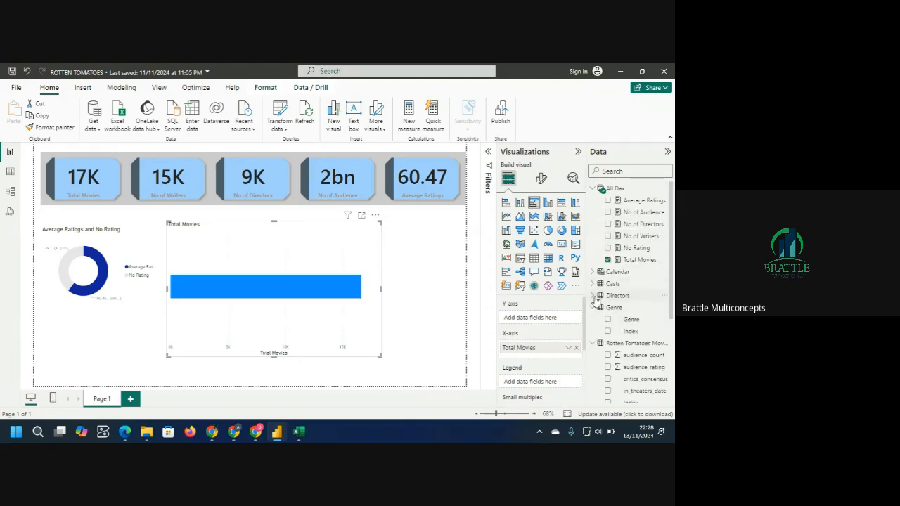
left_click(595, 297)
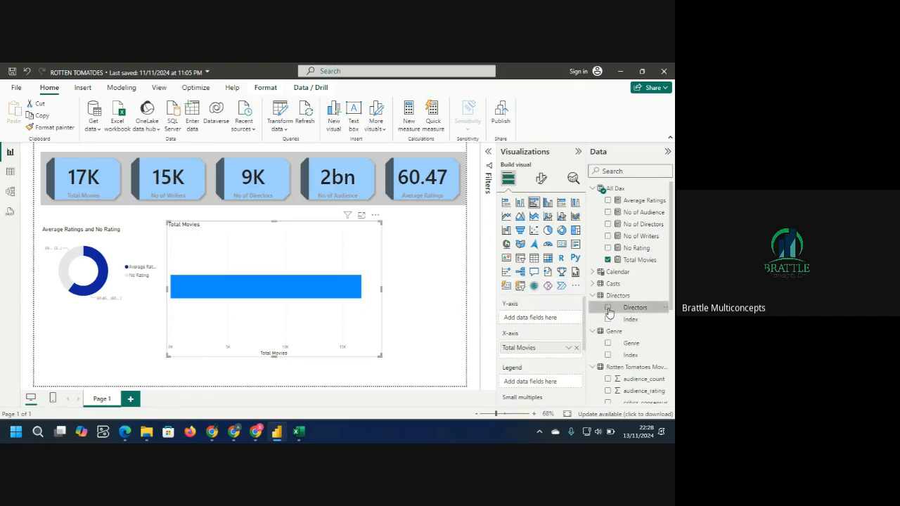
left_click(608, 308)
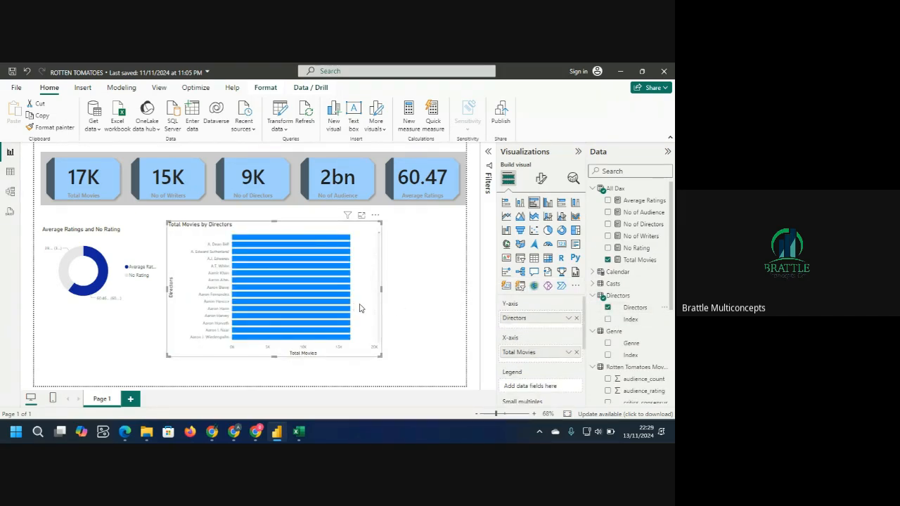
left_click(576, 352)
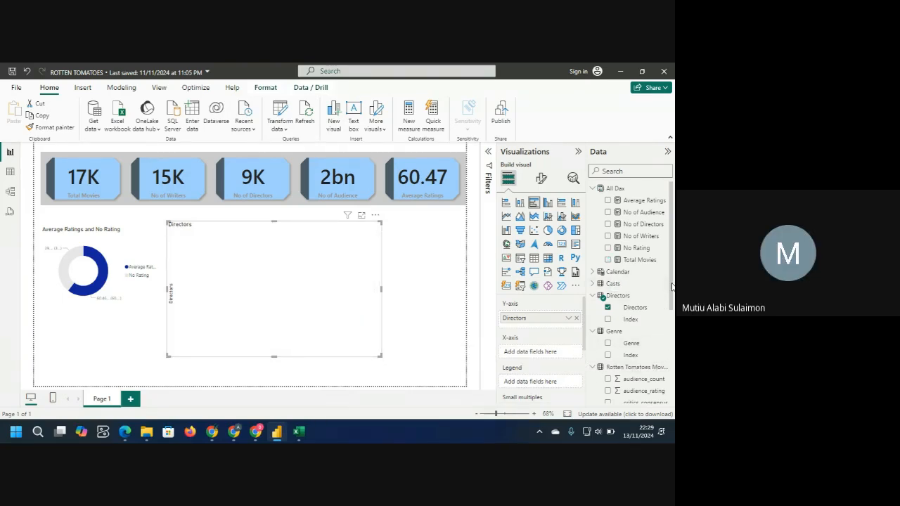
left_click(609, 201)
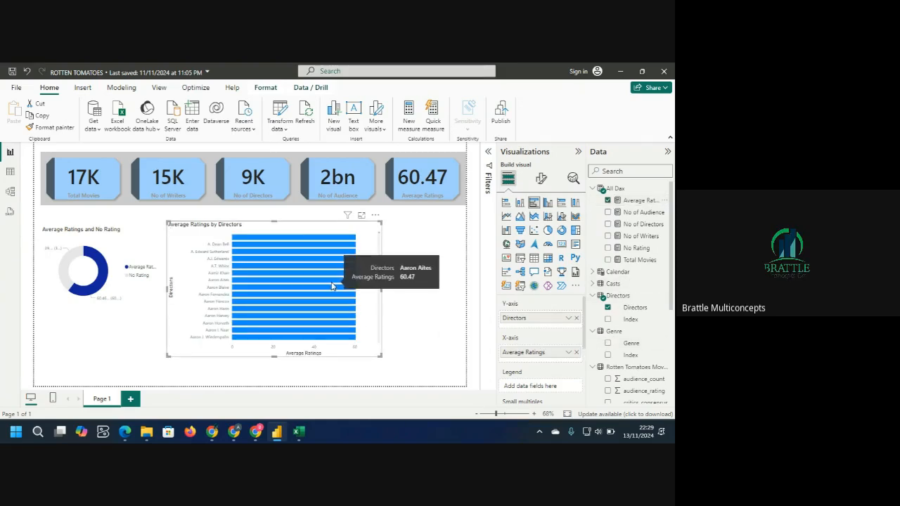
Cross-highlight several director bars to check the KPI cards, clear the highlight, and remove Average Ratings from the bar chart.
mouse_move(309, 253)
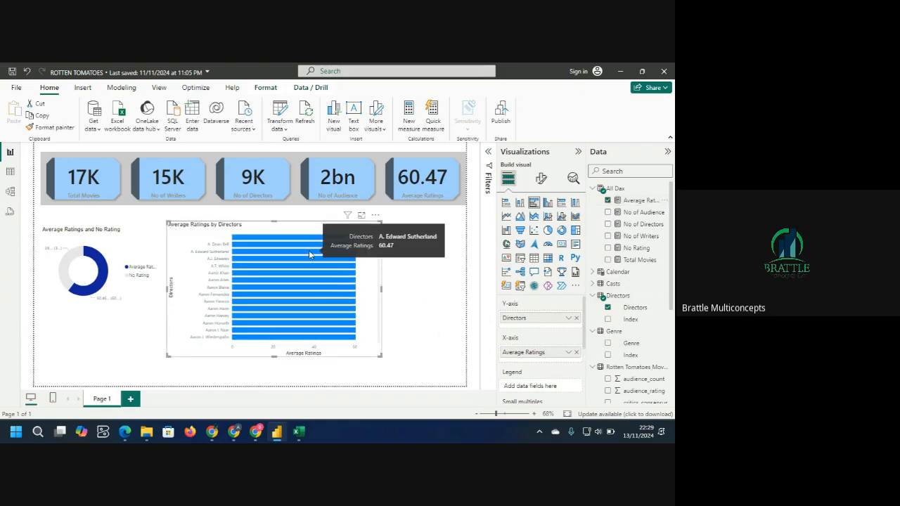
left_click(305, 299)
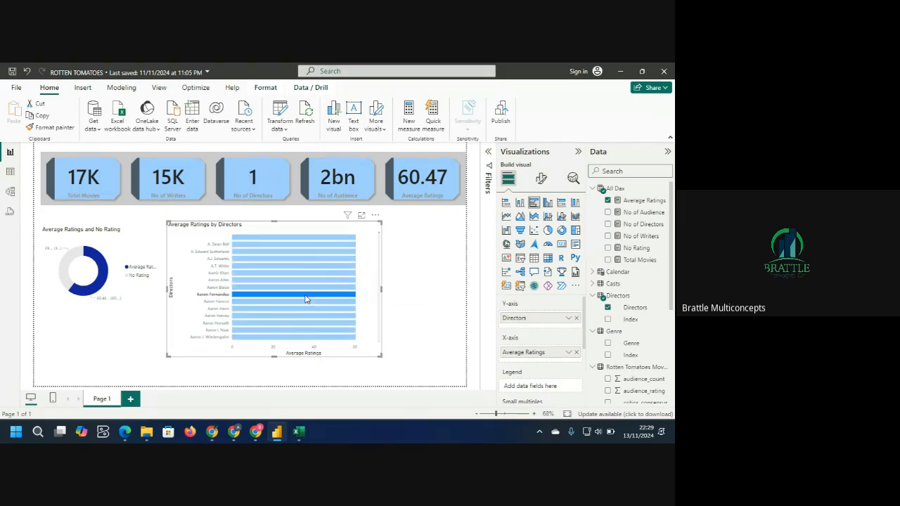
left_click(303, 258)
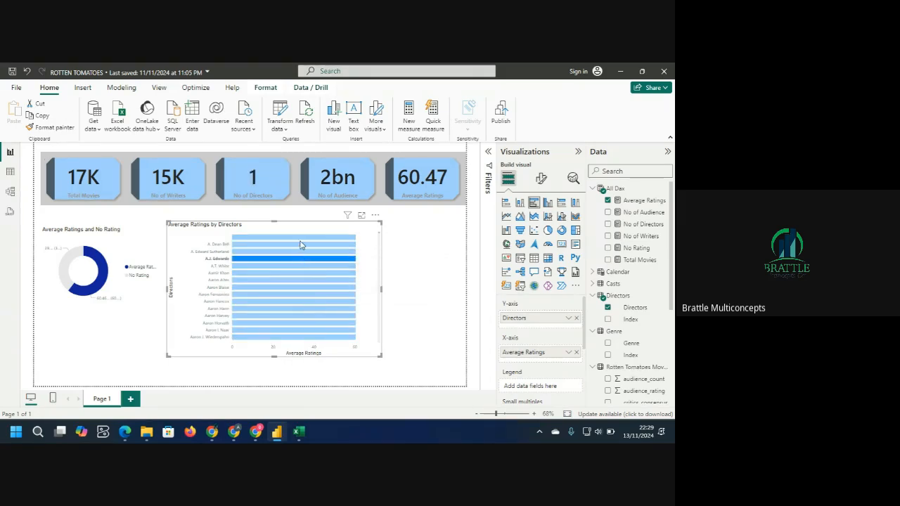
left_click(300, 240)
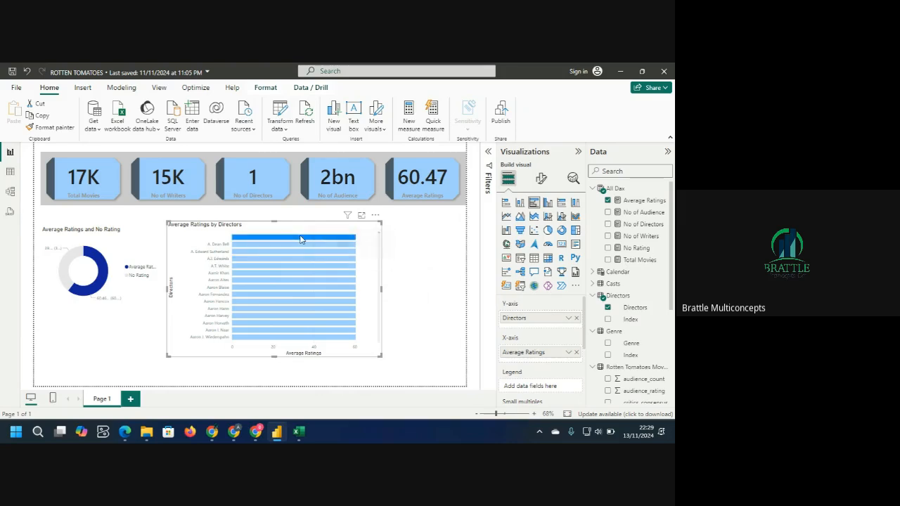
left_click(349, 244)
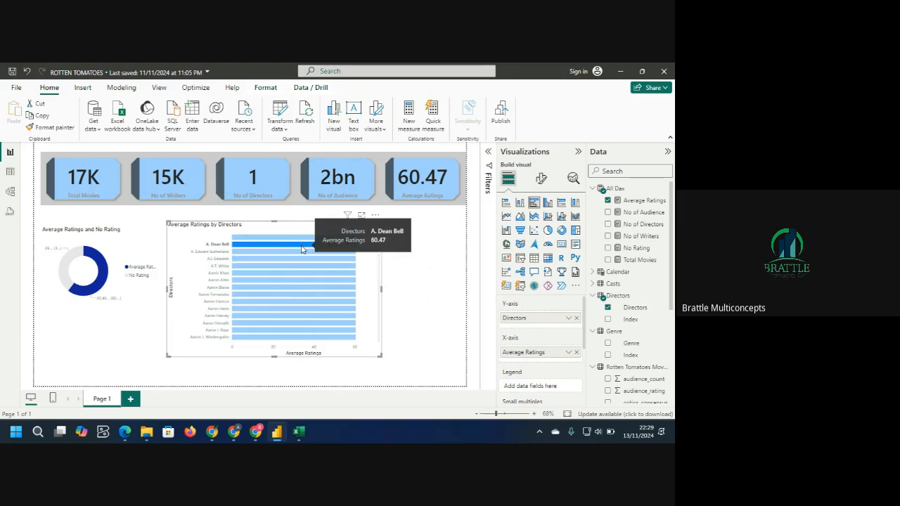
left_click(351, 238)
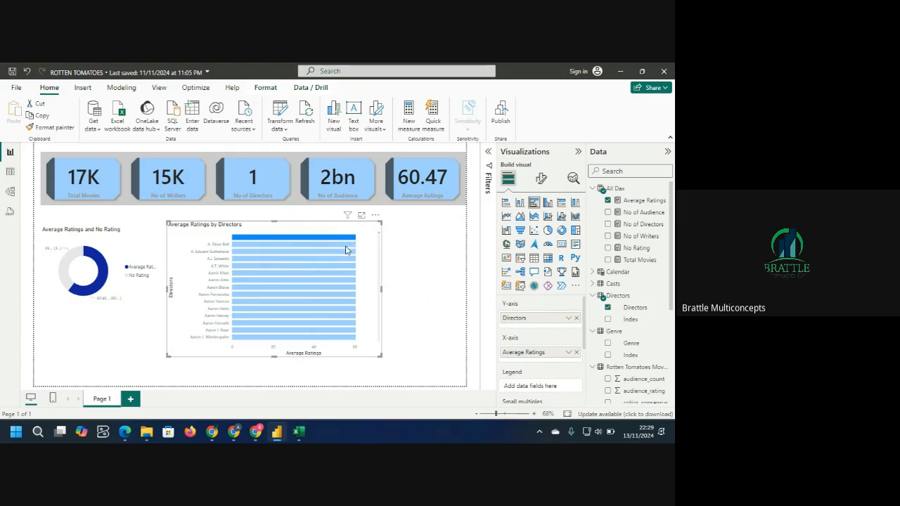
left_click(345, 246)
left_click(332, 281)
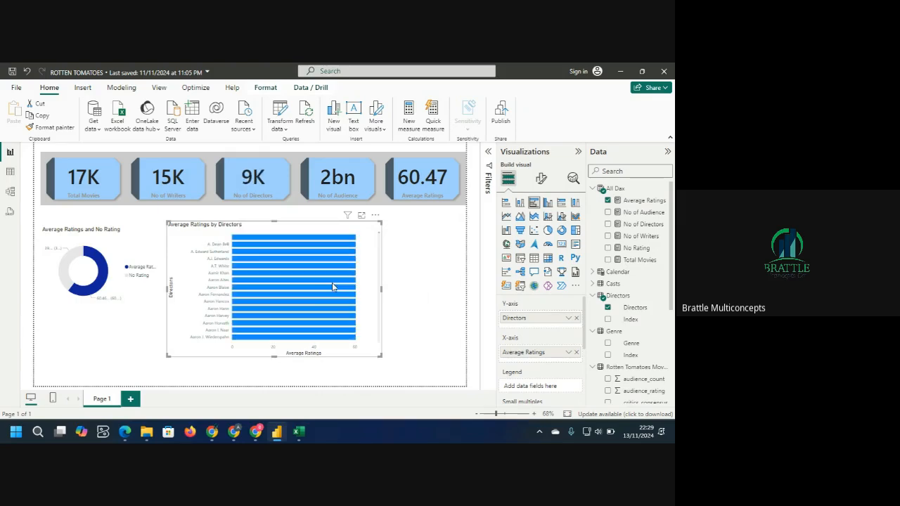
left_click(576, 353)
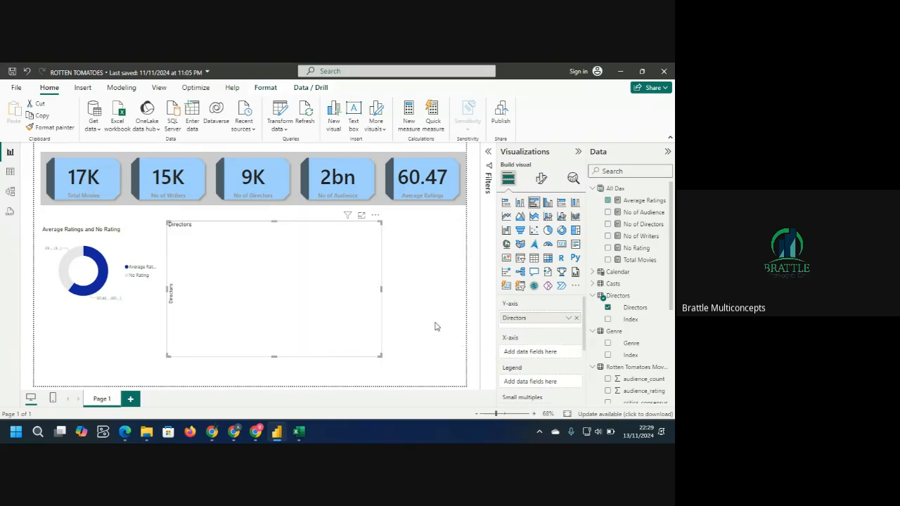
Rearrange the Rotten Tomatoes movies, Casts and Genre tables in the model diagram so their relationship lines are spread apart.
left_click(10, 192)
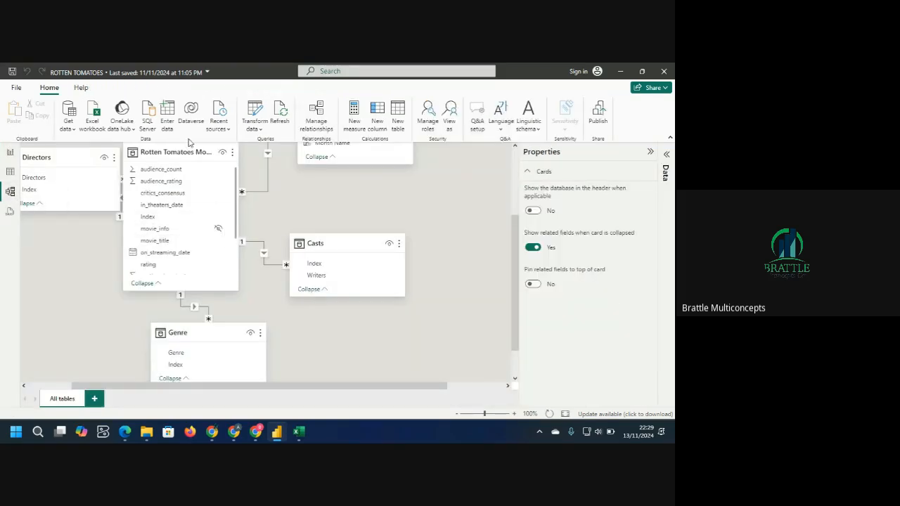
left_click_drag(189, 150, 220, 160)
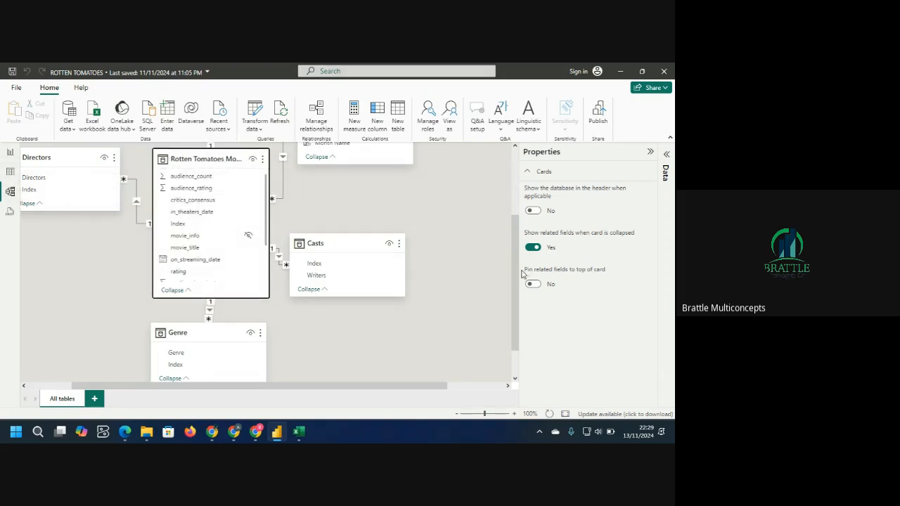
left_click_drag(521, 273, 517, 241)
left_click(457, 235)
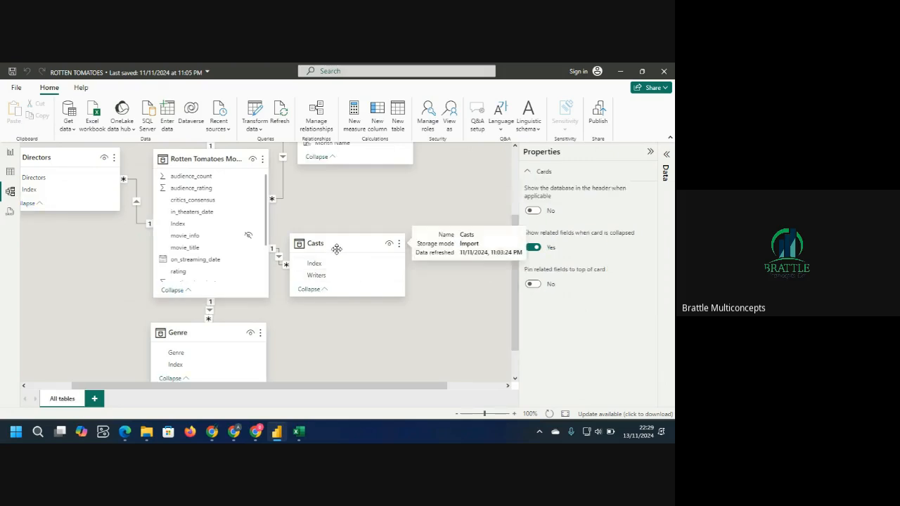
left_click_drag(337, 249, 420, 225)
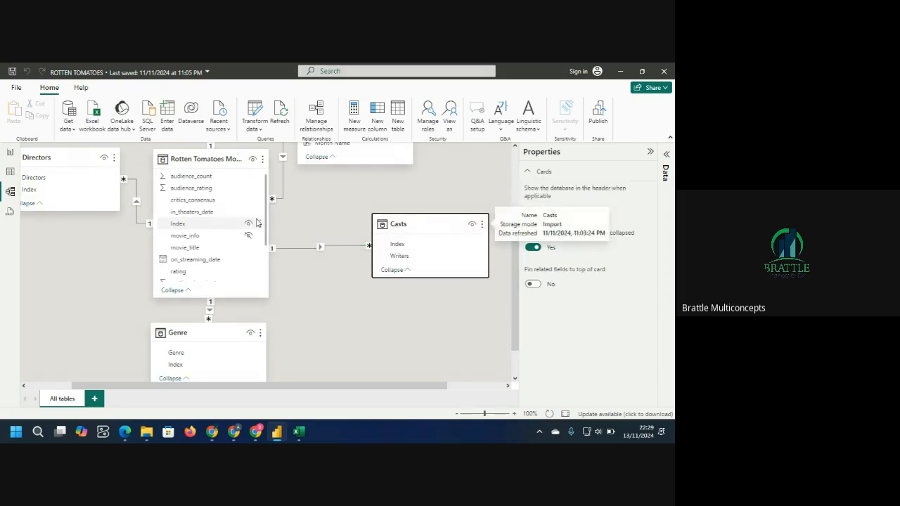
left_click_drag(234, 163, 262, 184)
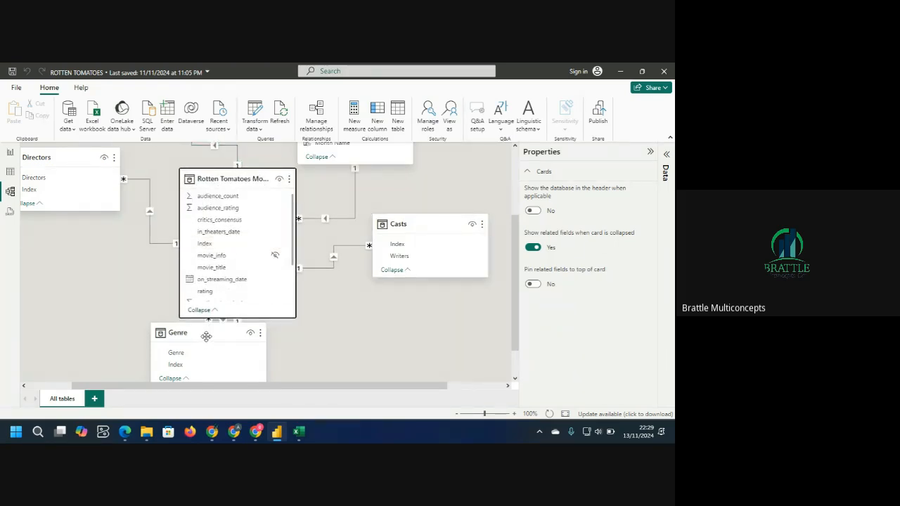
left_click_drag(206, 336, 209, 349)
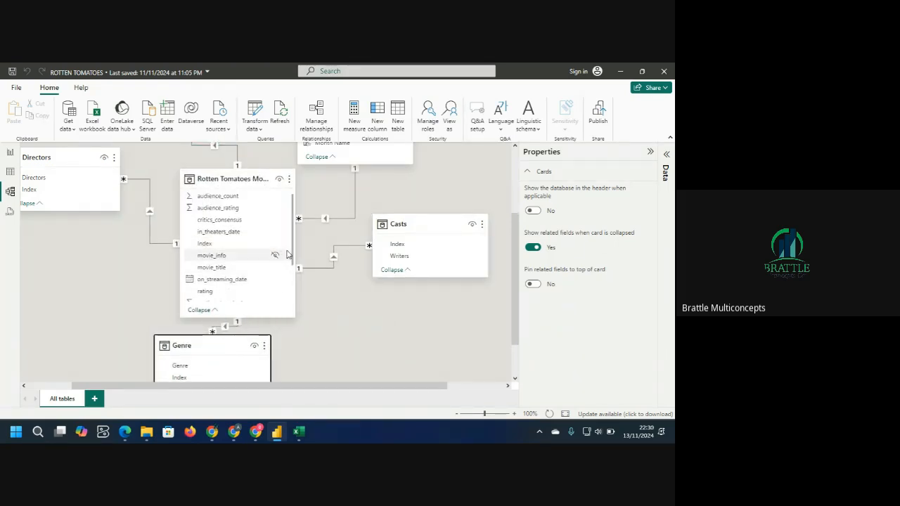
Look over the fields of the Rotten Tomatoes movies table in the model diagram and return to the report page.
left_click_drag(294, 254, 292, 225)
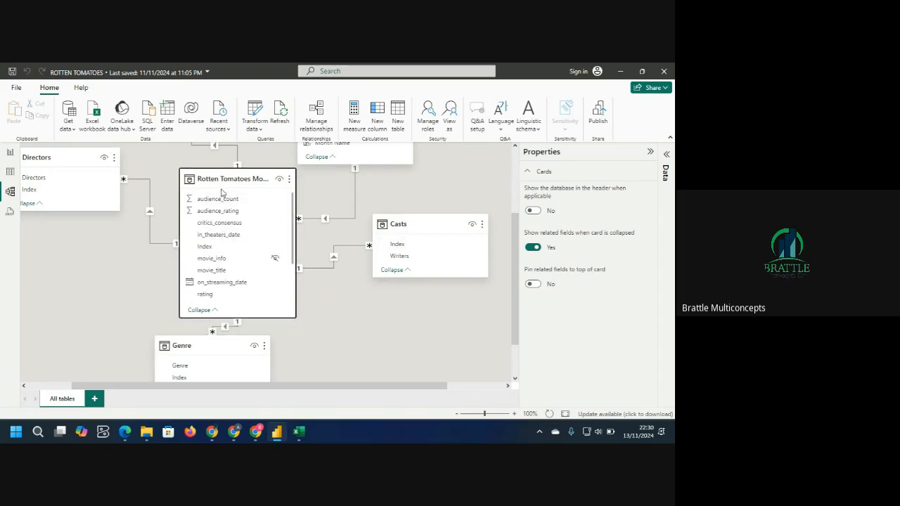
left_click(9, 155)
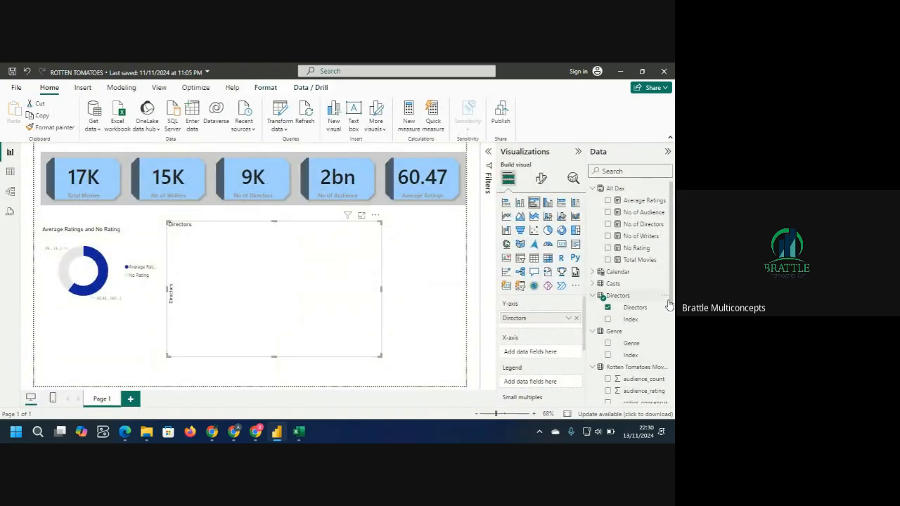
Try movie_title as a count on the bar chart's X-axis, check a director bar's value, and remove the field.
scroll(672, 308, "down", 4)
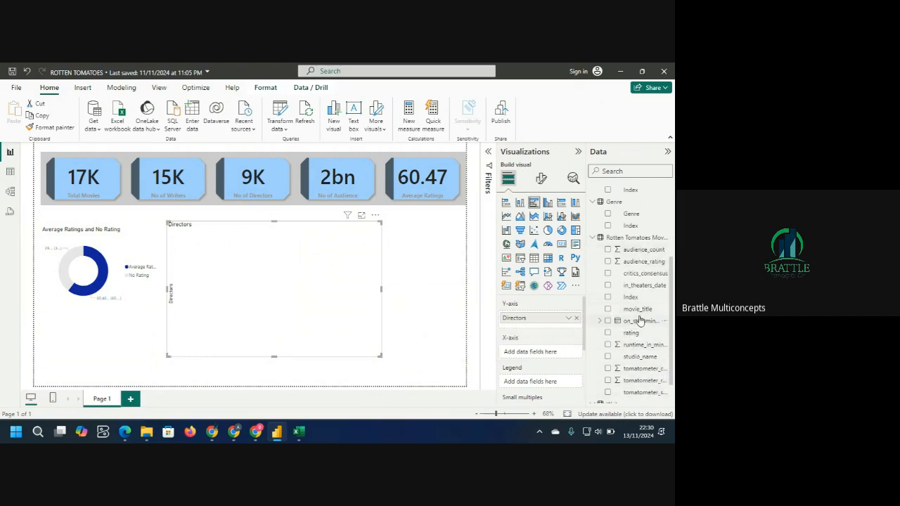
left_click_drag(638, 309, 568, 355)
left_click(568, 353)
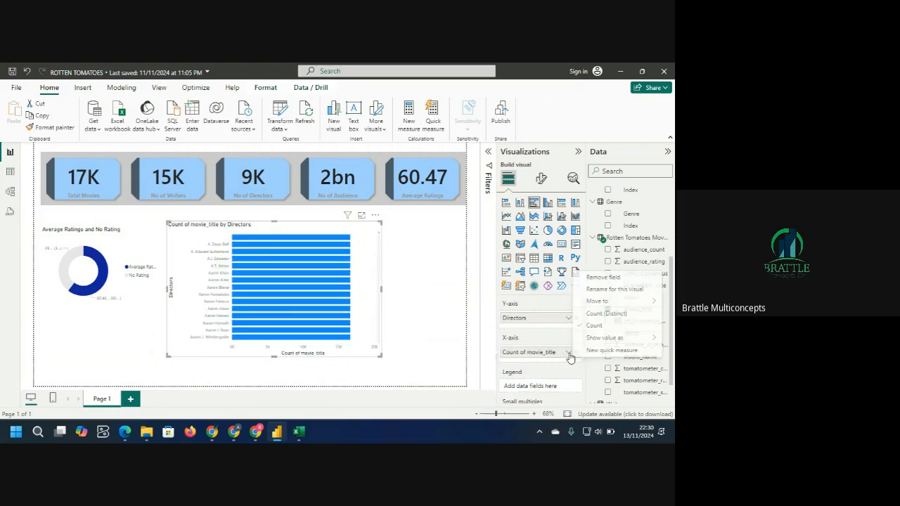
left_click(597, 327)
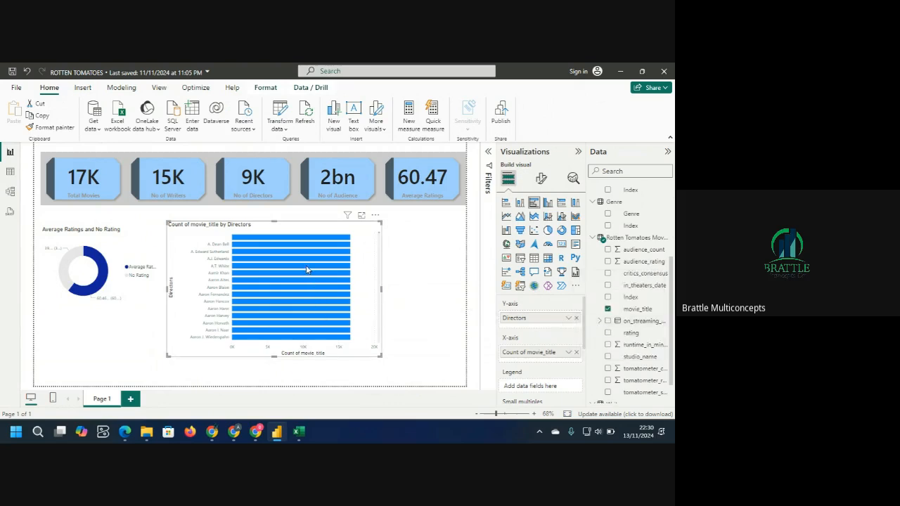
mouse_move(306, 296)
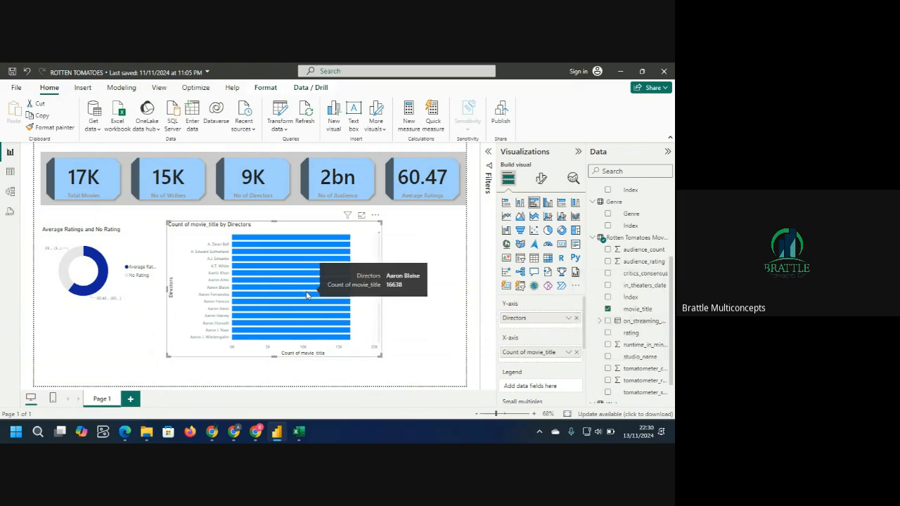
left_click(608, 309)
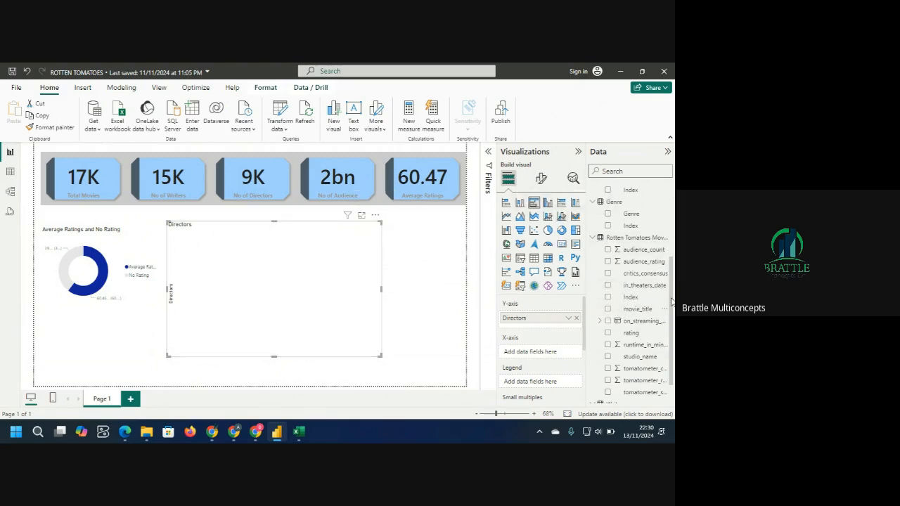
left_click_drag(672, 302, 671, 288)
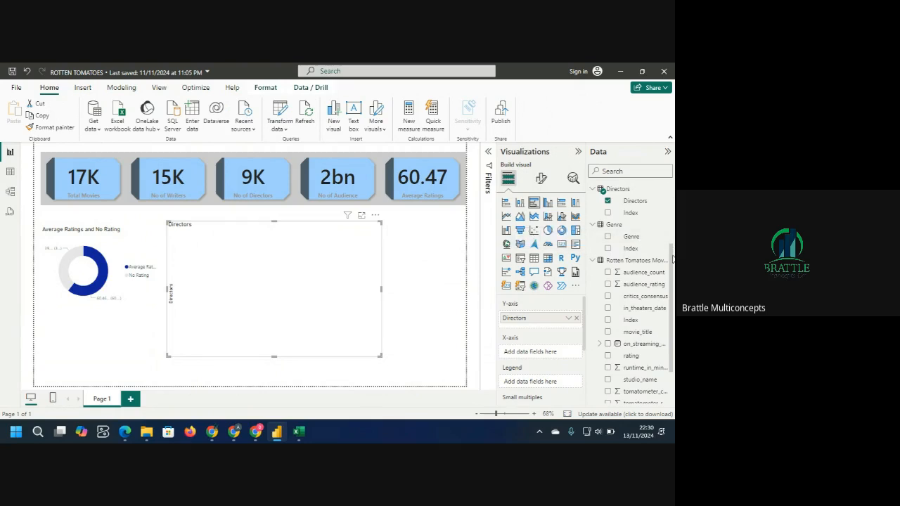
left_click_drag(673, 260, 673, 300)
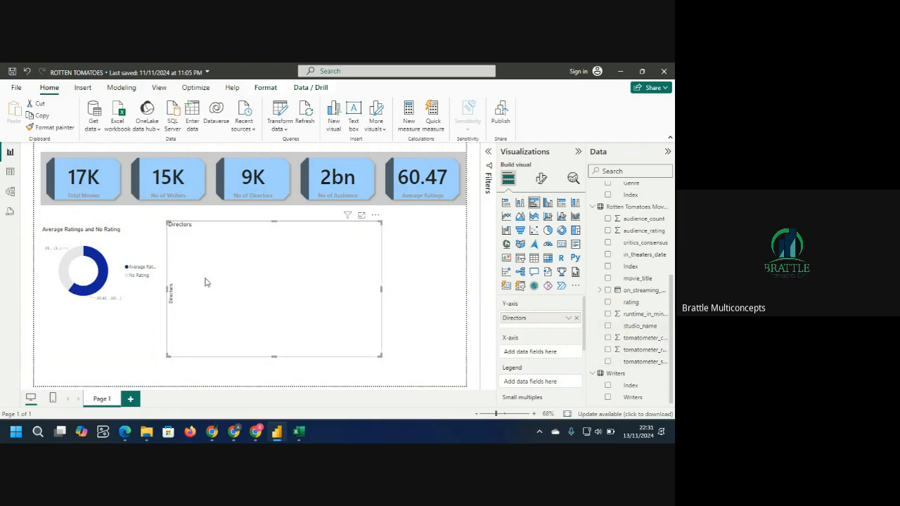
Add a slicer beside the Directors bar chart and fill it with Month Name from the Calendar table.
left_click(459, 255)
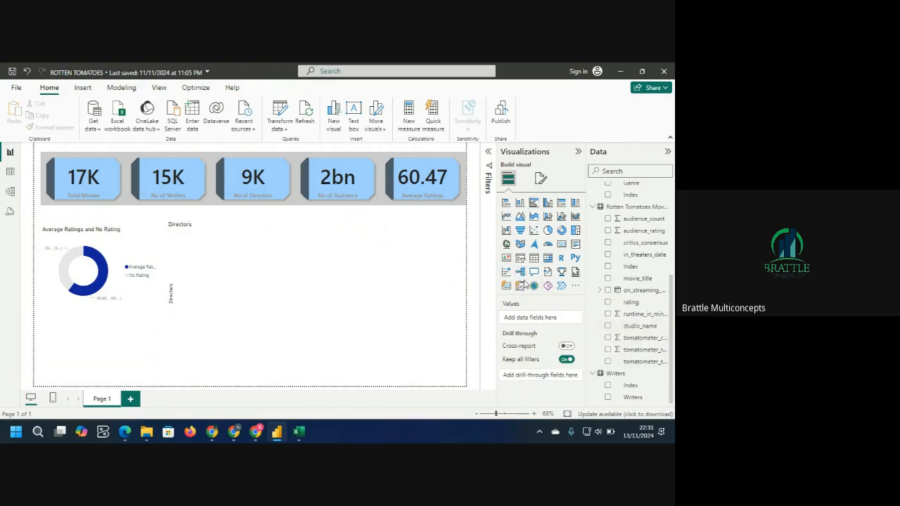
left_click(520, 260)
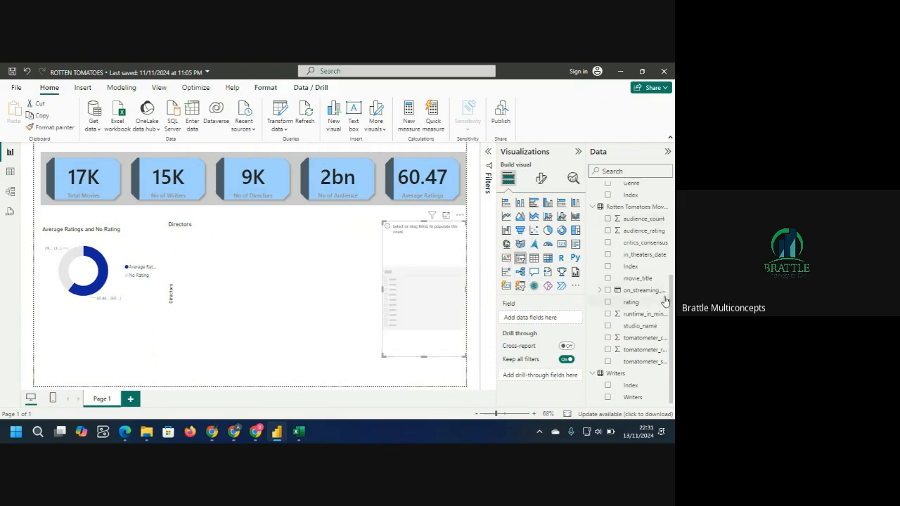
left_click_drag(672, 302, 672, 202)
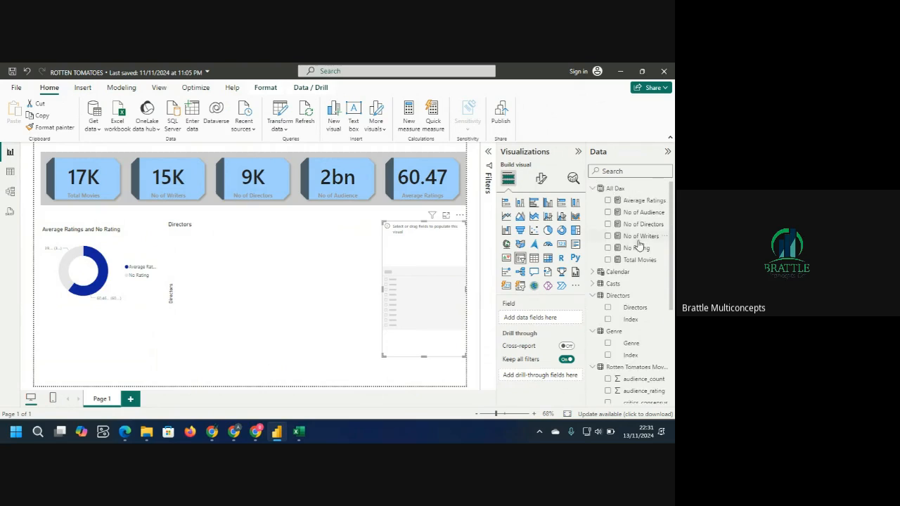
left_click(592, 273)
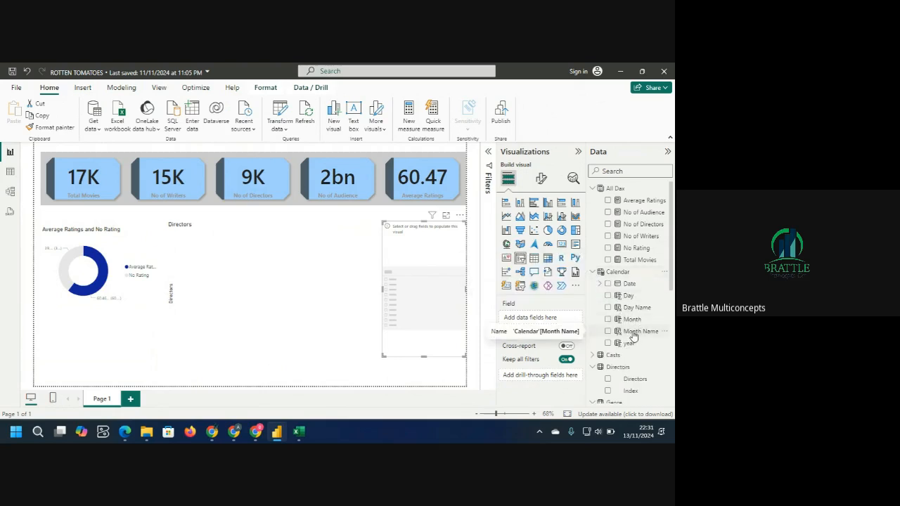
left_click_drag(633, 336, 552, 320)
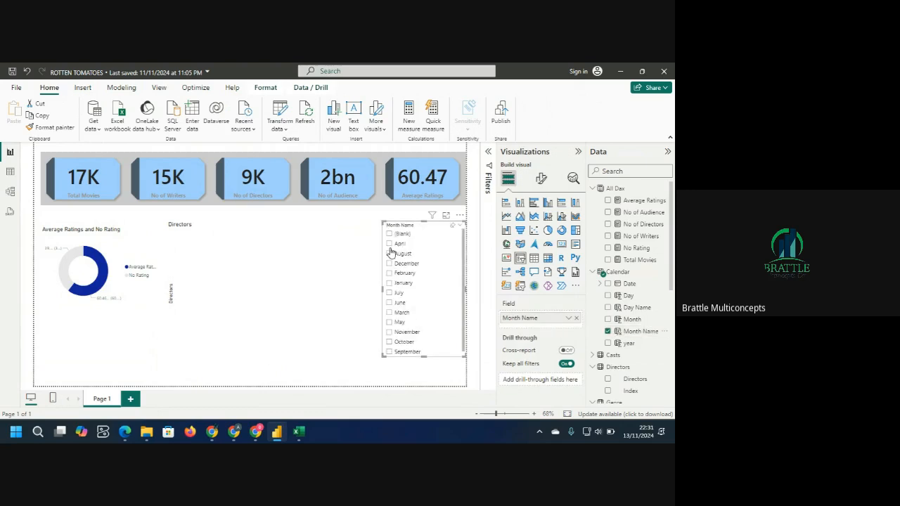
Filter the page by single months such as April, August, February, July, October and January to check the KPI cards and donut.
left_click(389, 244)
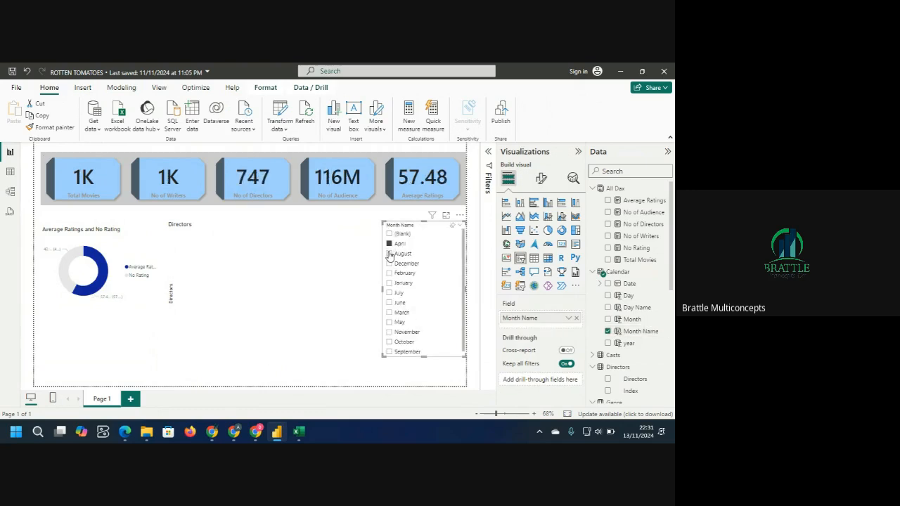
left_click(389, 253)
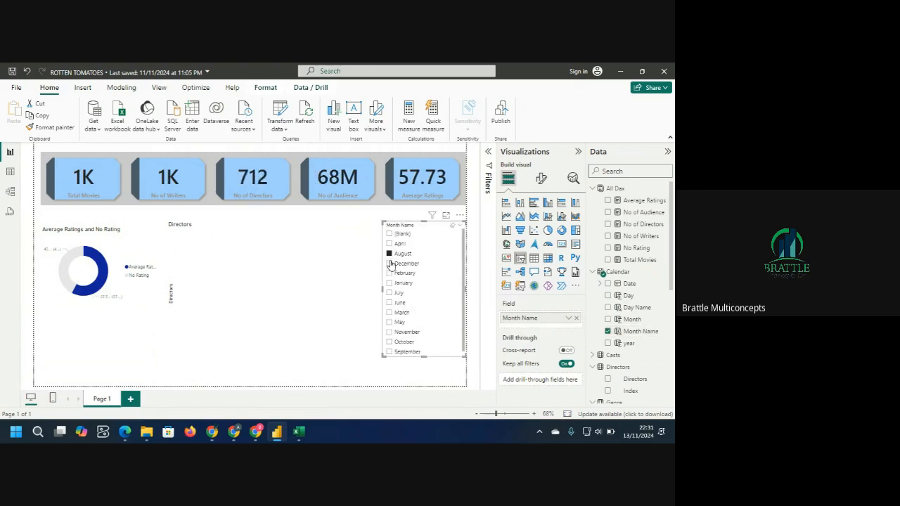
left_click(390, 268)
left_click(389, 273)
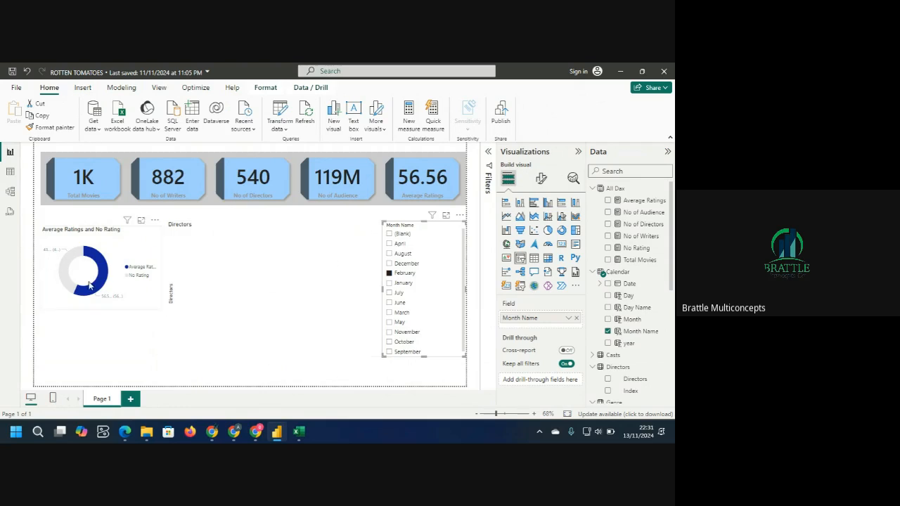
left_click(389, 293)
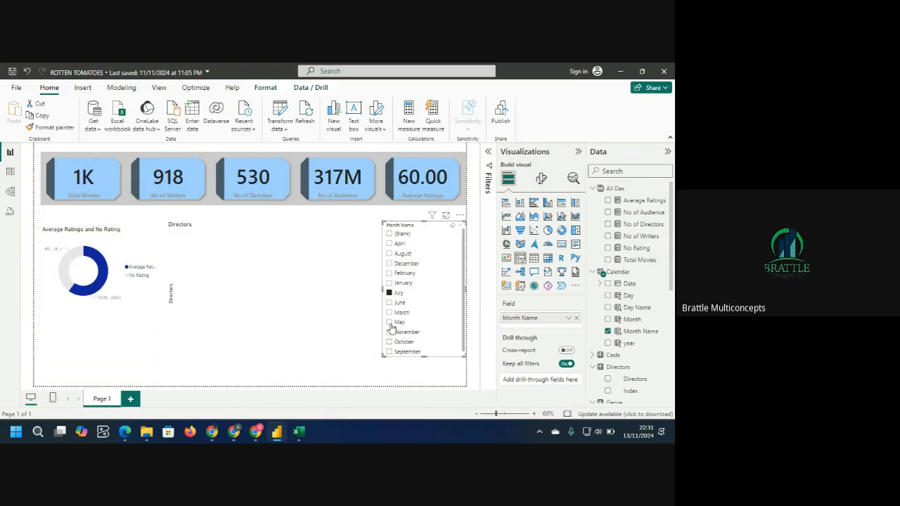
left_click(390, 324)
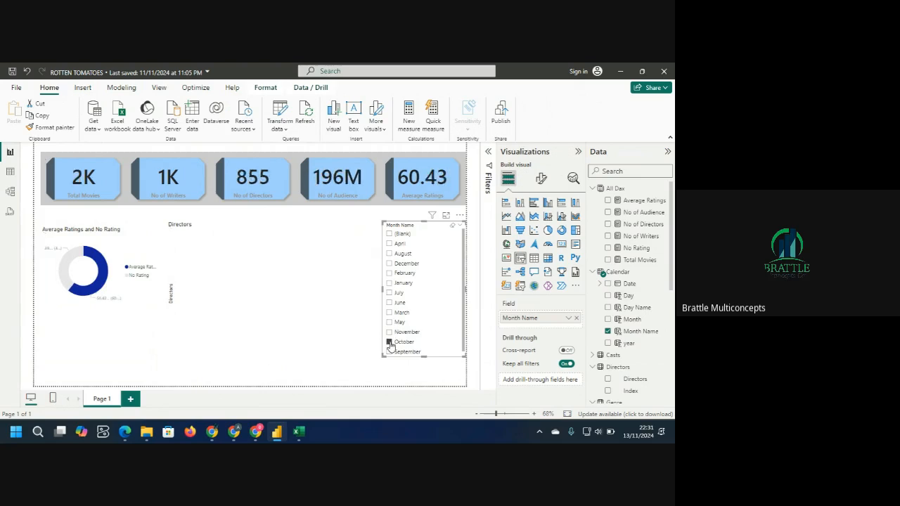
left_click(390, 343)
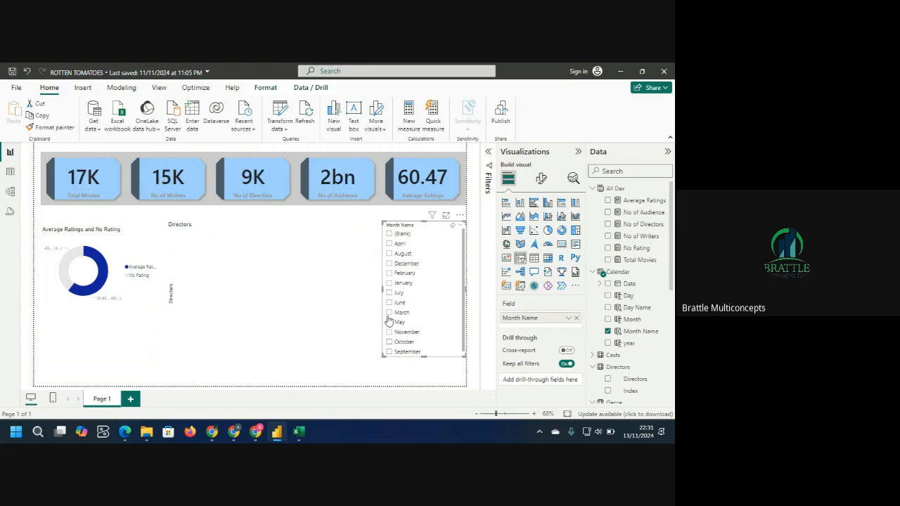
left_click(389, 303)
left_click(390, 292)
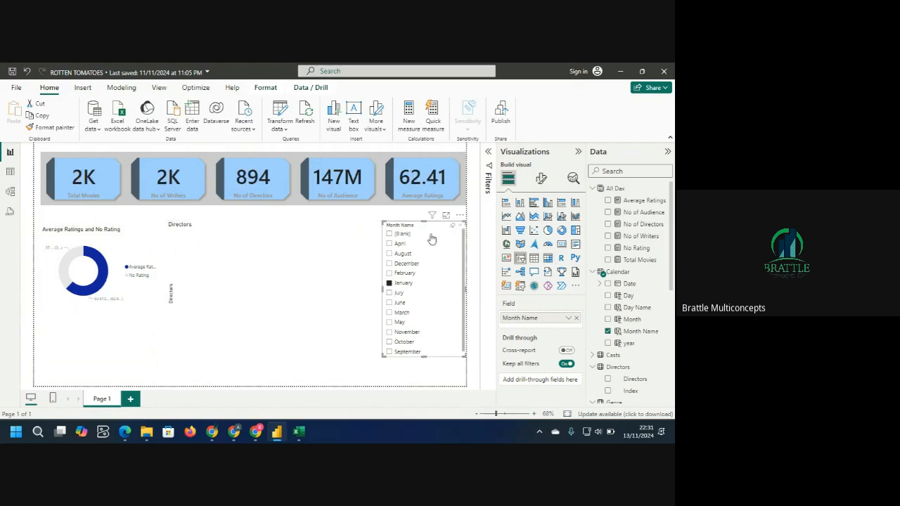
left_click(127, 250)
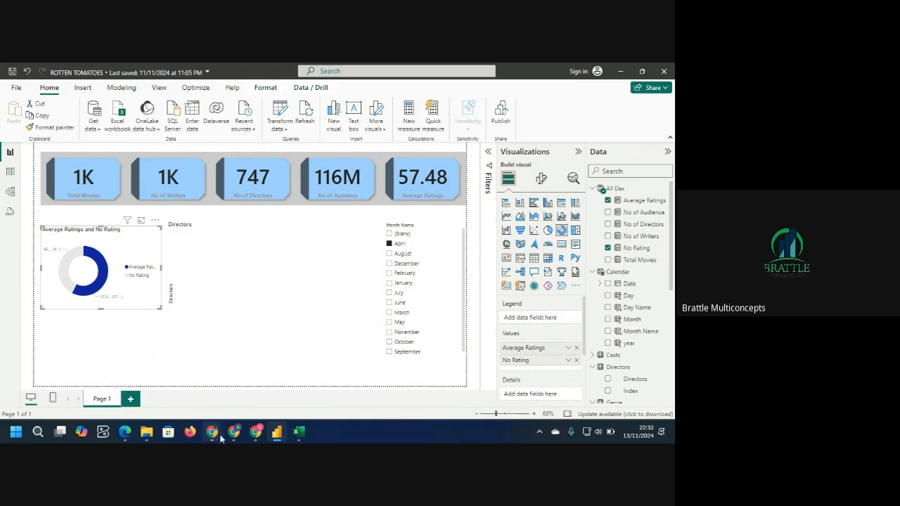
Switch to the Google Meet call in Chrome and open its recording management.
mouse_move(212, 432)
left_click(174, 380)
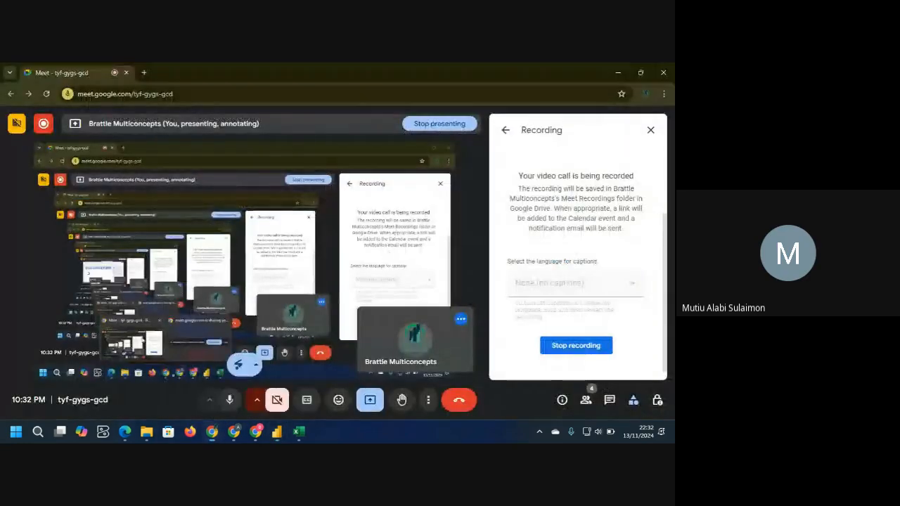
left_click(428, 400)
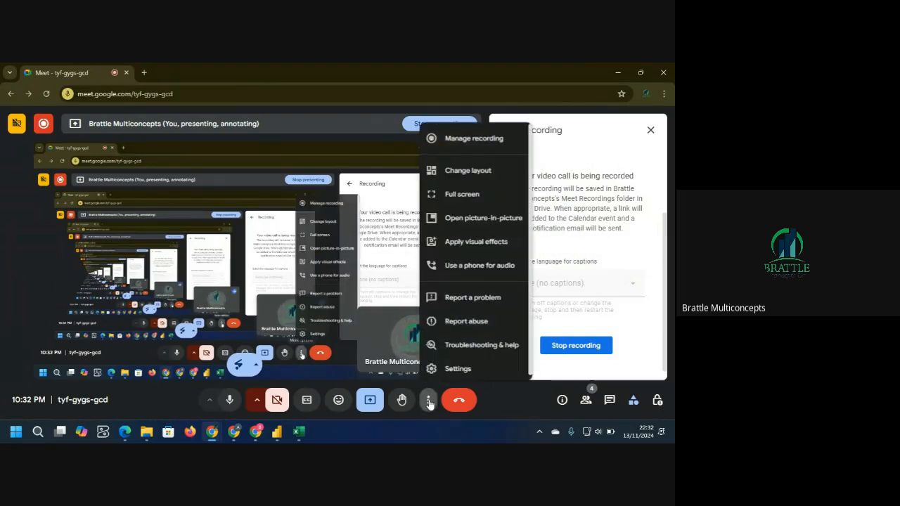
left_click(474, 138)
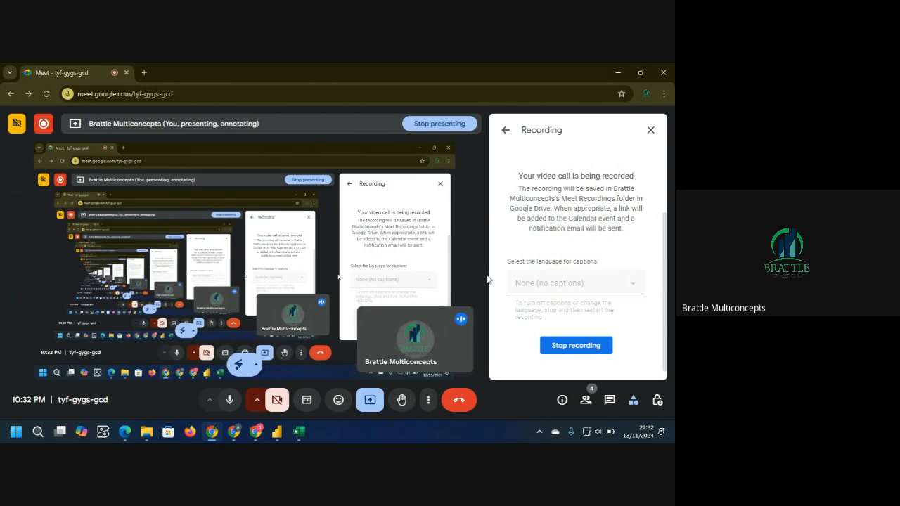